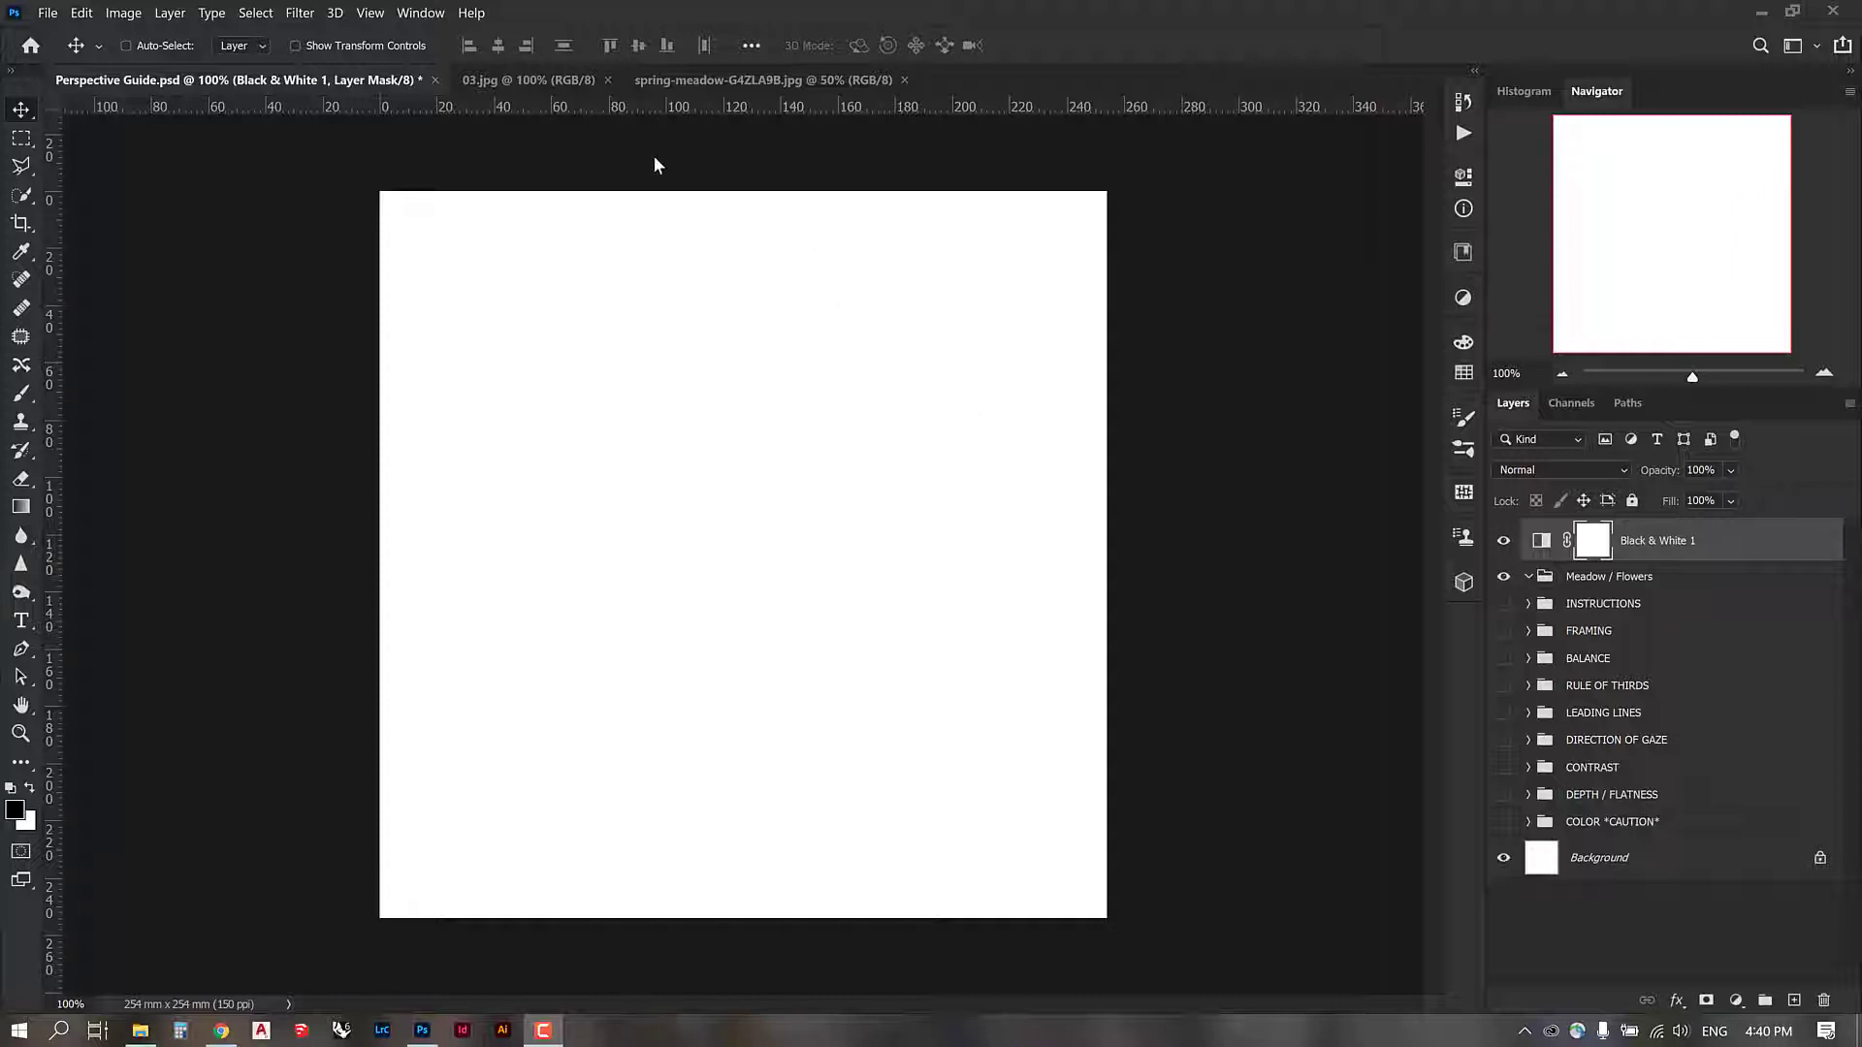
# Step: Float the 03.jpg and spring-meadow images as separate windows and spread them apart
pyautogui.moveTo(543, 79); pyautogui.dragTo(642, 206)
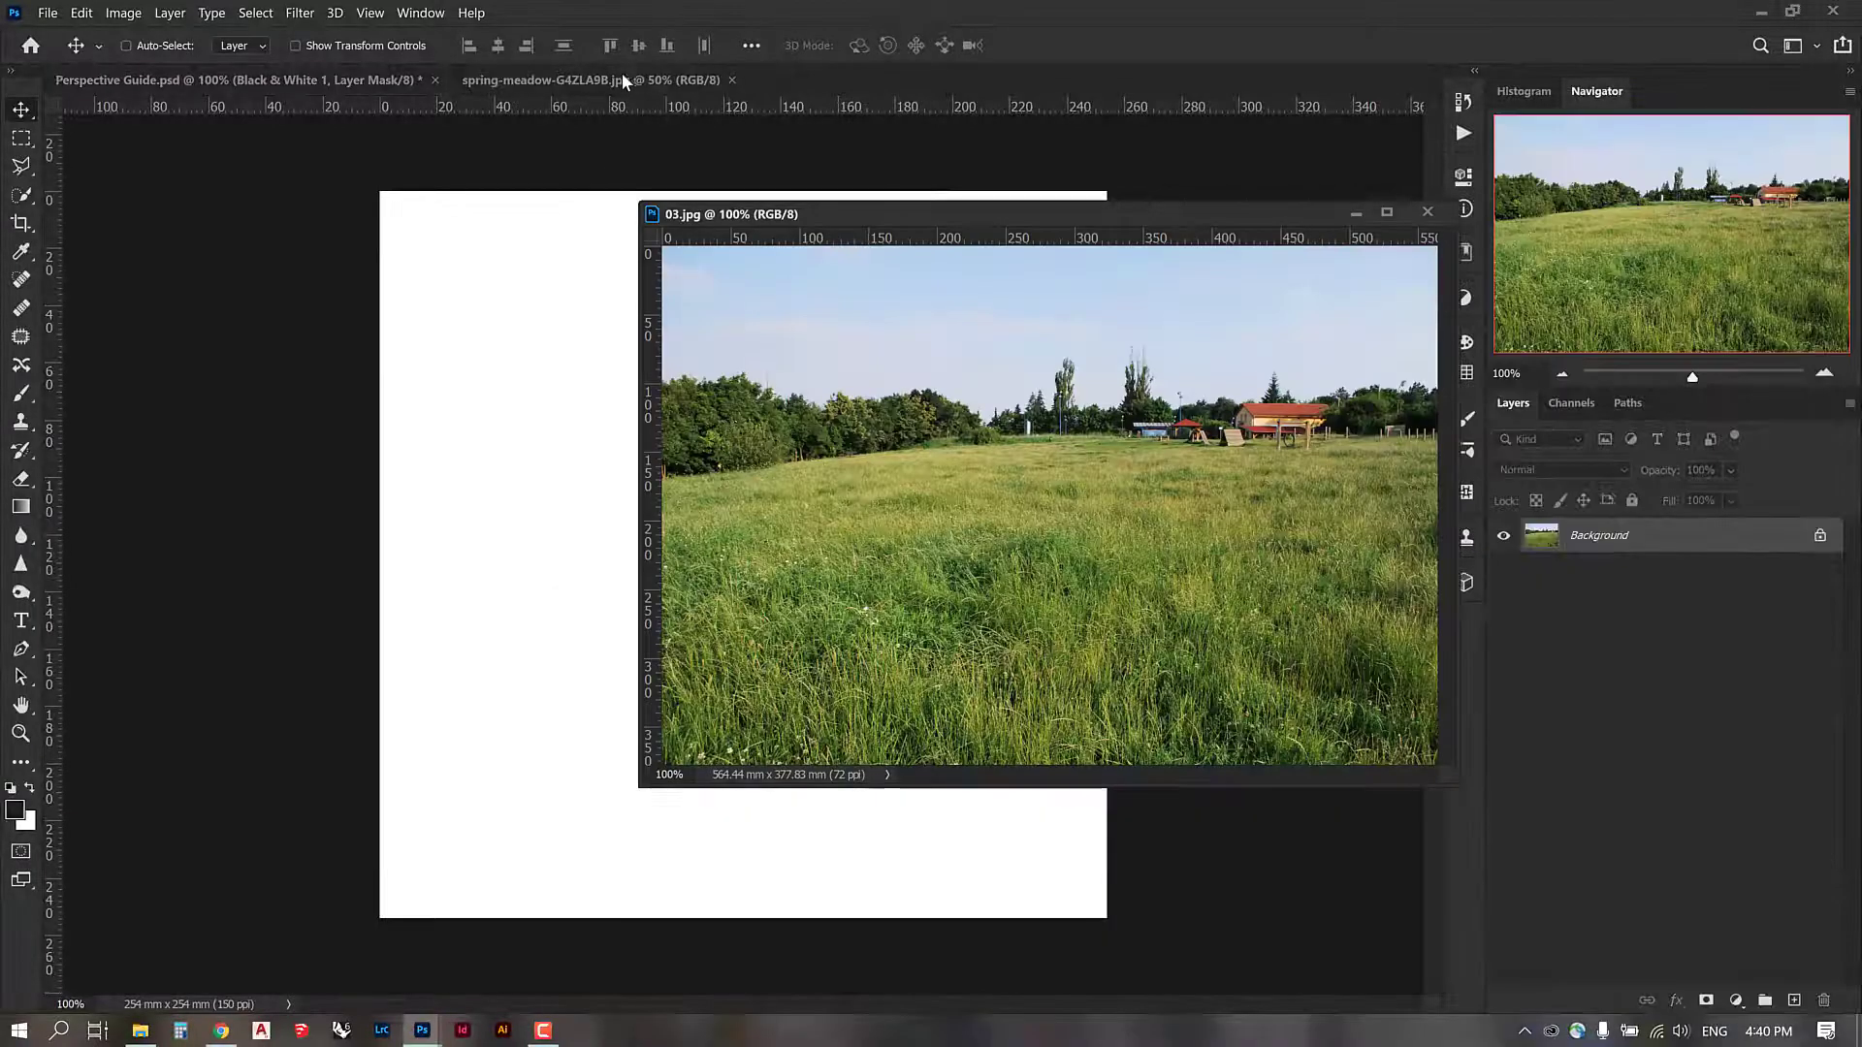
pyautogui.moveTo(679, 80); pyautogui.dragTo(843, 216)
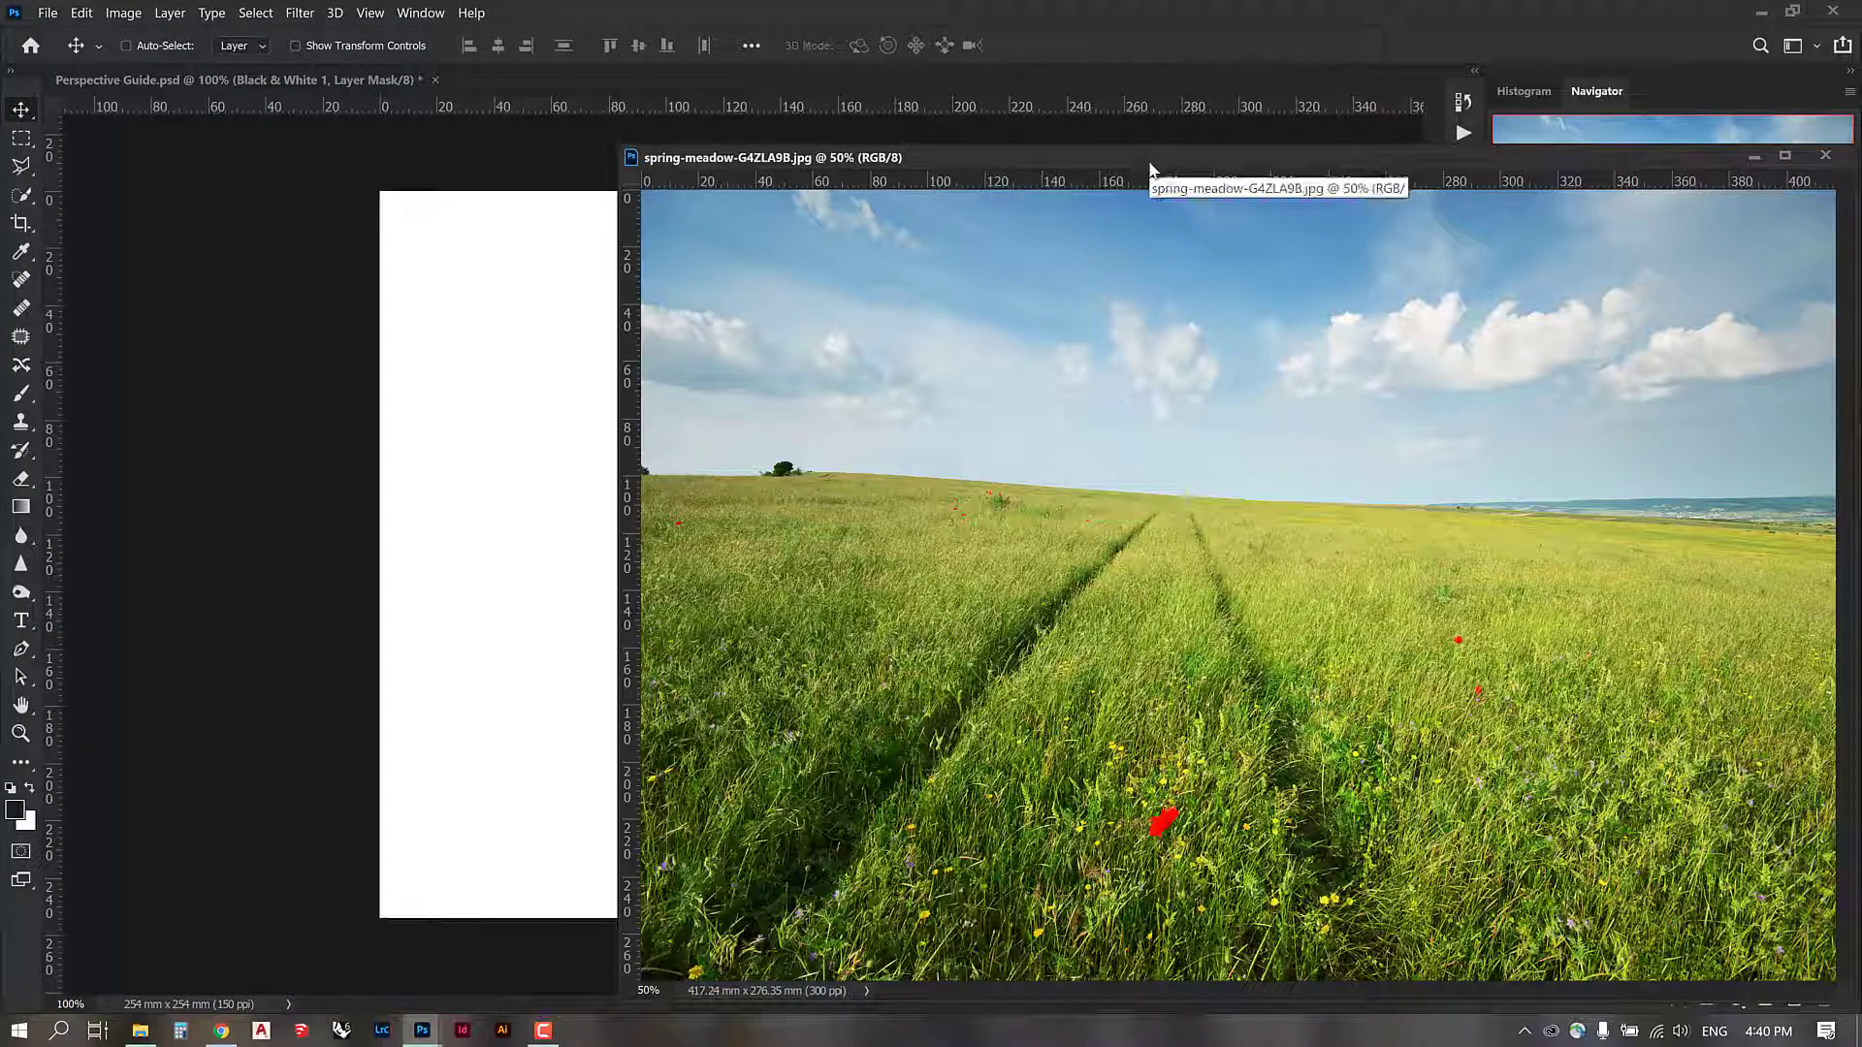
pyautogui.moveTo(1134, 157); pyautogui.dragTo(955, 26)
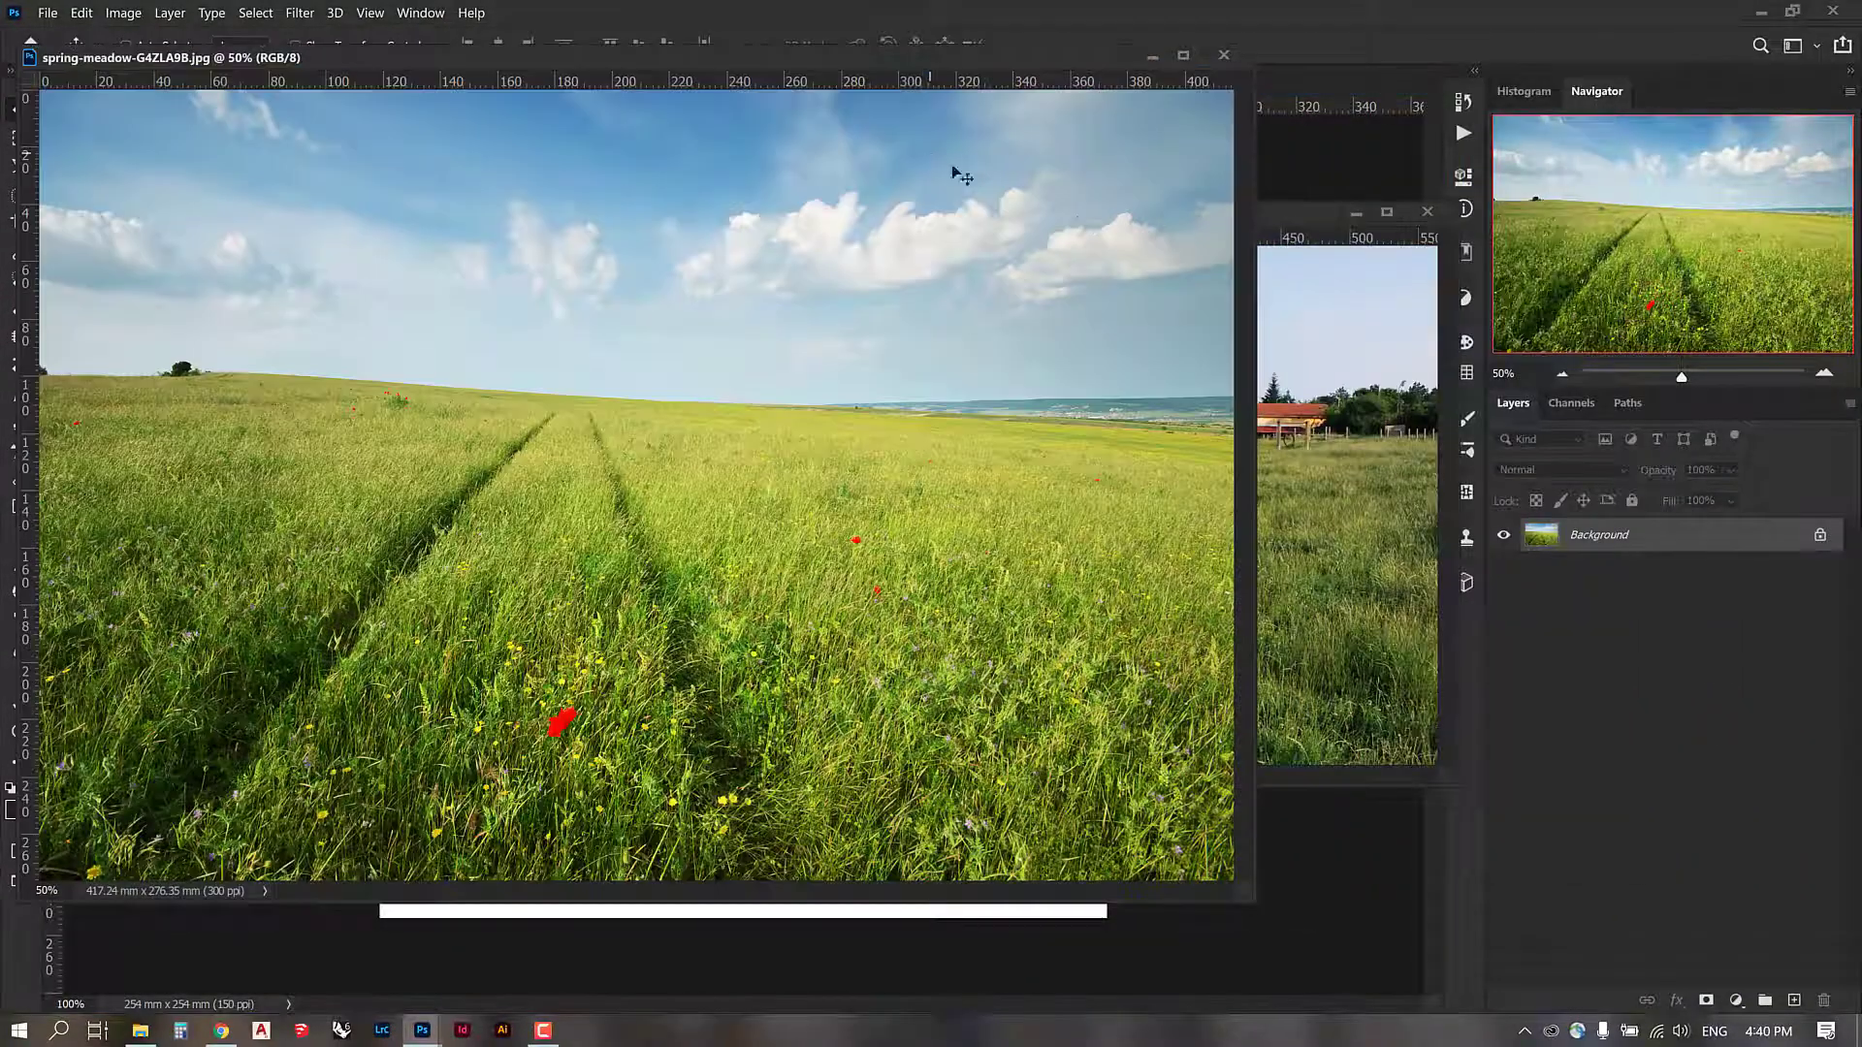
pyautogui.click(1316, 347)
pyautogui.moveTo(1174, 206); pyautogui.dragTo(1418, 271)
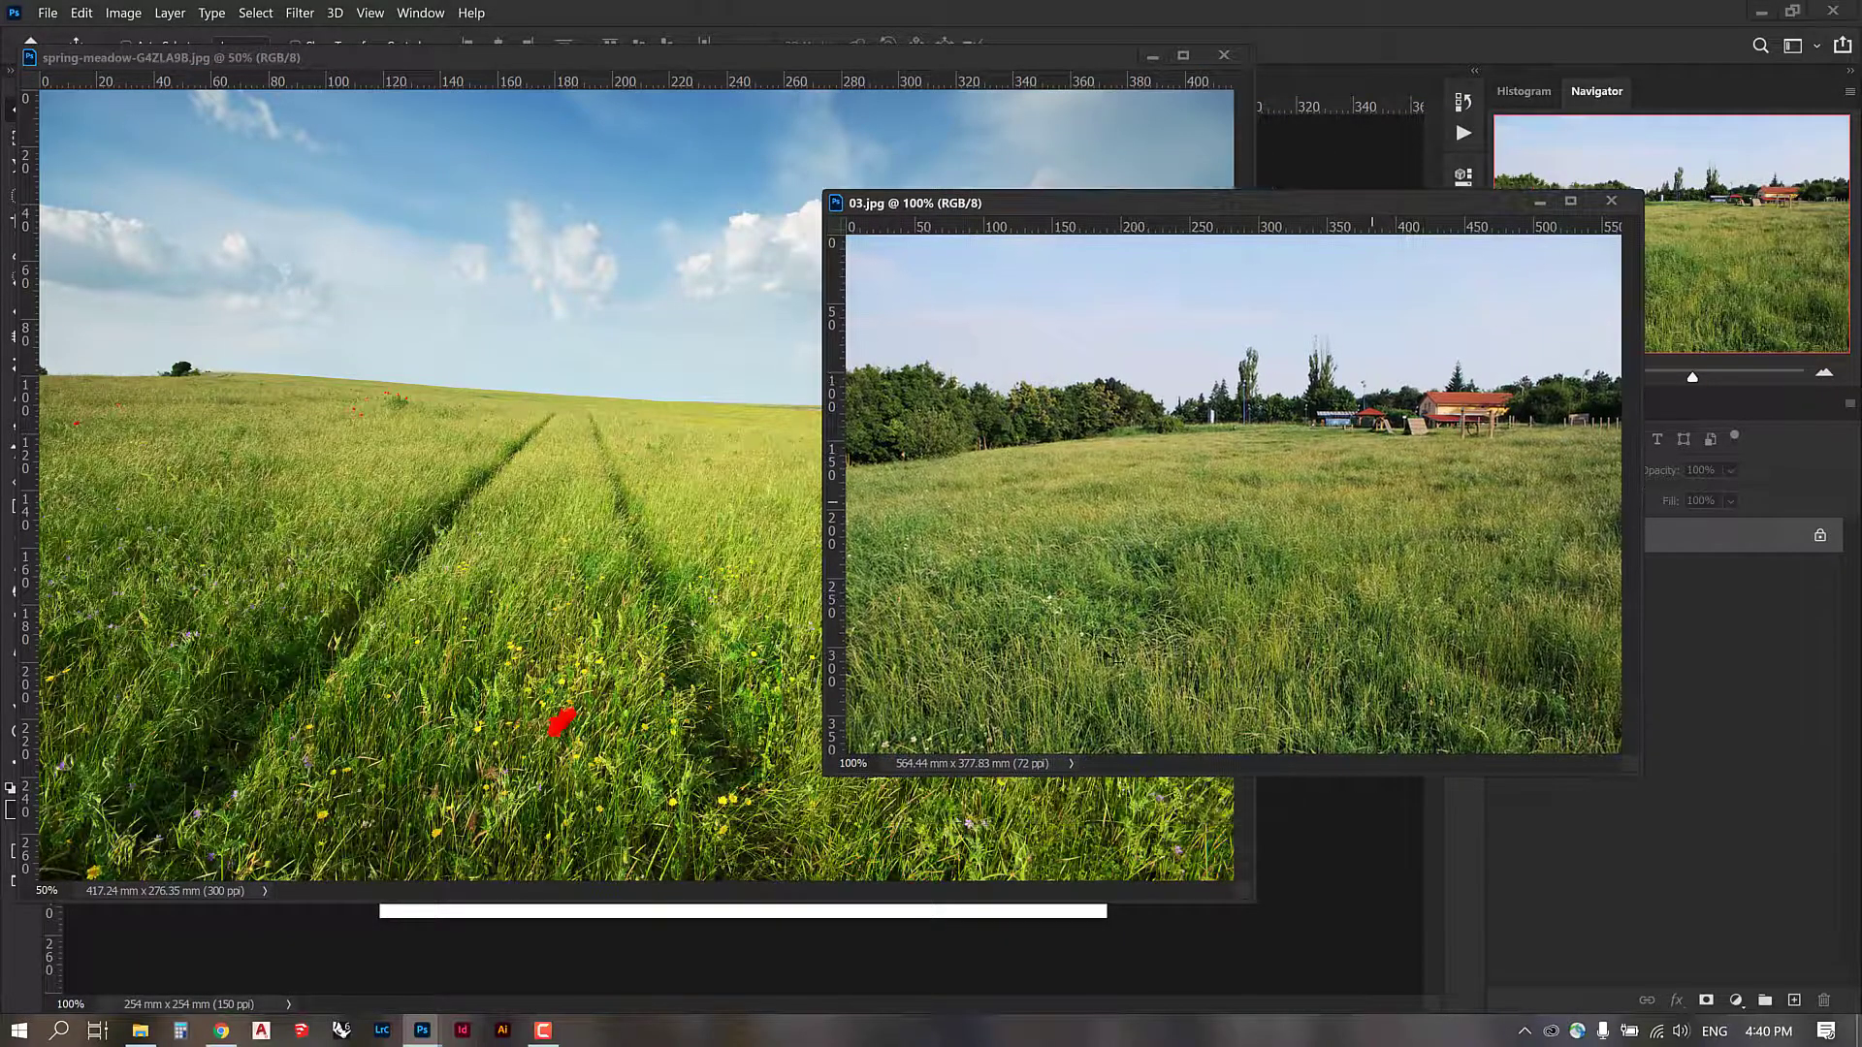
pyautogui.moveTo(1265, 206); pyautogui.dragTo(1446, 239)
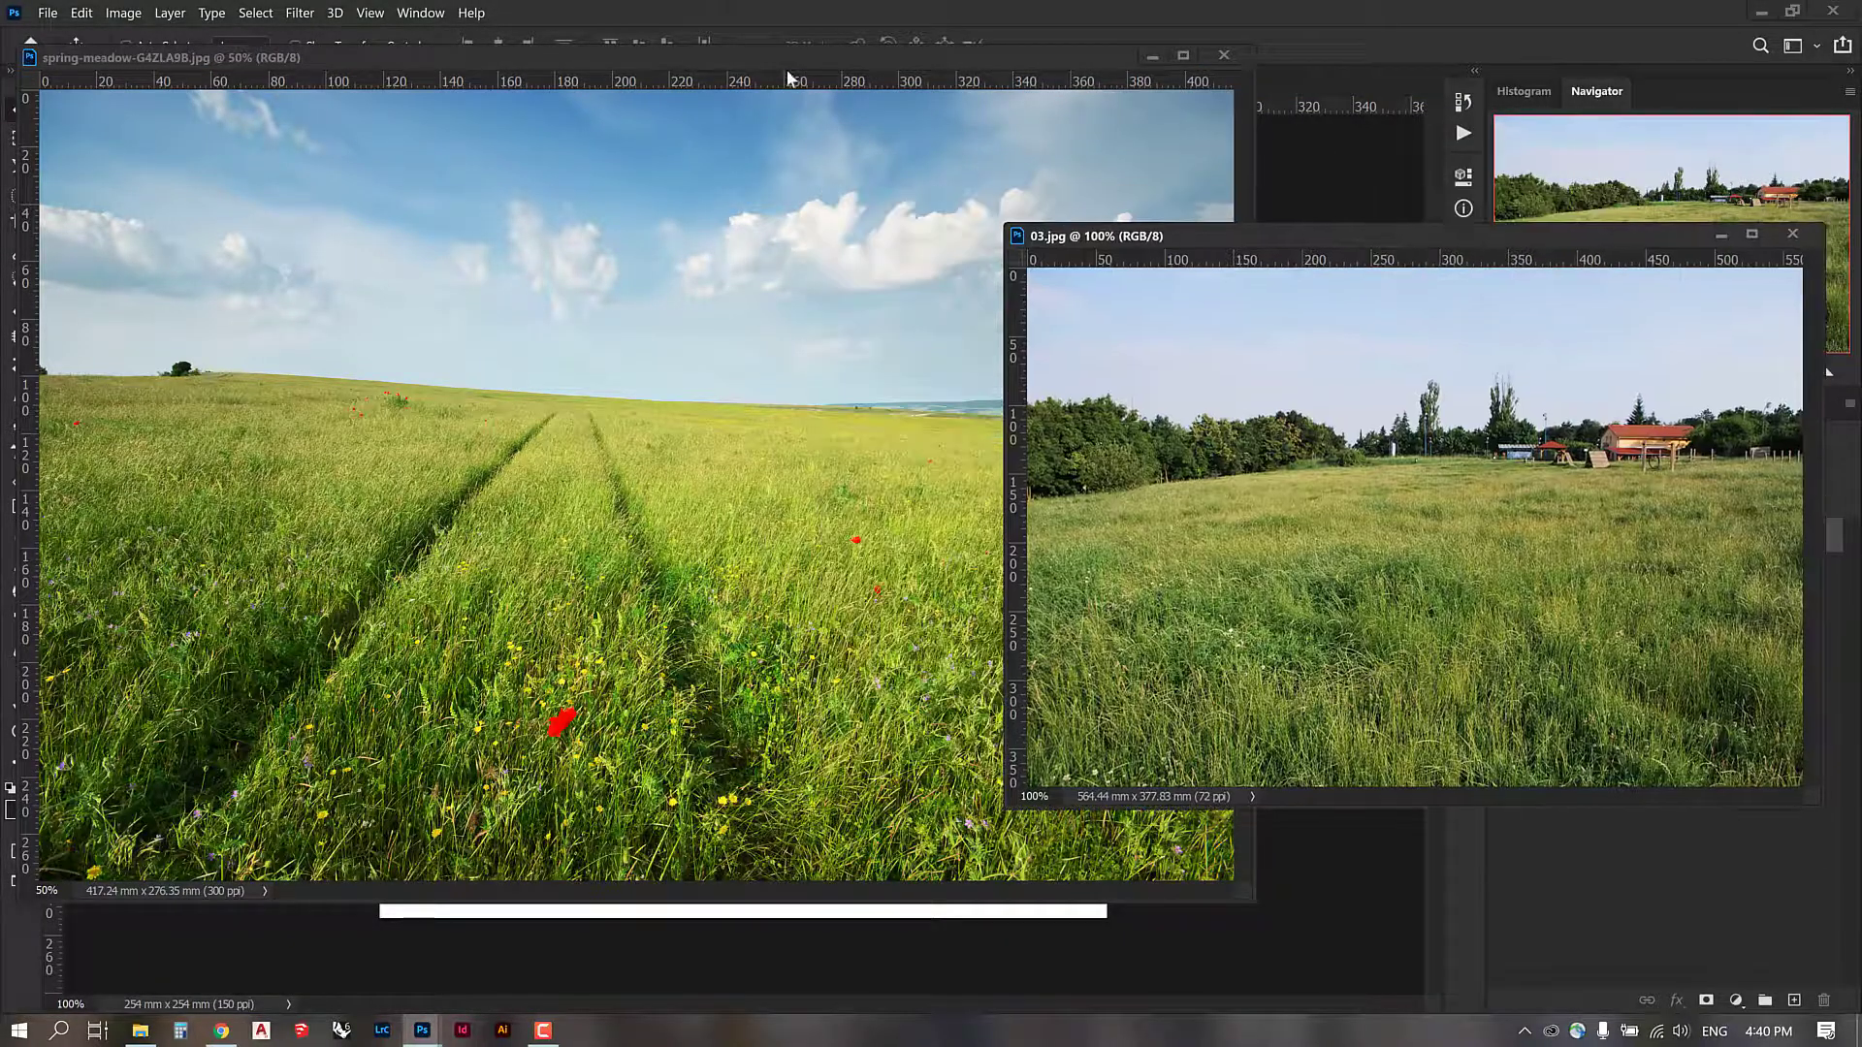
# Step: Arrange the floating spring-meadow and 03.jpg windows side by side over the Perspective Guide document
pyautogui.moveTo(770, 60); pyautogui.dragTo(782, 237)
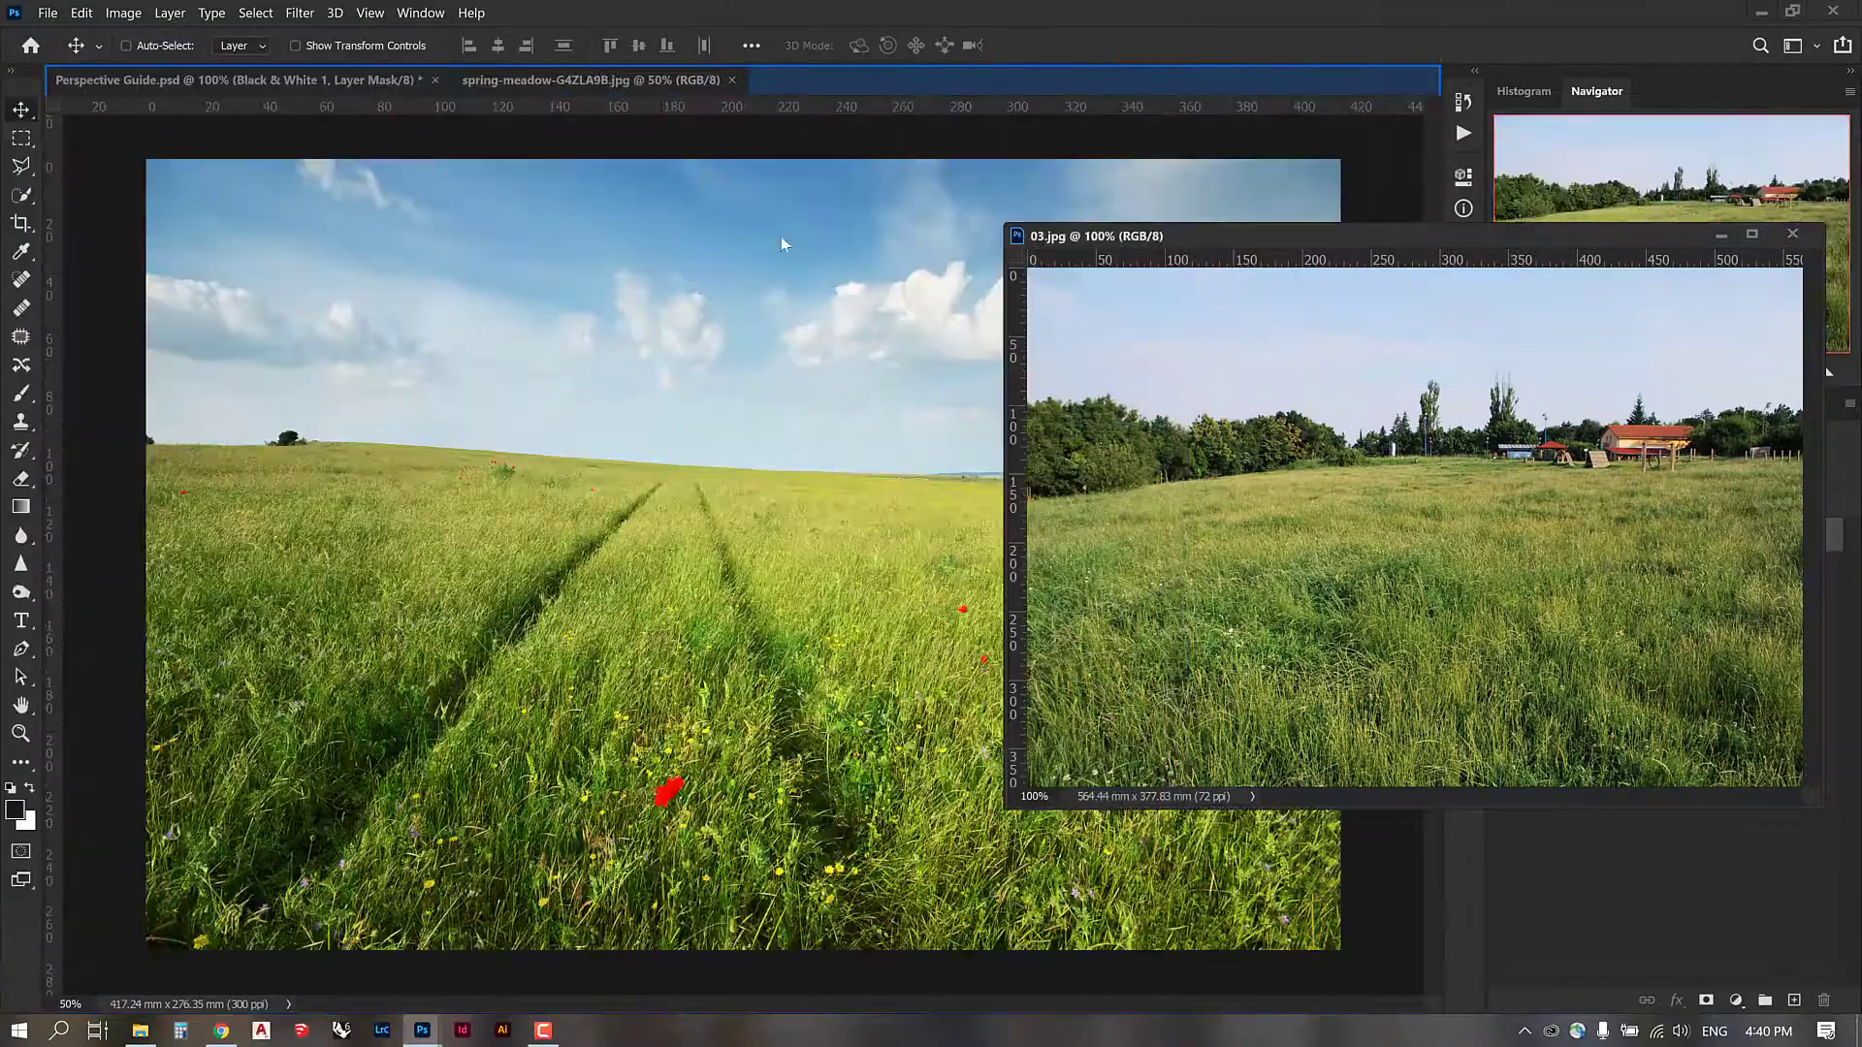
pyautogui.moveTo(738, 145); pyautogui.dragTo(739, 147)
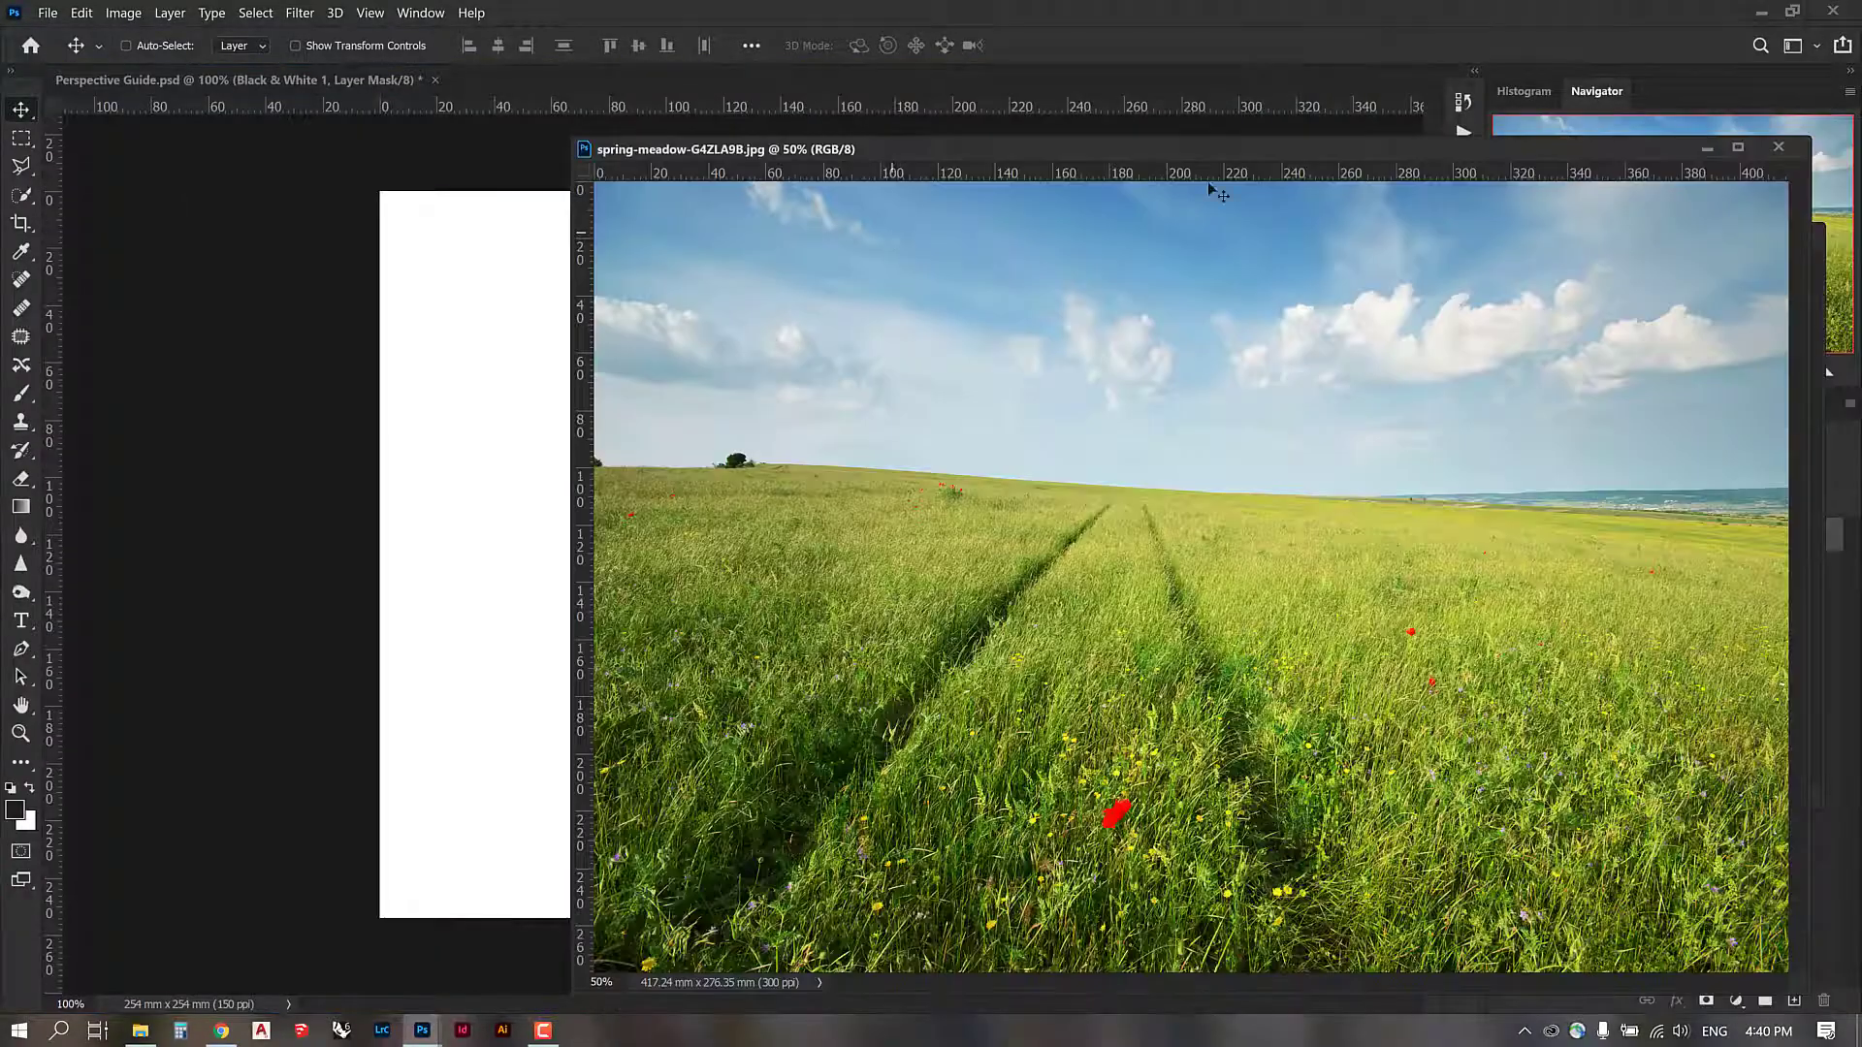
pyautogui.moveTo(1430, 160); pyautogui.dragTo(1253, 152)
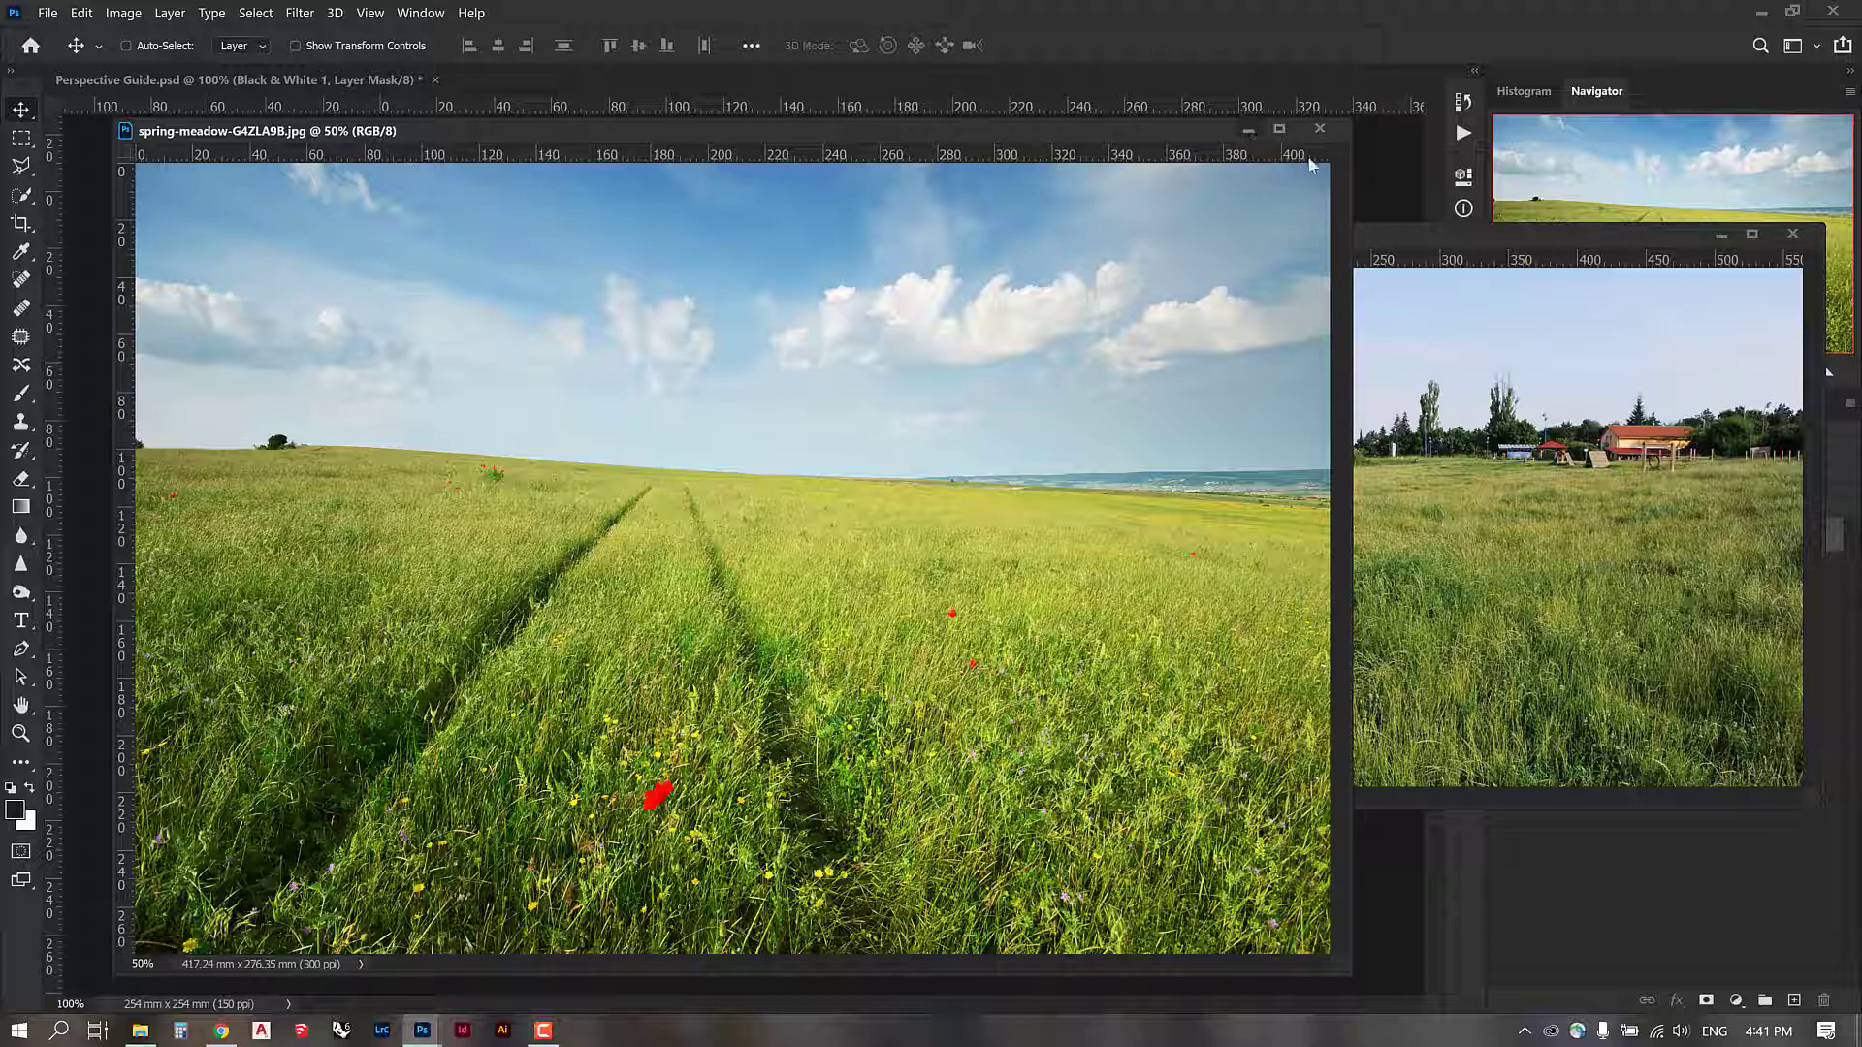
pyautogui.click(1439, 235)
pyautogui.moveTo(1174, 143); pyautogui.dragTo(848, 126)
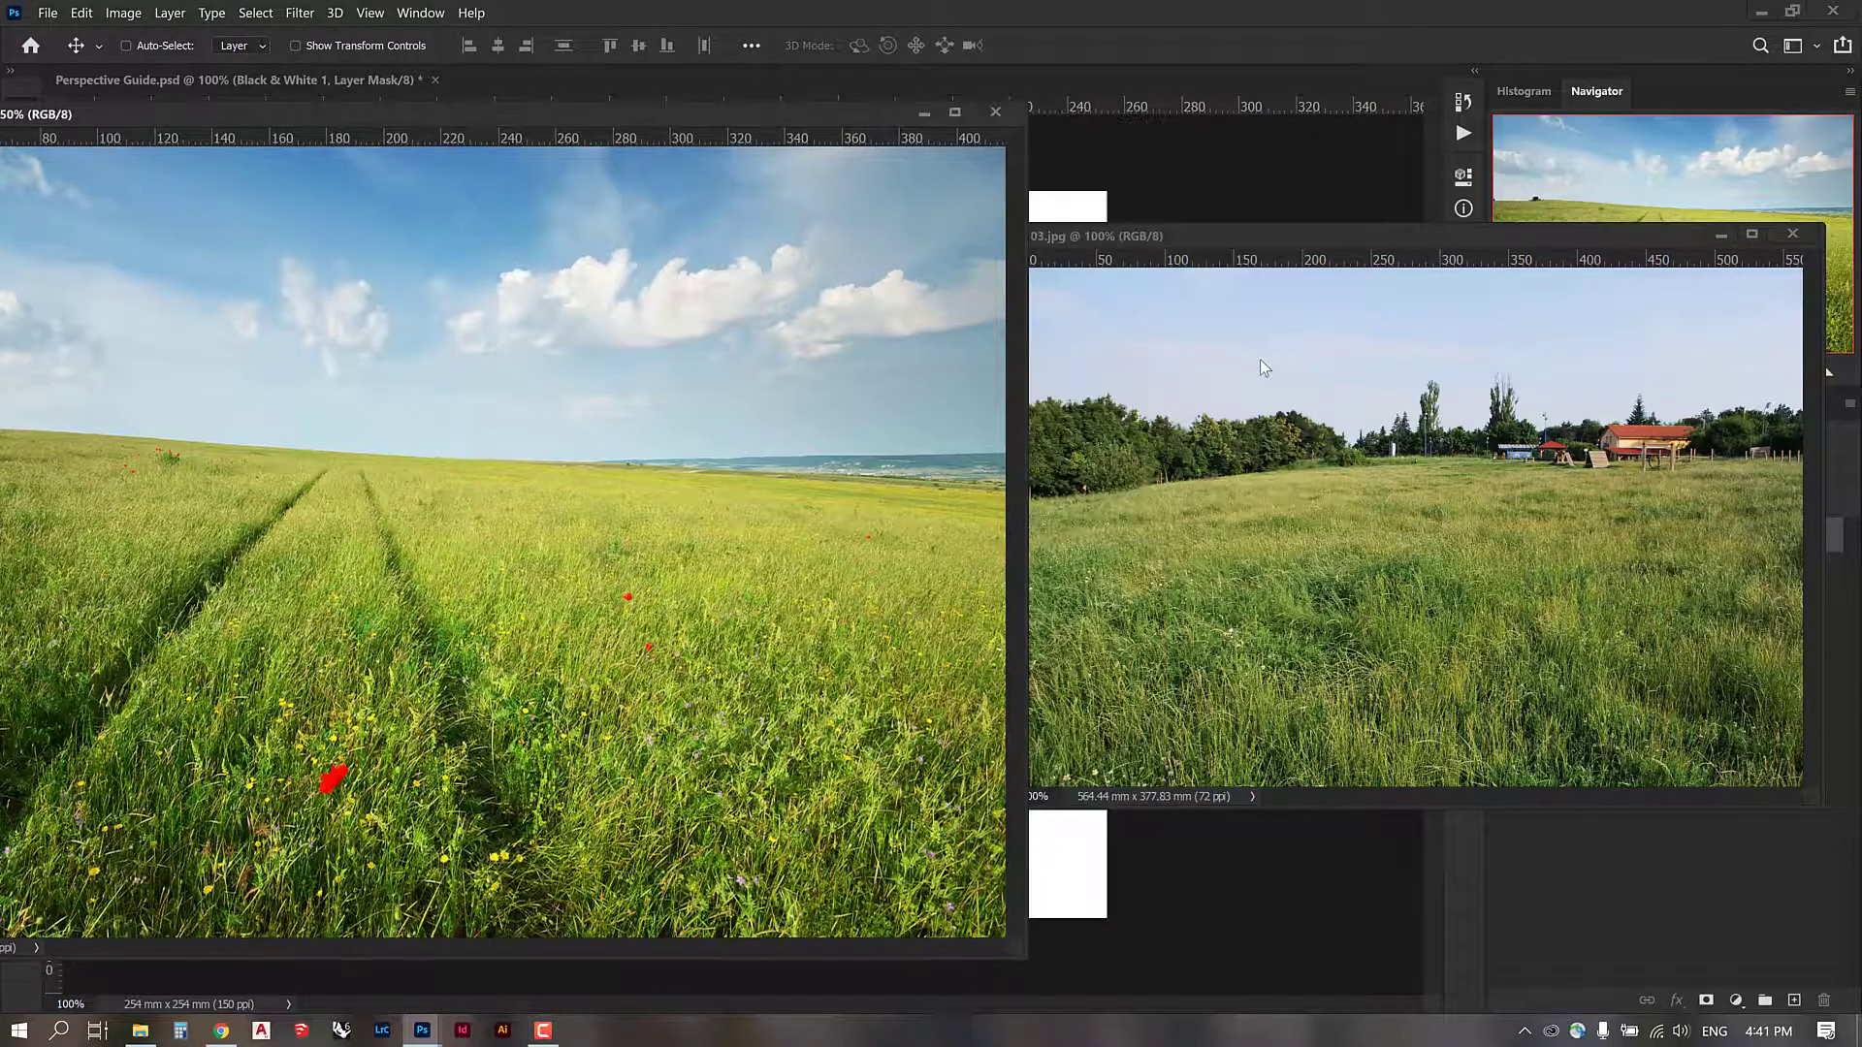
pyautogui.moveTo(1273, 248); pyautogui.dragTo(1109, 223)
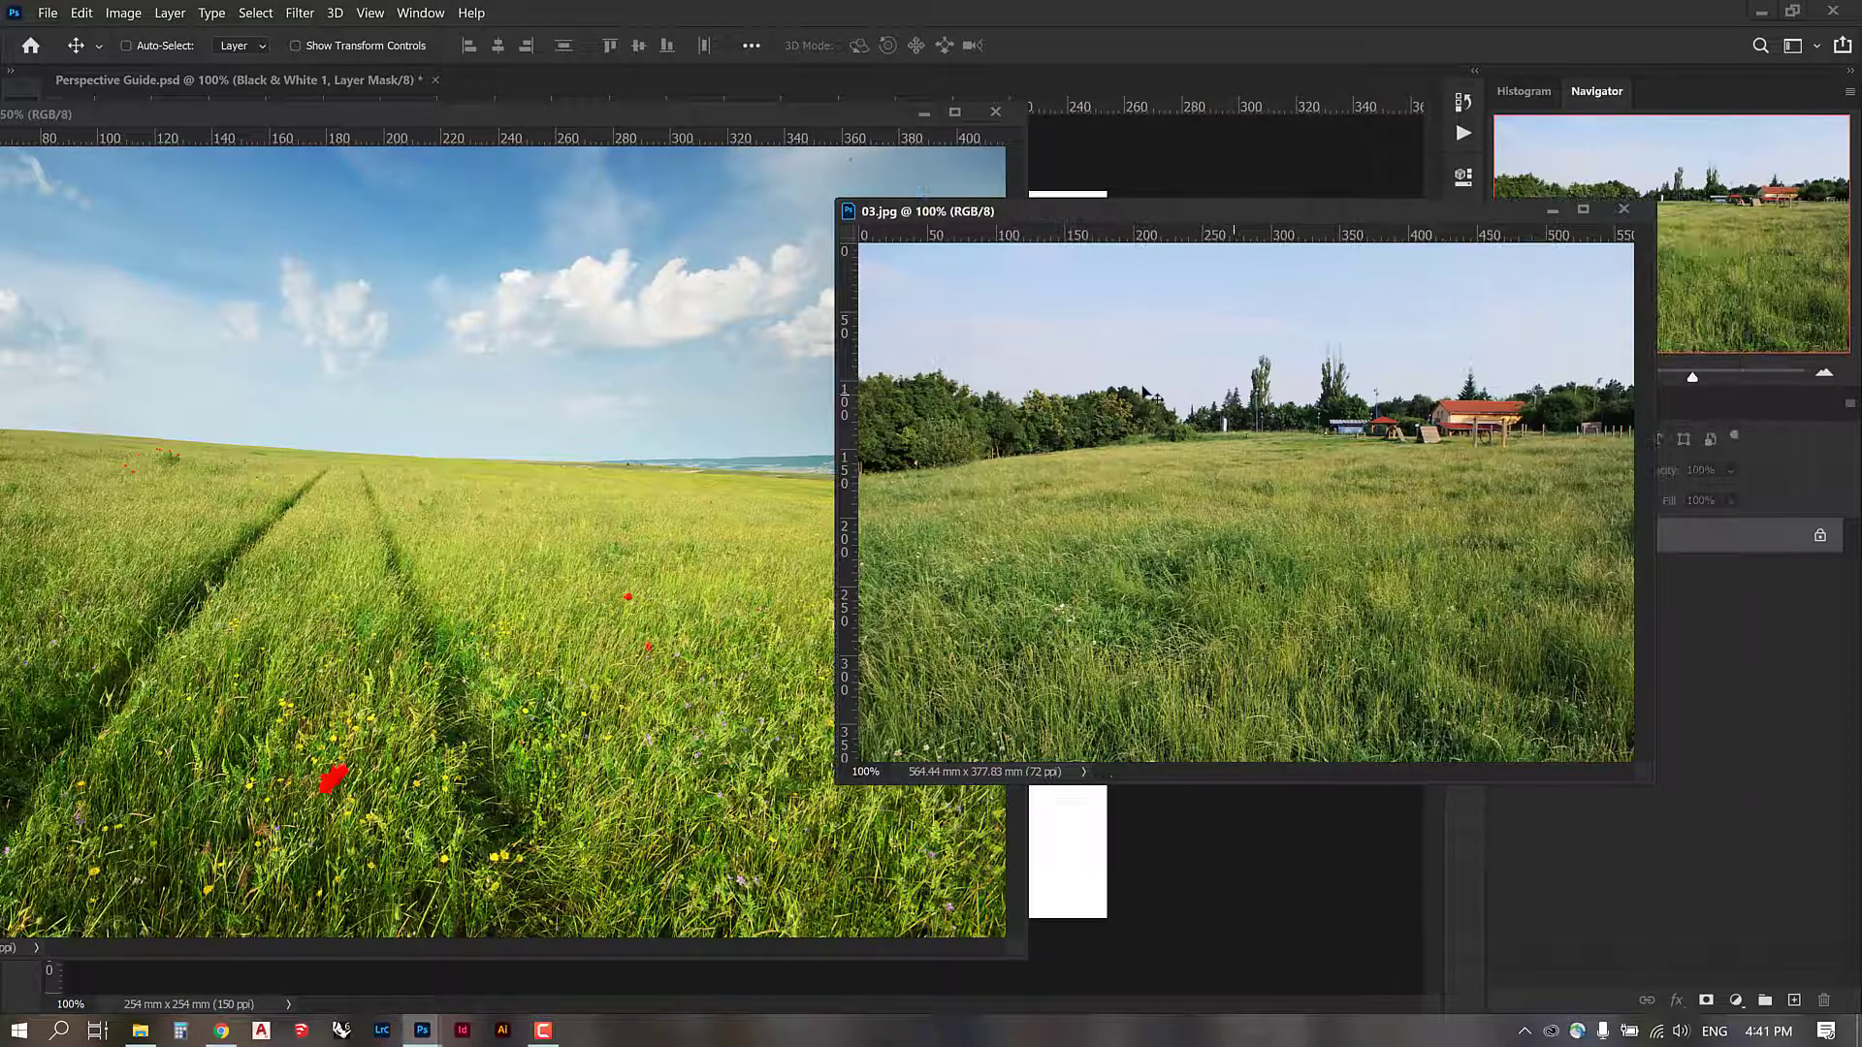
# Step: Enlarge the 03.jpg window and marquee-select the full-width grass area below the tree line
pyautogui.press('m')
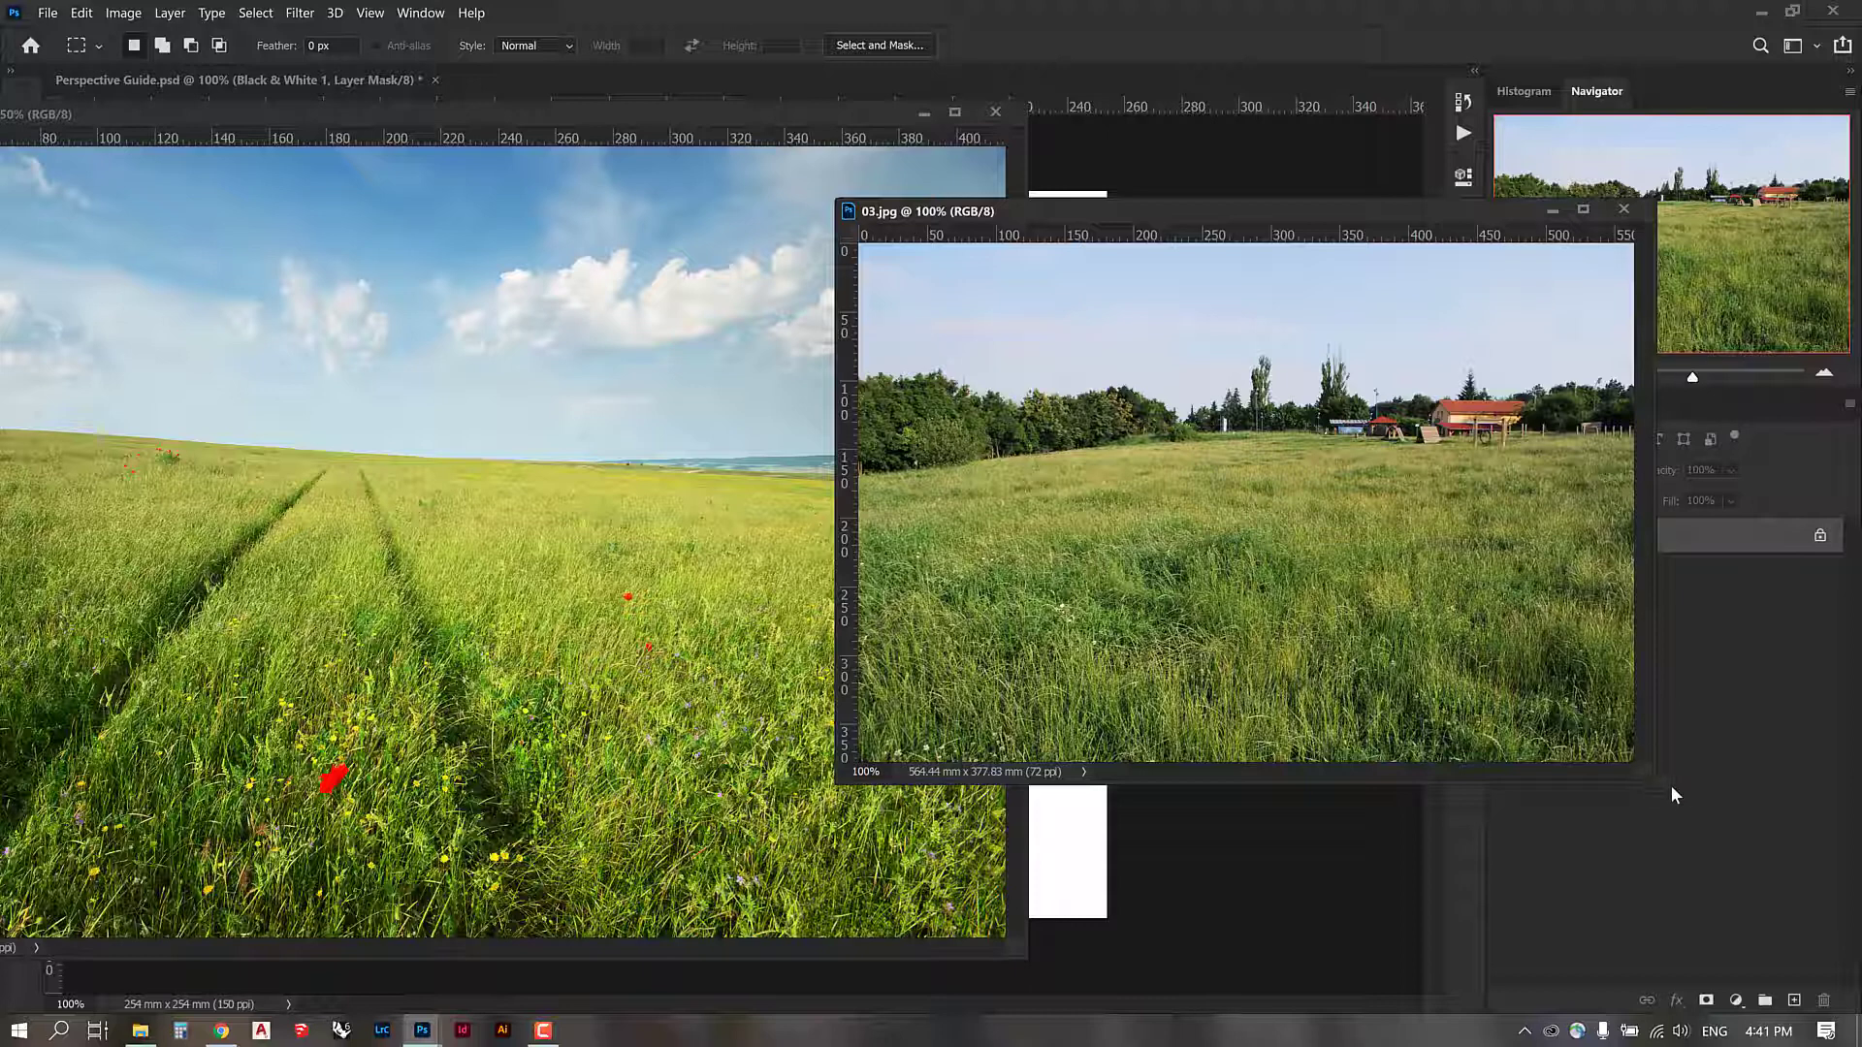
pyautogui.moveTo(1735, 827); pyautogui.dragTo(1797, 869)
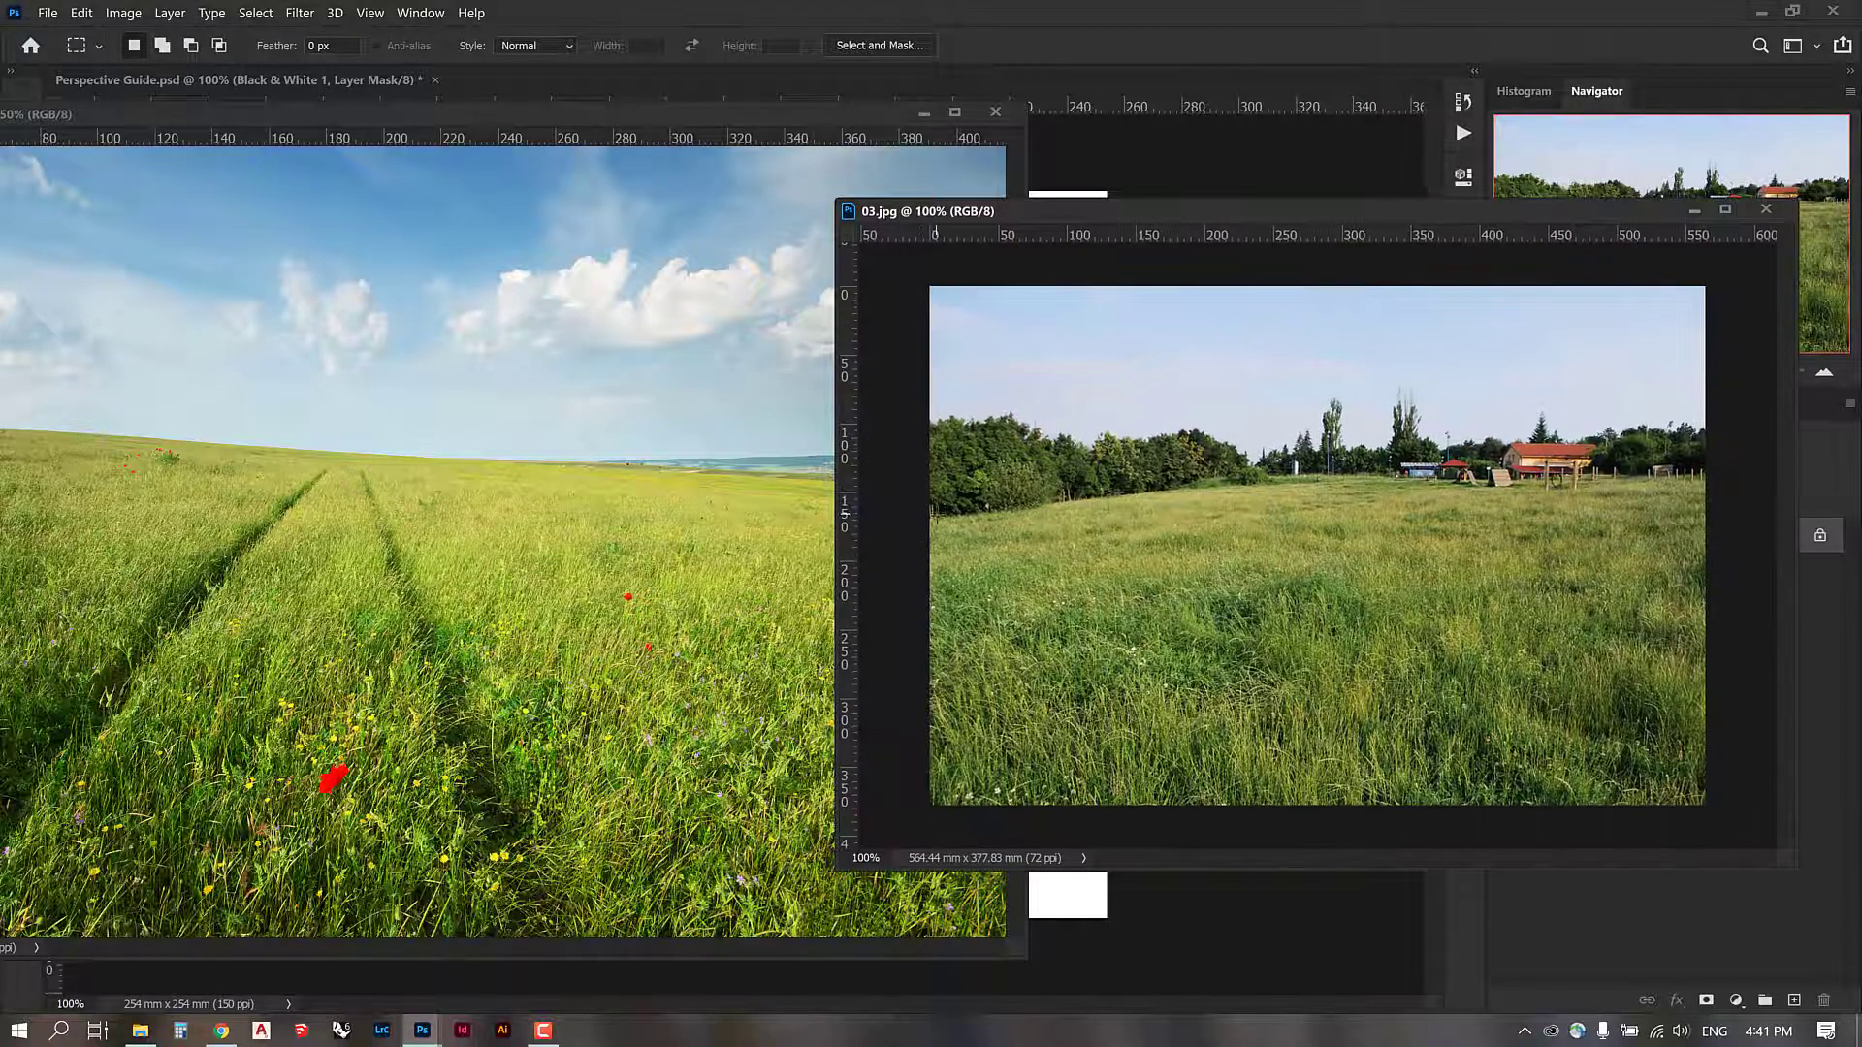
pyautogui.moveTo(931, 516); pyautogui.dragTo(1794, 844)
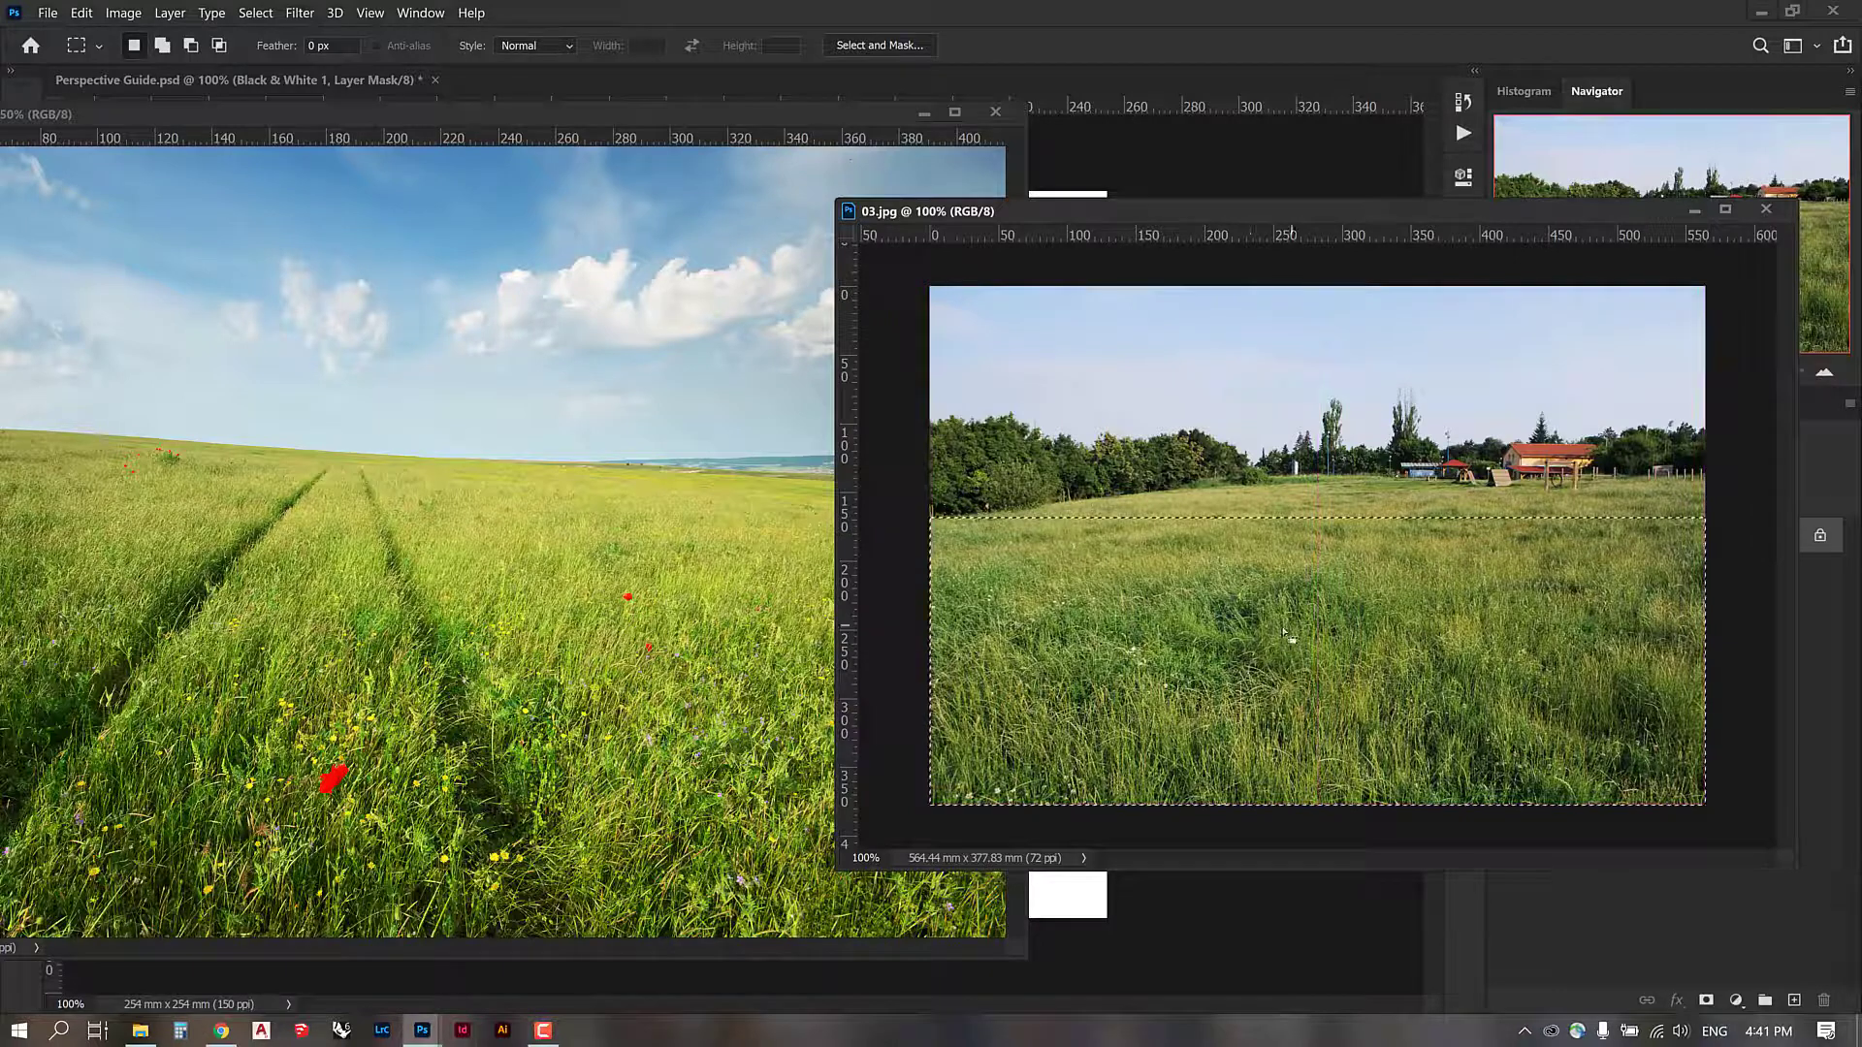
pyautogui.moveTo(1167, 755); pyautogui.dragTo(1212, 714)
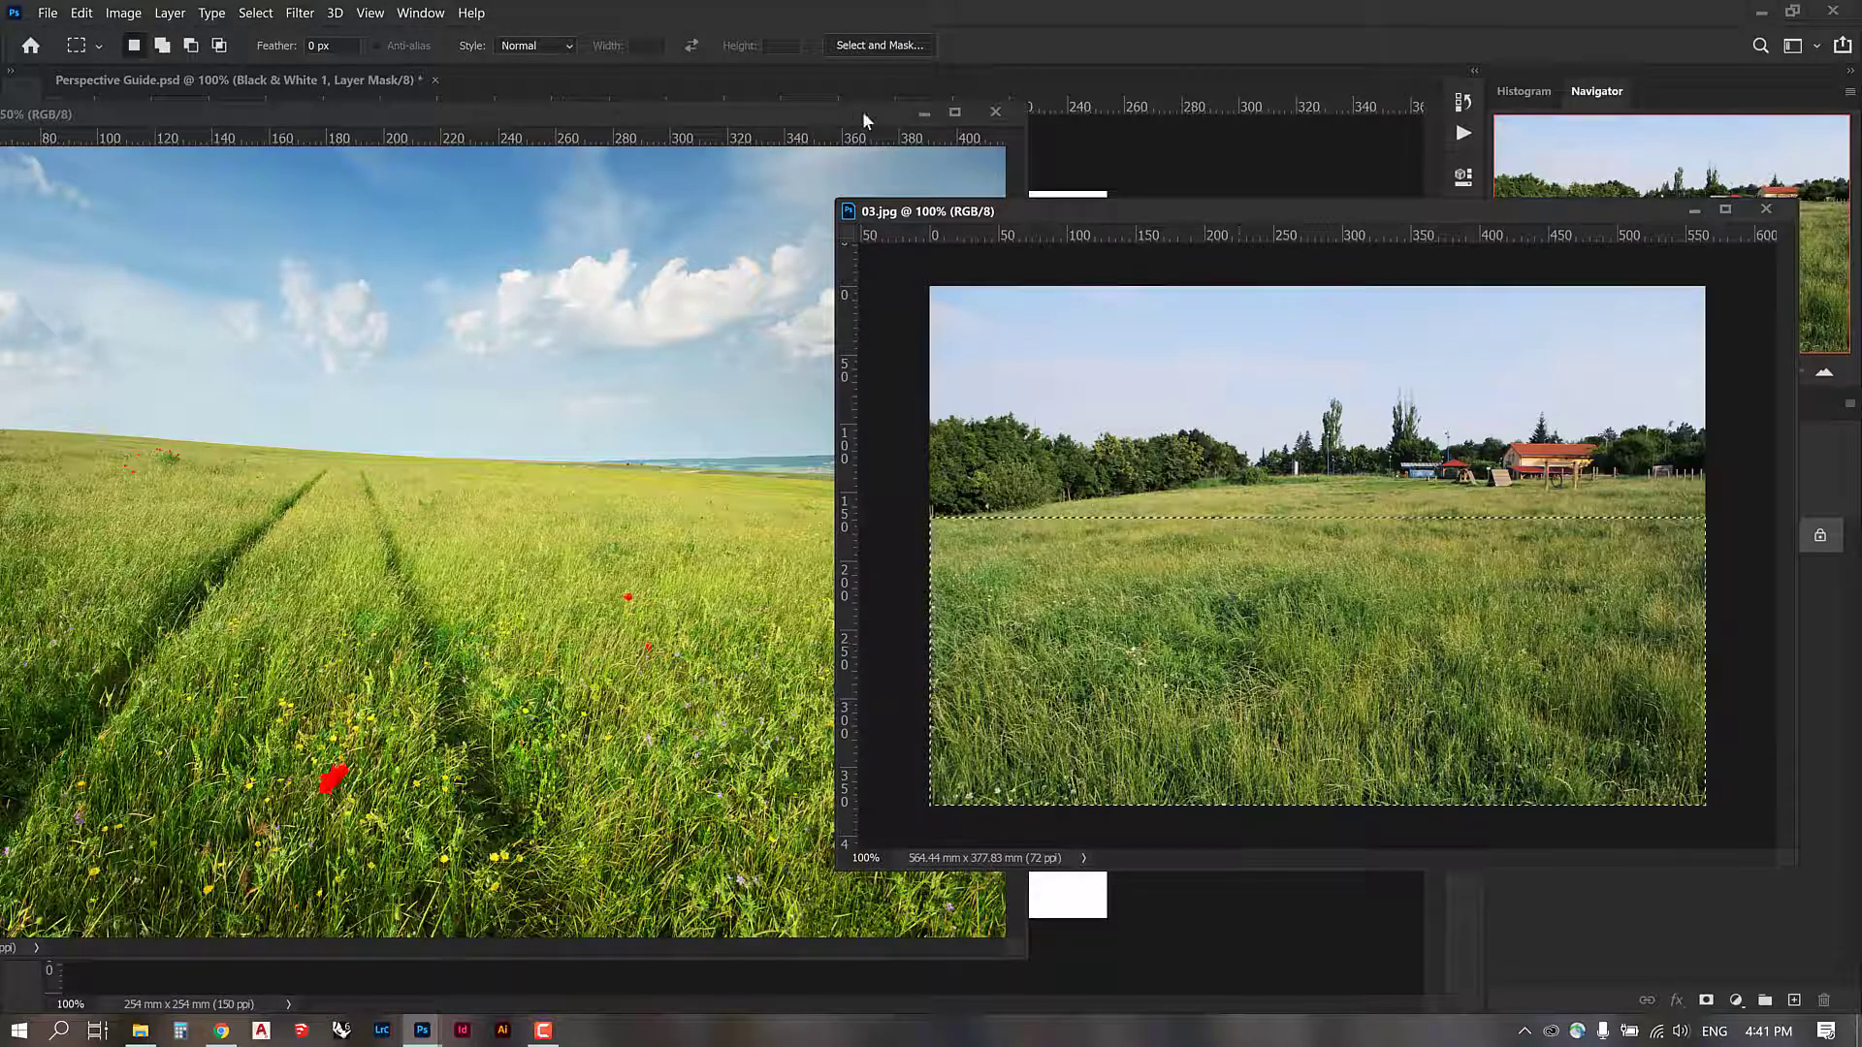
# Step: Copy the selected grass from 03.jpg into Perspective Guide.psd with the Move tool and close 03.jpg
pyautogui.click(941, 116)
pyautogui.click(22, 110)
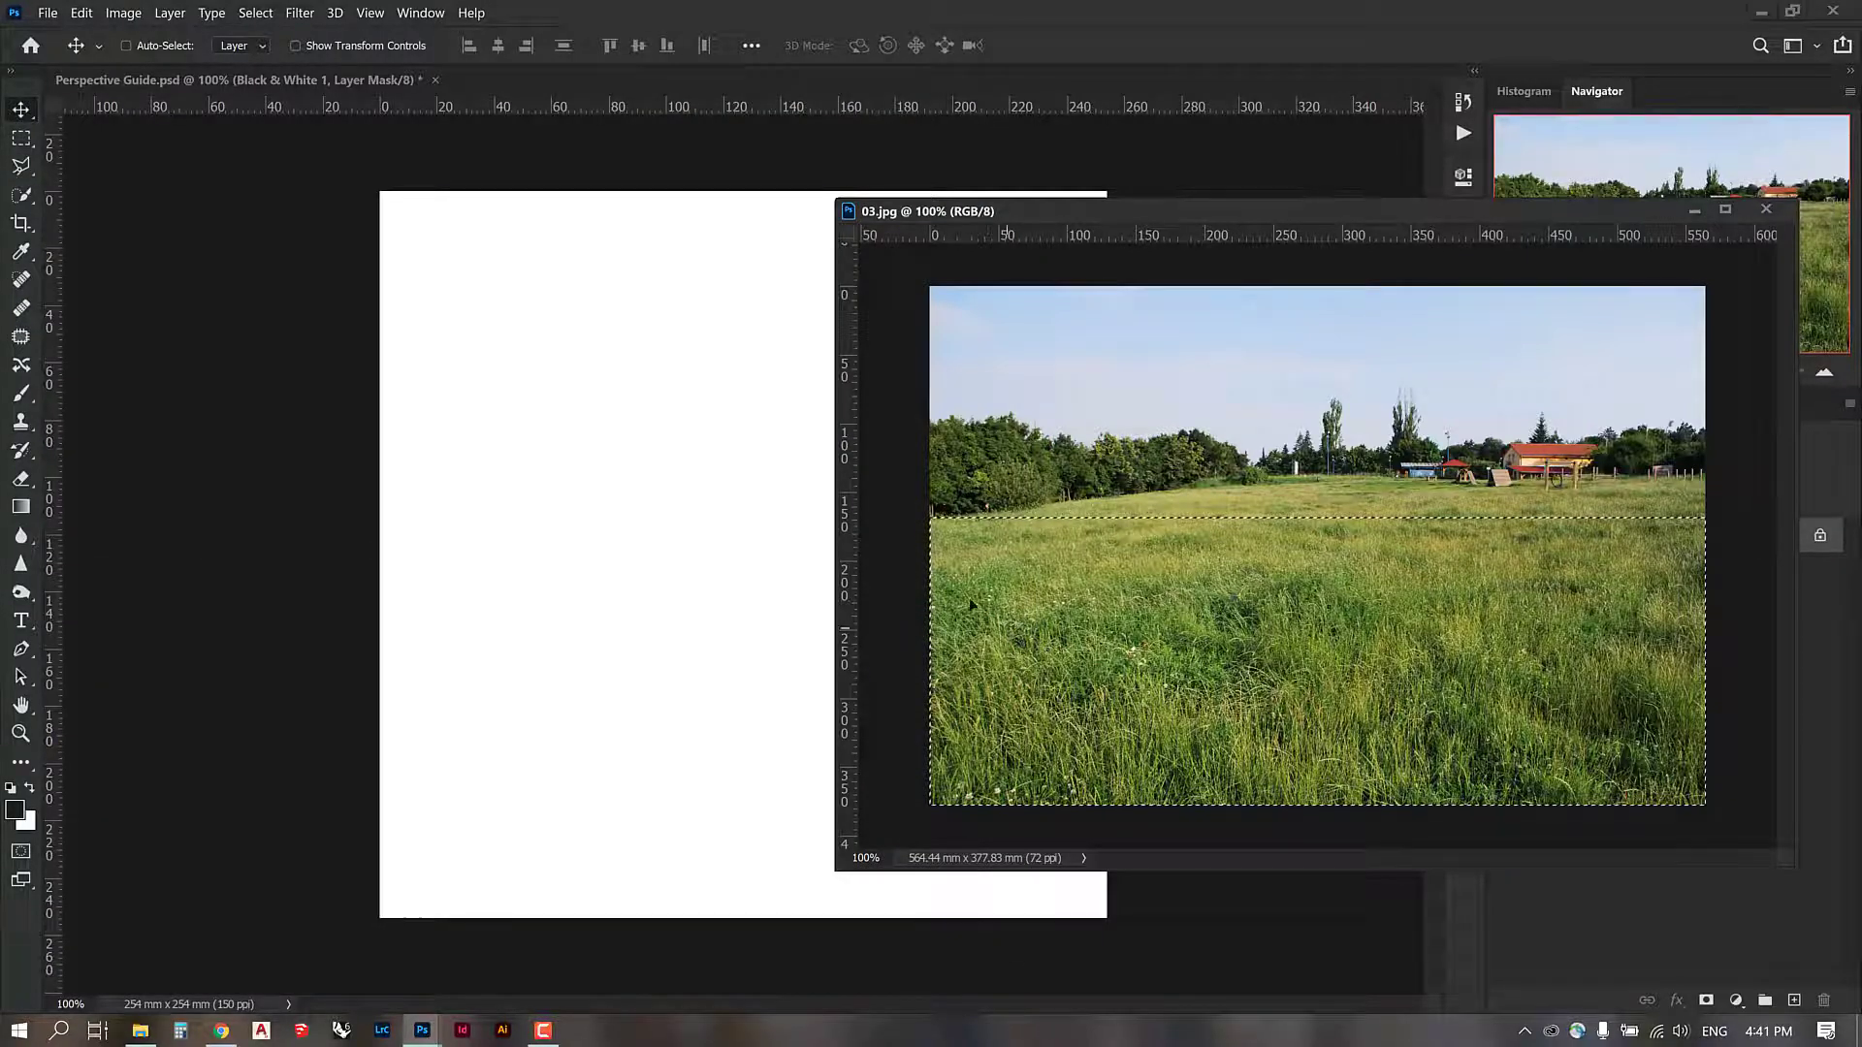
pyautogui.moveTo(1013, 637); pyautogui.dragTo(708, 515)
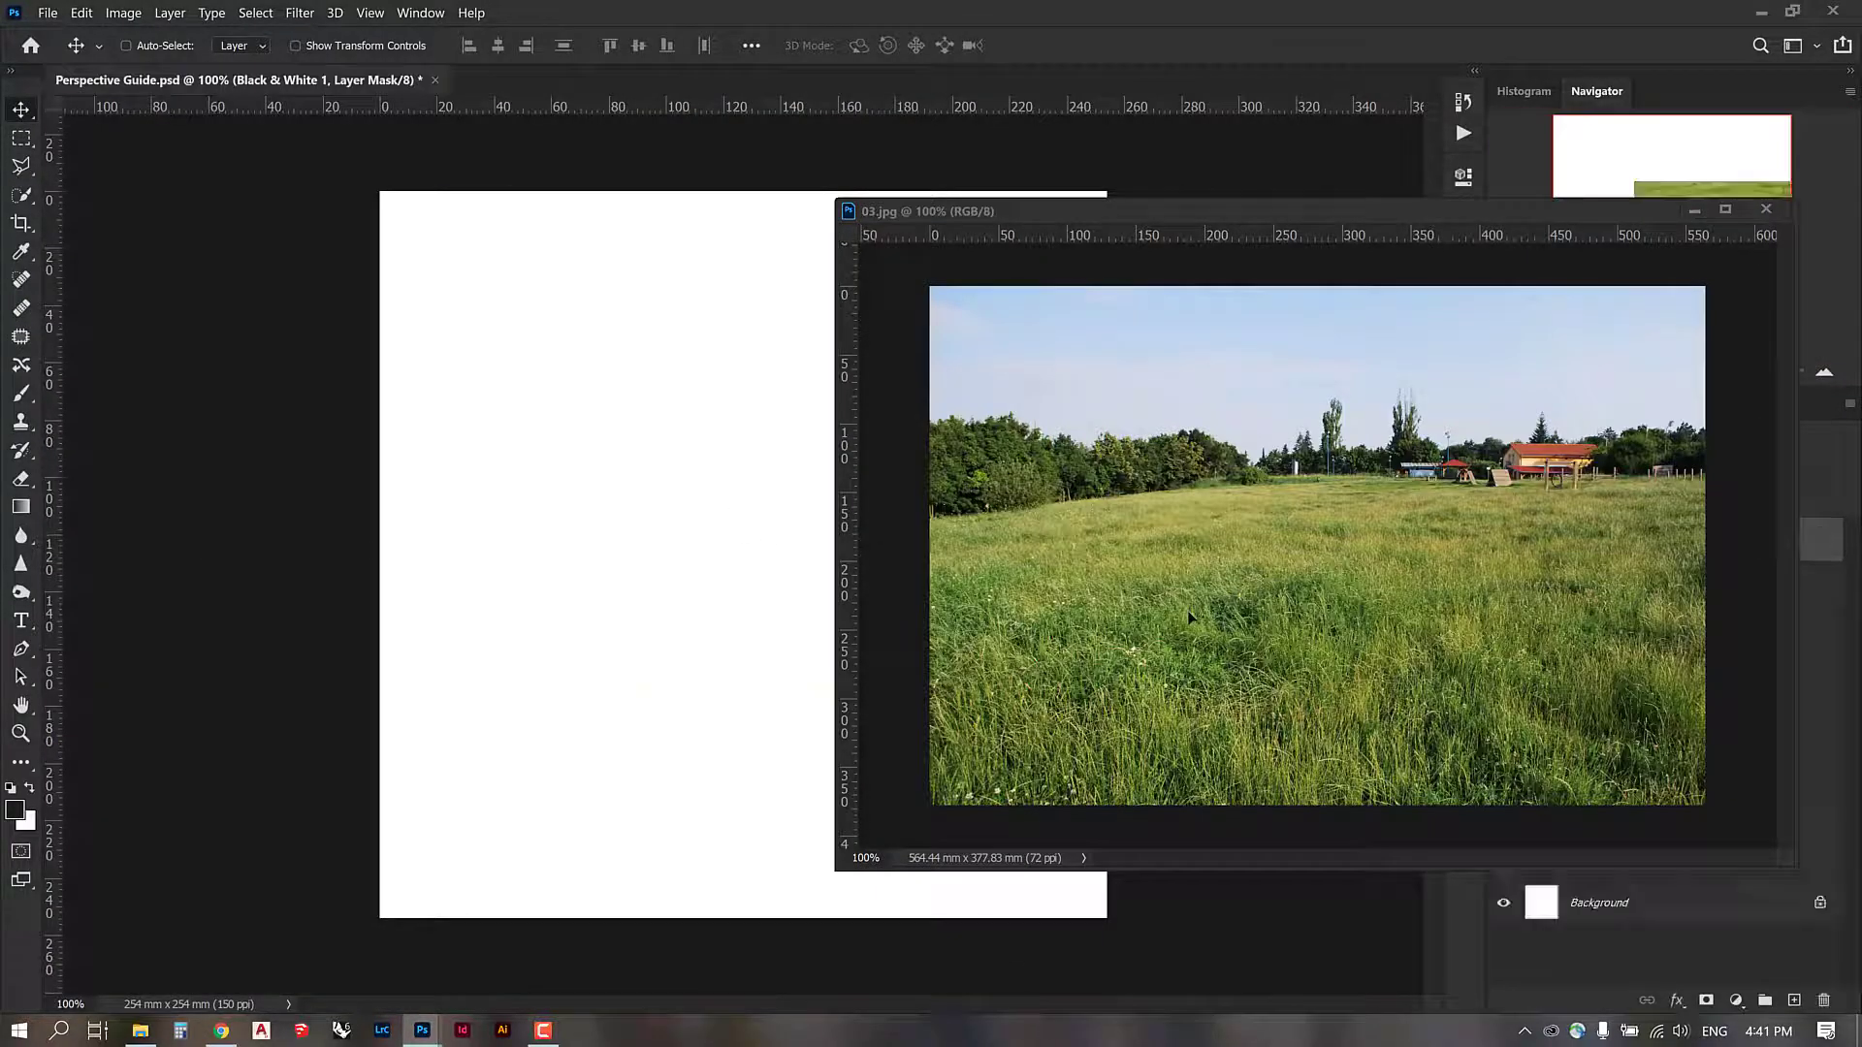
pyautogui.click(1766, 210)
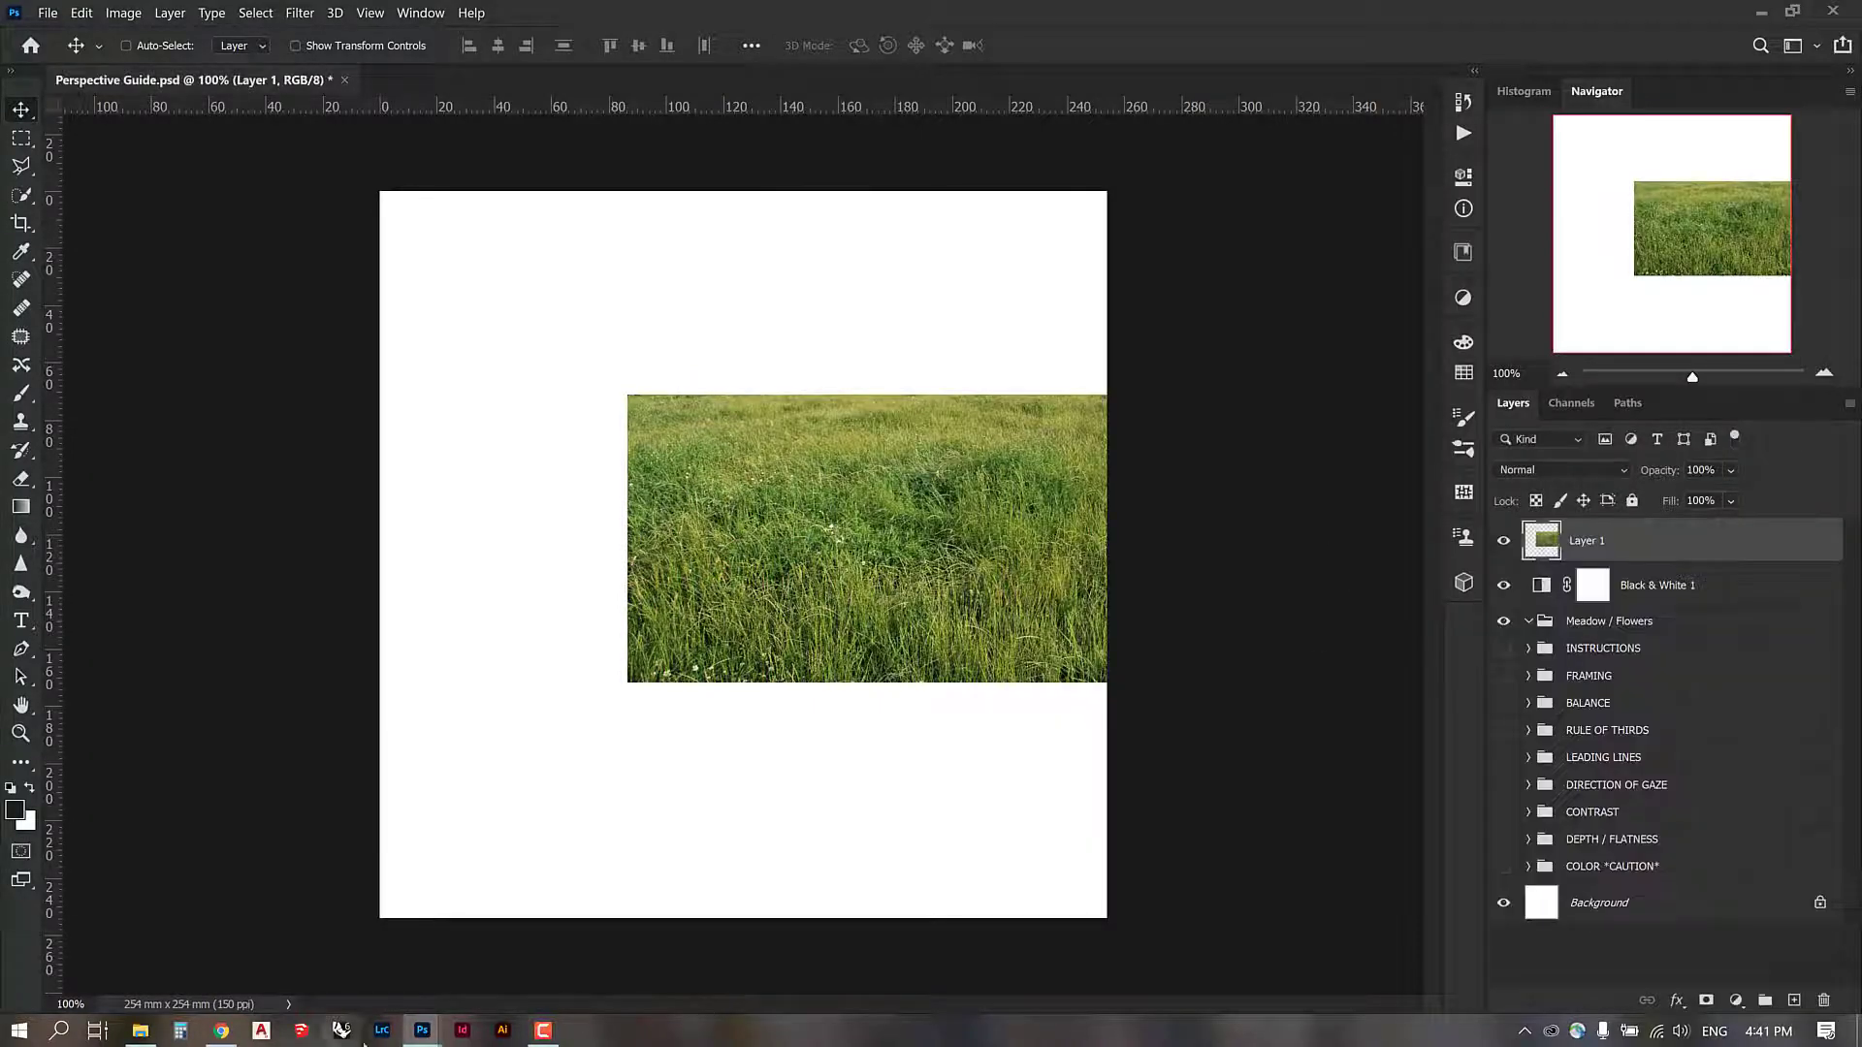
# Step: Bring back the spring-meadow image and marquee-select its full-width grass area below the horizon
pyautogui.moveTo(417, 1032)
pyautogui.click(514, 956)
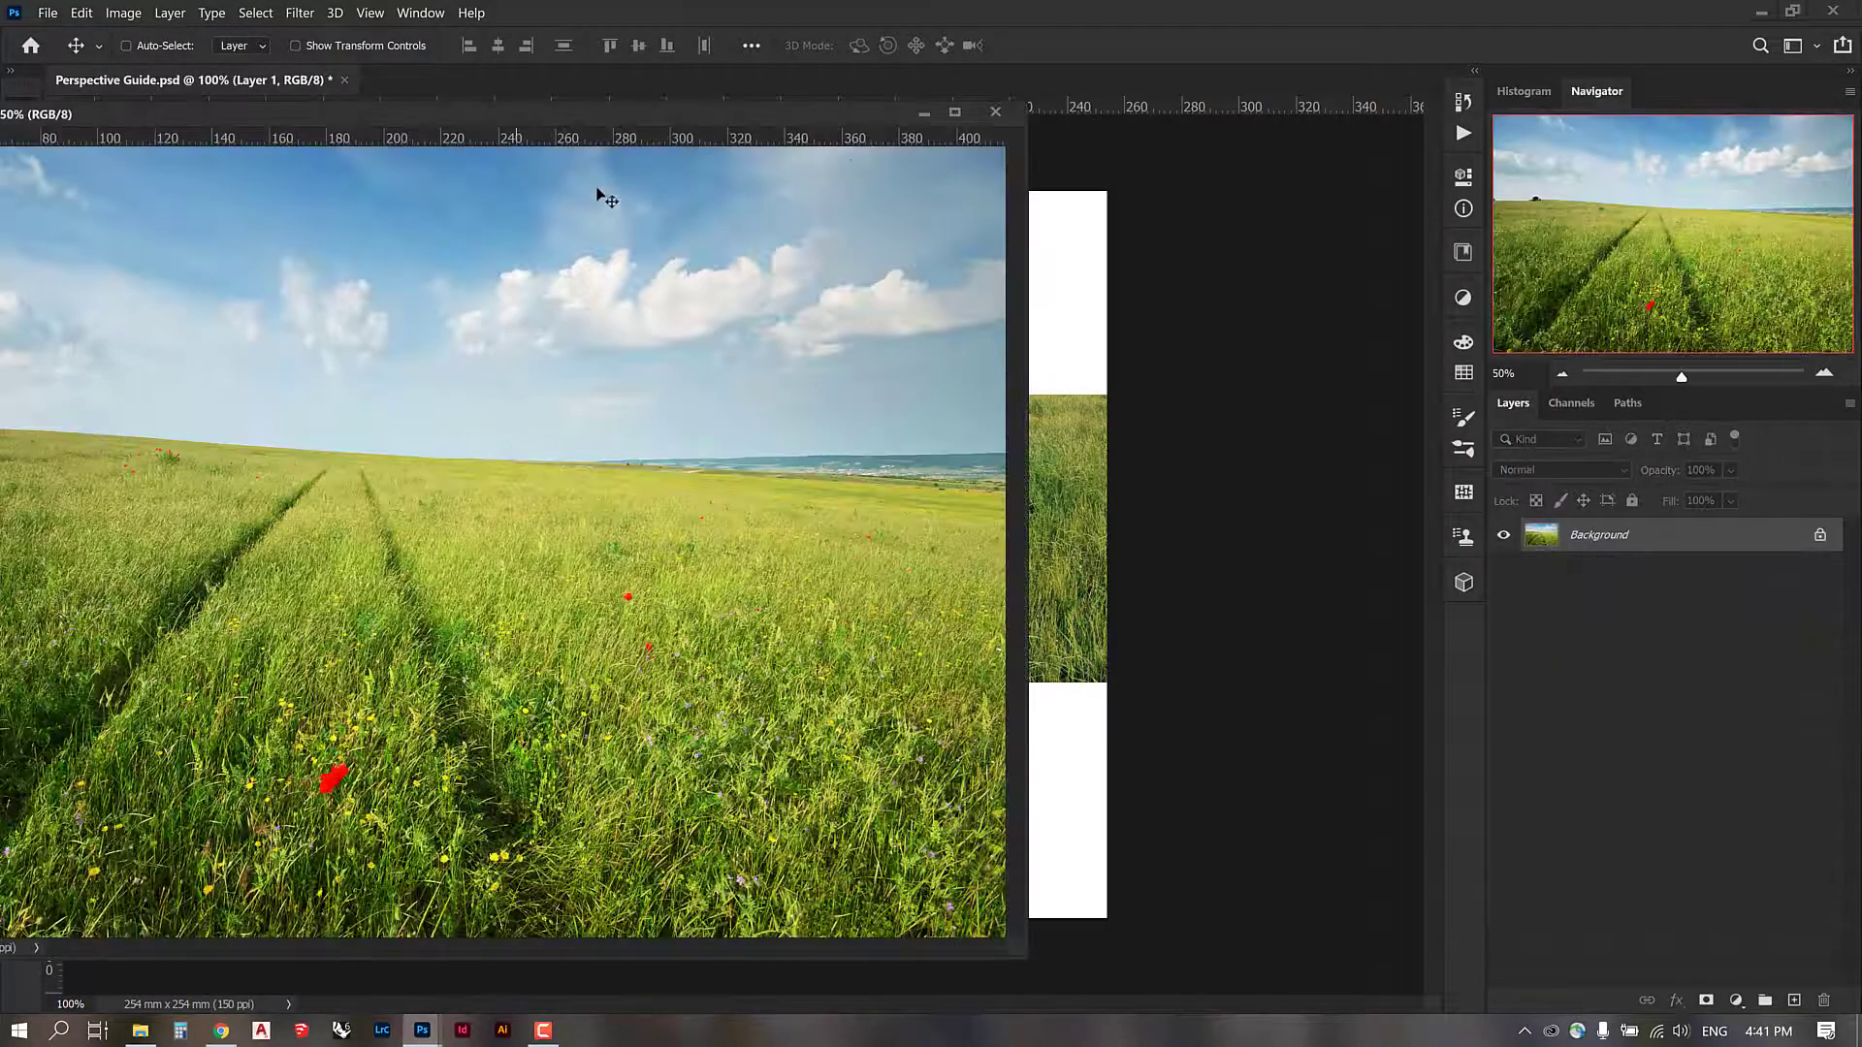
pyautogui.moveTo(589, 124); pyautogui.dragTo(819, 119)
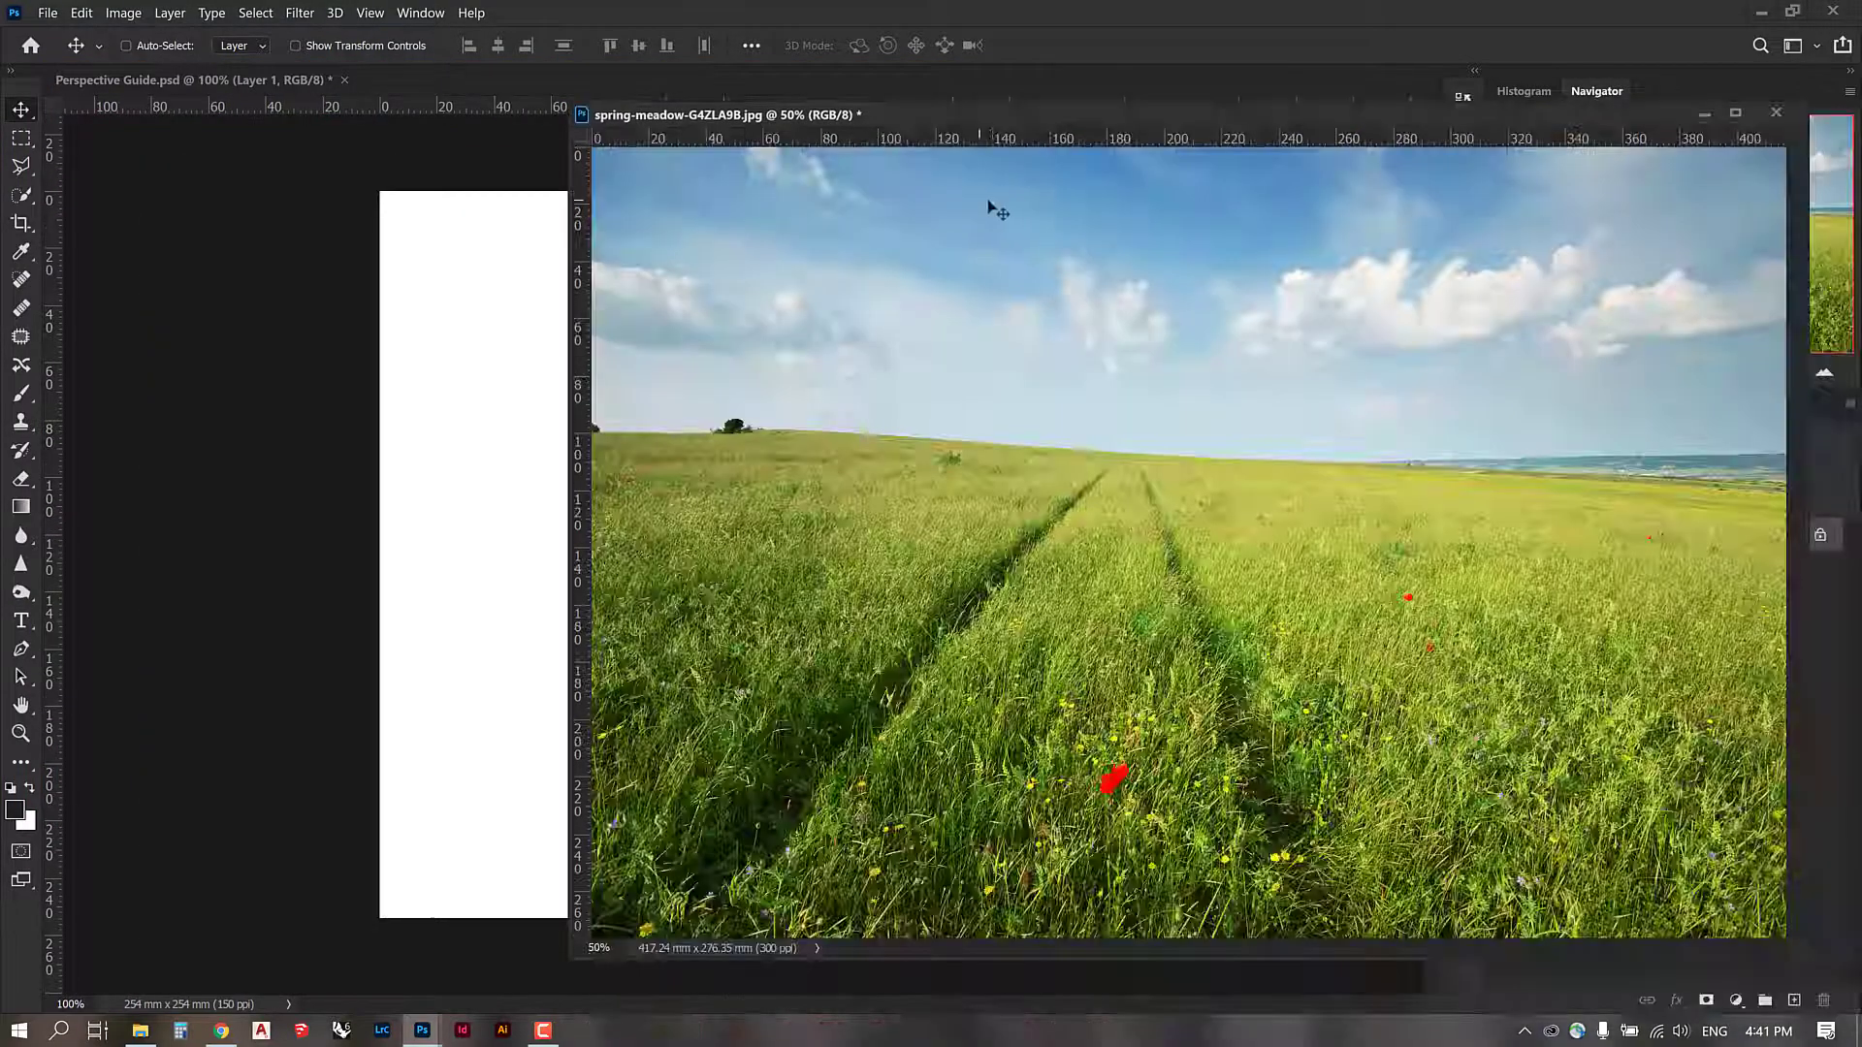
pyautogui.hotkey('ctrl', '-')
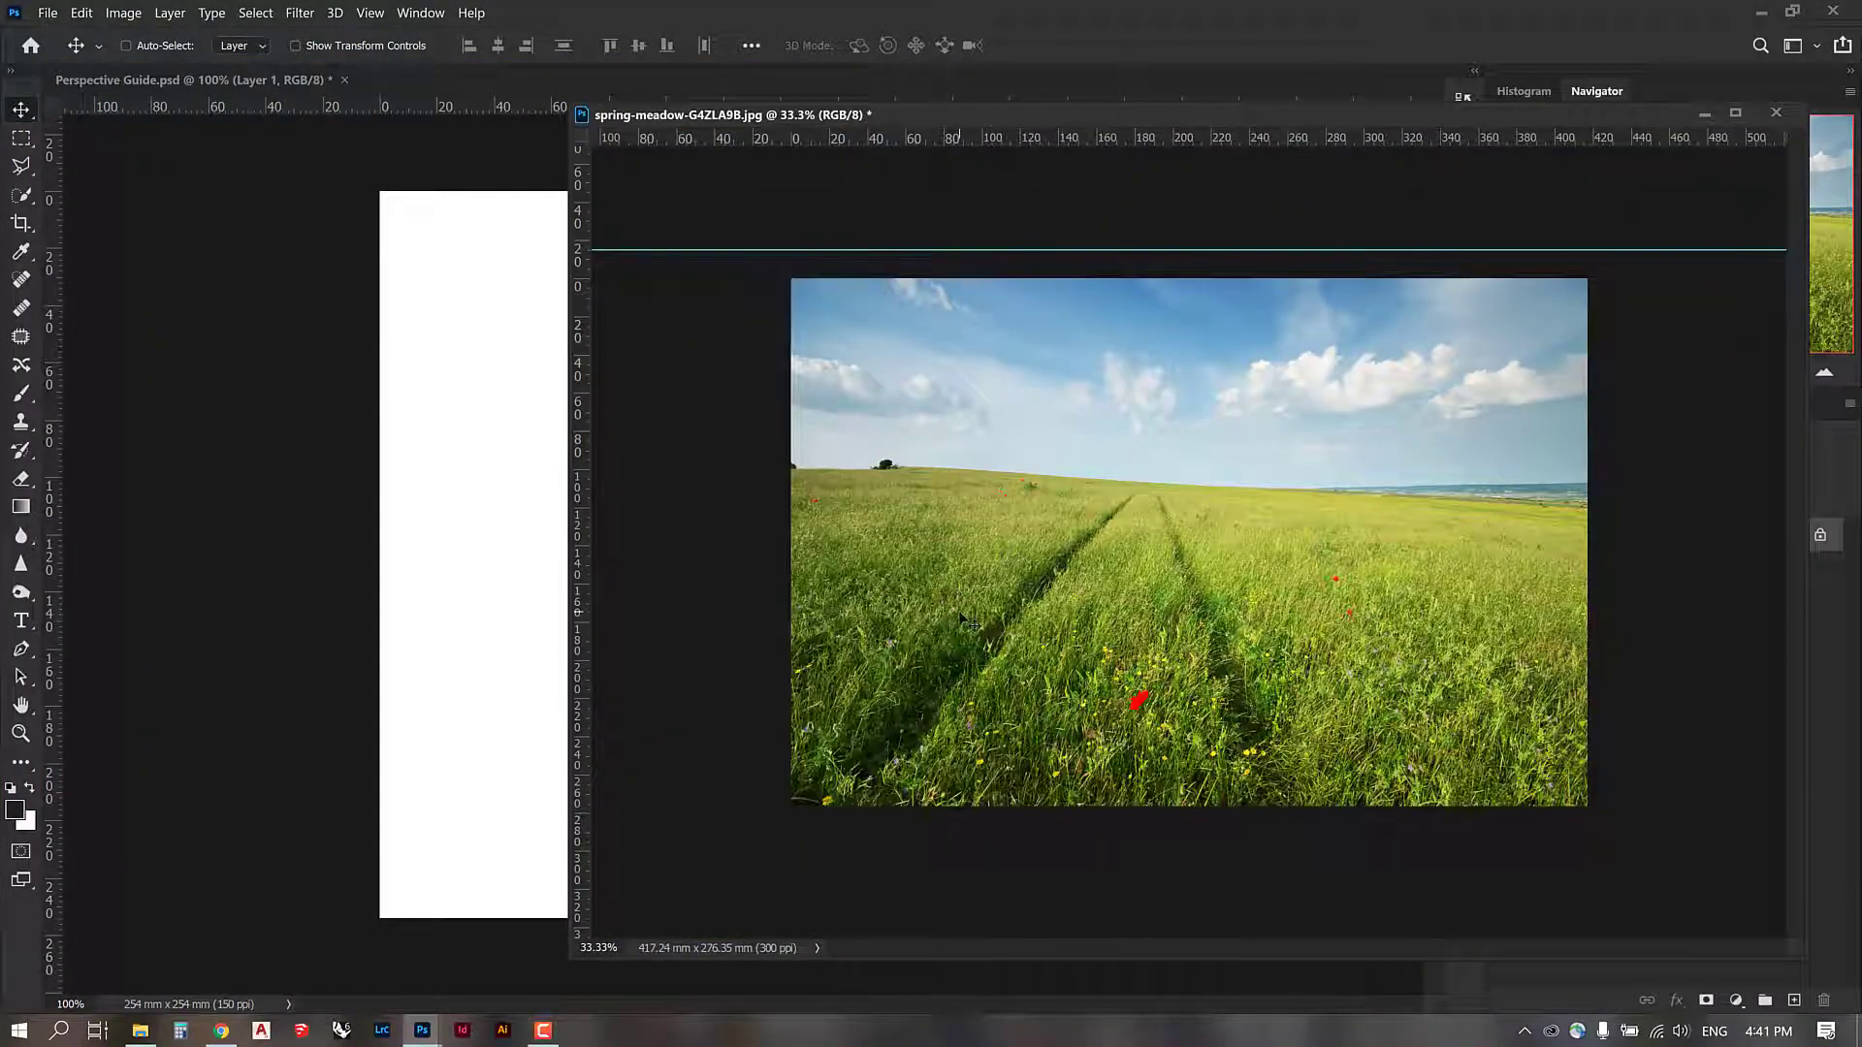
pyautogui.press('m')
pyautogui.moveTo(782, 505); pyautogui.dragTo(1761, 836)
# Step: Copy the selected meadow grass into Perspective Guide.psd with the Move tool and minimize the spring-meadow window
pyautogui.click(20, 109)
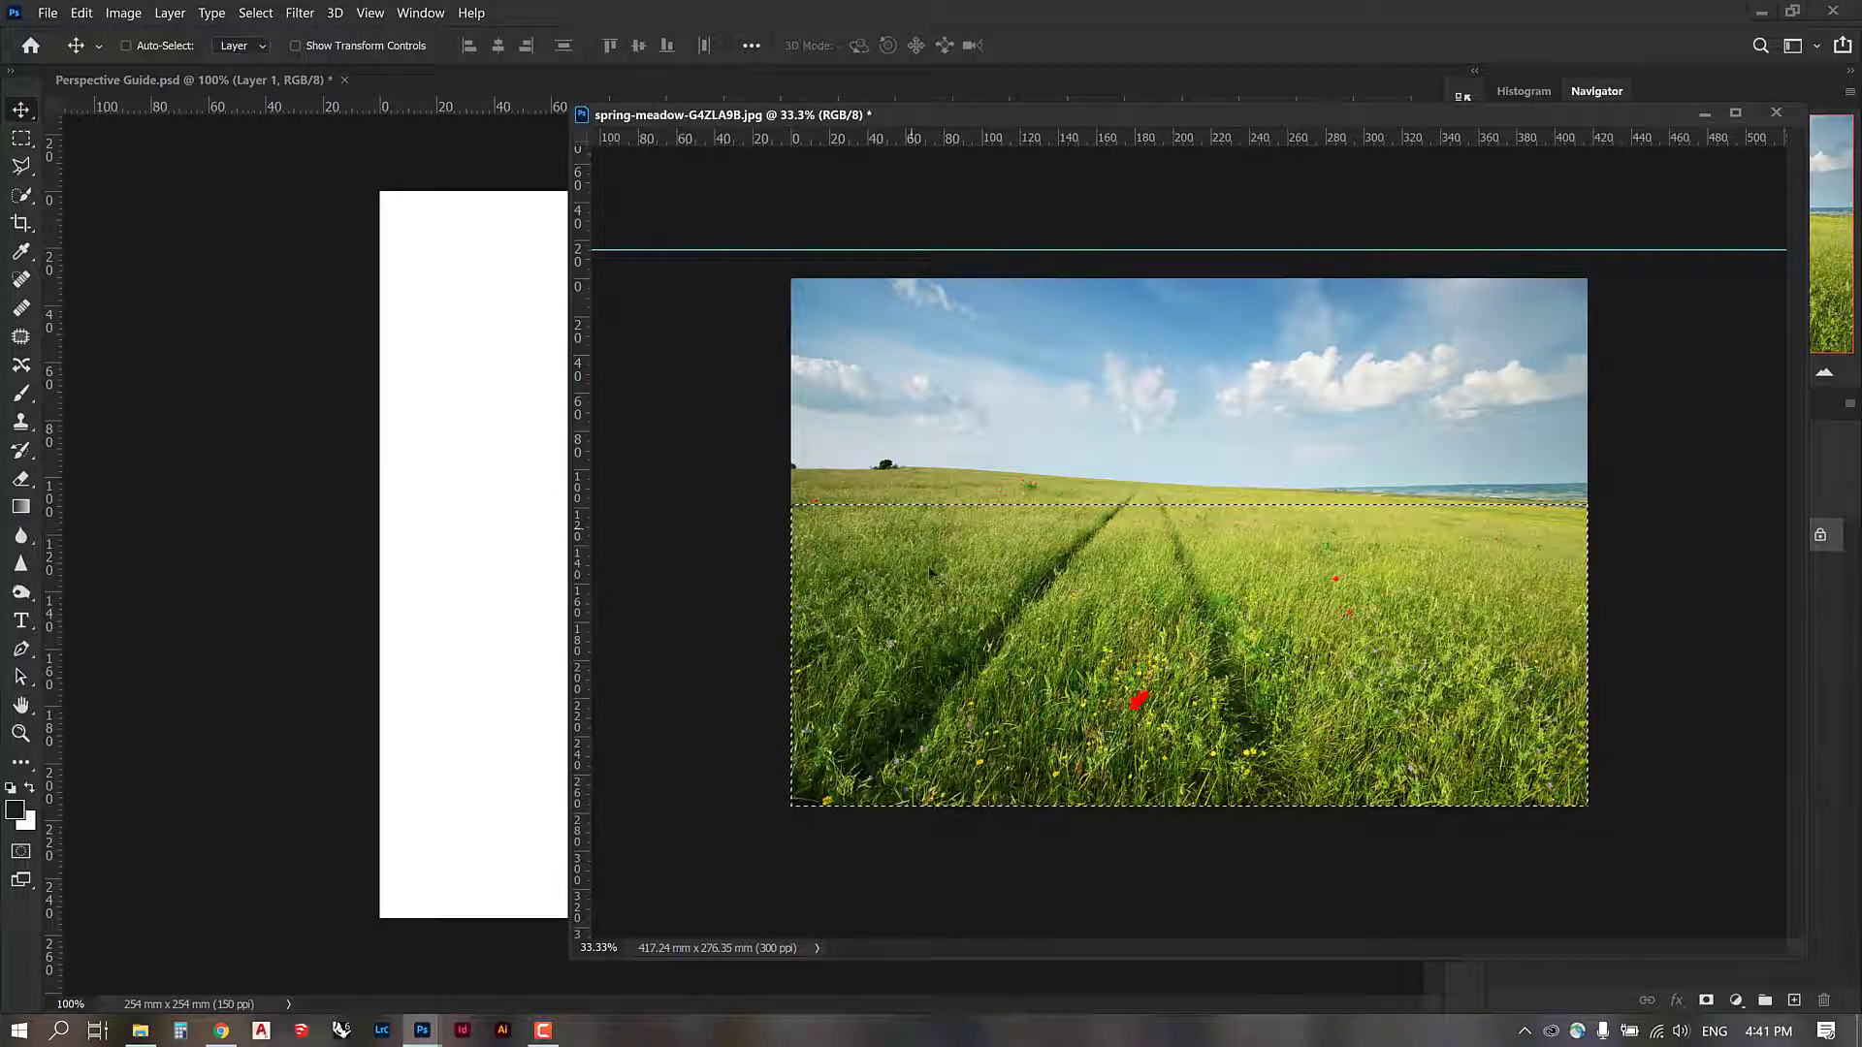
pyautogui.moveTo(931, 580); pyautogui.dragTo(545, 505)
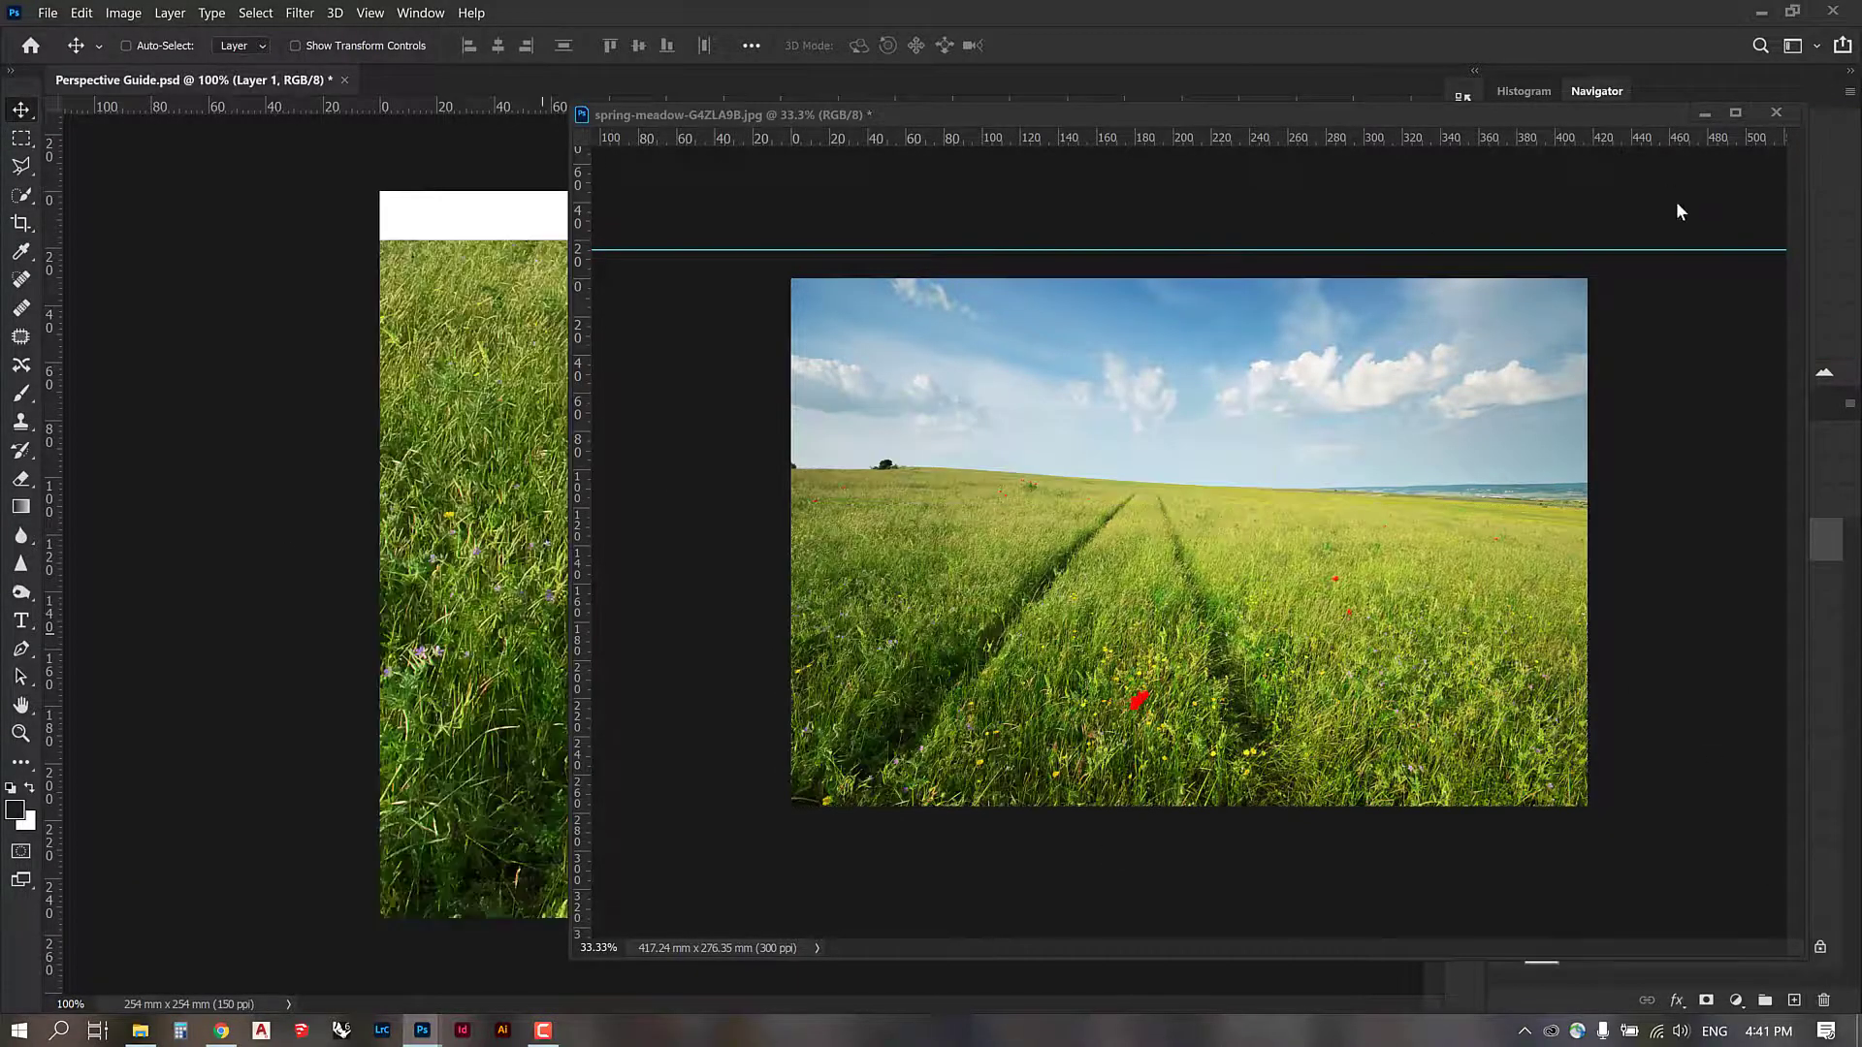
pyautogui.click(1706, 115)
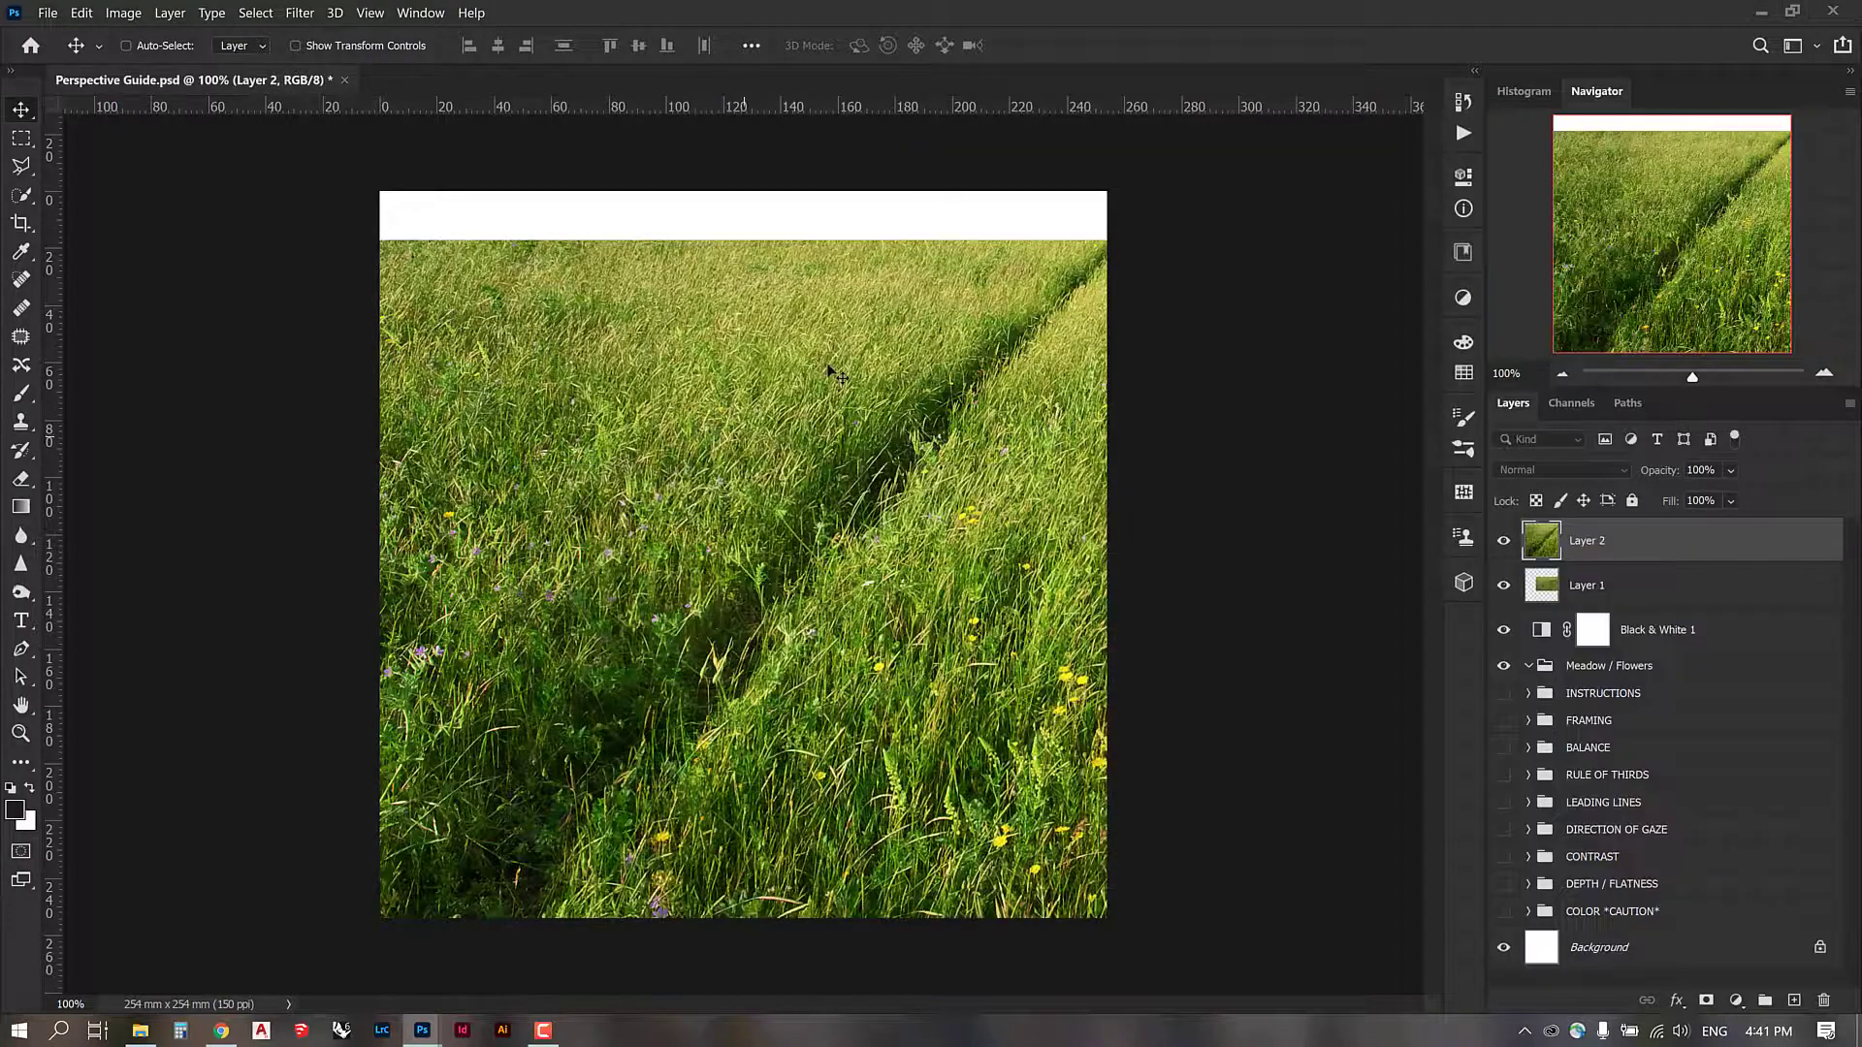
# Step: Move Layer 2 and Layer 1 together into the Meadow / Flowers group, beneath the Black & White adjustment
pyautogui.hotkey('ctrl', '-')
pyautogui.hotkey('ctrl', '-')
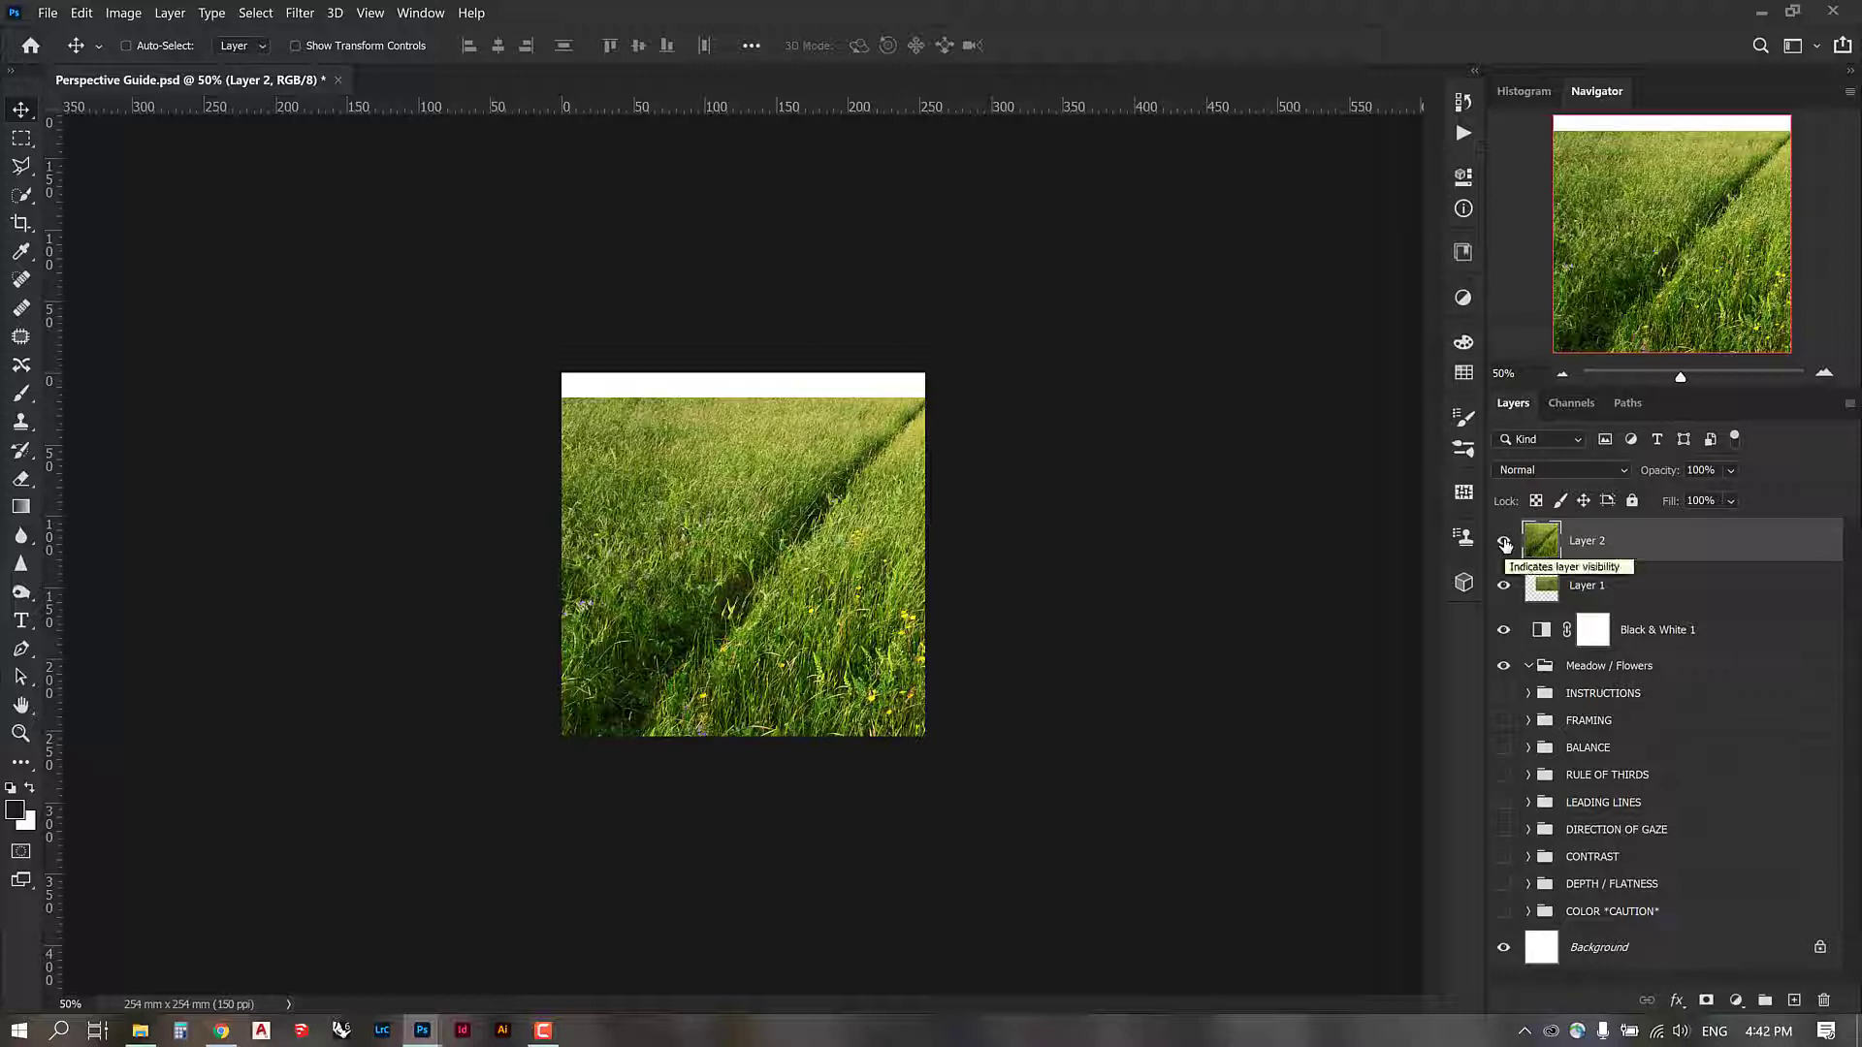
pyautogui.keyDown('shift'); pyautogui.click(1610, 589); pyautogui.keyUp('shift')
pyautogui.moveTo(1610, 589); pyautogui.dragTo(1693, 664)
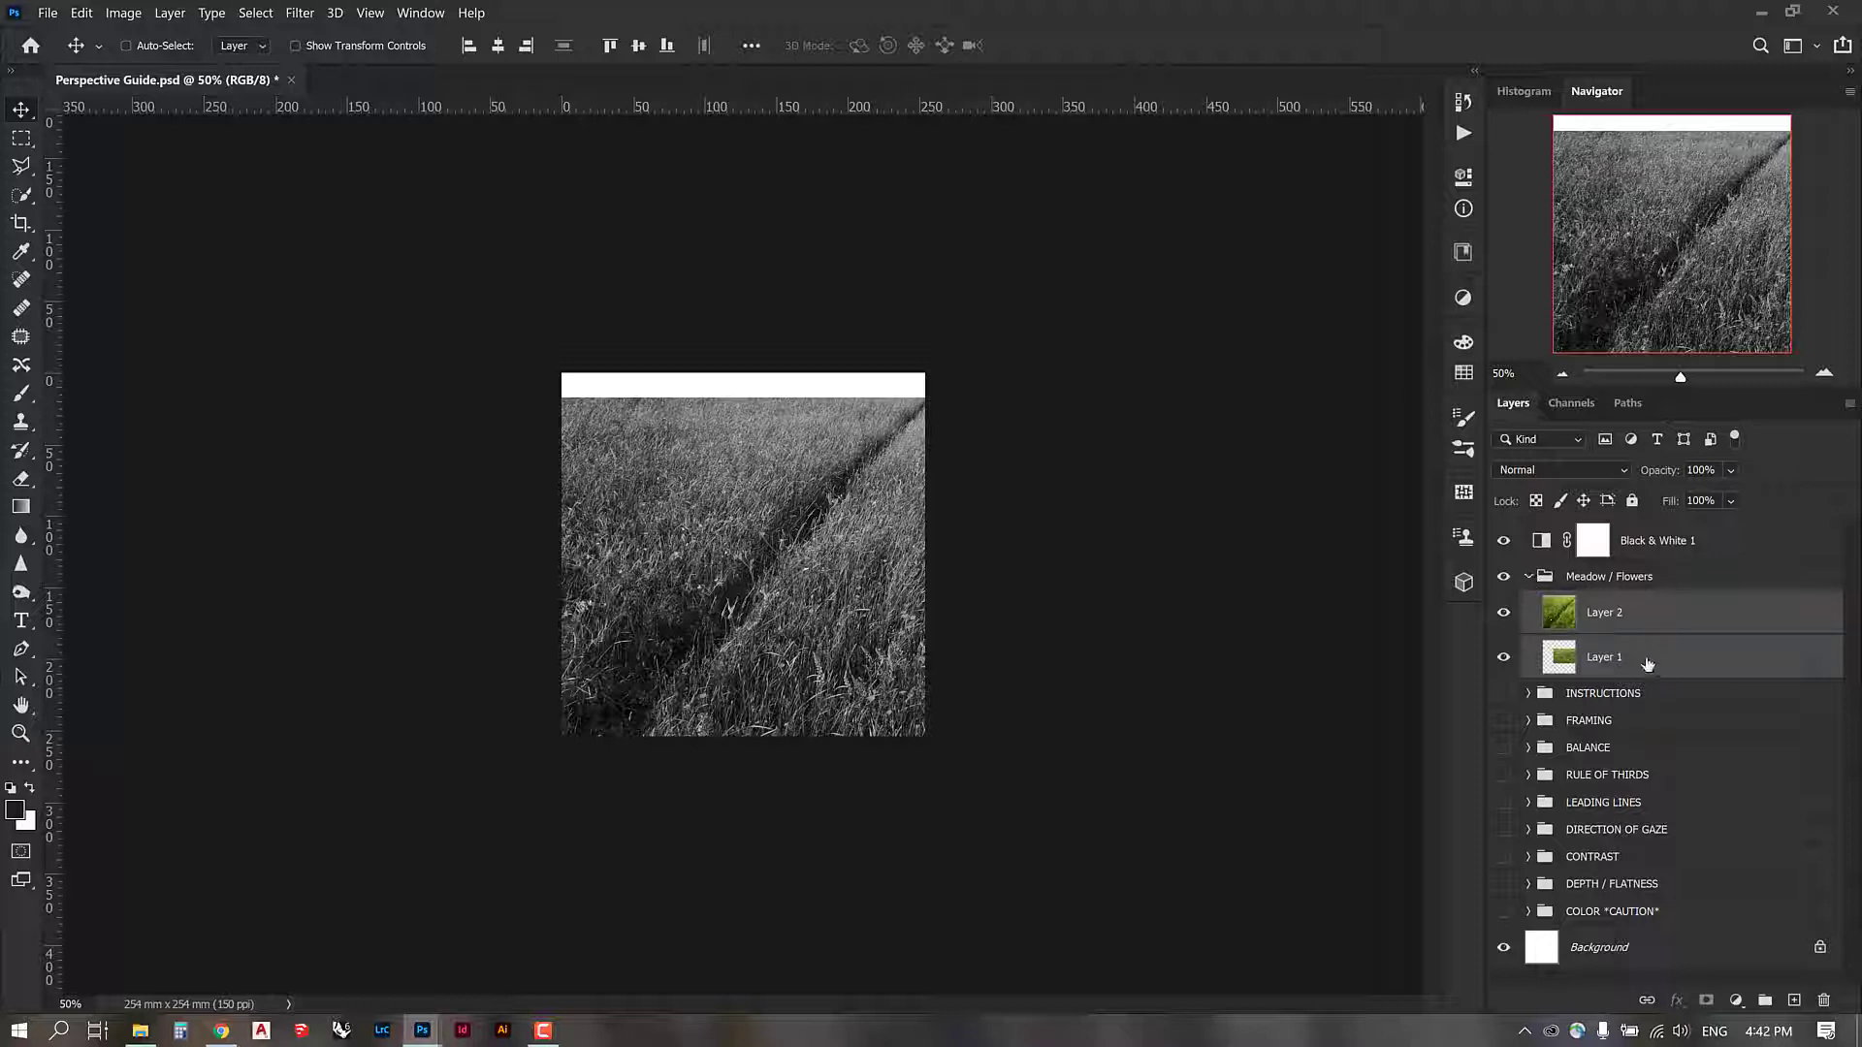
# Step: Hide Layer 2 and rename Layer 1 as Long Grasses
pyautogui.click(1602, 618)
pyautogui.click(1505, 613)
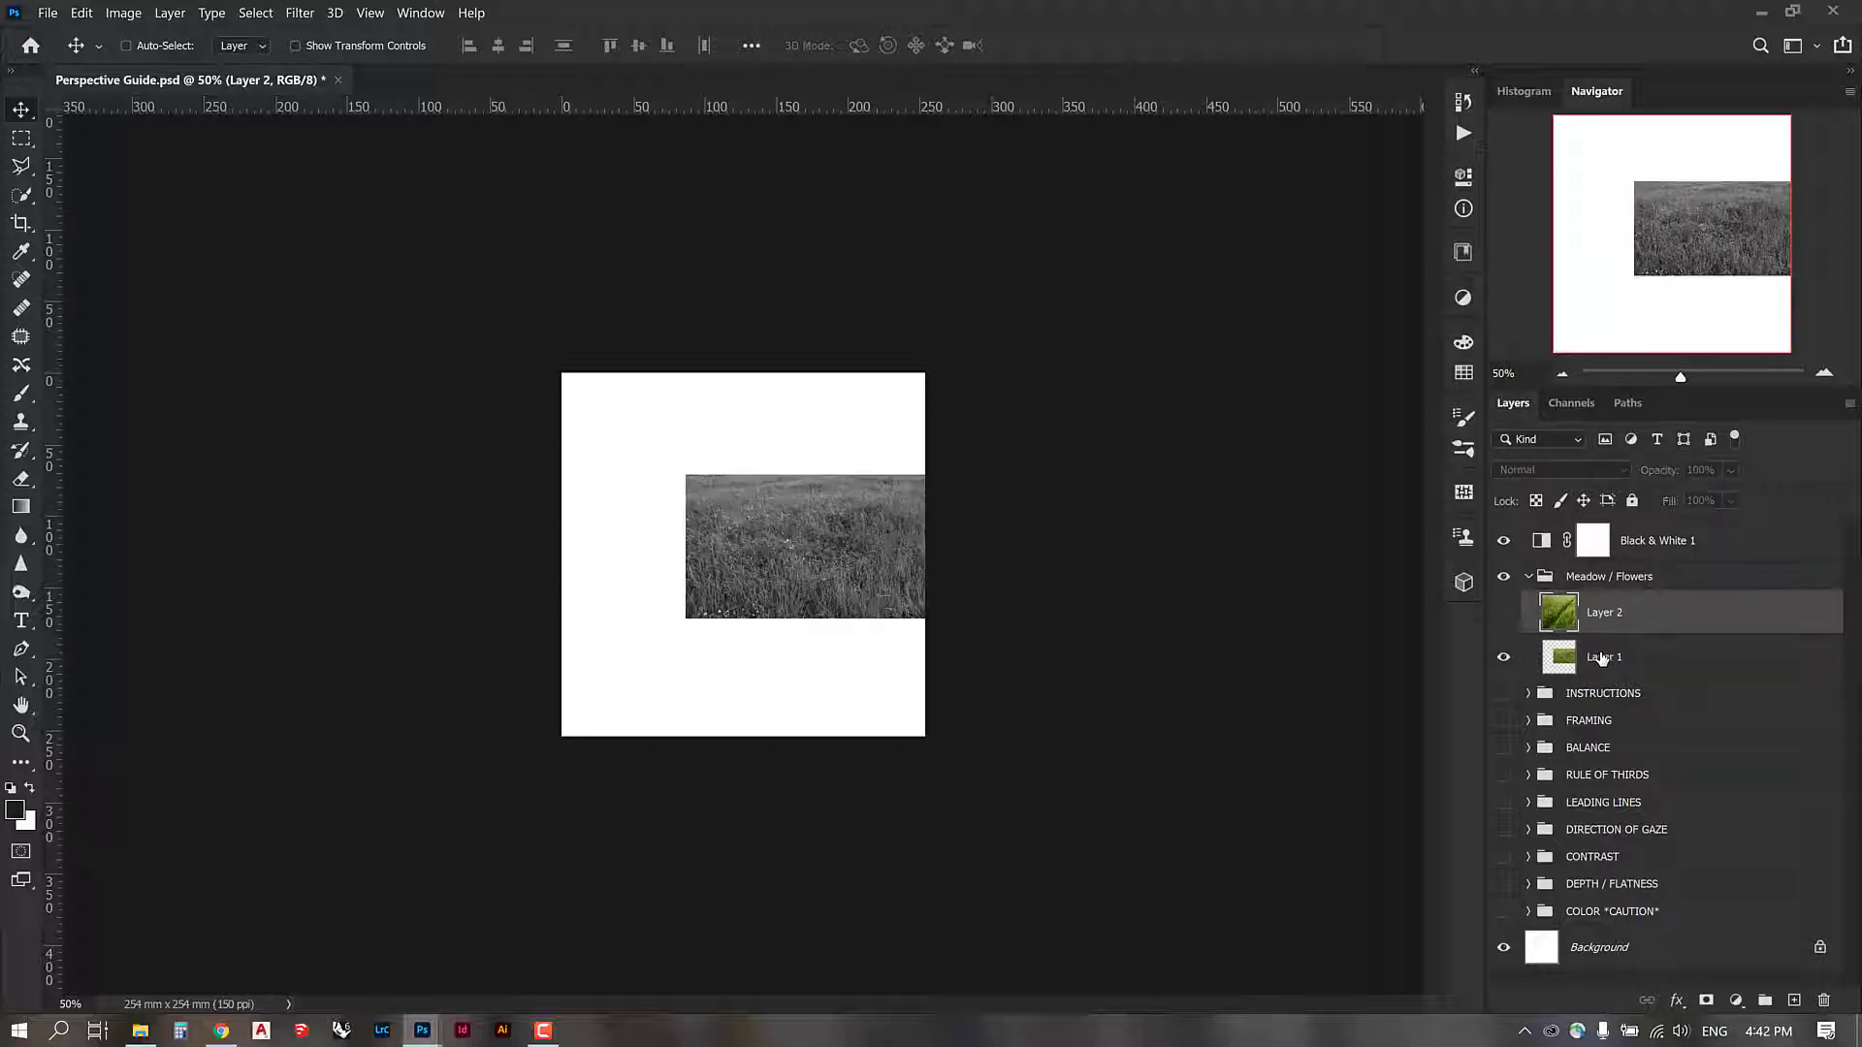
pyautogui.doubleClick(1603, 659)
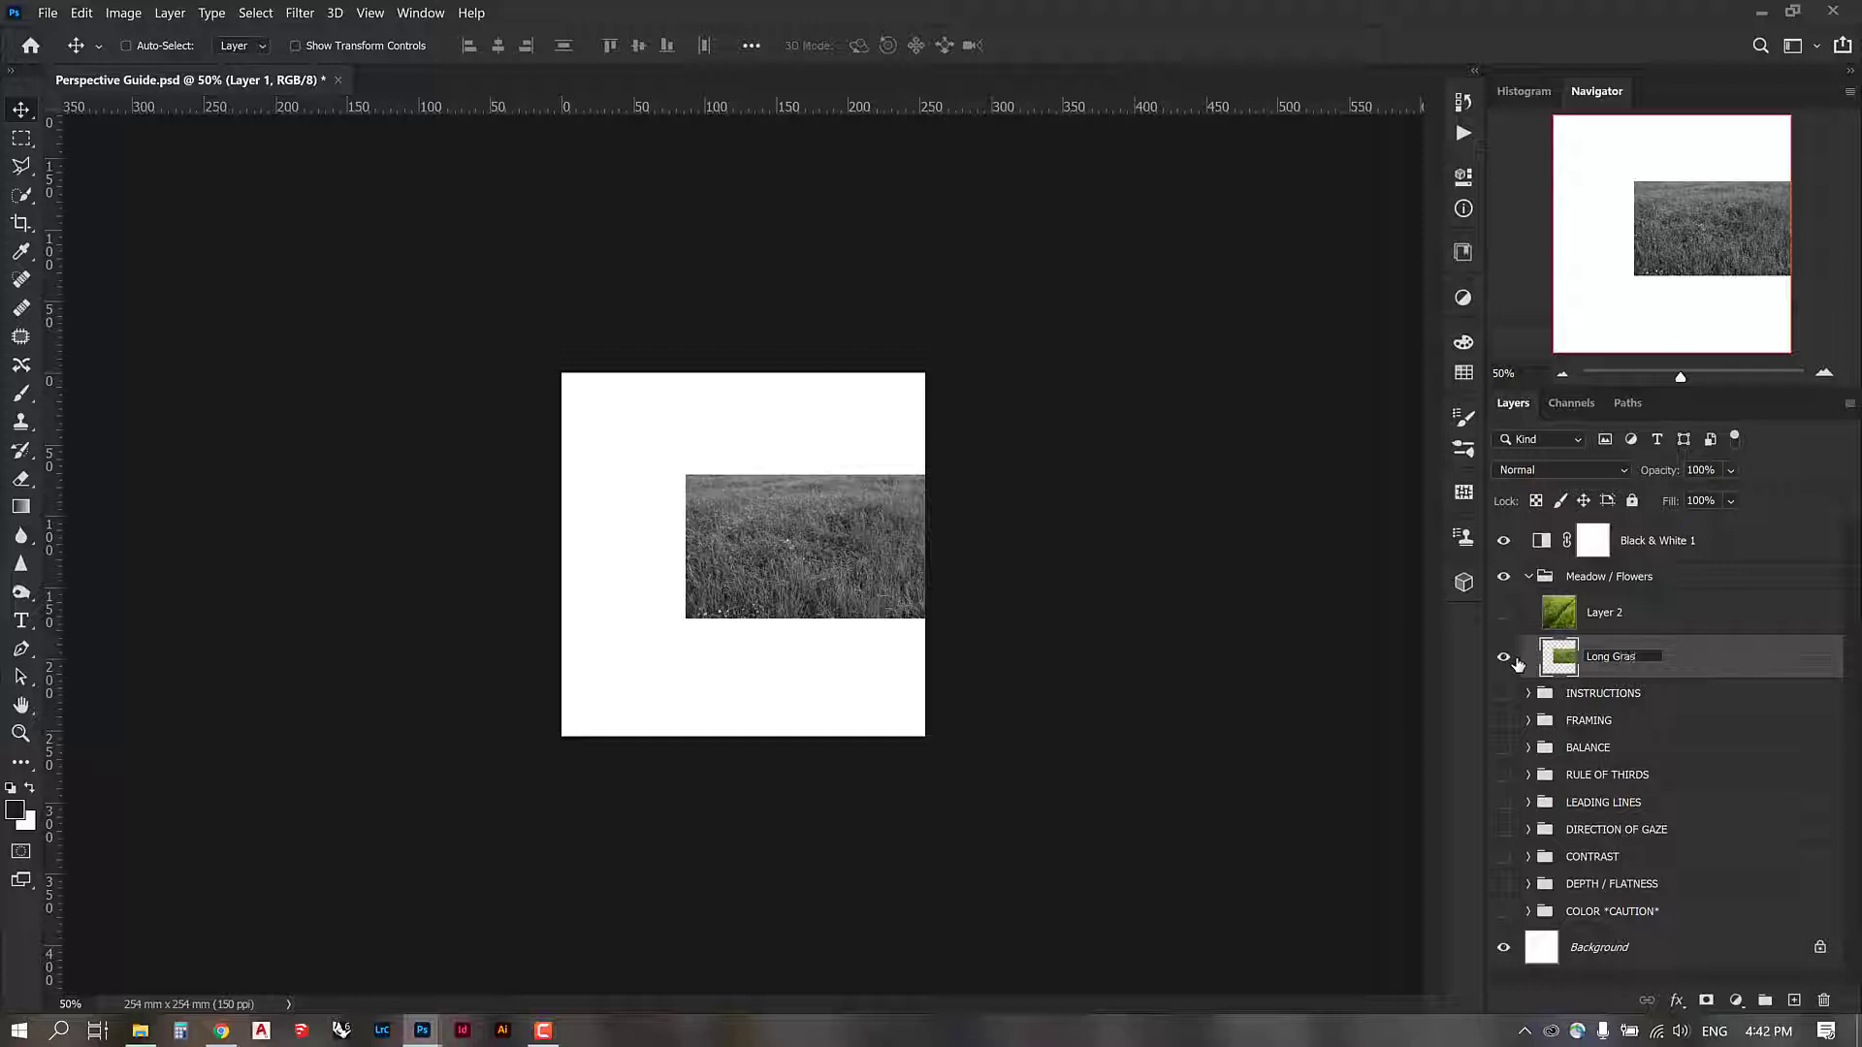
pyautogui.write('Long Grasses')
pyautogui.press('Return')
# Step: Rename Layer 2 as Spring Meadow
pyautogui.doubleClick(1602, 611)
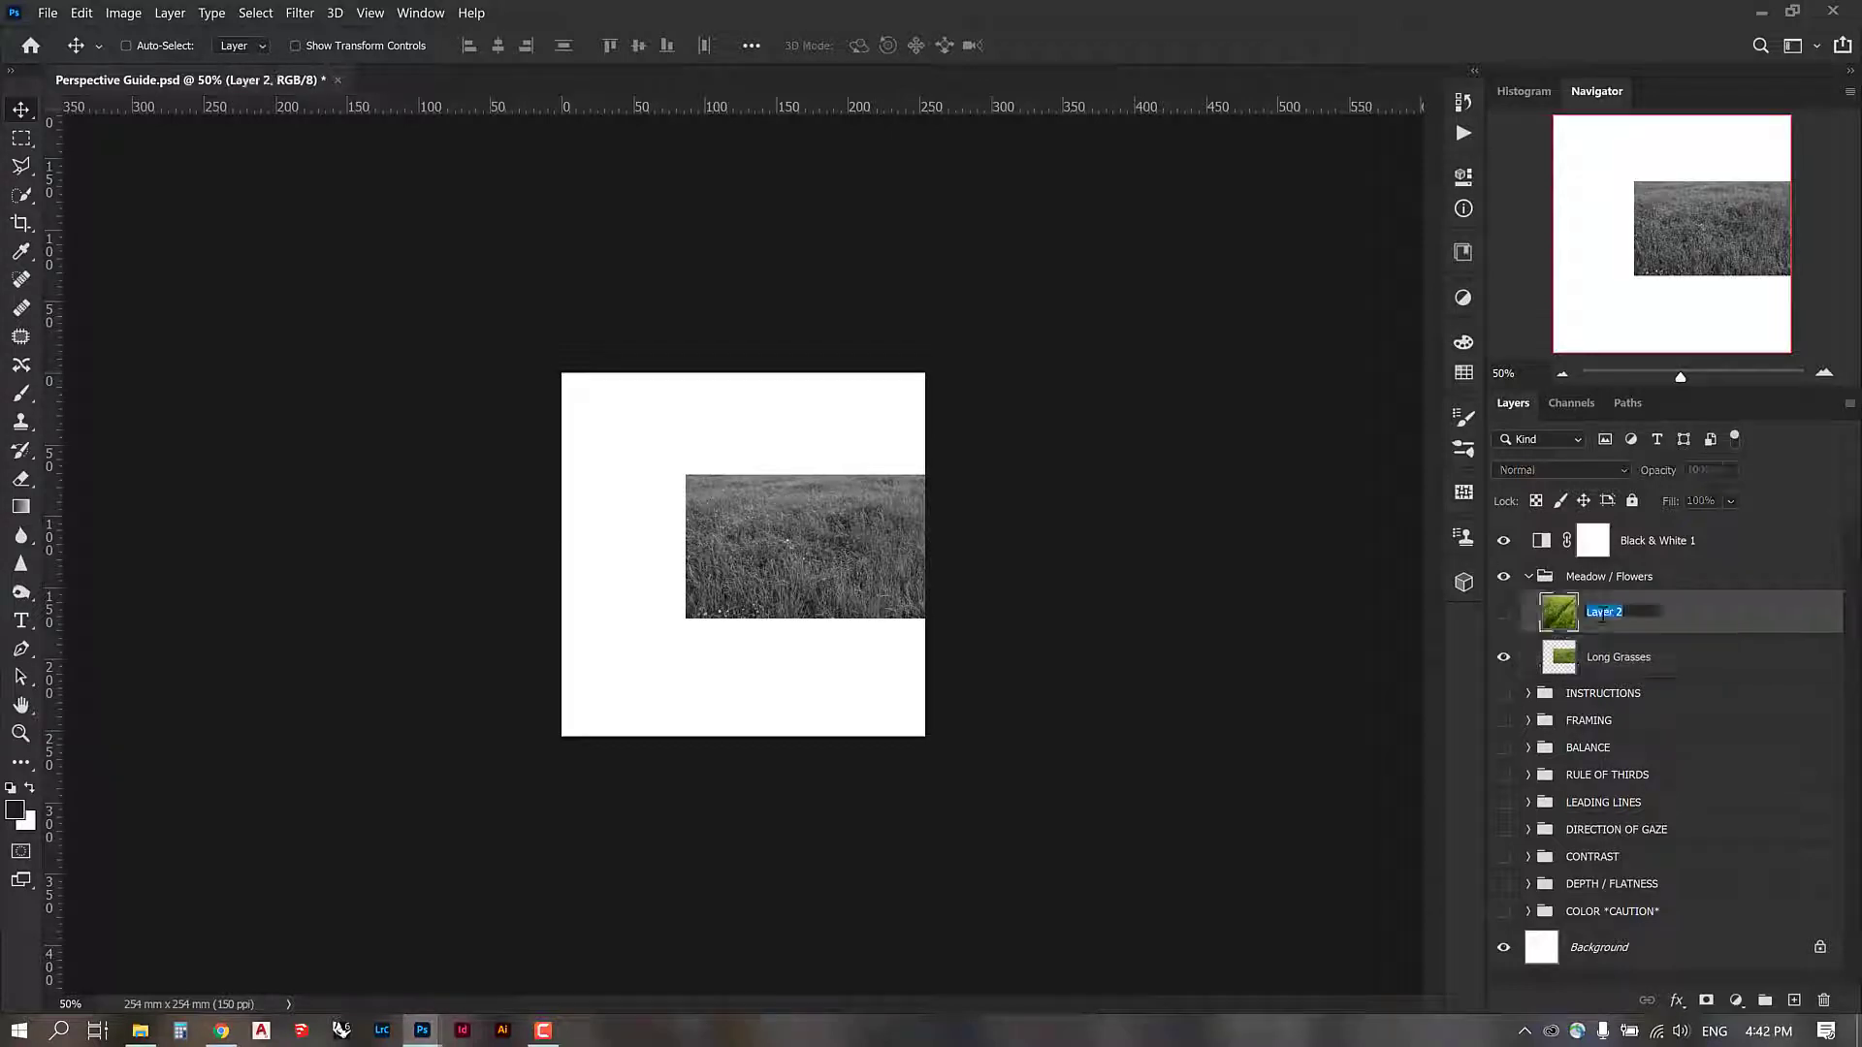
pyautogui.write('Spring Meadow')
pyautogui.press('Return')
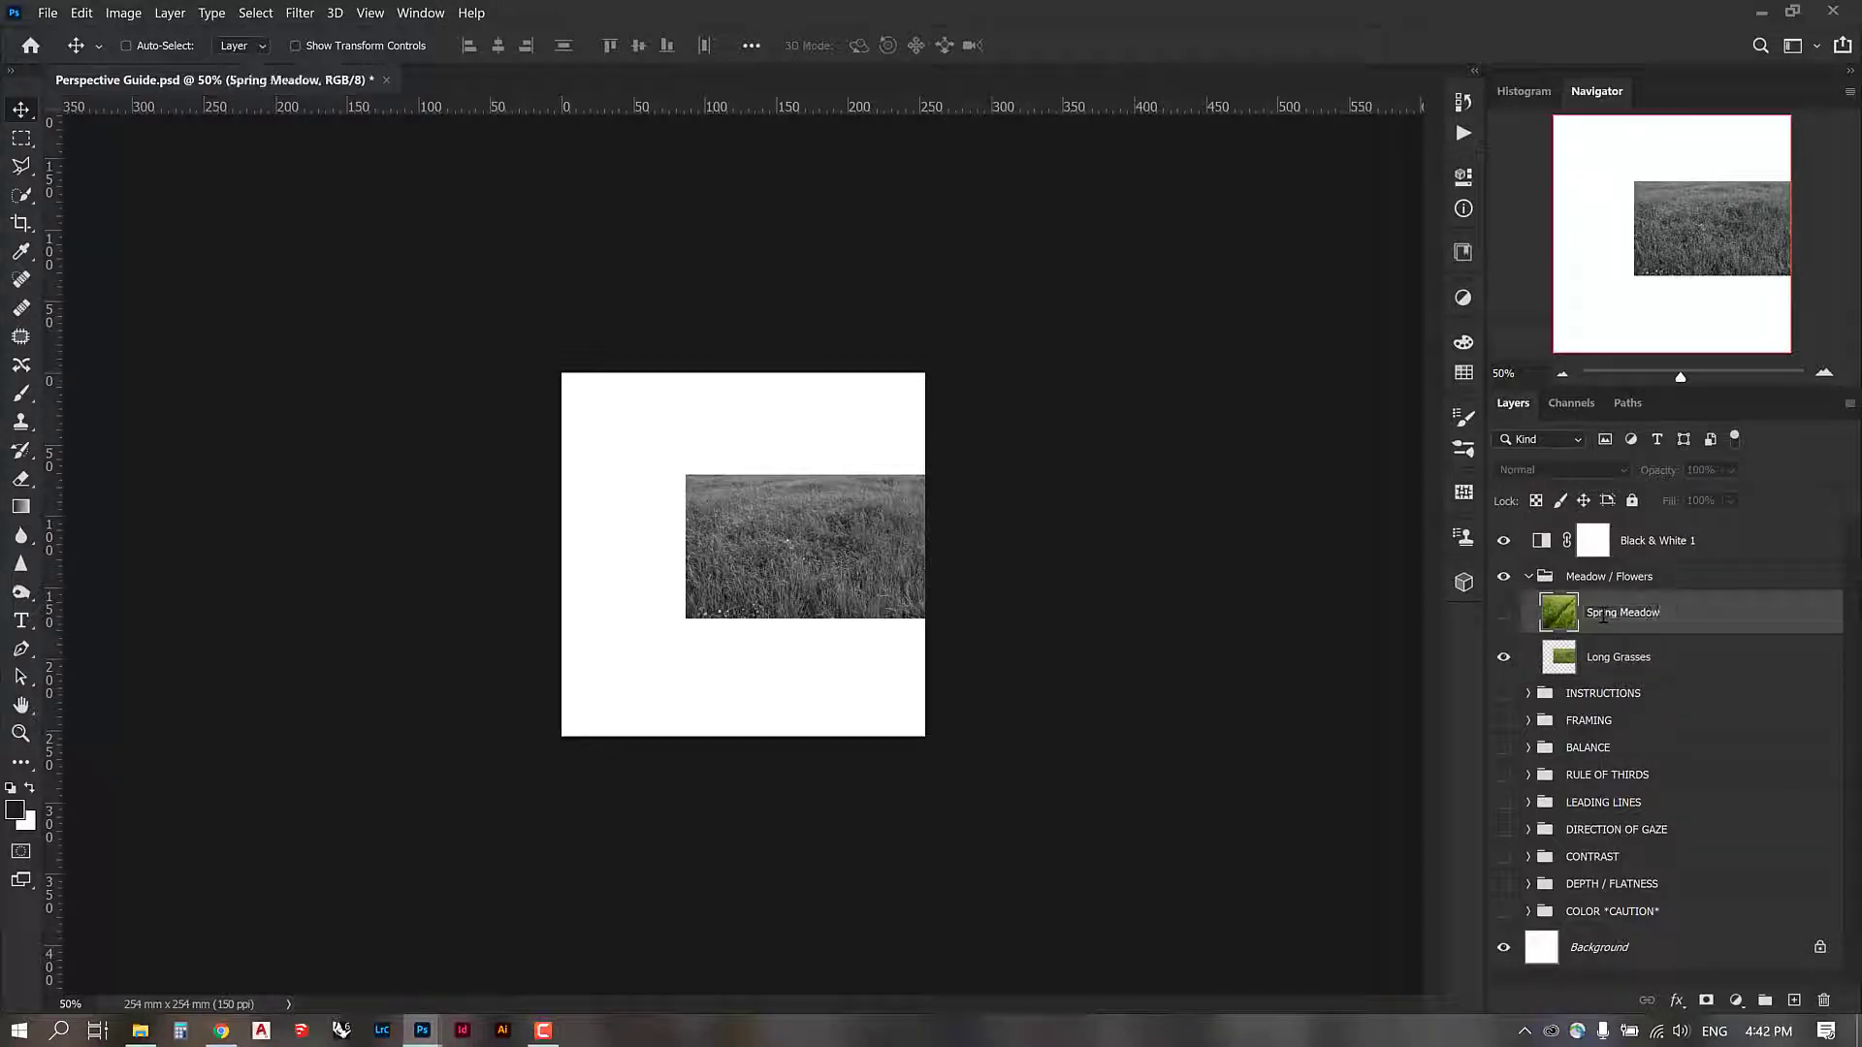
# Step: Keep the Spring Meadow layer hidden and move Long Grasses to span the canvas's lower edge
pyautogui.click(1508, 612)
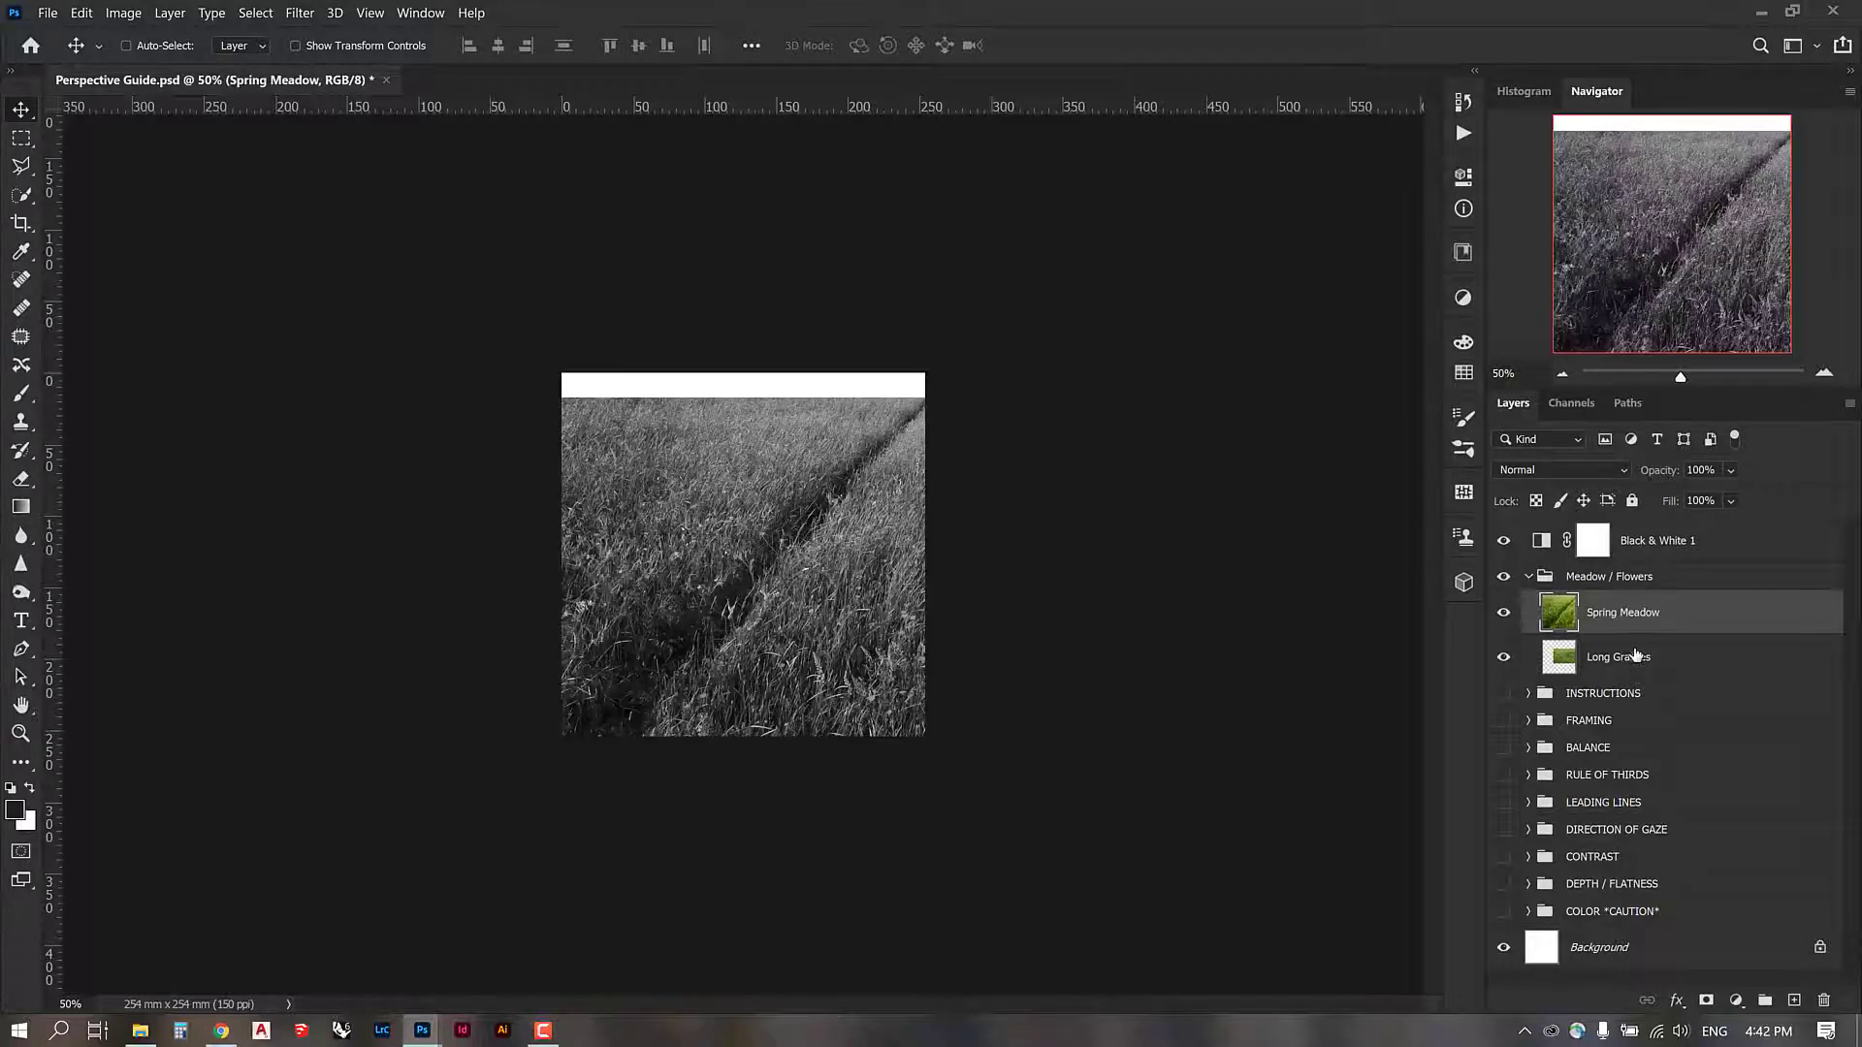
pyautogui.click(1503, 612)
pyautogui.click(1605, 660)
pyautogui.moveTo(796, 534); pyautogui.dragTo(675, 655)
# Step: Try to scale the Long Grasses layer up proportionally to about 112% with Free Transform
pyautogui.hotkey('ctrl', 't')
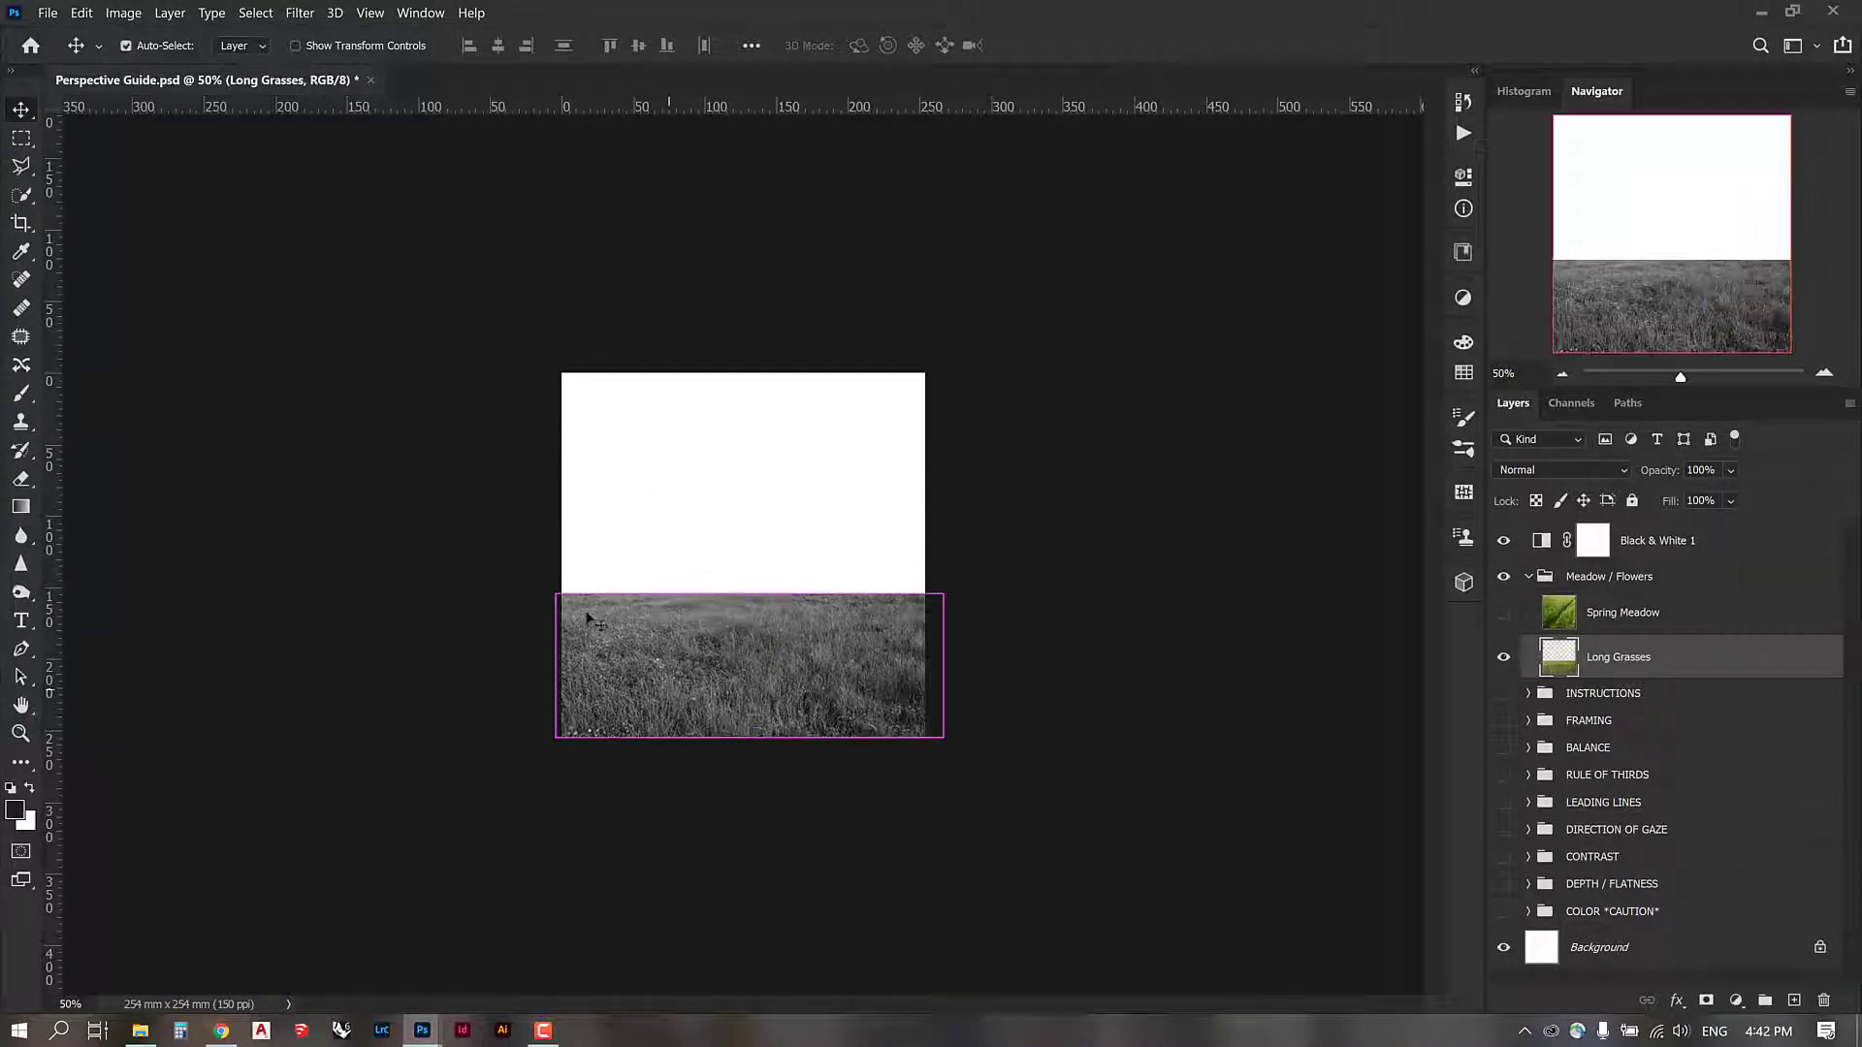
pyautogui.moveTo(546, 595); pyautogui.dragTo(511, 576)
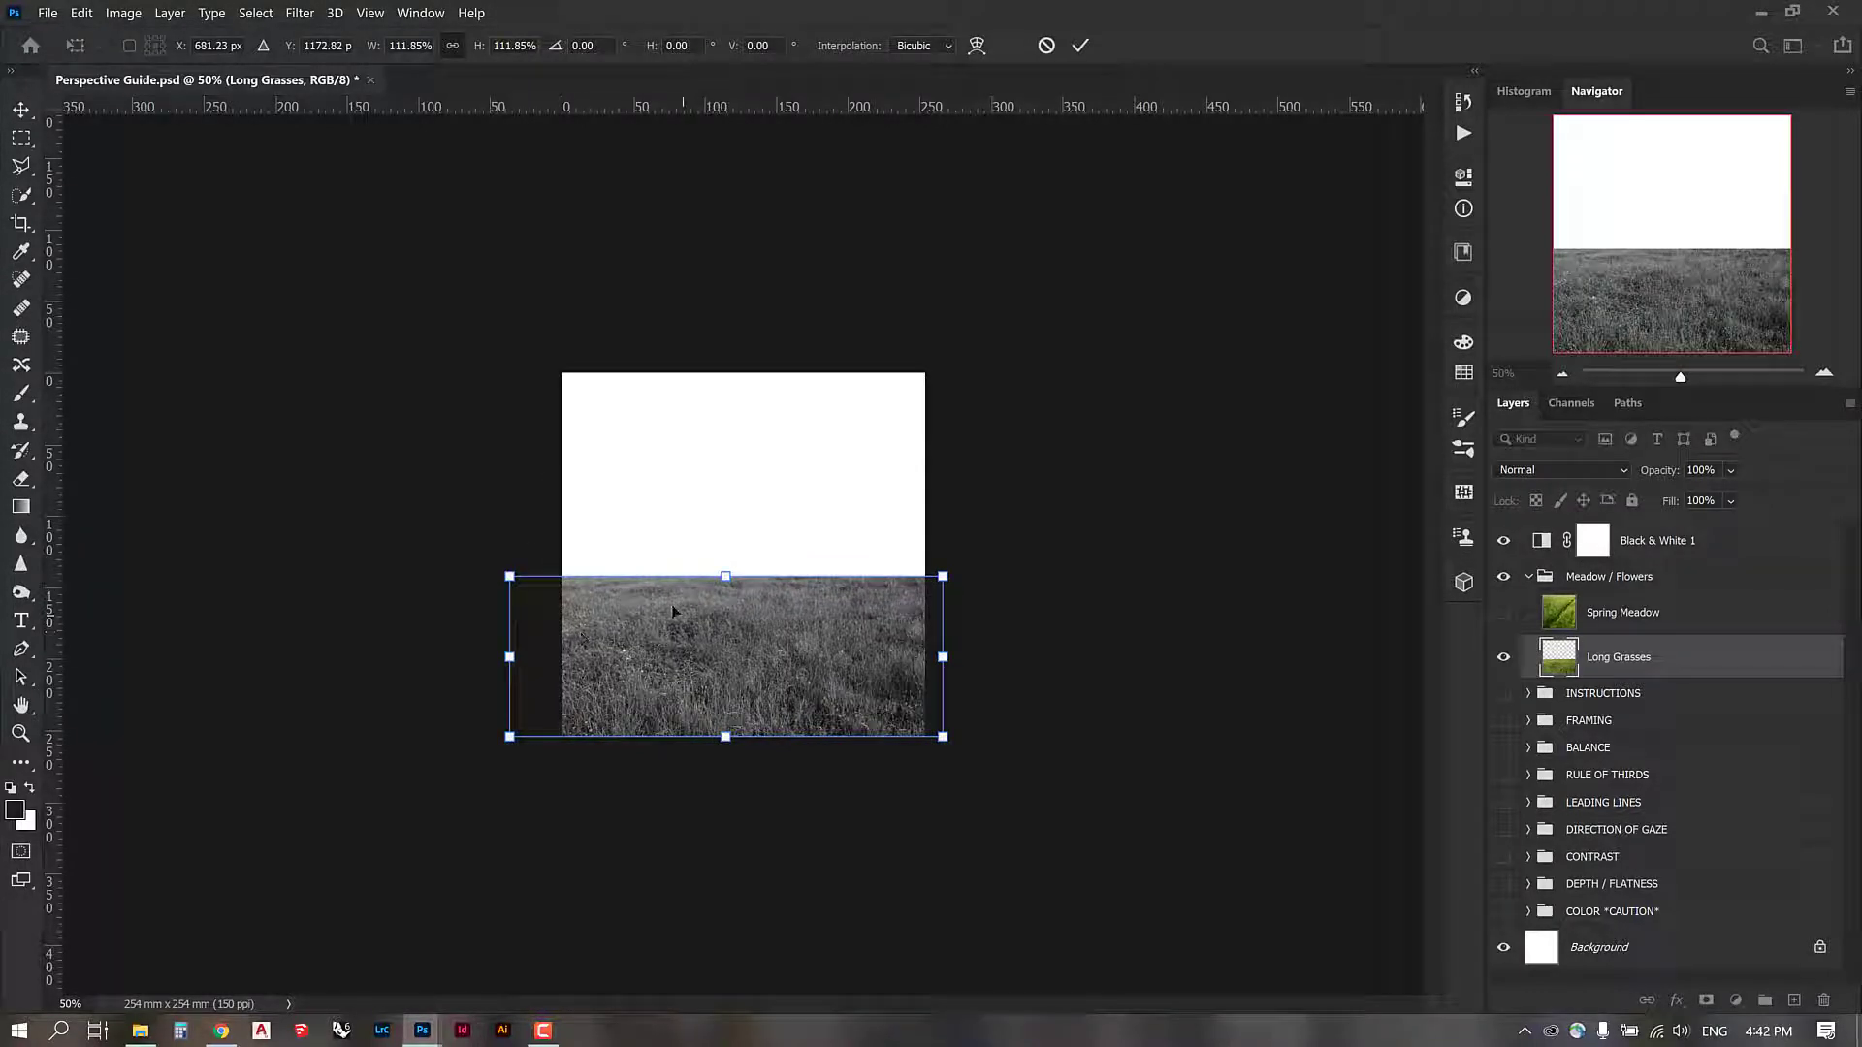
pyautogui.press('Return')
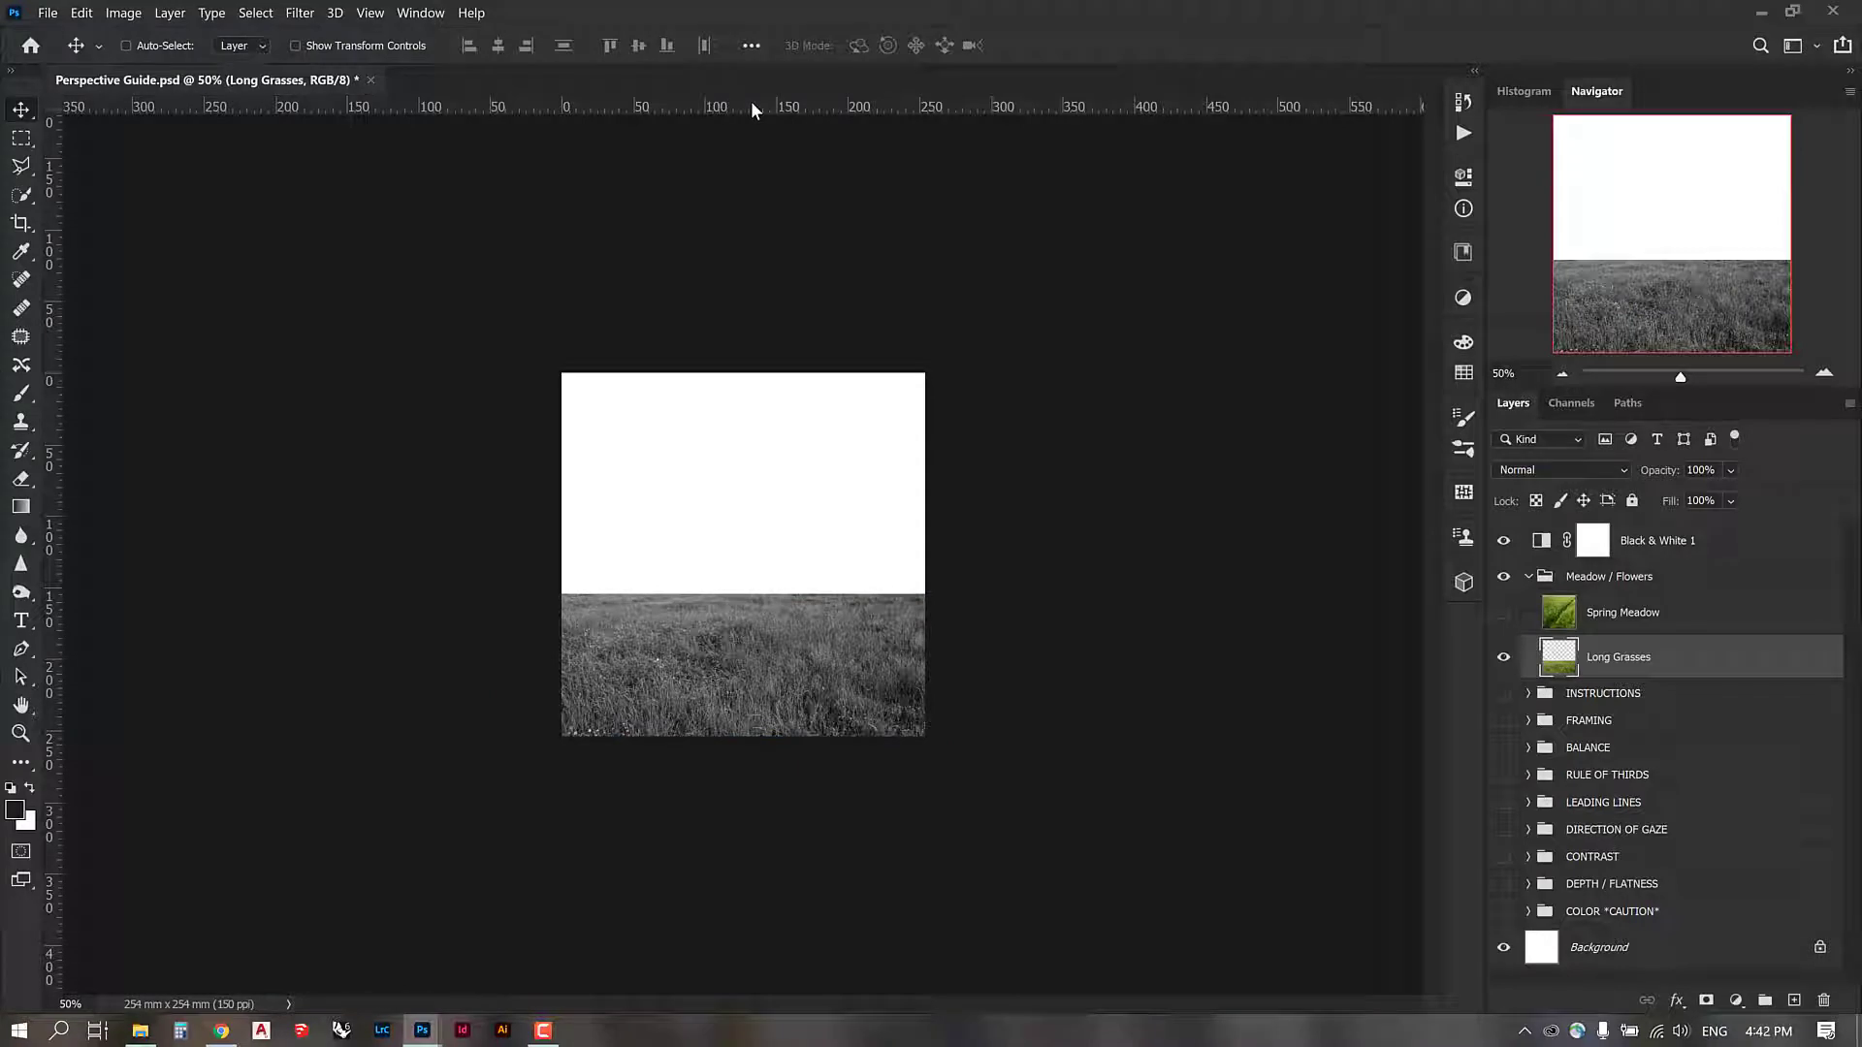
# Step: Show the BALANCE group and expand it together with its Description subgroup
pyautogui.click(1503, 748)
pyautogui.click(1528, 748)
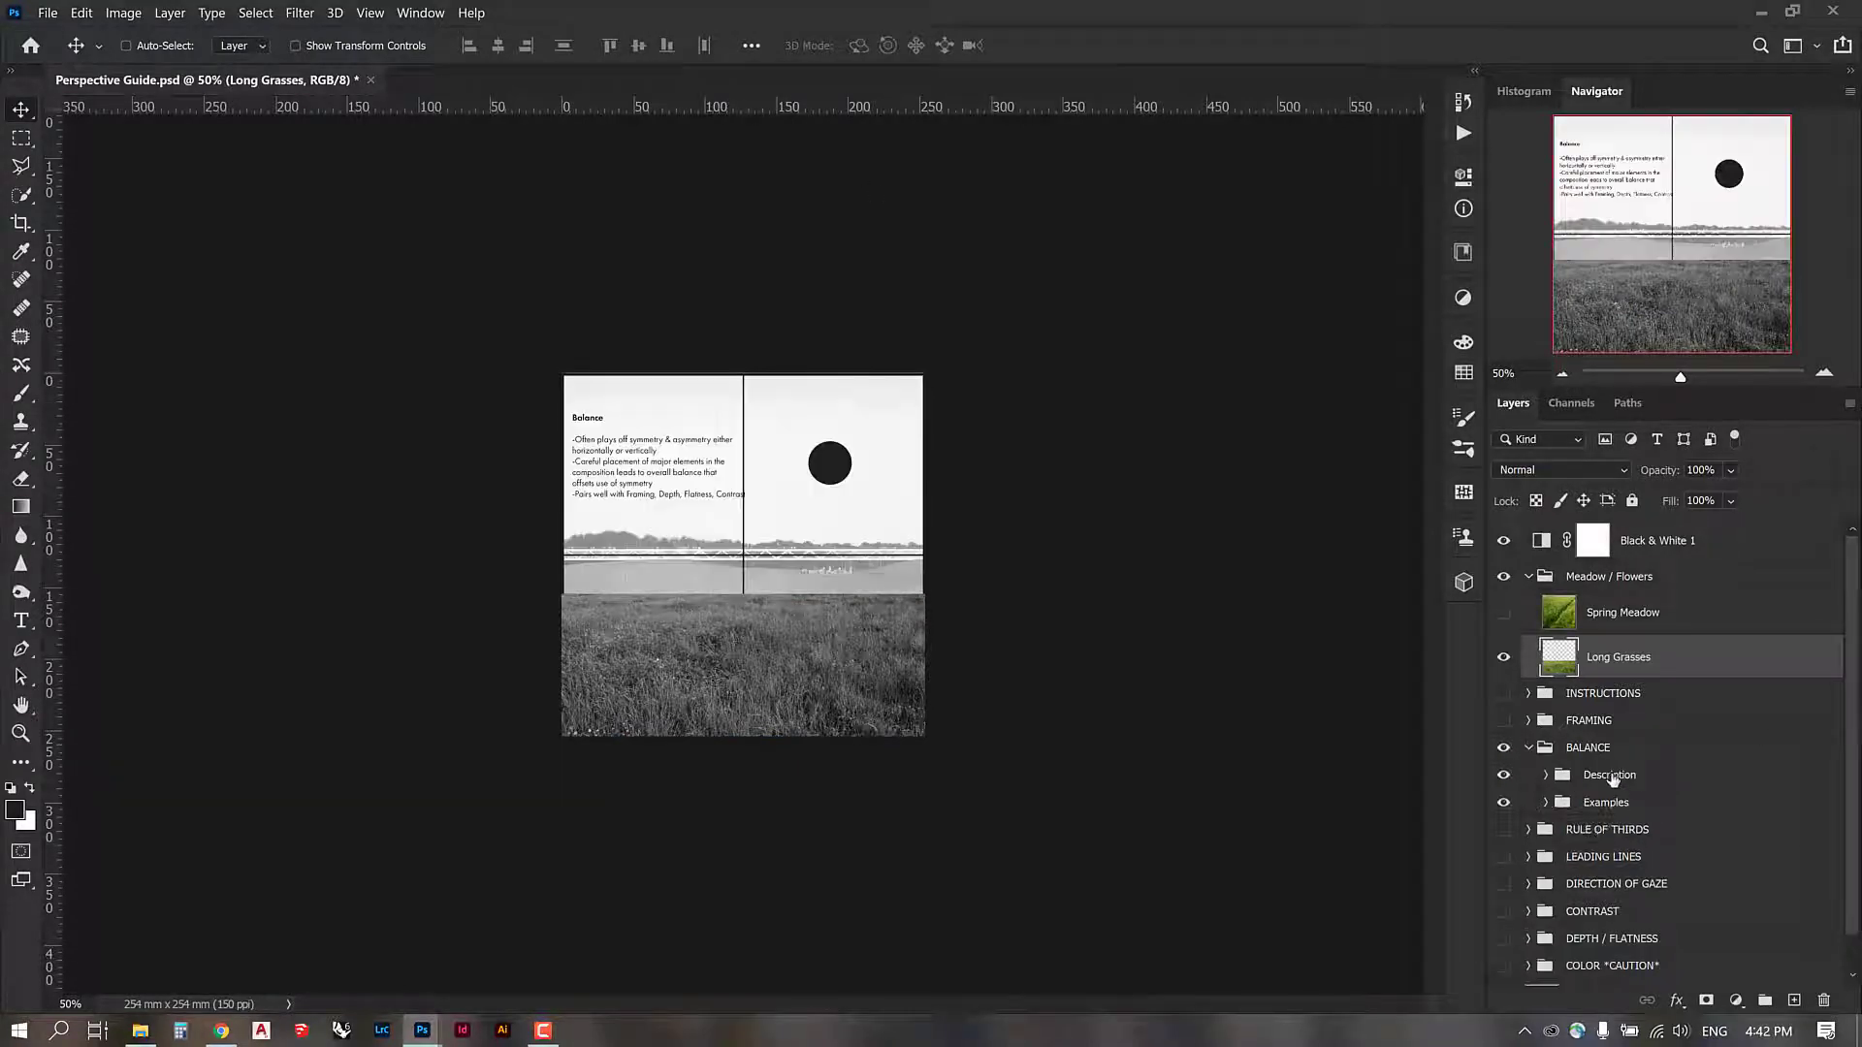
pyautogui.click(1546, 775)
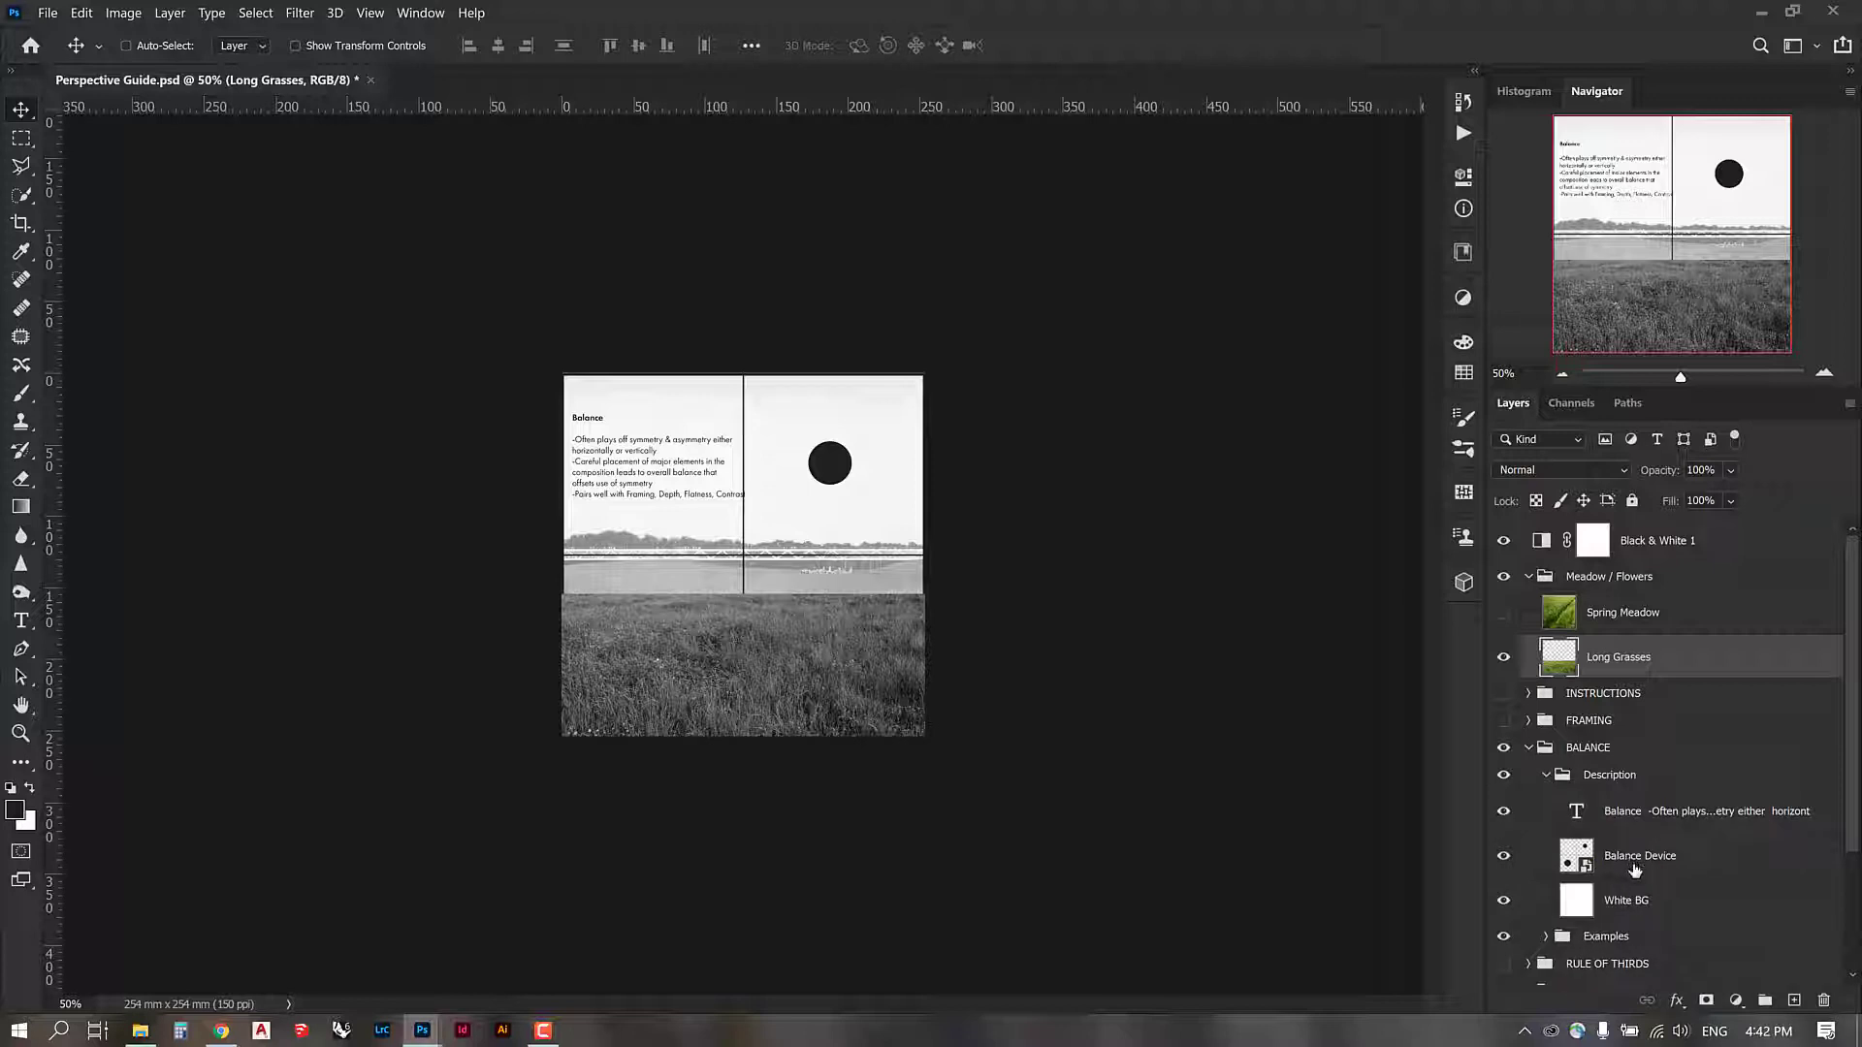
# Step: Move the Balance Device layer out of the BALANCE group to directly beneath Black & White 1, and collapse the Description and BALANCE groups
pyautogui.moveTo(1635, 870); pyautogui.dragTo(1659, 563)
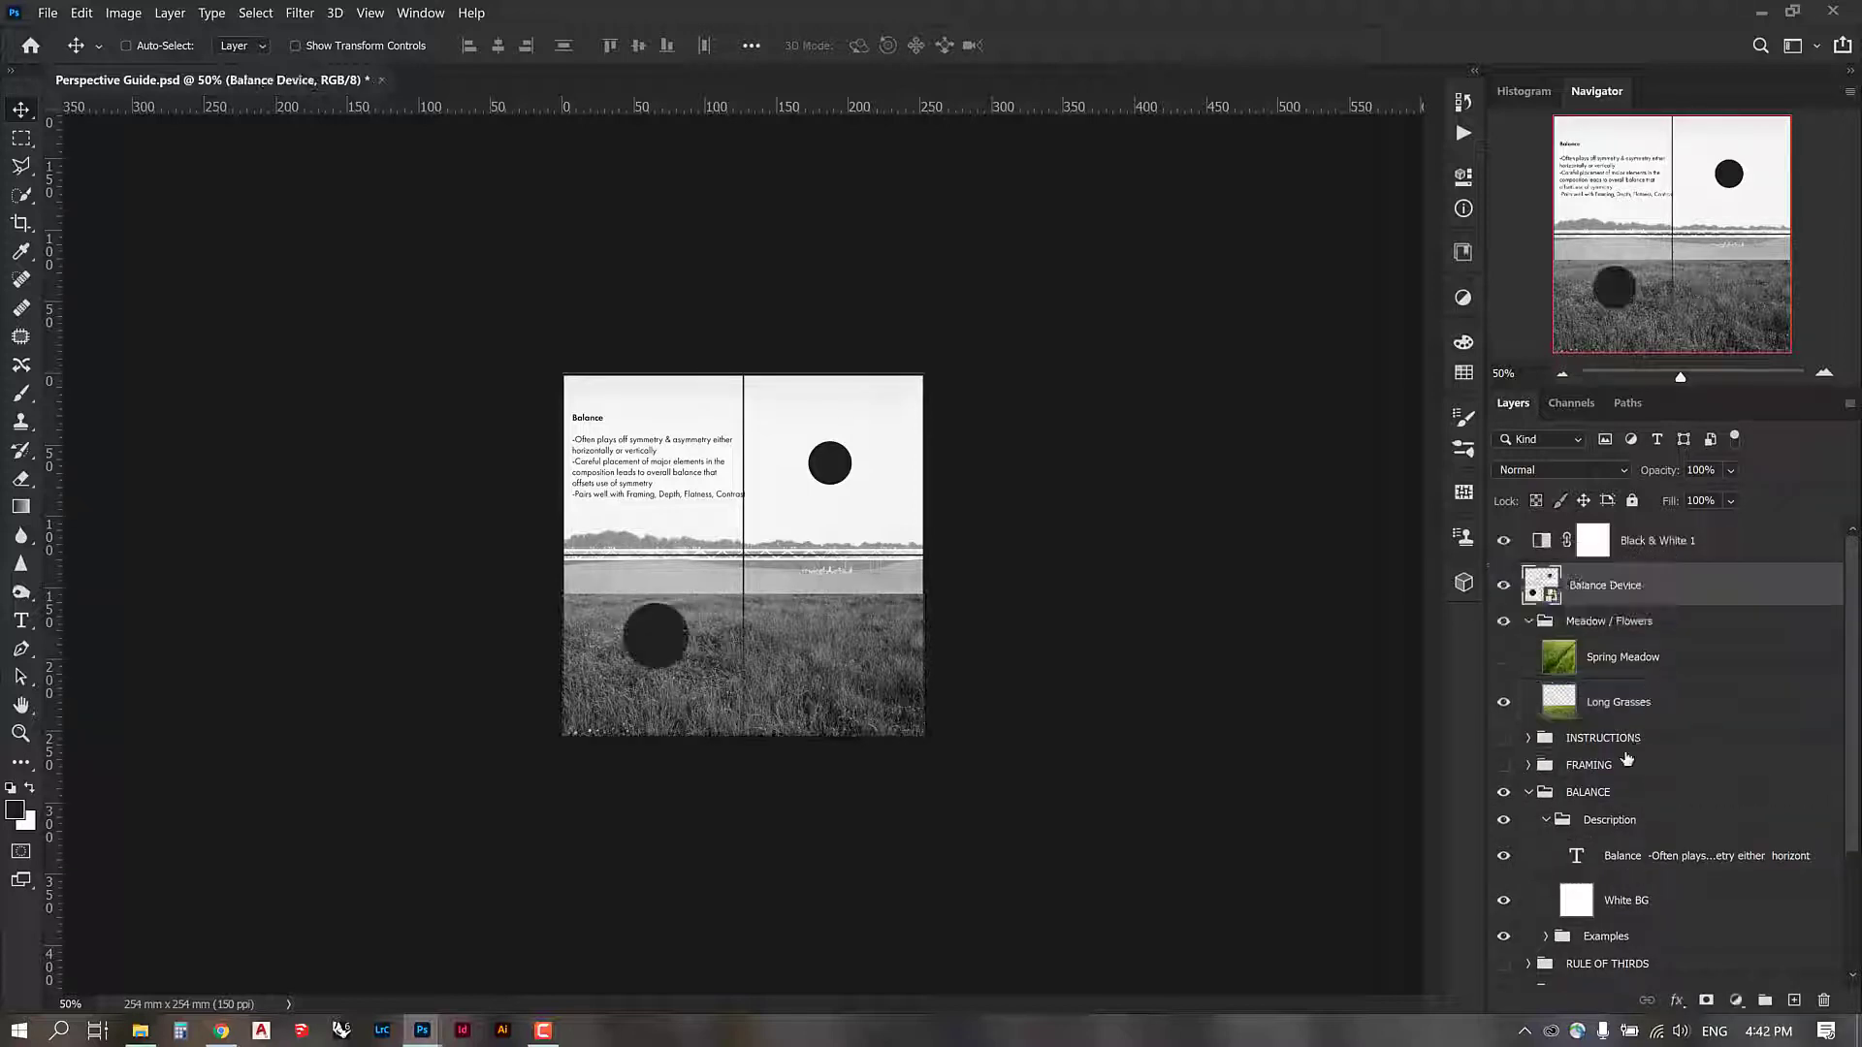
pyautogui.click(1546, 822)
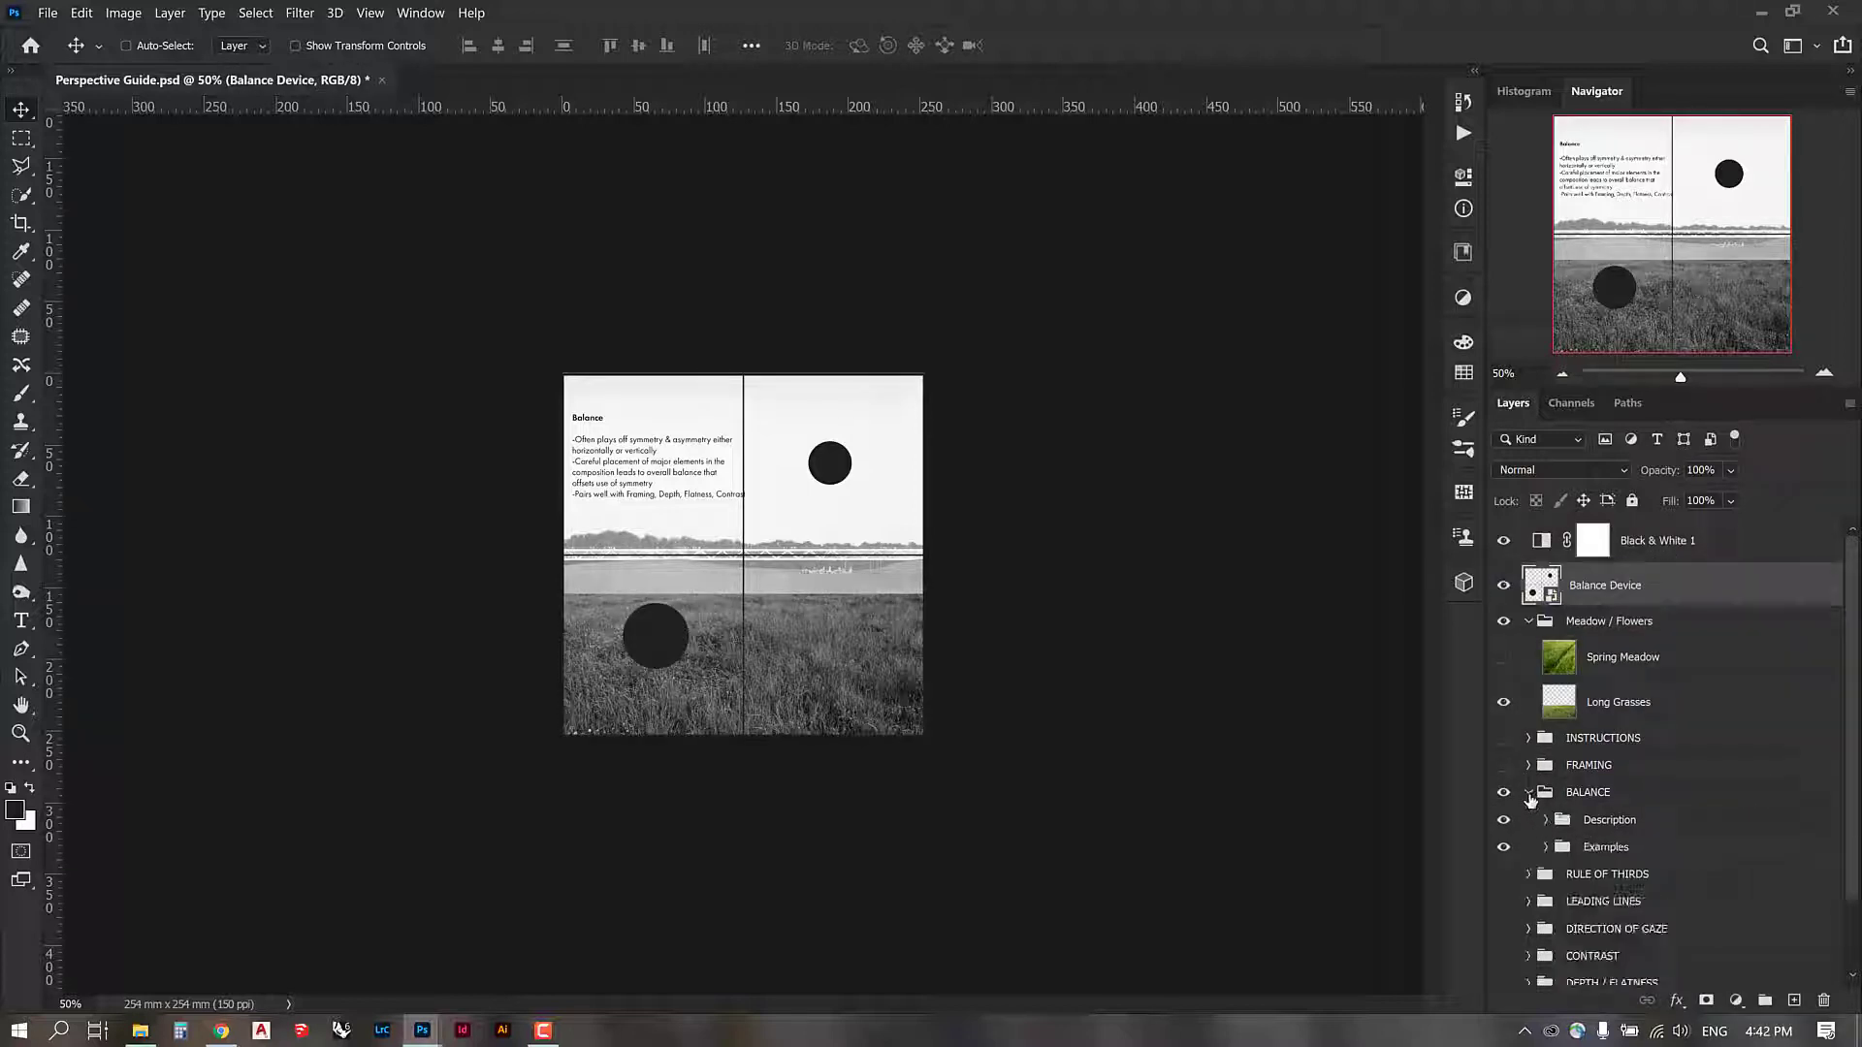
pyautogui.click(1528, 793)
# Step: Place a horizontal guide along the Balance Device's horizontal midline at mid-canvas, and hide the Balance Device layer
pyautogui.moveTo(719, 109); pyautogui.dragTo(722, 556)
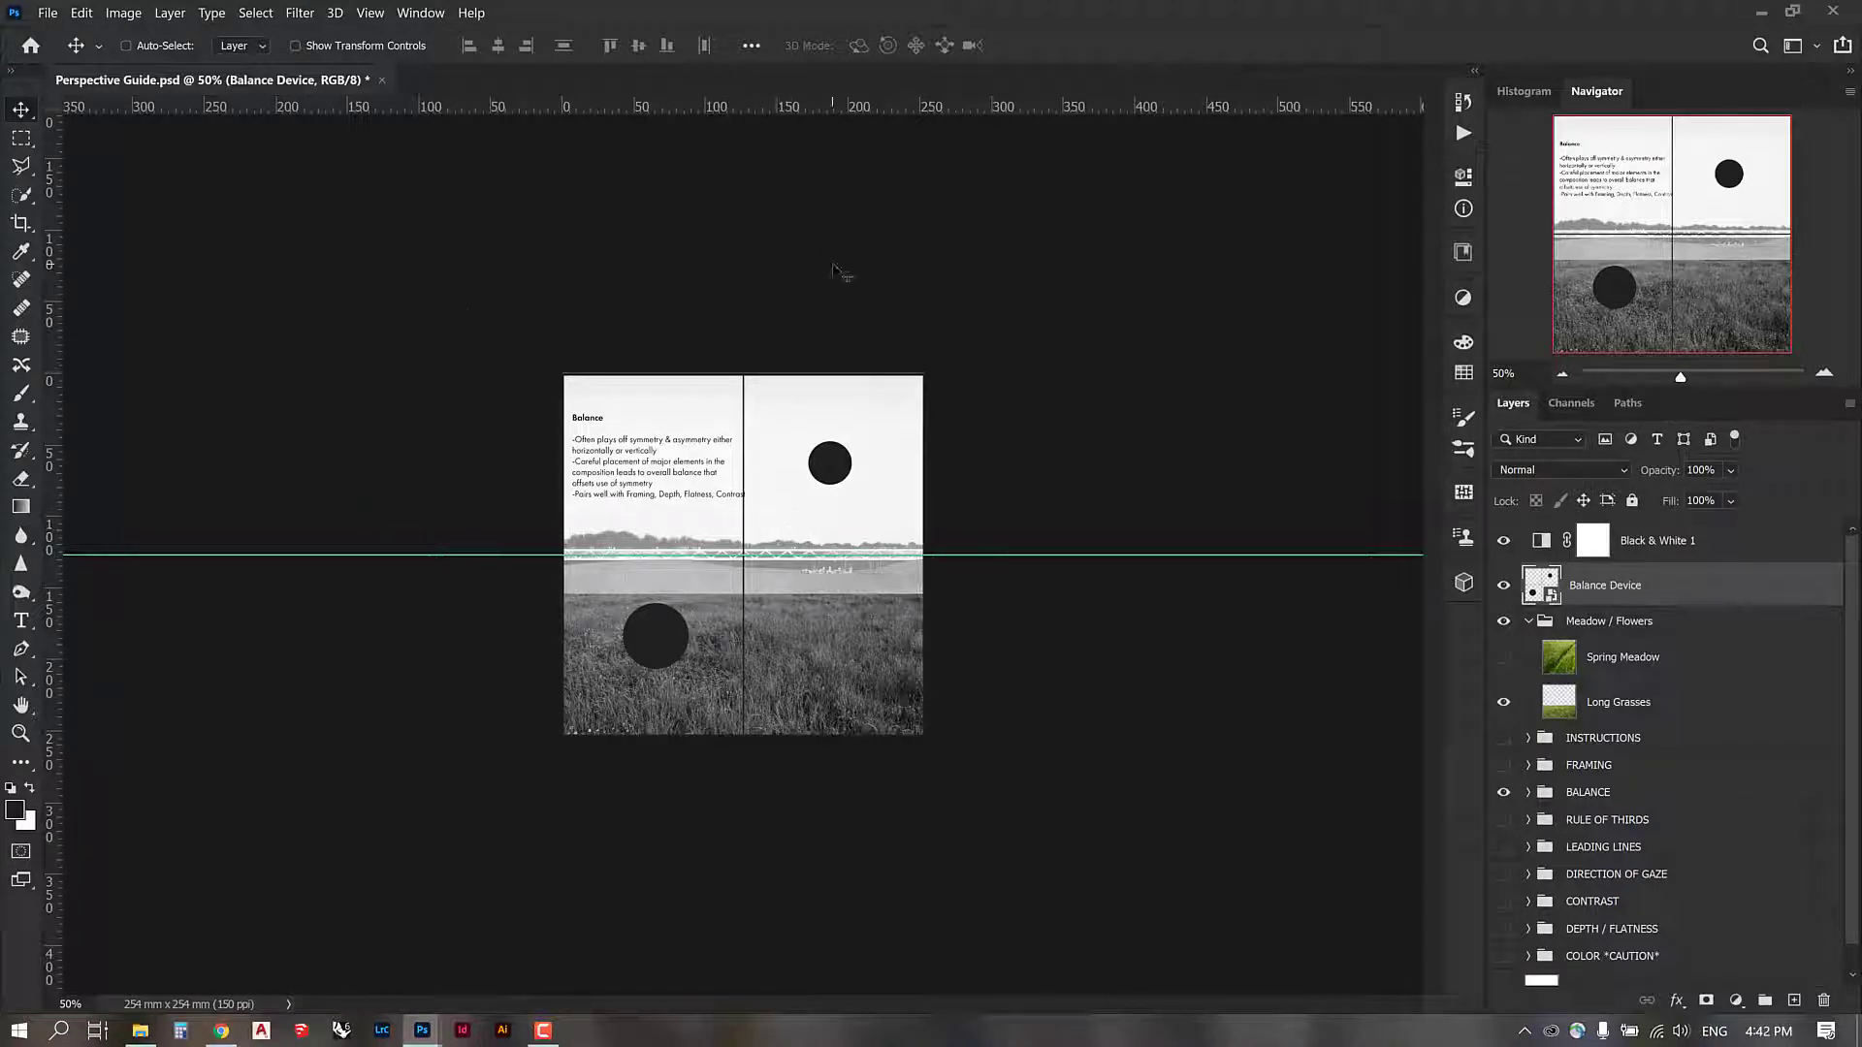
pyautogui.click(1505, 585)
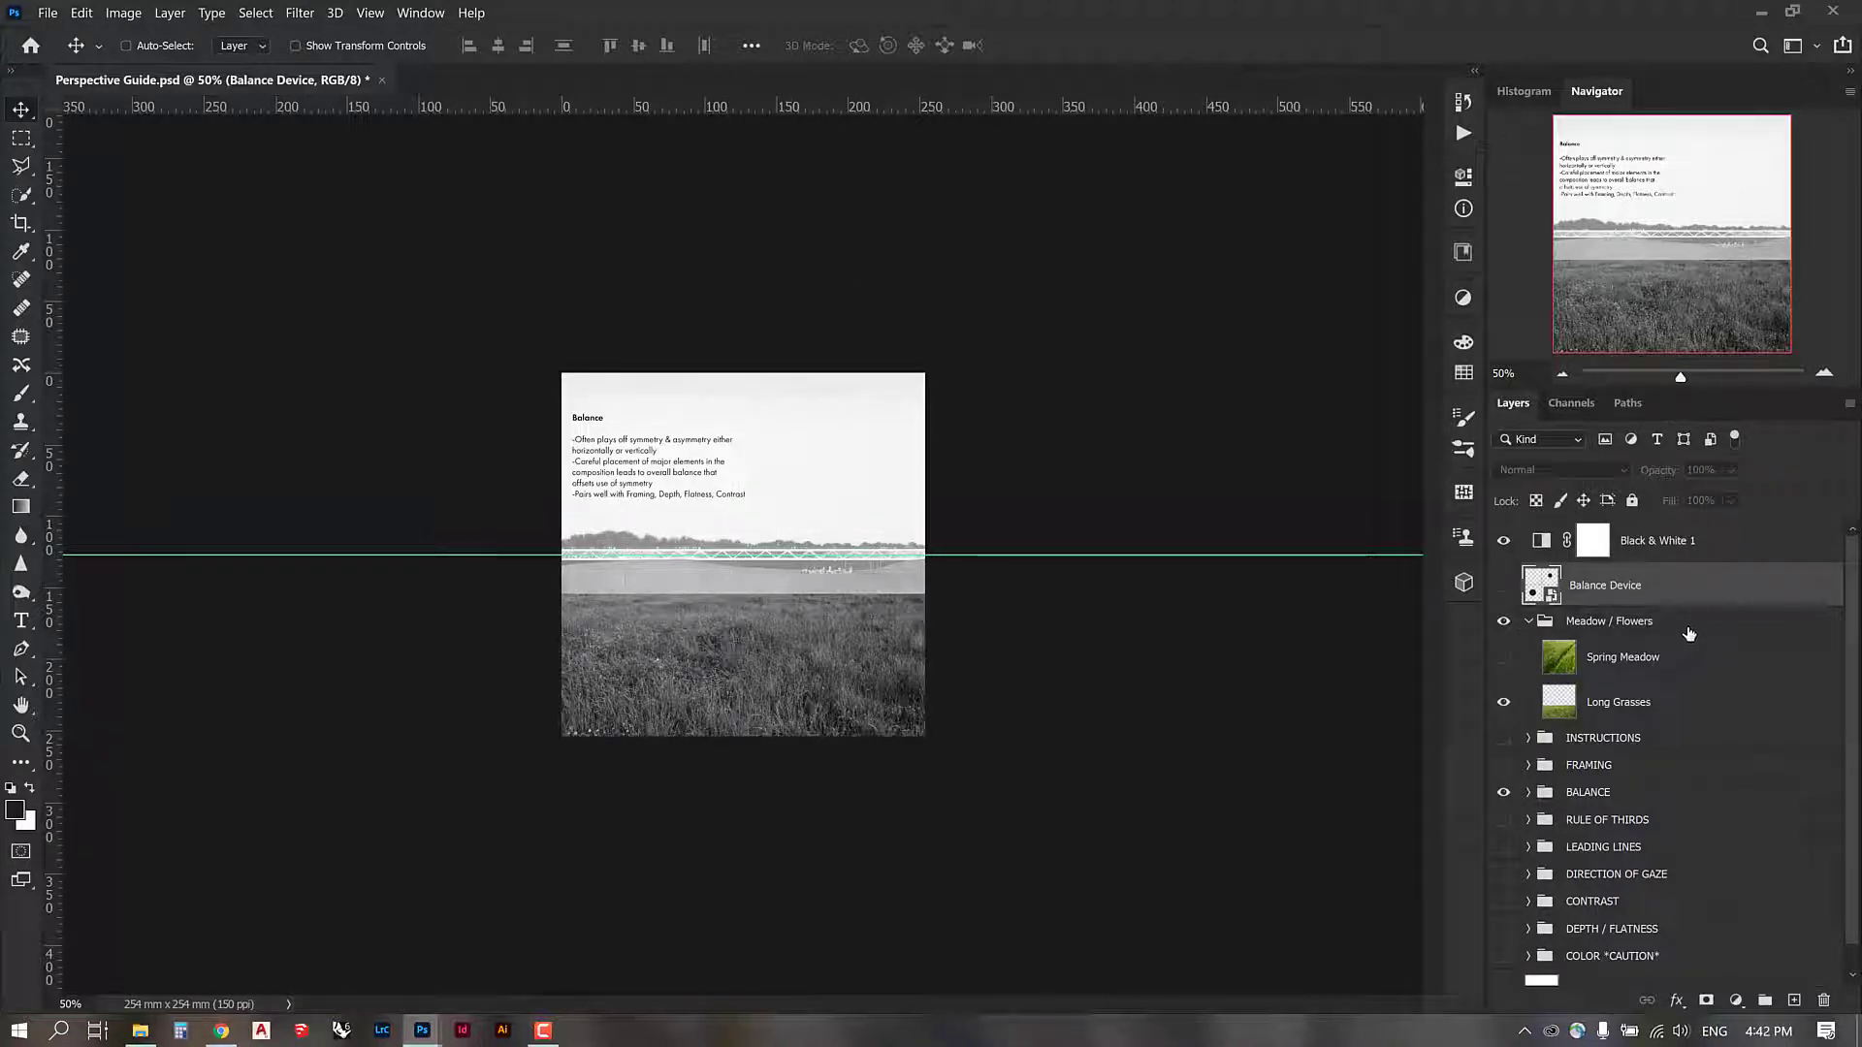
# Step: Hide the BALANCE group while keeping the Black & White 1 adjustment switched on
pyautogui.click(1504, 540)
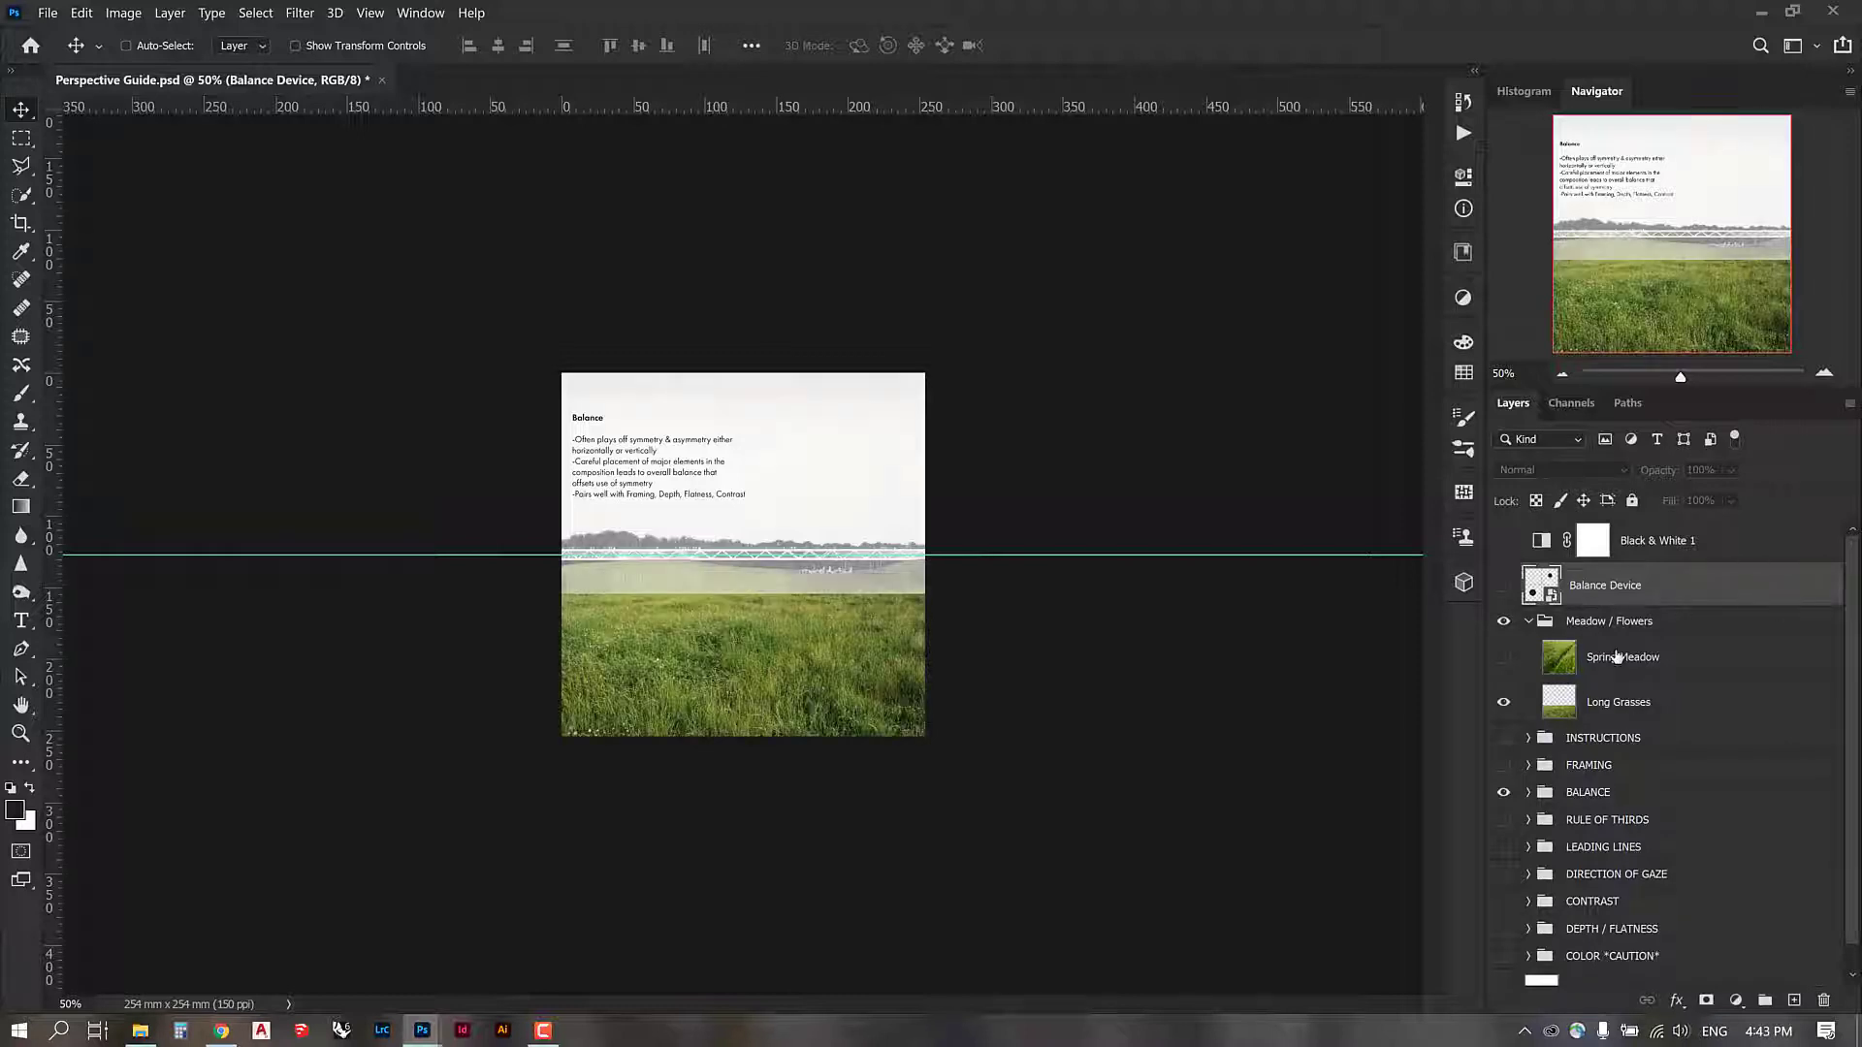
pyautogui.click(1649, 549)
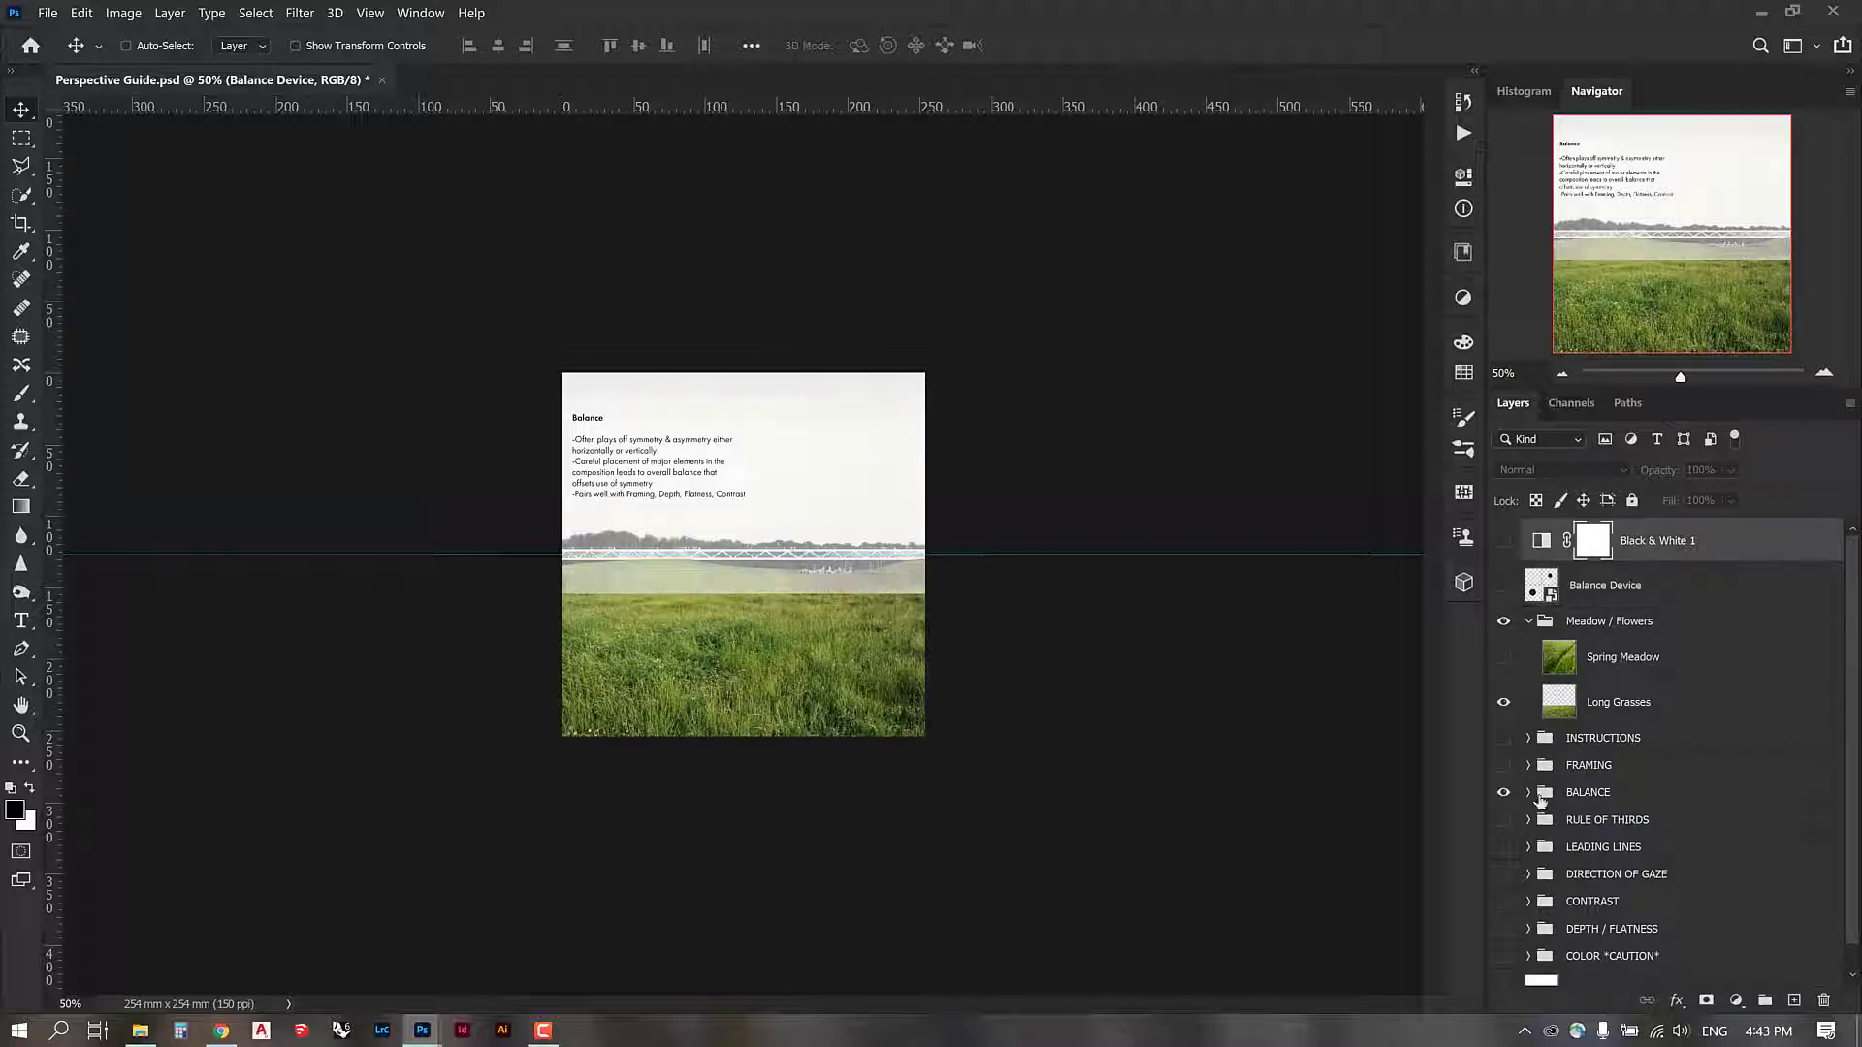
pyautogui.click(1505, 792)
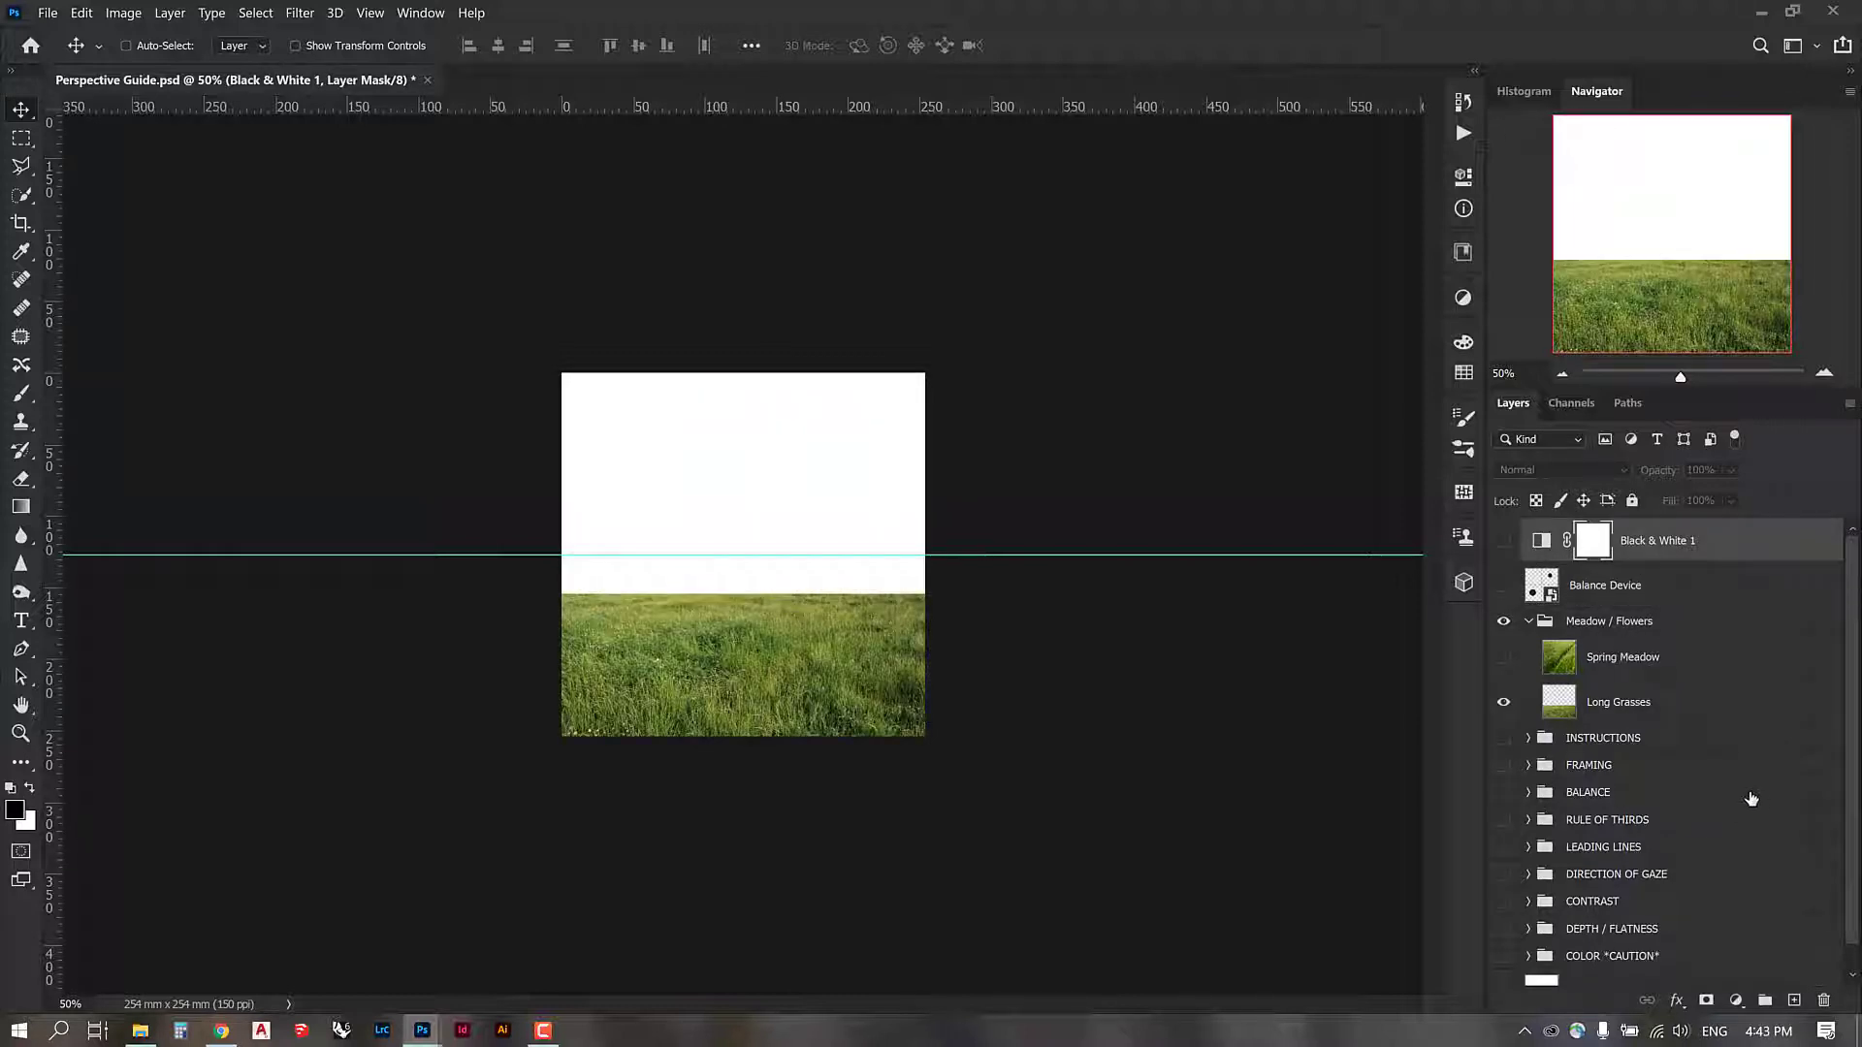
pyautogui.click(1504, 541)
# Step: Scale the Long Grasses layer up proportionally and position it so the grass fills the canvas's lower half up to the guide
pyautogui.click(1633, 691)
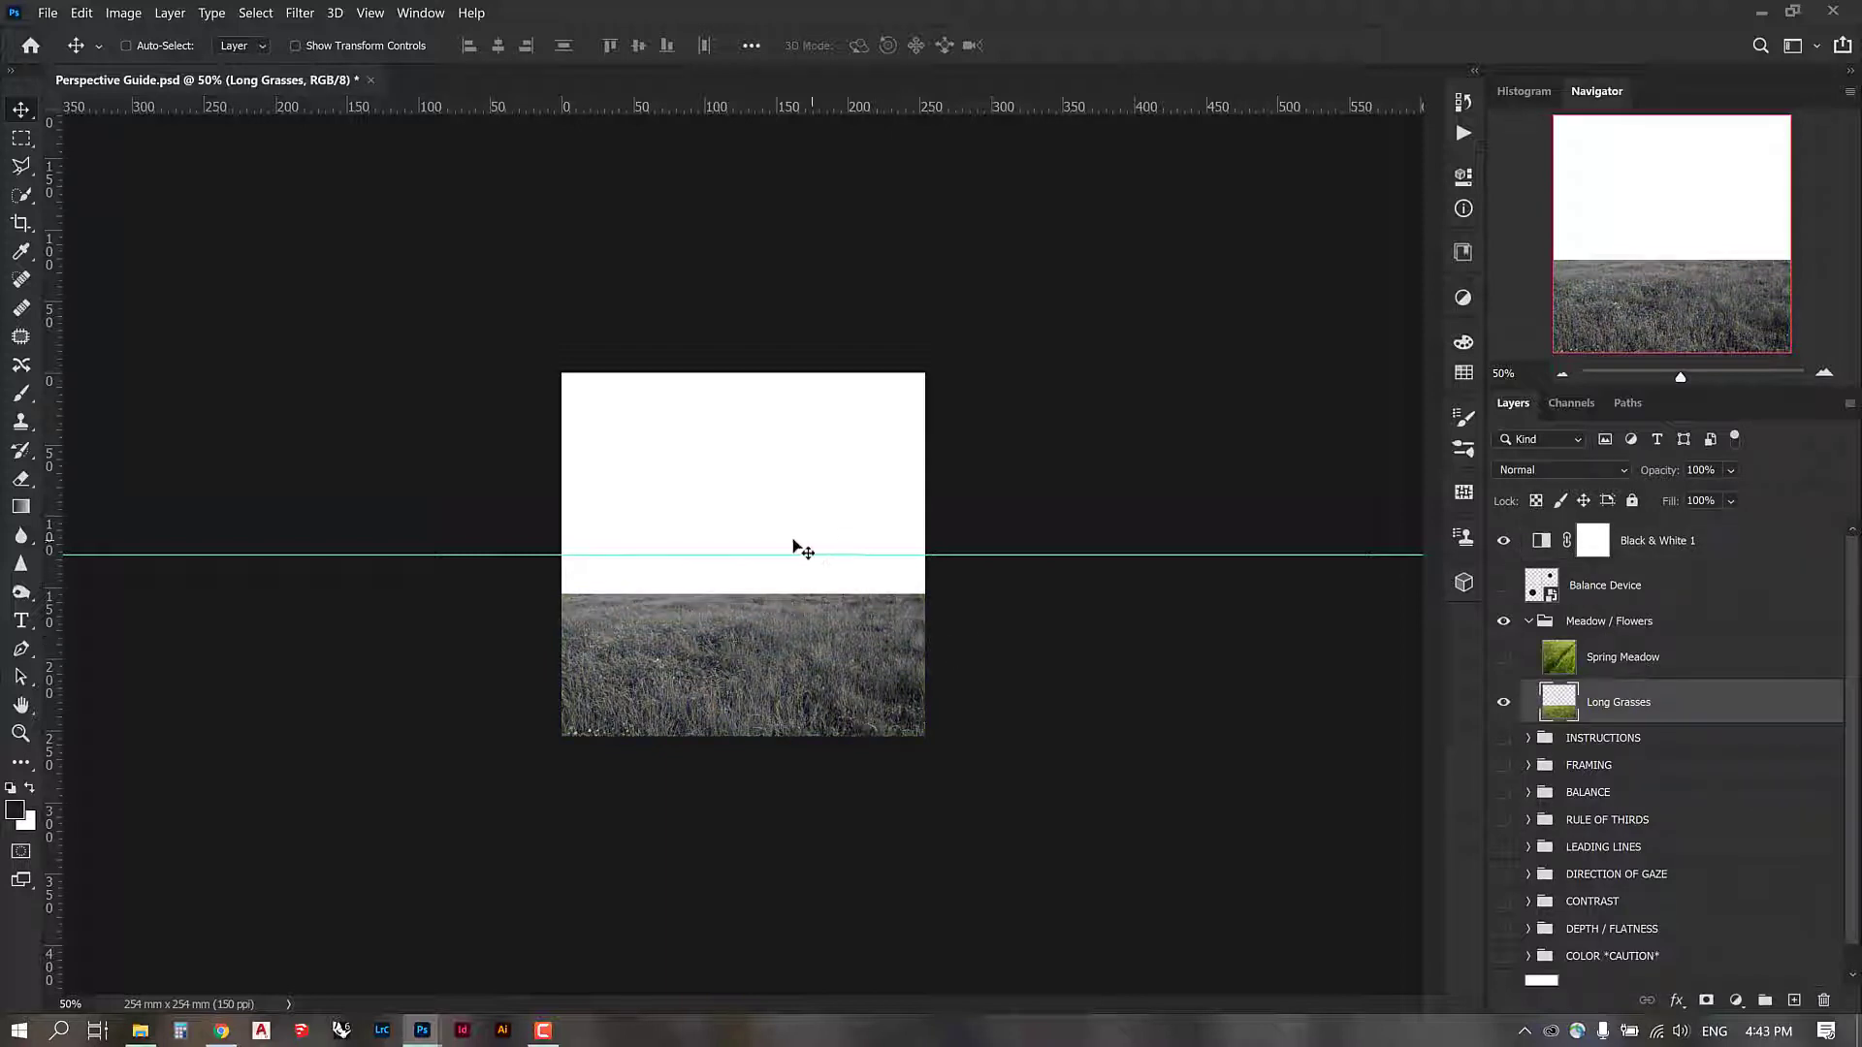
pyautogui.hotkey('ctrl', 't')
pyautogui.moveTo(545, 591); pyautogui.dragTo(452, 492)
pyautogui.press('Return')
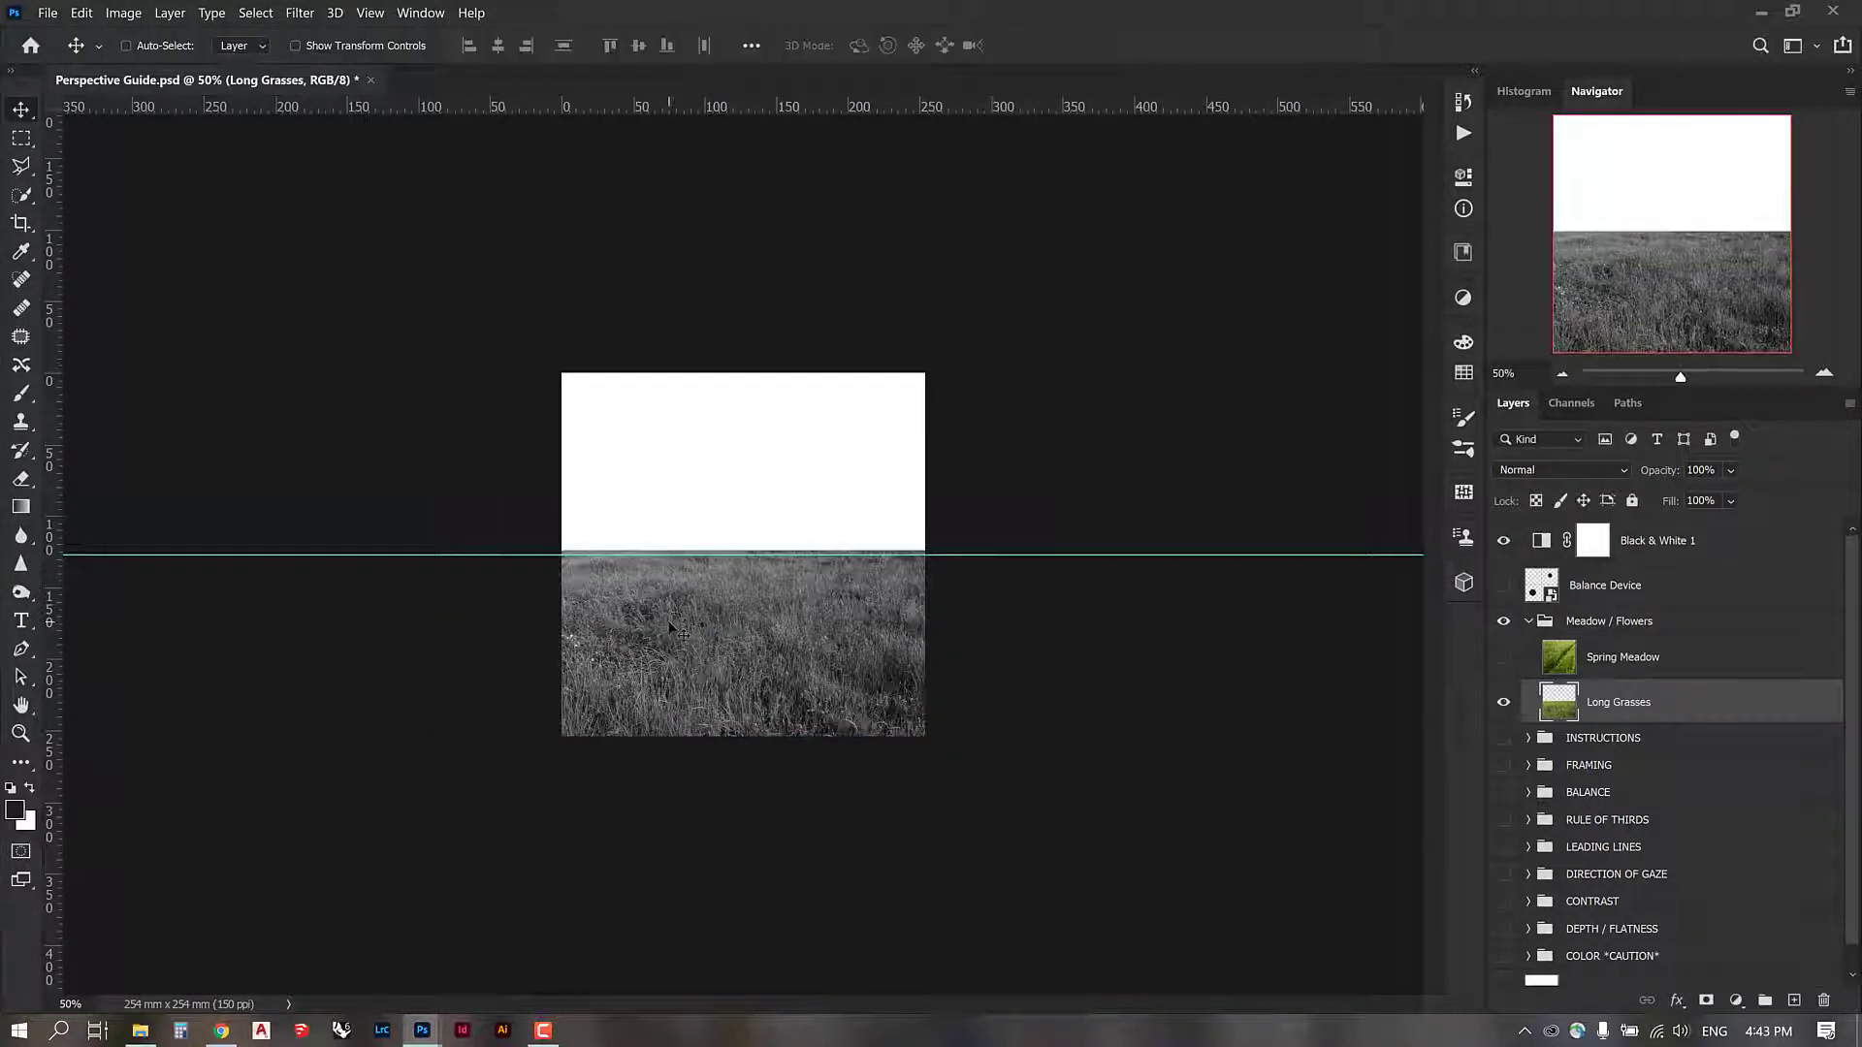
pyautogui.moveTo(668, 621); pyautogui.dragTo(690, 628)
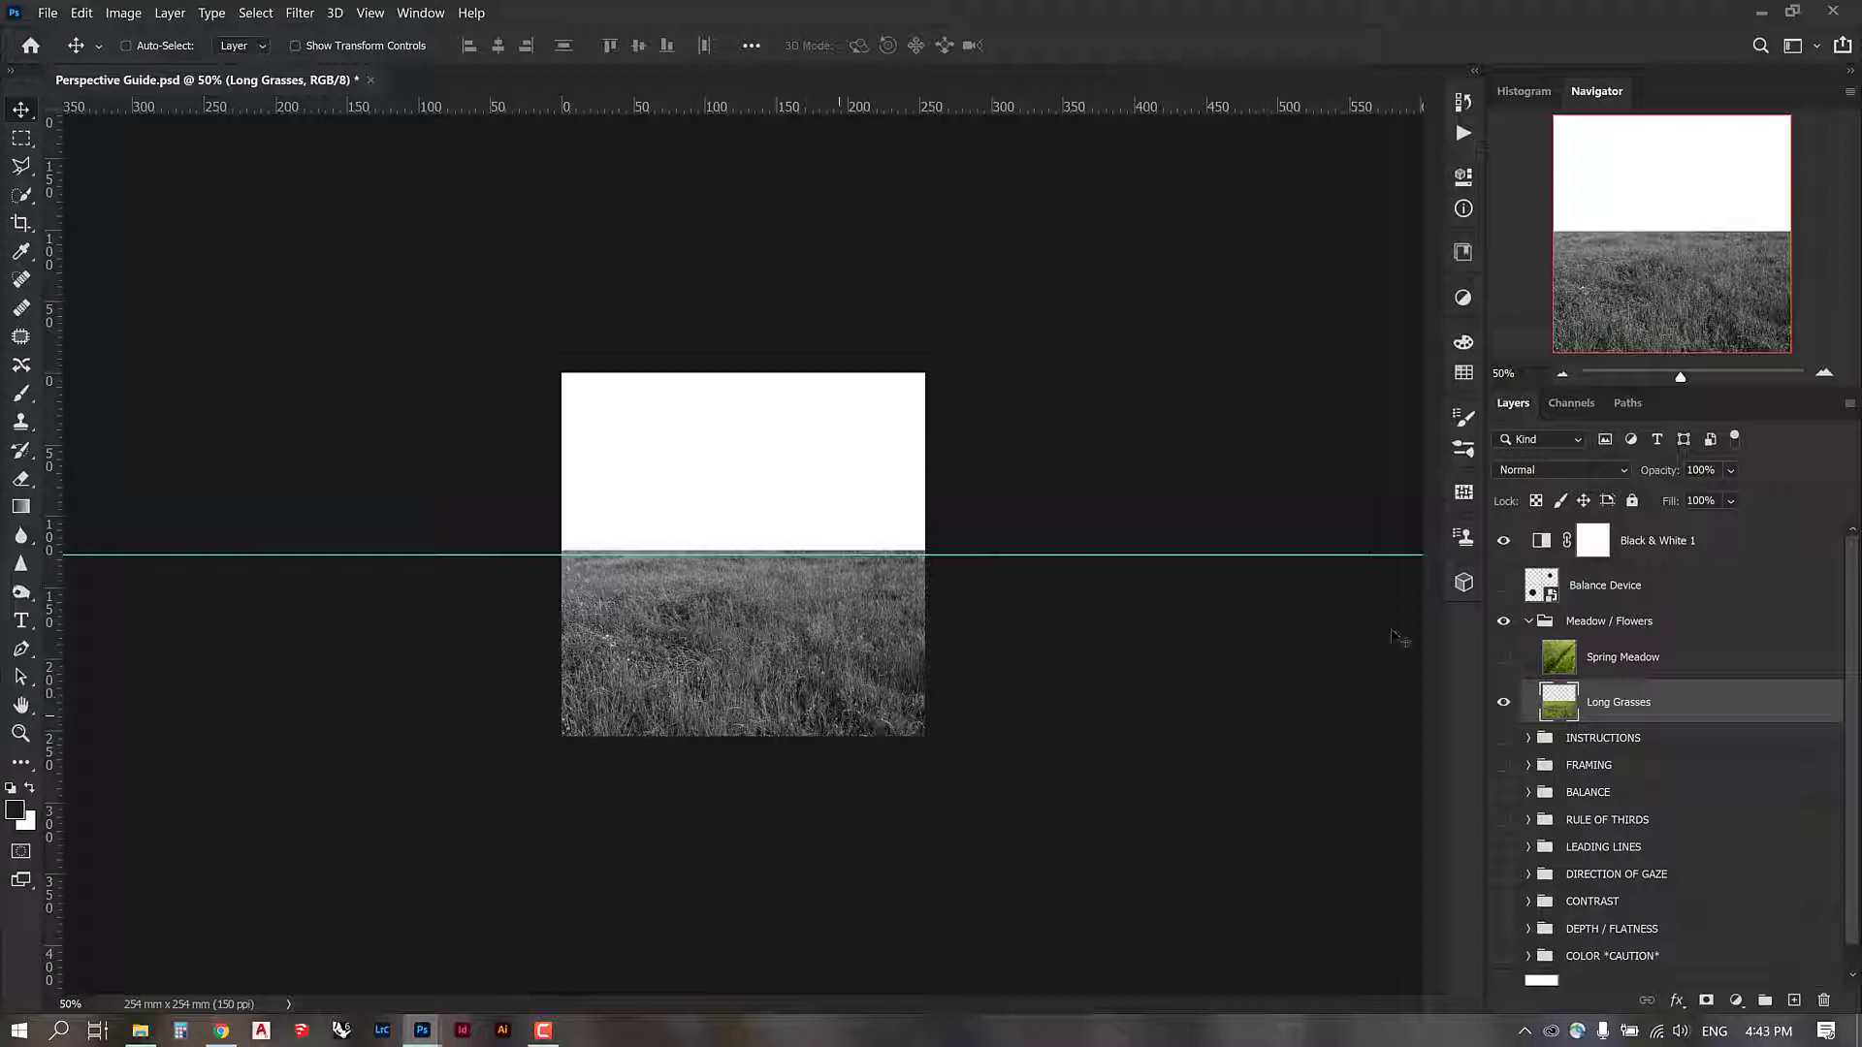
# Step: Show the Spring Meadow layer and scale it down proportionally to about 51% with Free Transform
pyautogui.click(1505, 657)
pyautogui.click(1652, 662)
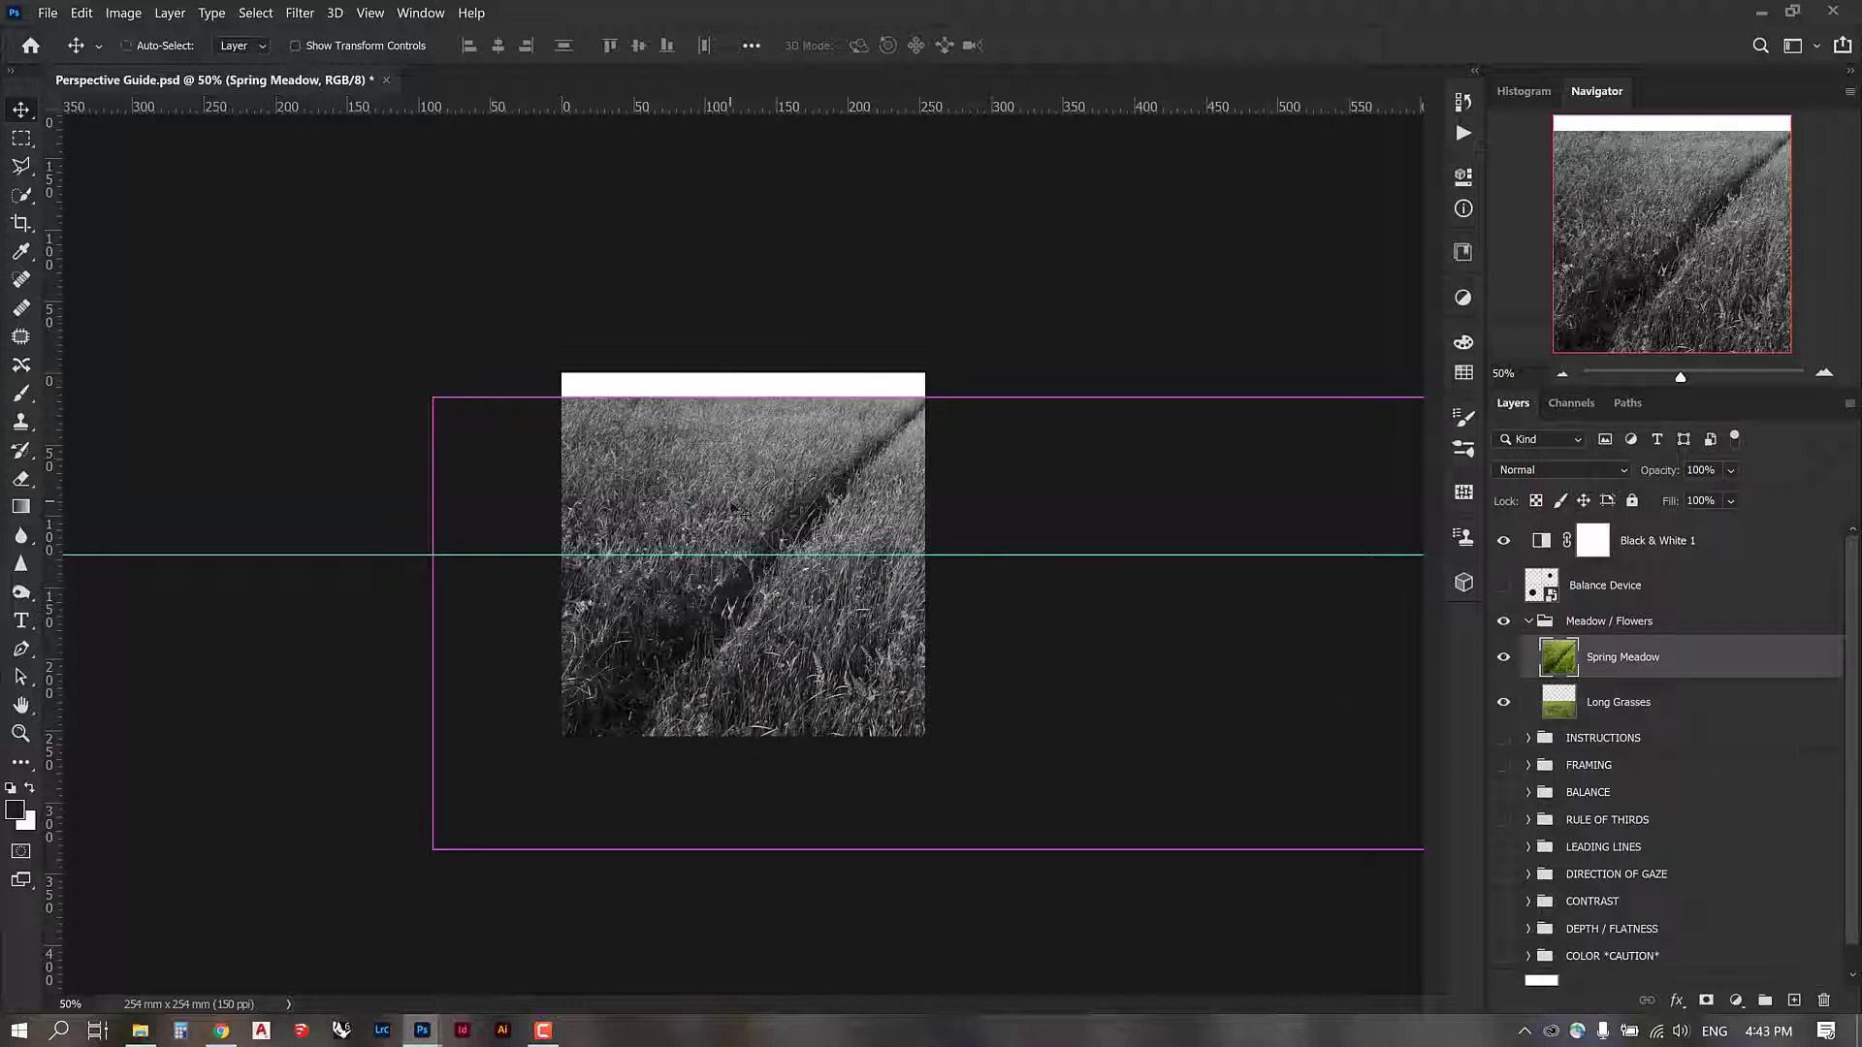
pyautogui.hotkey('ctrl', '-')
pyautogui.hotkey('ctrl', 't')
pyautogui.moveTo(1335, 448); pyautogui.dragTo(928, 546)
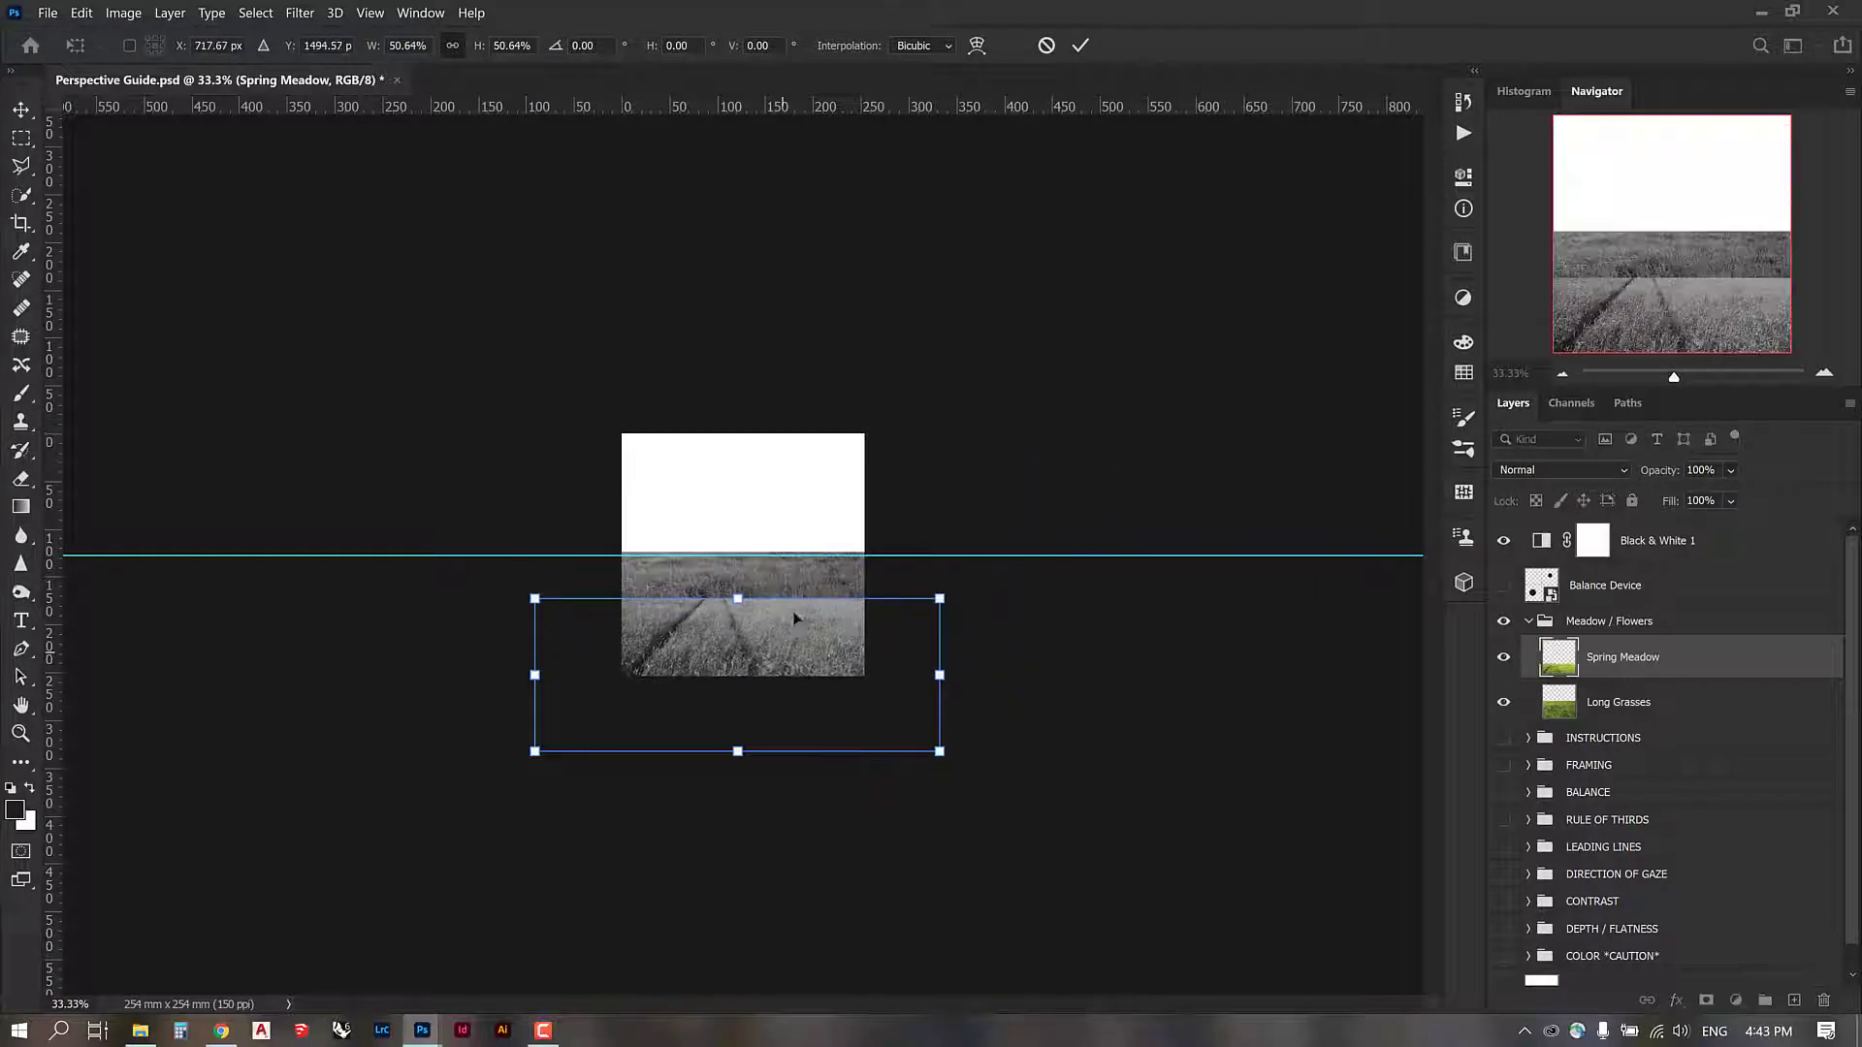
# Step: Reduce Spring Meadow further to about 42%, align its upper edge with the guide, and shift it sideways so the tracks lie at the left
pyautogui.moveTo(794, 611); pyautogui.dragTo(712, 595)
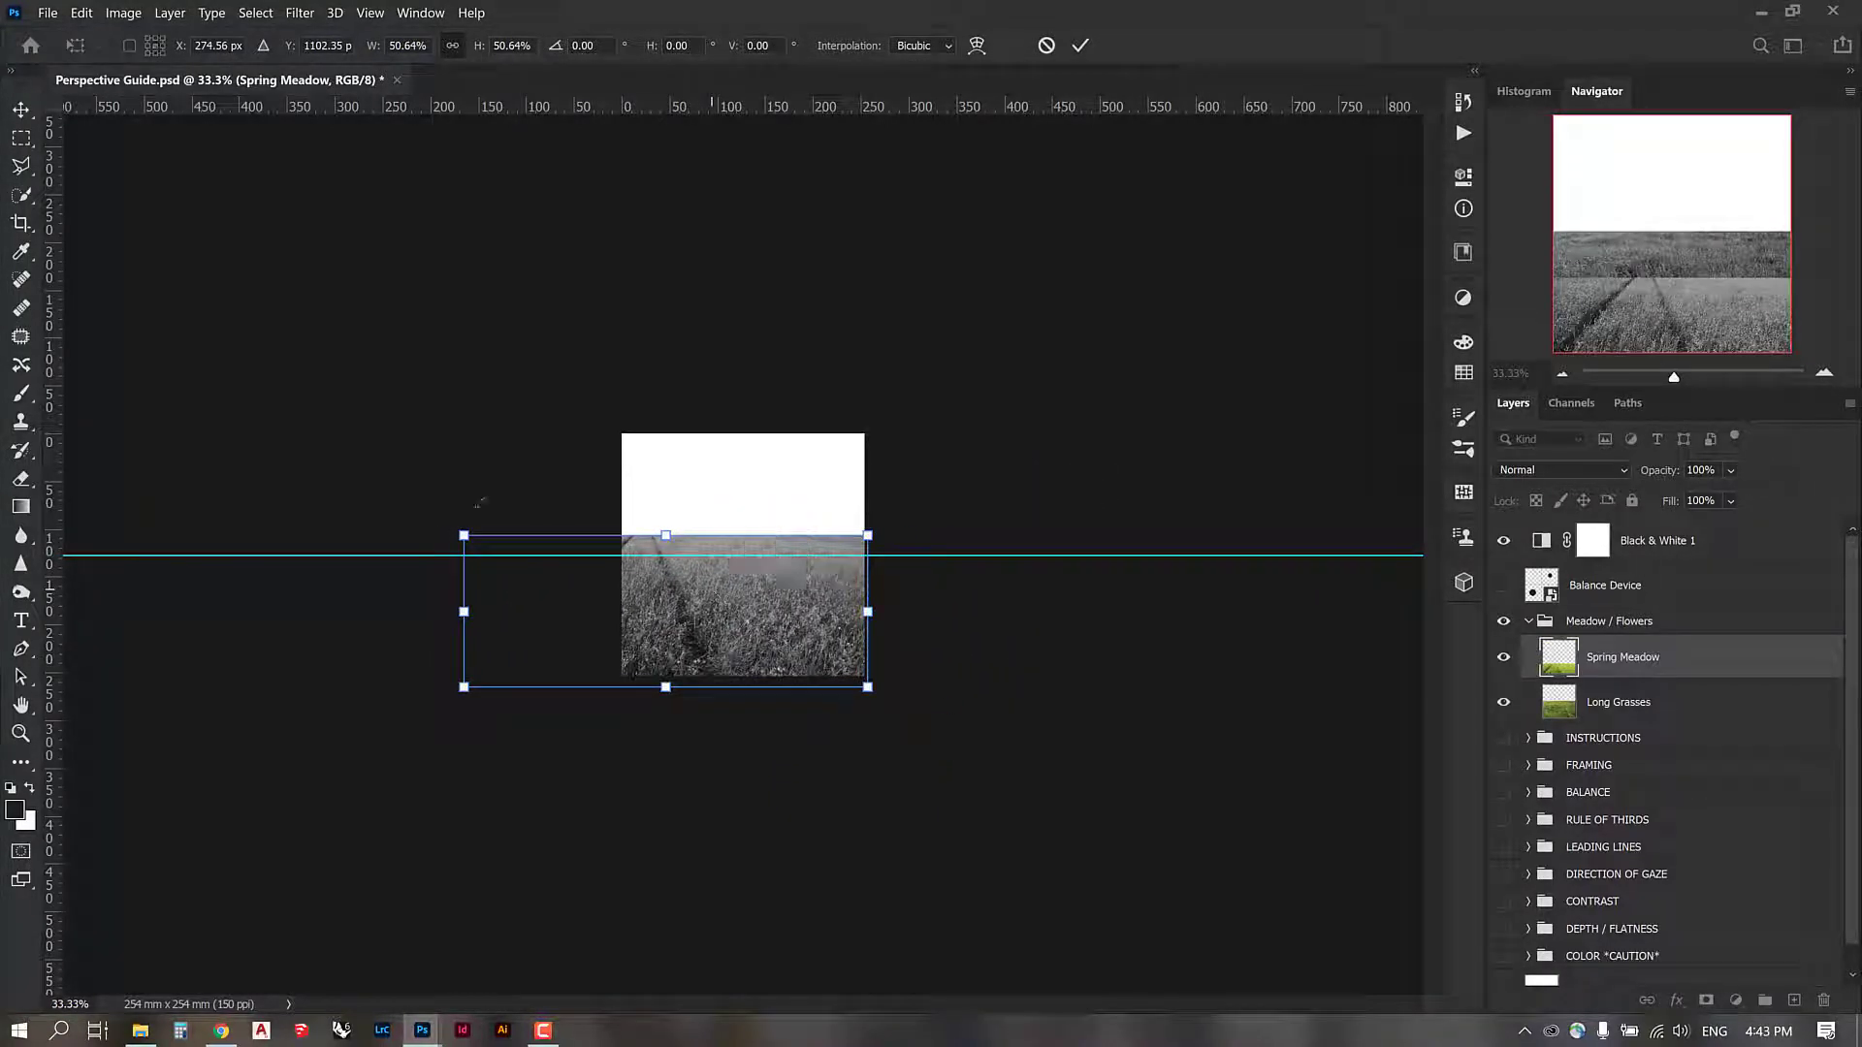
pyautogui.moveTo(464, 687); pyautogui.dragTo(482, 680)
pyautogui.moveTo(482, 536); pyautogui.dragTo(528, 559)
pyautogui.press('Return')
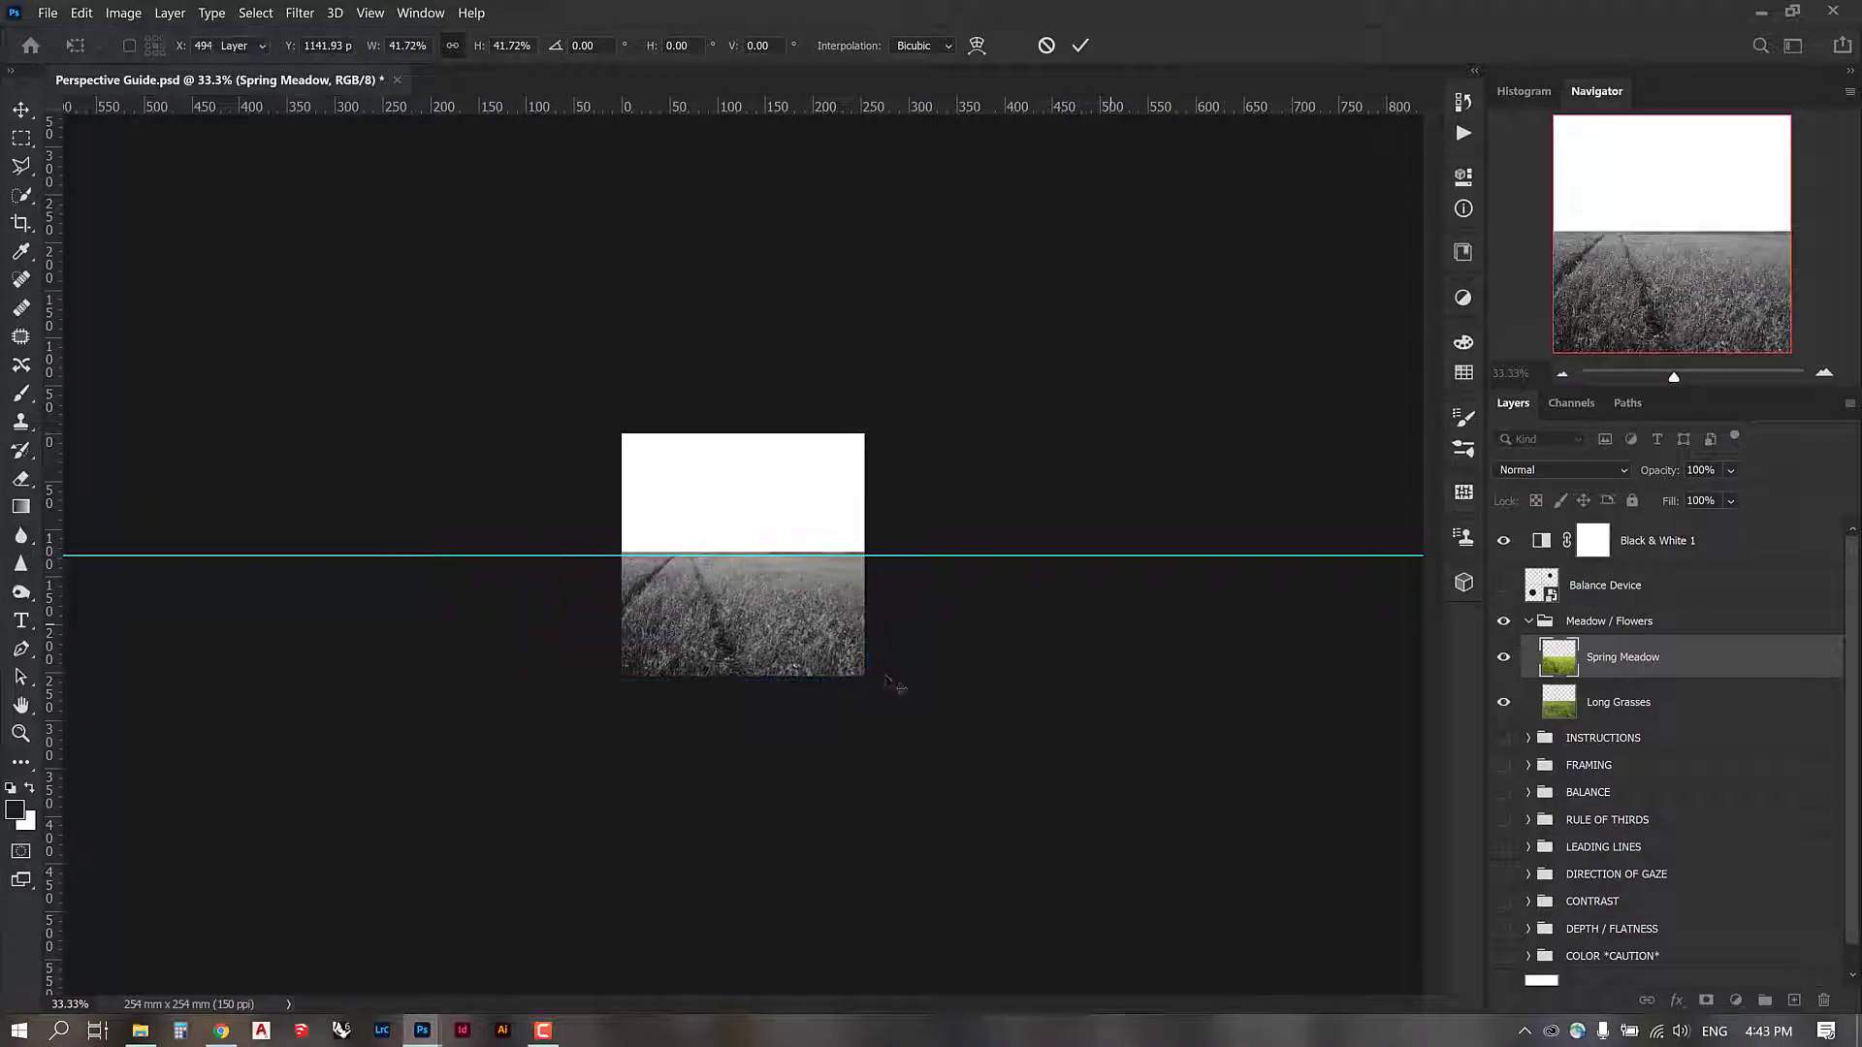
pyautogui.moveTo(786, 608)
pyautogui.mouseDown()
pyautogui.moveTo(748, 618)
pyautogui.moveTo(806, 619)
pyautogui.mouseUp()
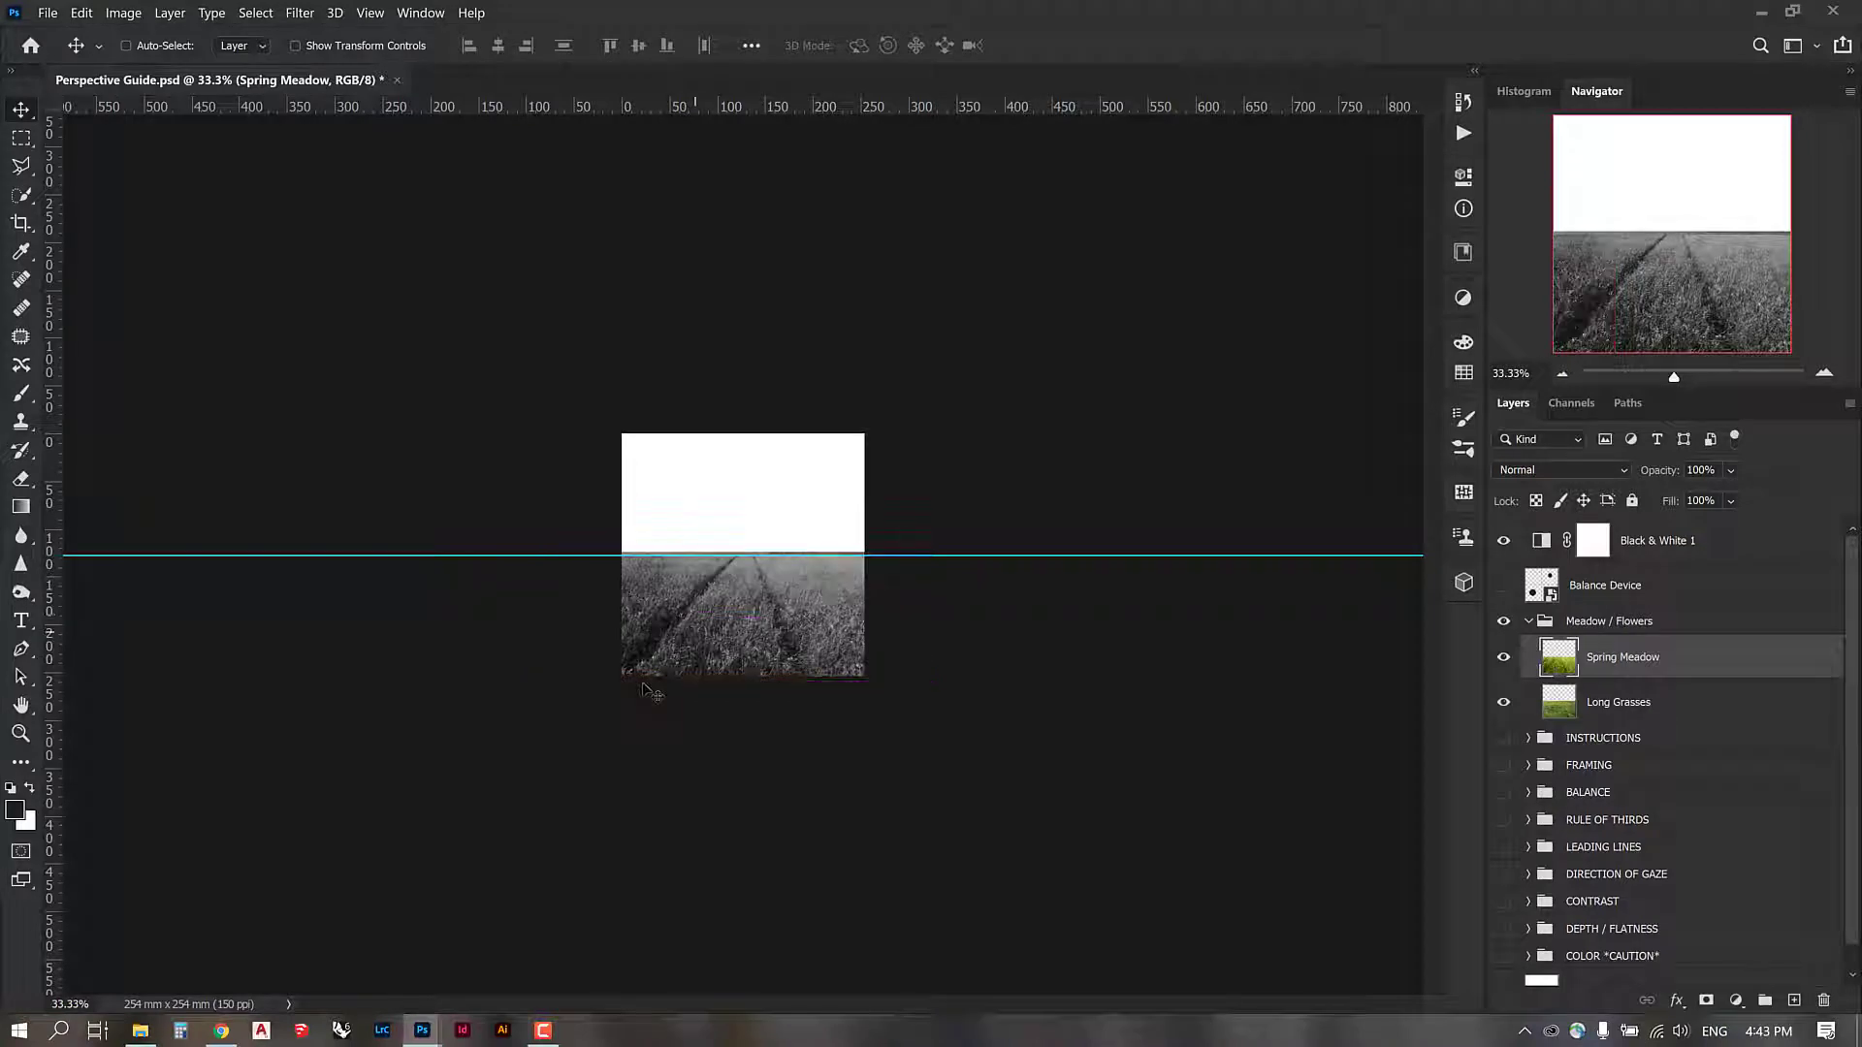
pyautogui.moveTo(828, 631); pyautogui.dragTo(771, 628)
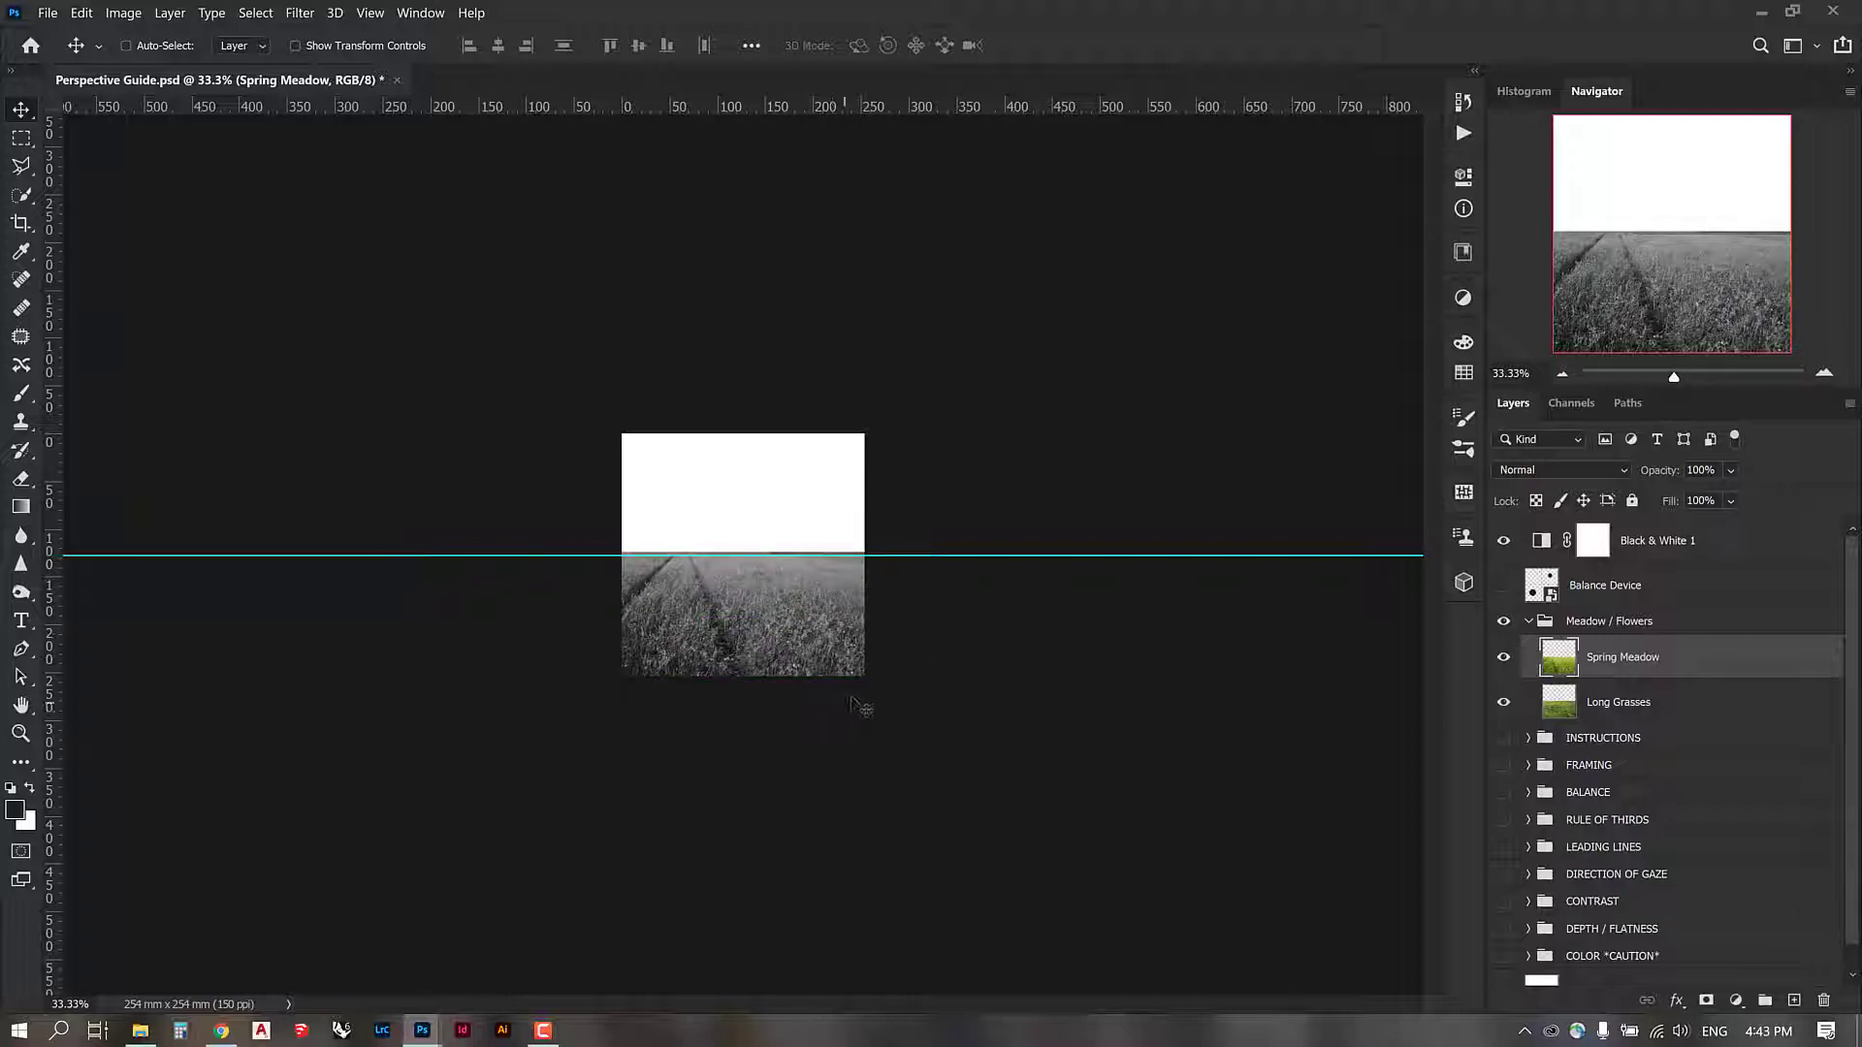
# Step: Remove both wheel tracks from the Spring Meadow grass with the Content-Aware Spot Healing Brush at size 100
pyautogui.click(28, 283)
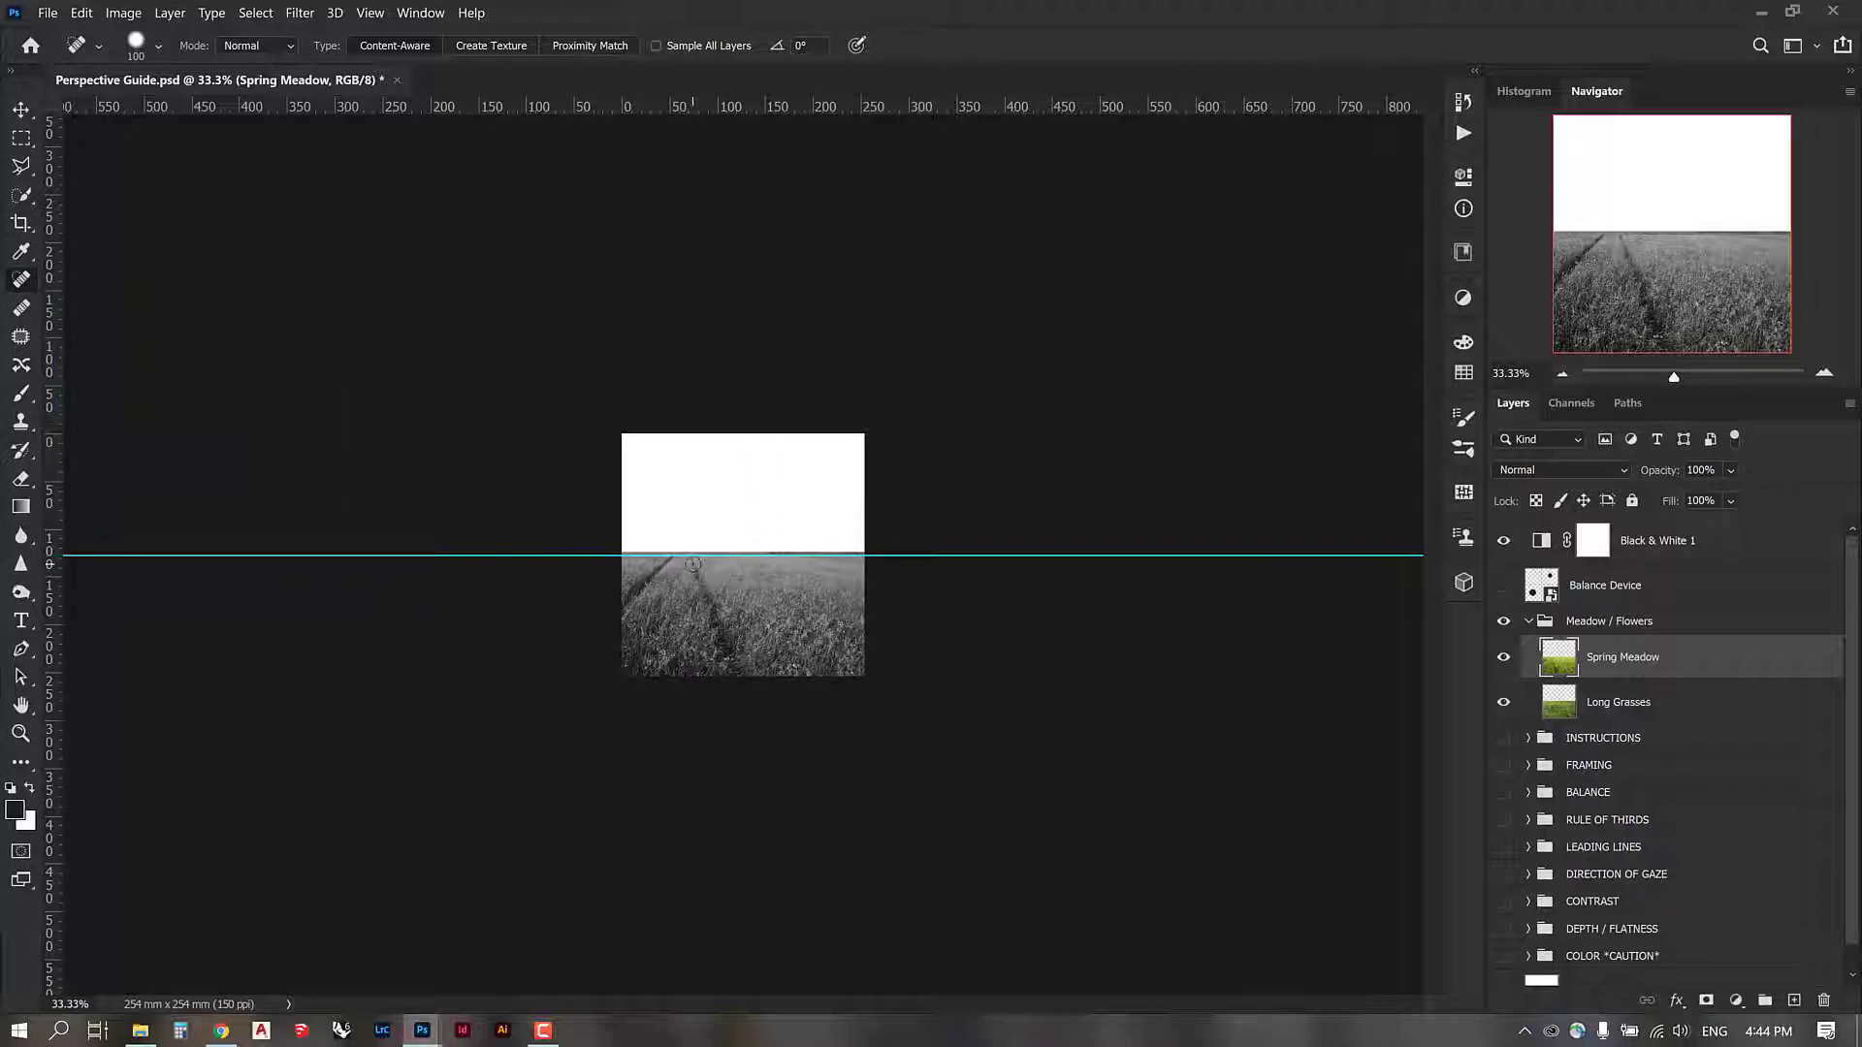
pyautogui.moveTo(692, 566); pyautogui.dragTo(740, 667)
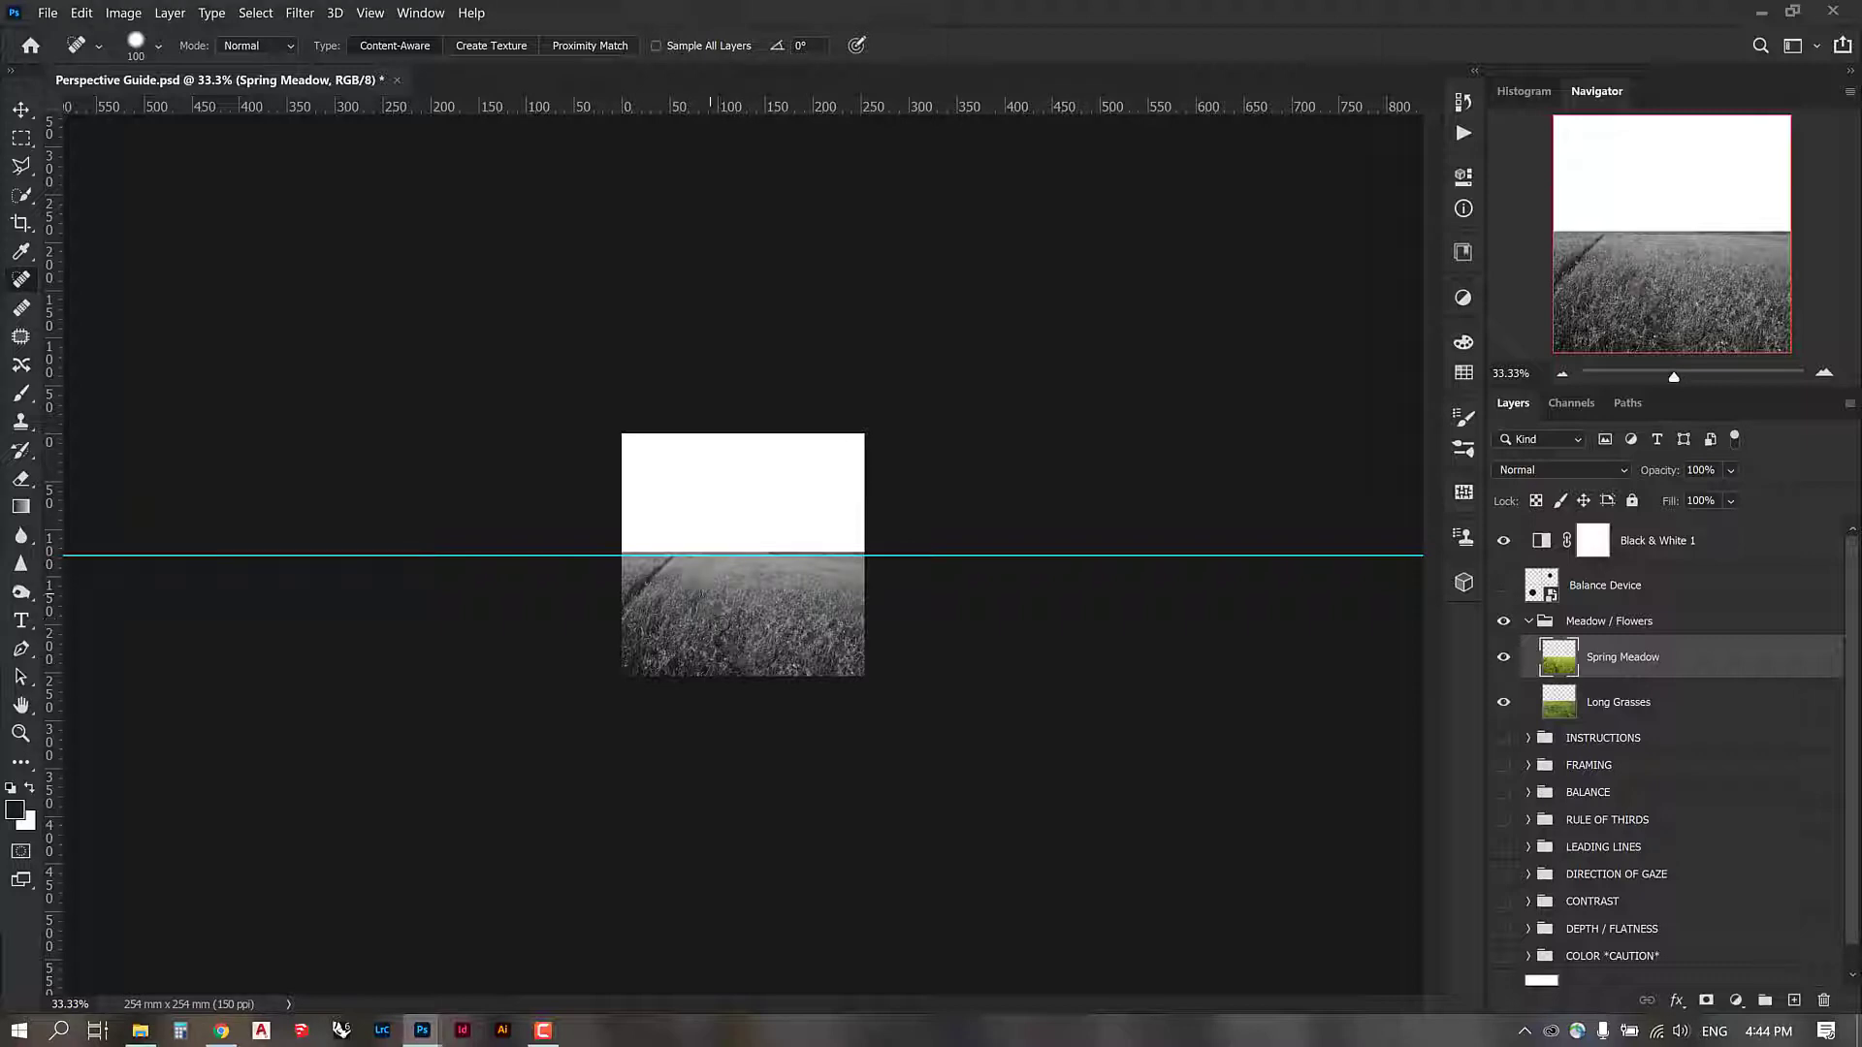
pyautogui.click(711, 594)
pyautogui.moveTo(631, 595); pyautogui.dragTo(674, 557)
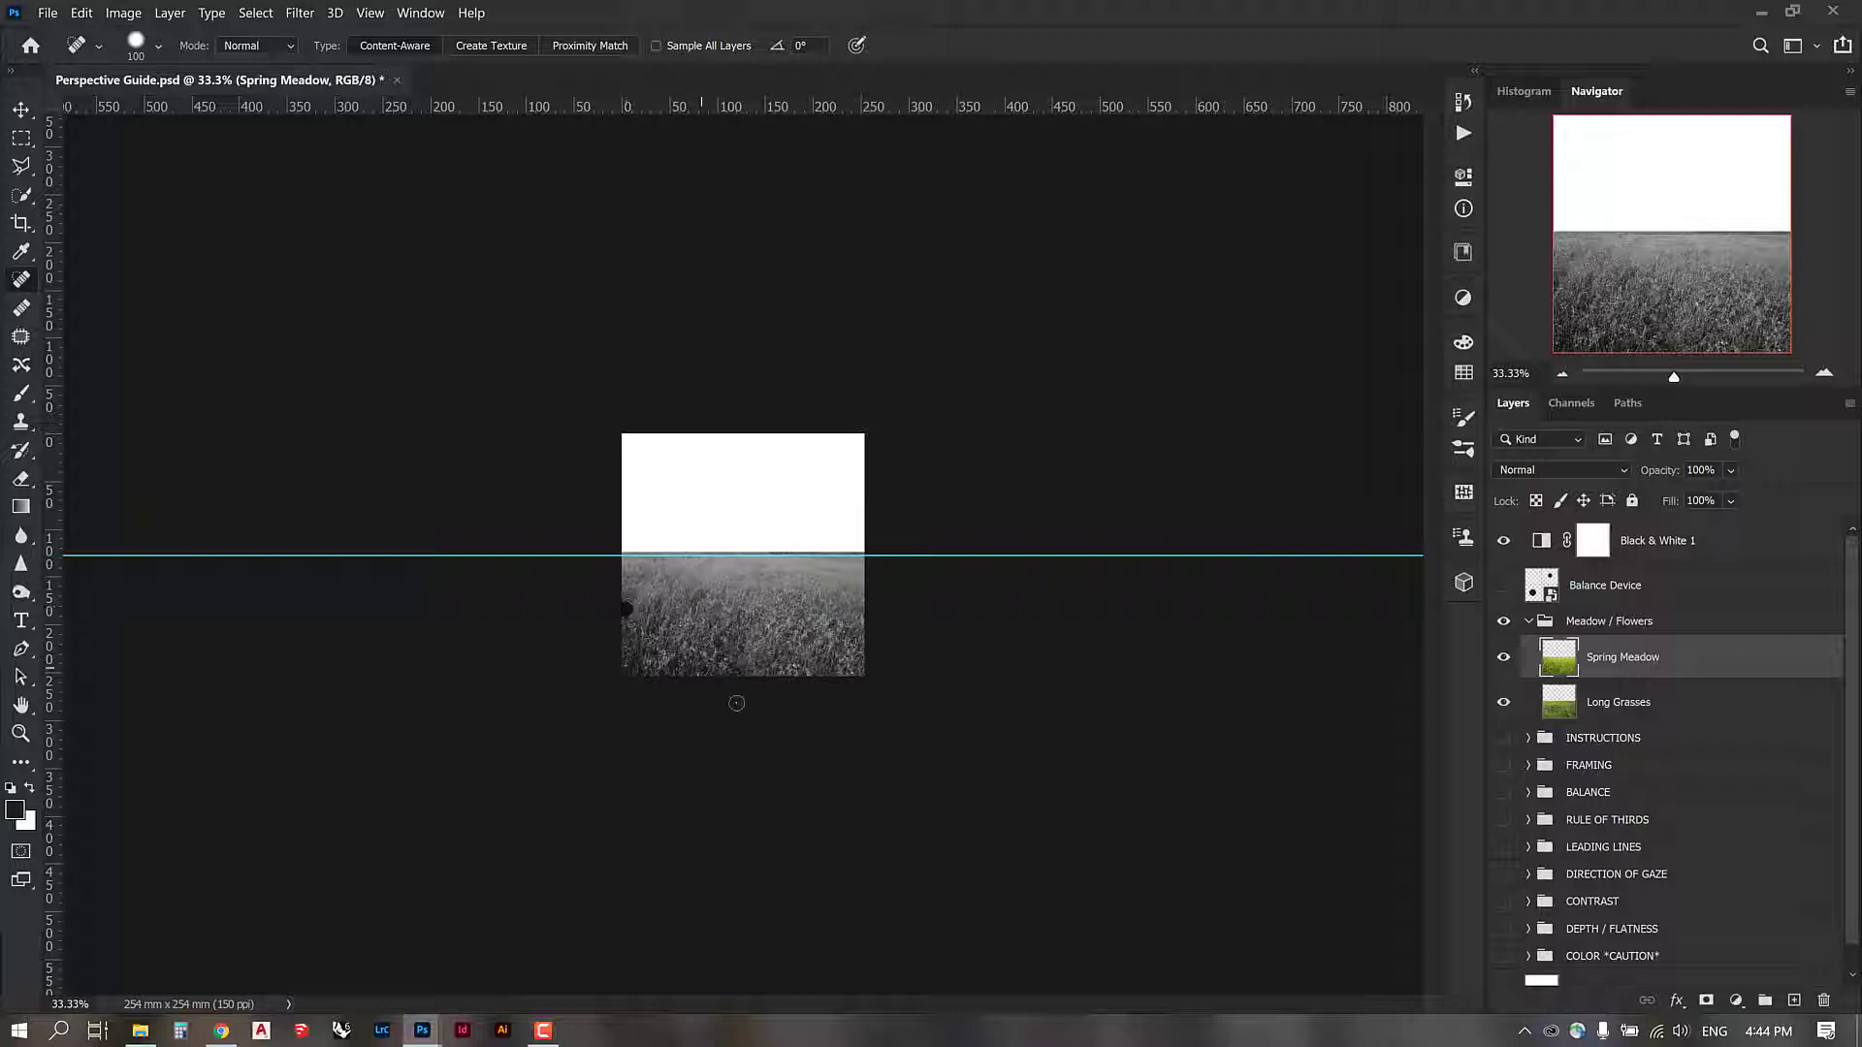
pyautogui.click(717, 642)
# Step: Hide the Spring Meadow layer and add a layer mask to Long Grasses
pyautogui.press('v')
pyautogui.scroll(5, 305, 436)
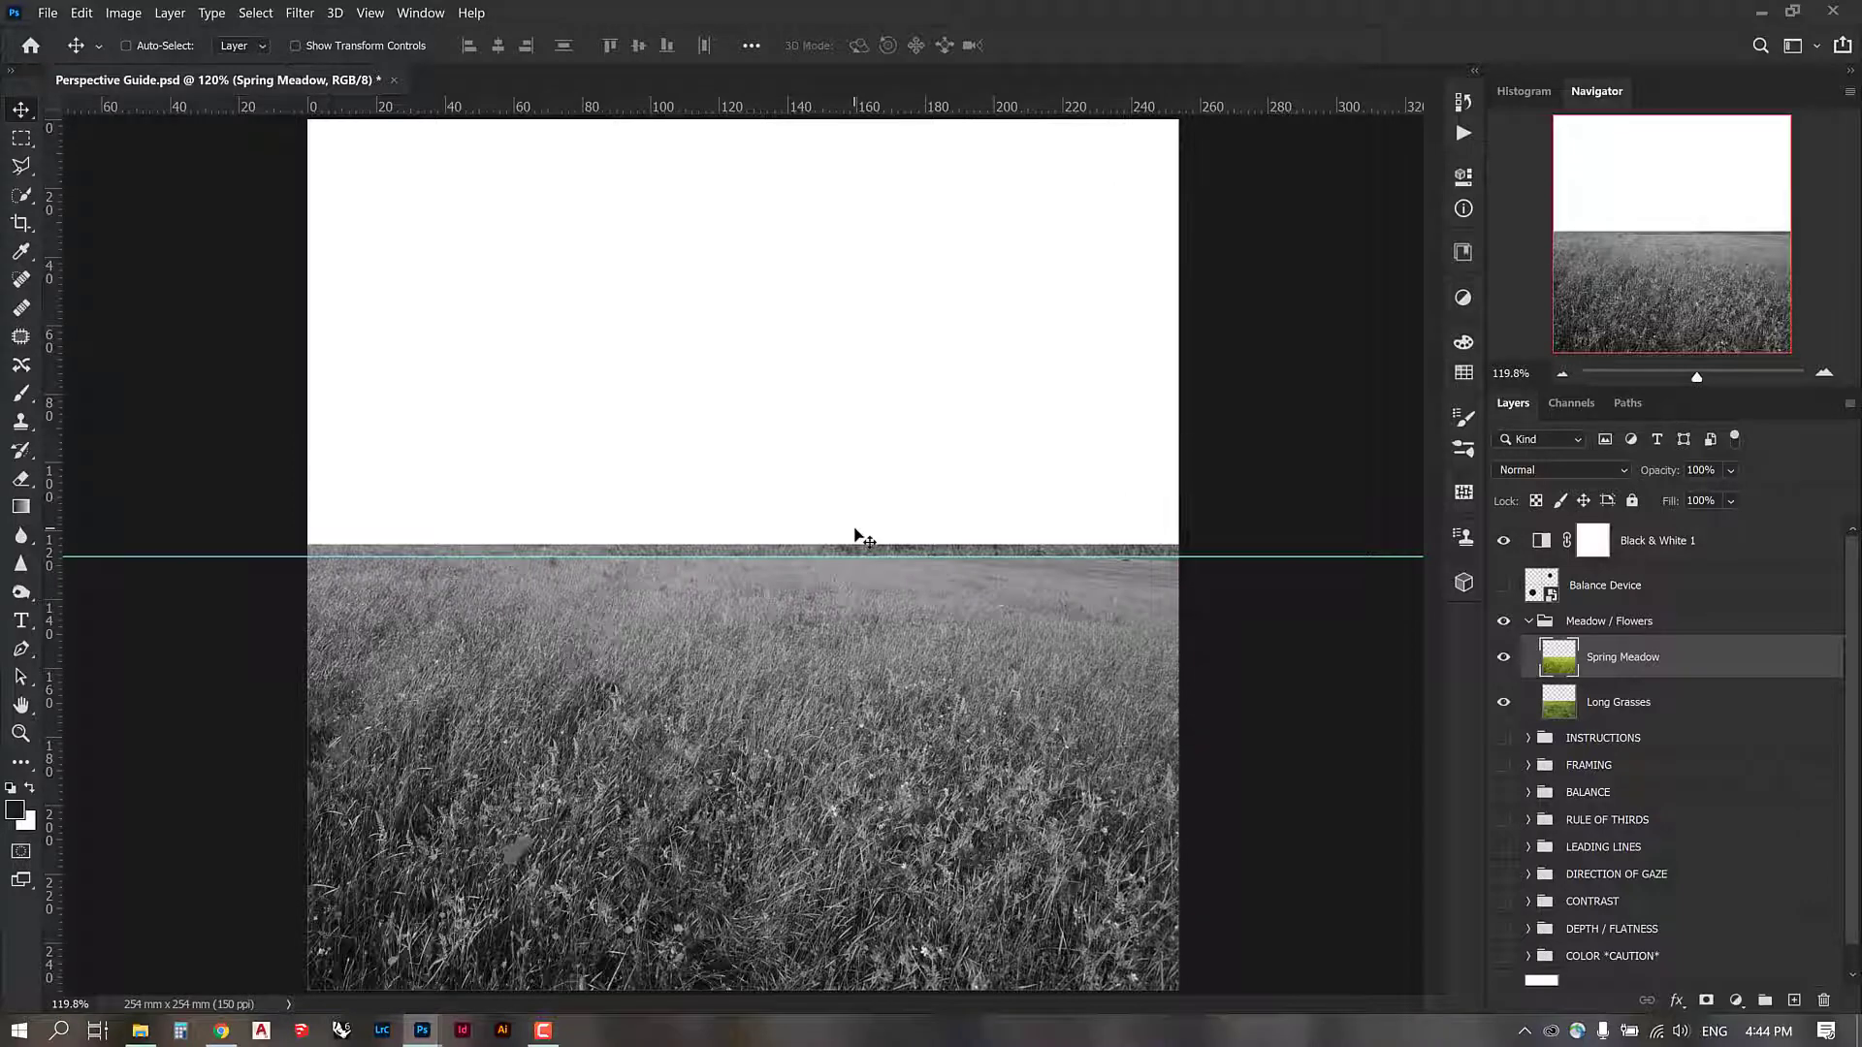
pyautogui.press('ctrl')
pyautogui.press('ctrl')
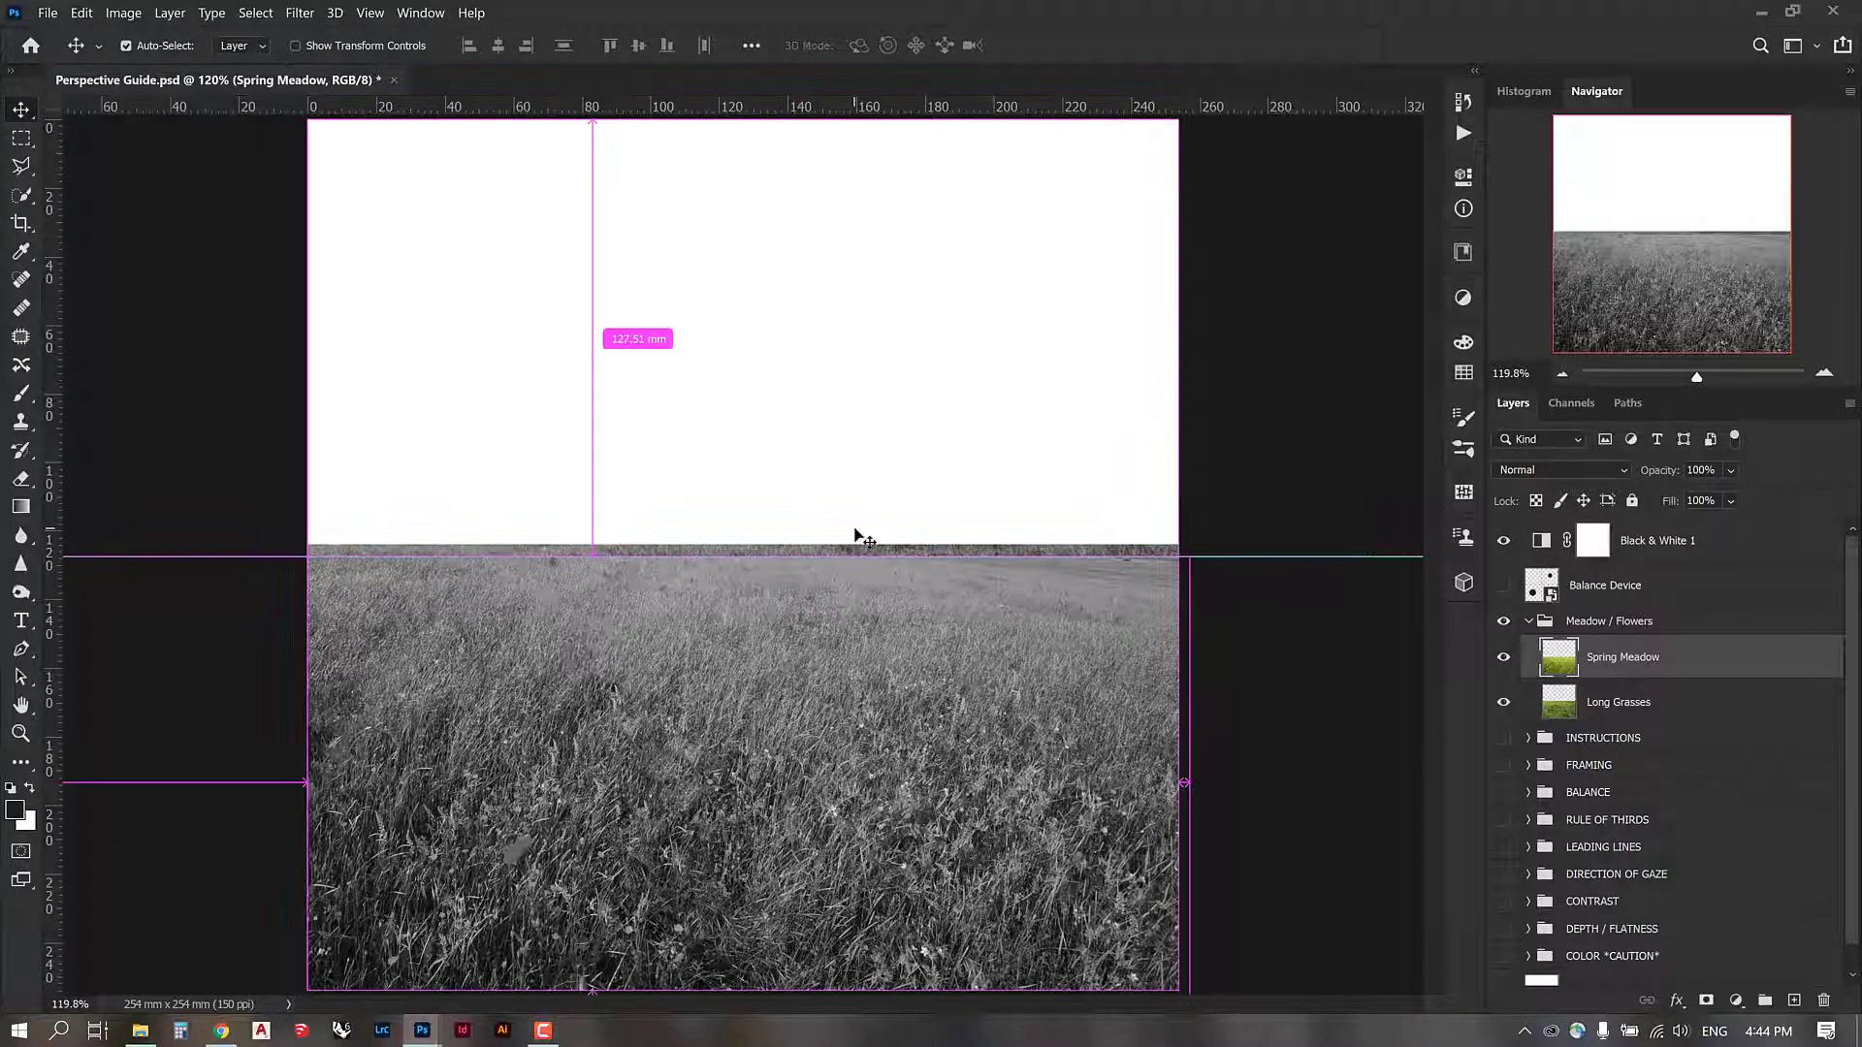
pyautogui.hotkey('ctrl', '-')
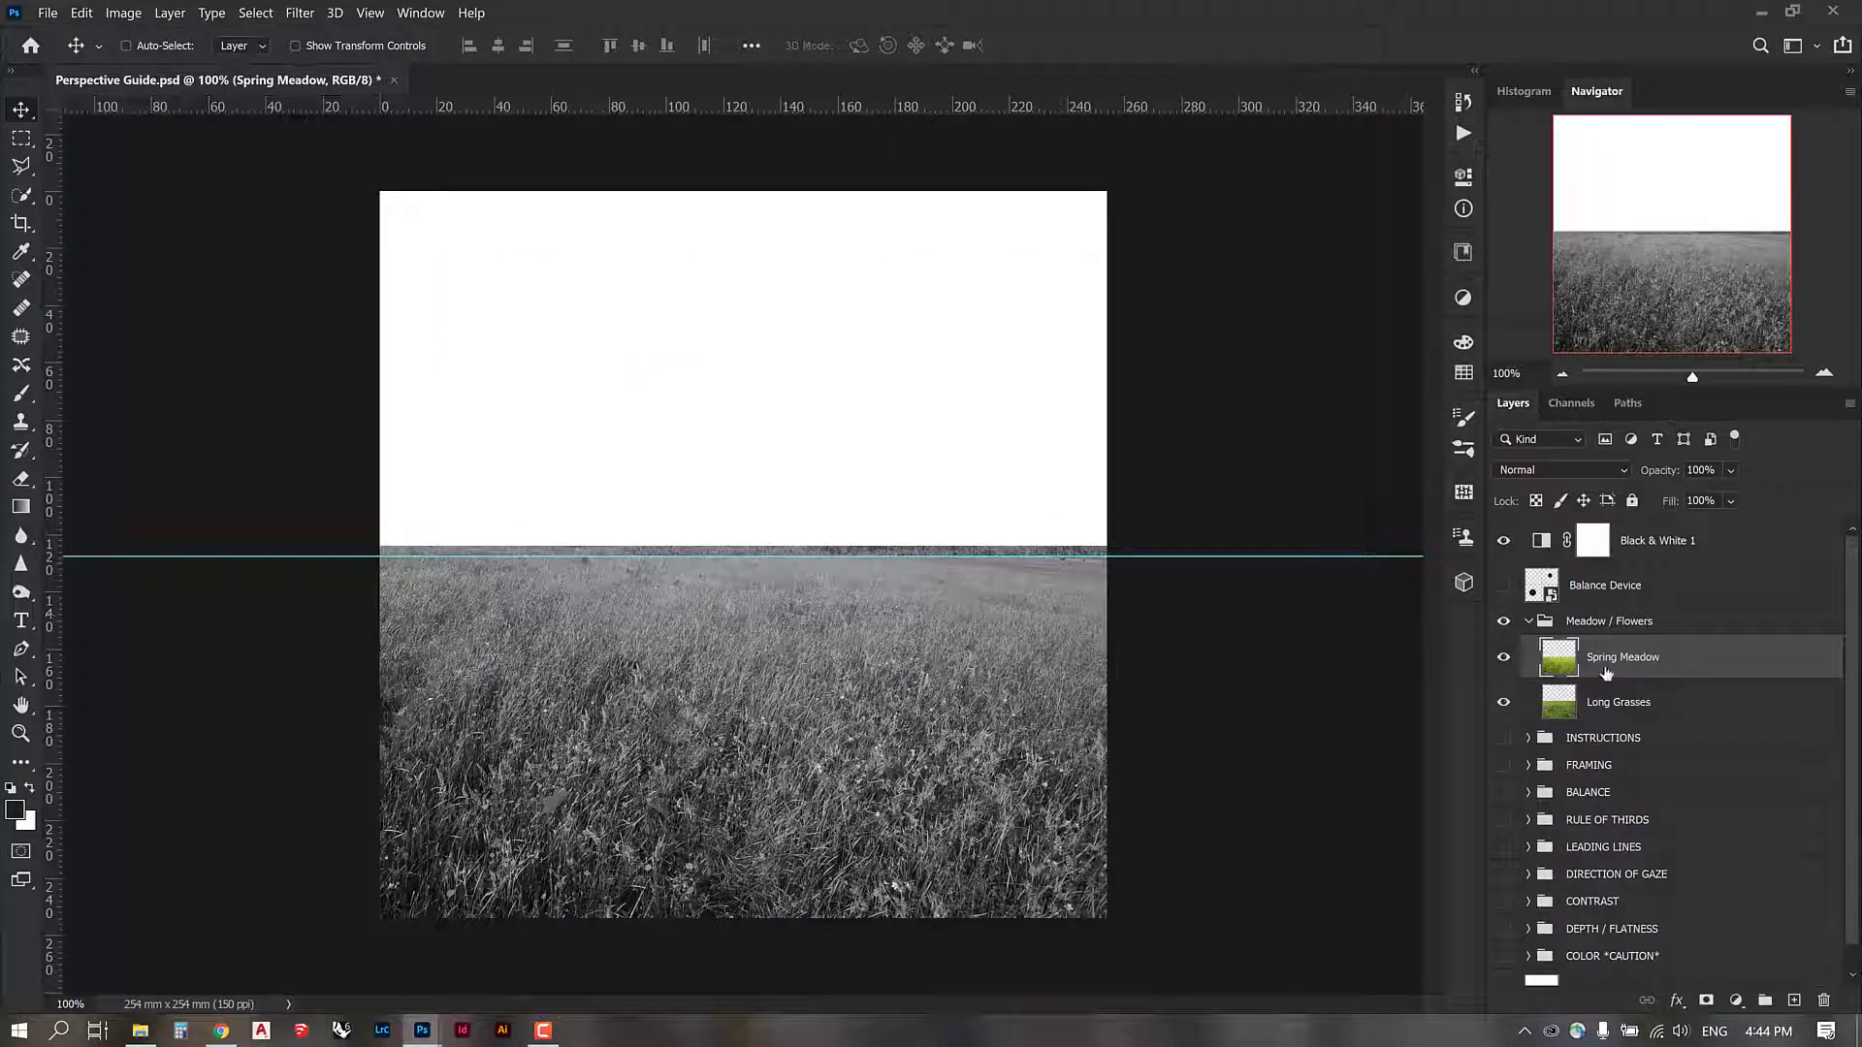
pyautogui.click(1504, 659)
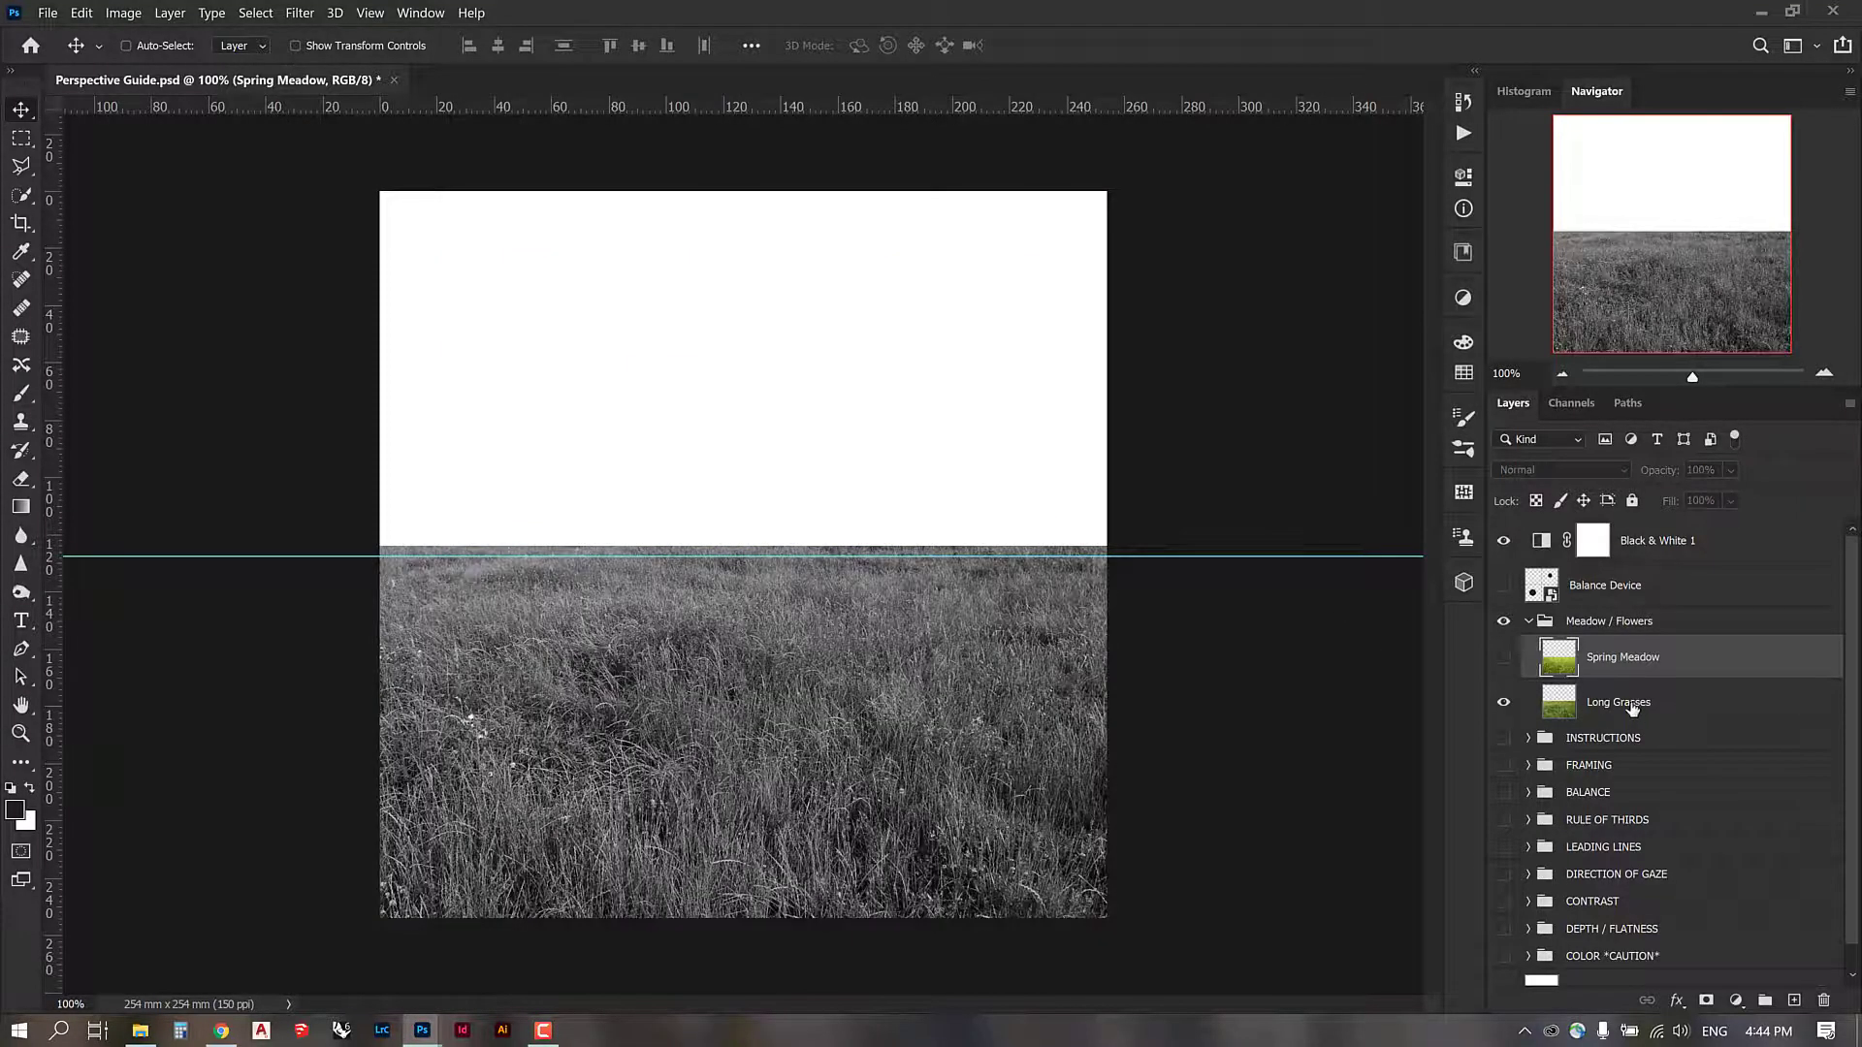
pyautogui.click(1633, 709)
pyautogui.click(1709, 1001)
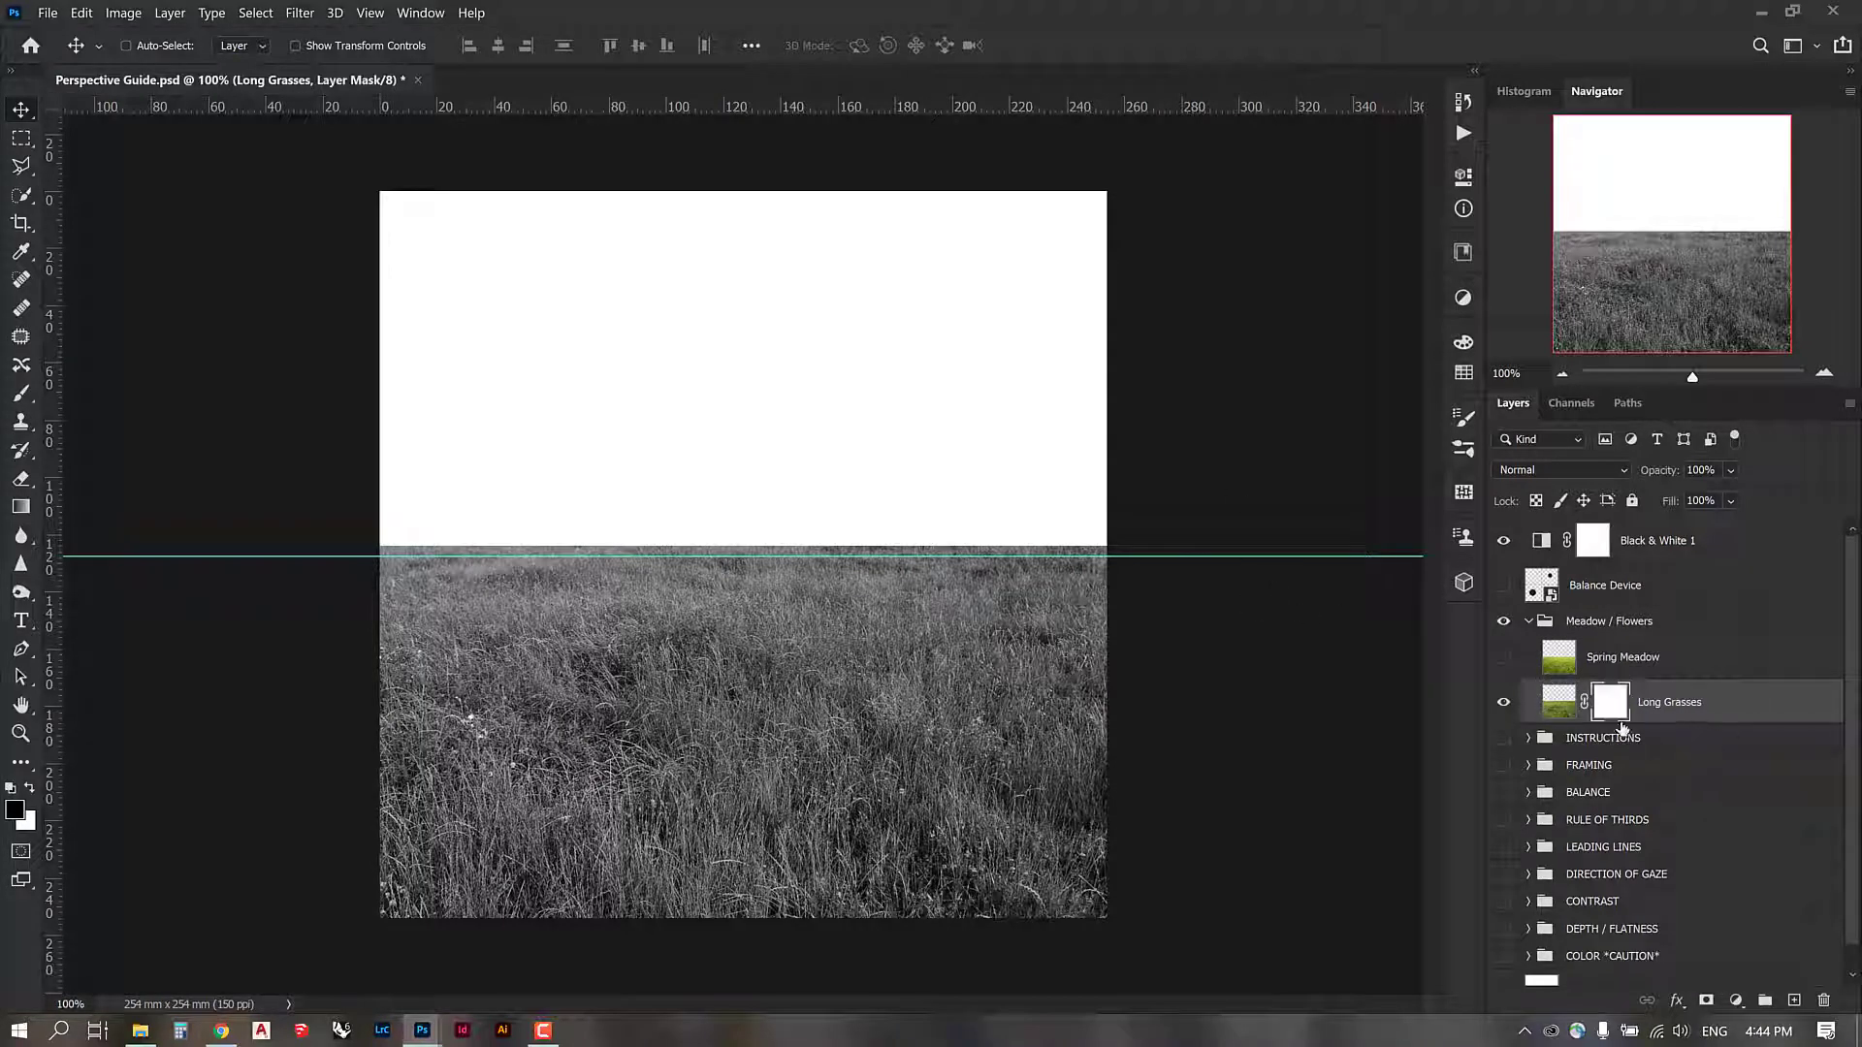
# Step: Set the foreground to white and the background to black, and open the Eraser's brush presets with the expanded custom folder collapsed
pyautogui.click(31, 791)
pyautogui.press('e')
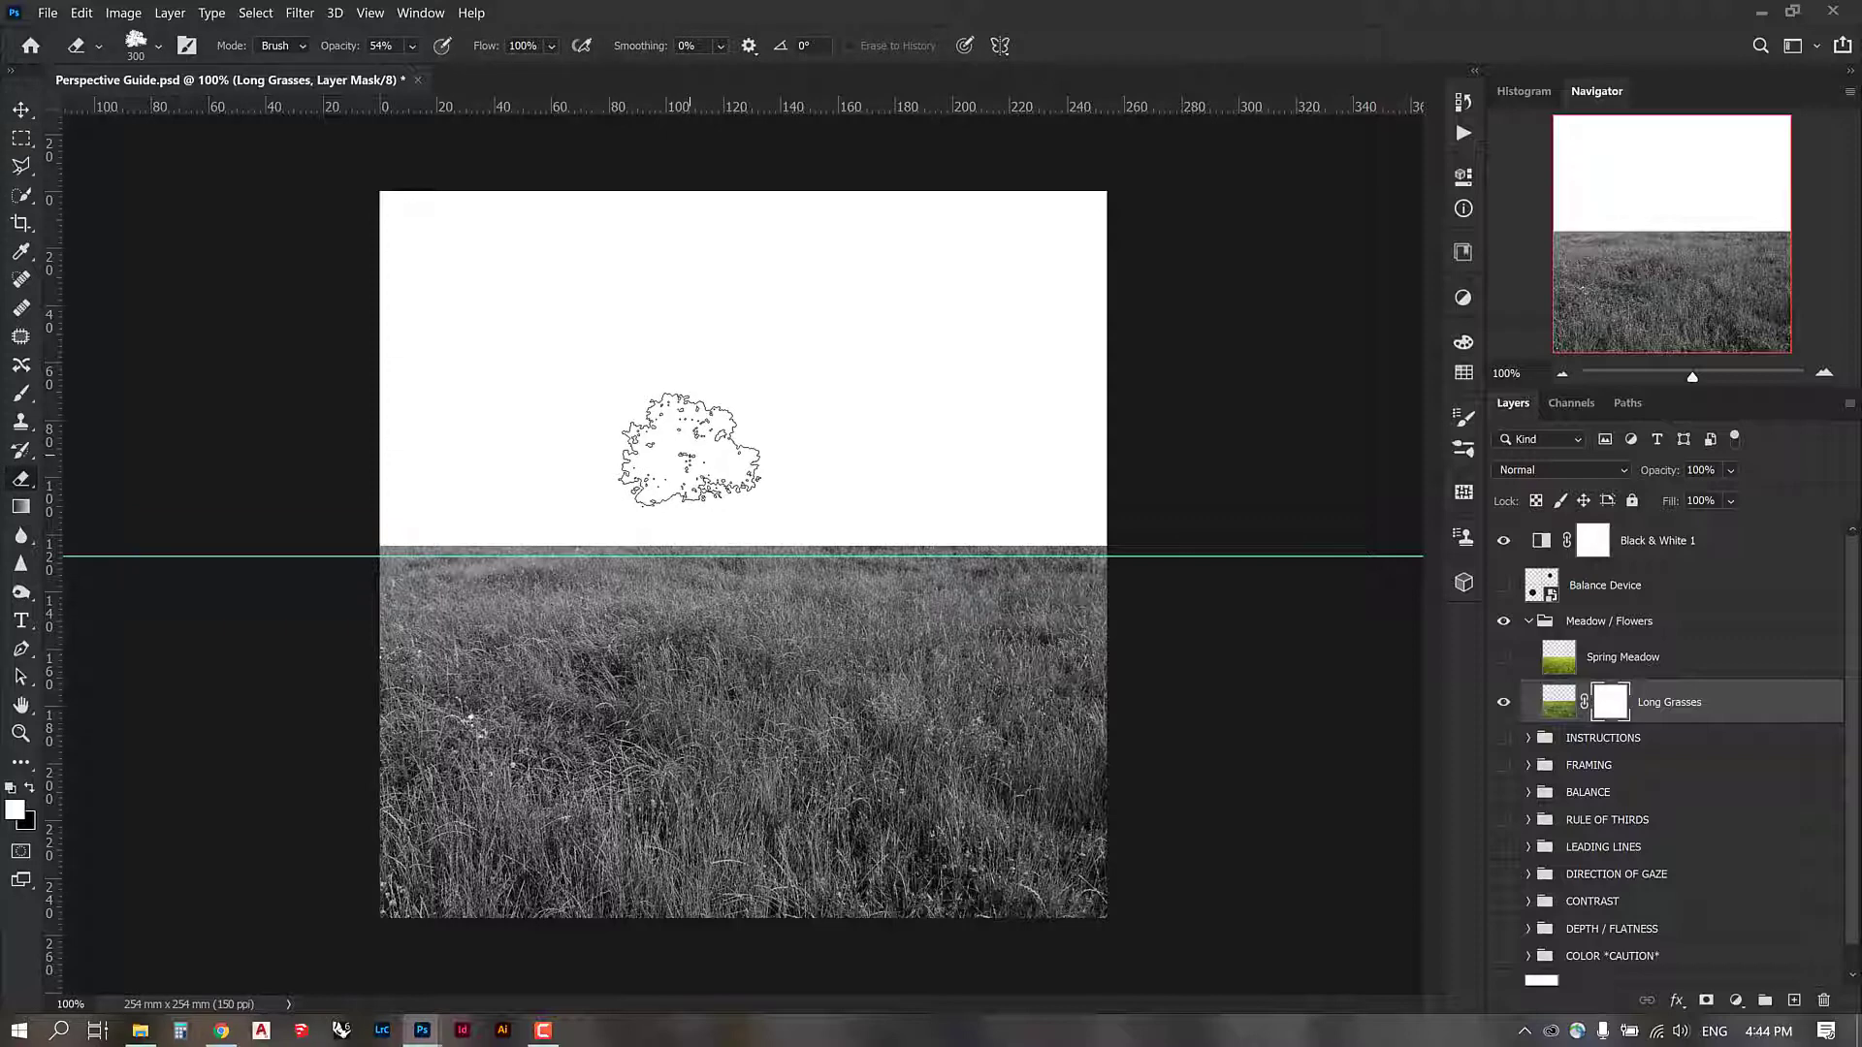
pyautogui.rightClick(691, 449)
pyautogui.scroll(10, 928, 724)
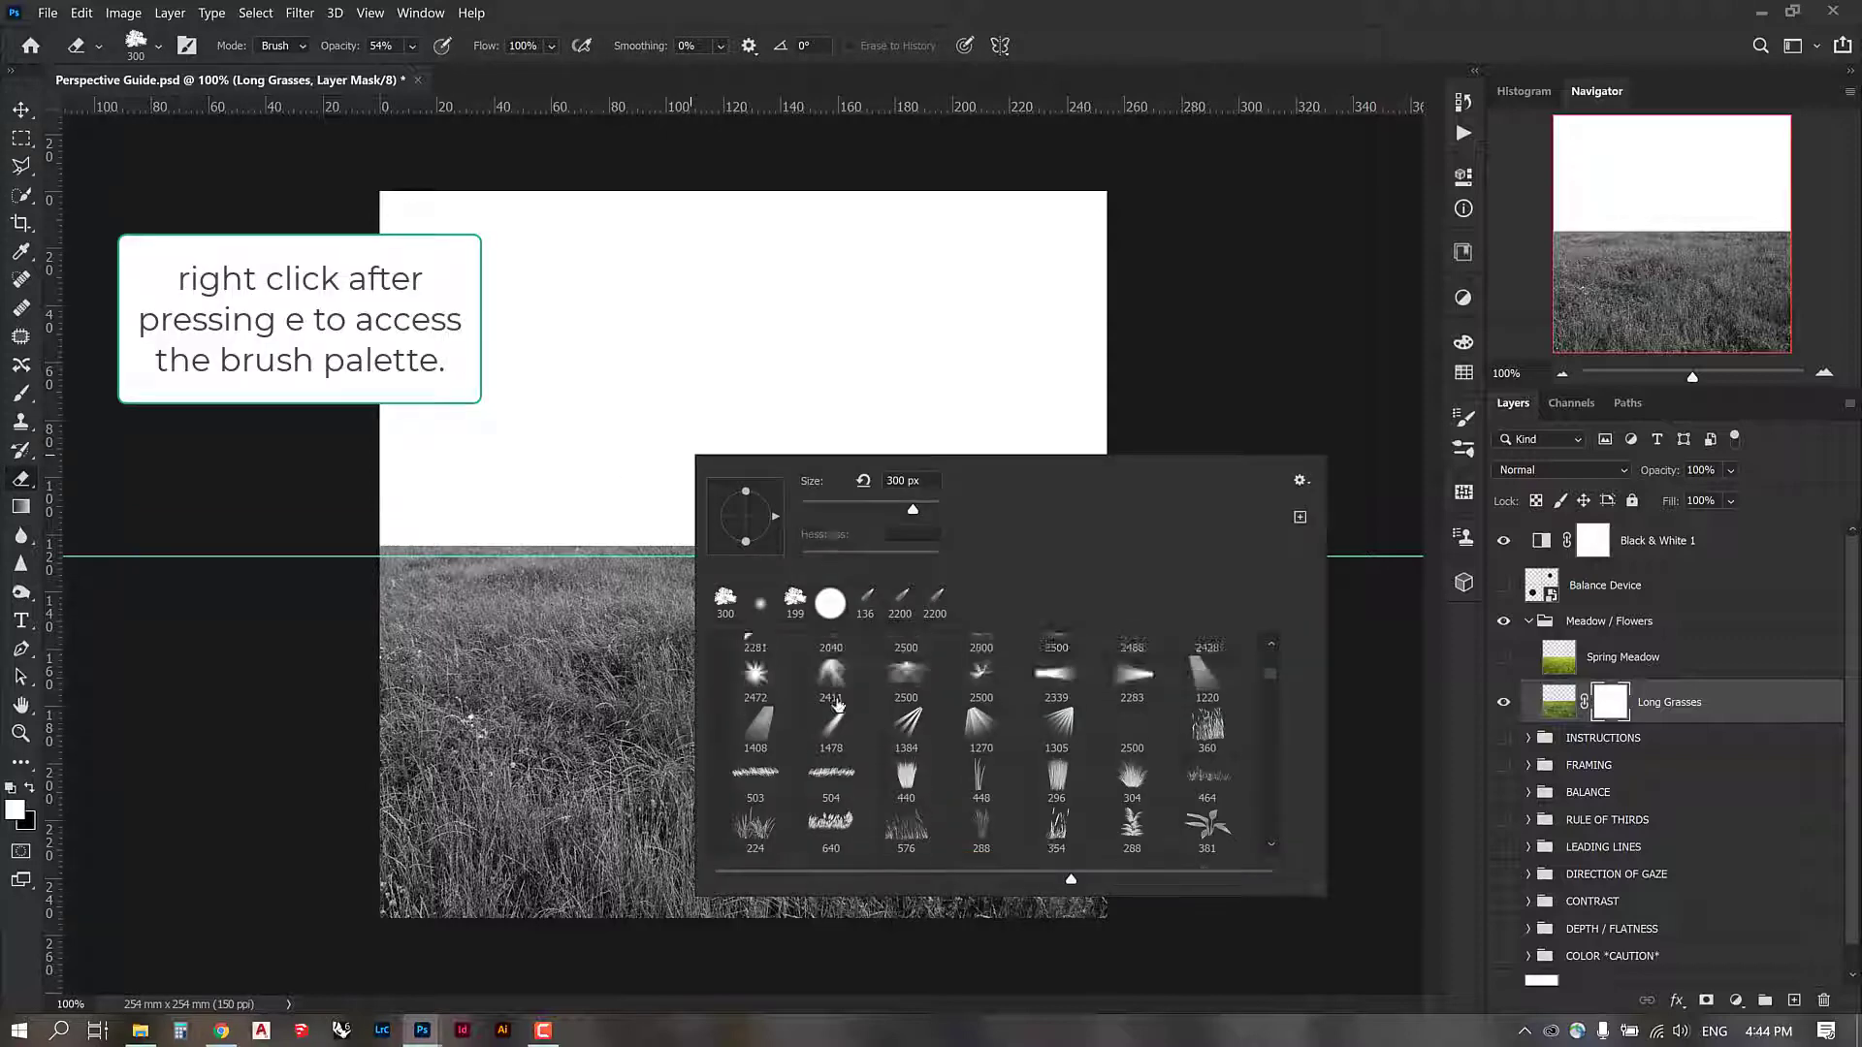
pyautogui.scroll(10, 821, 715)
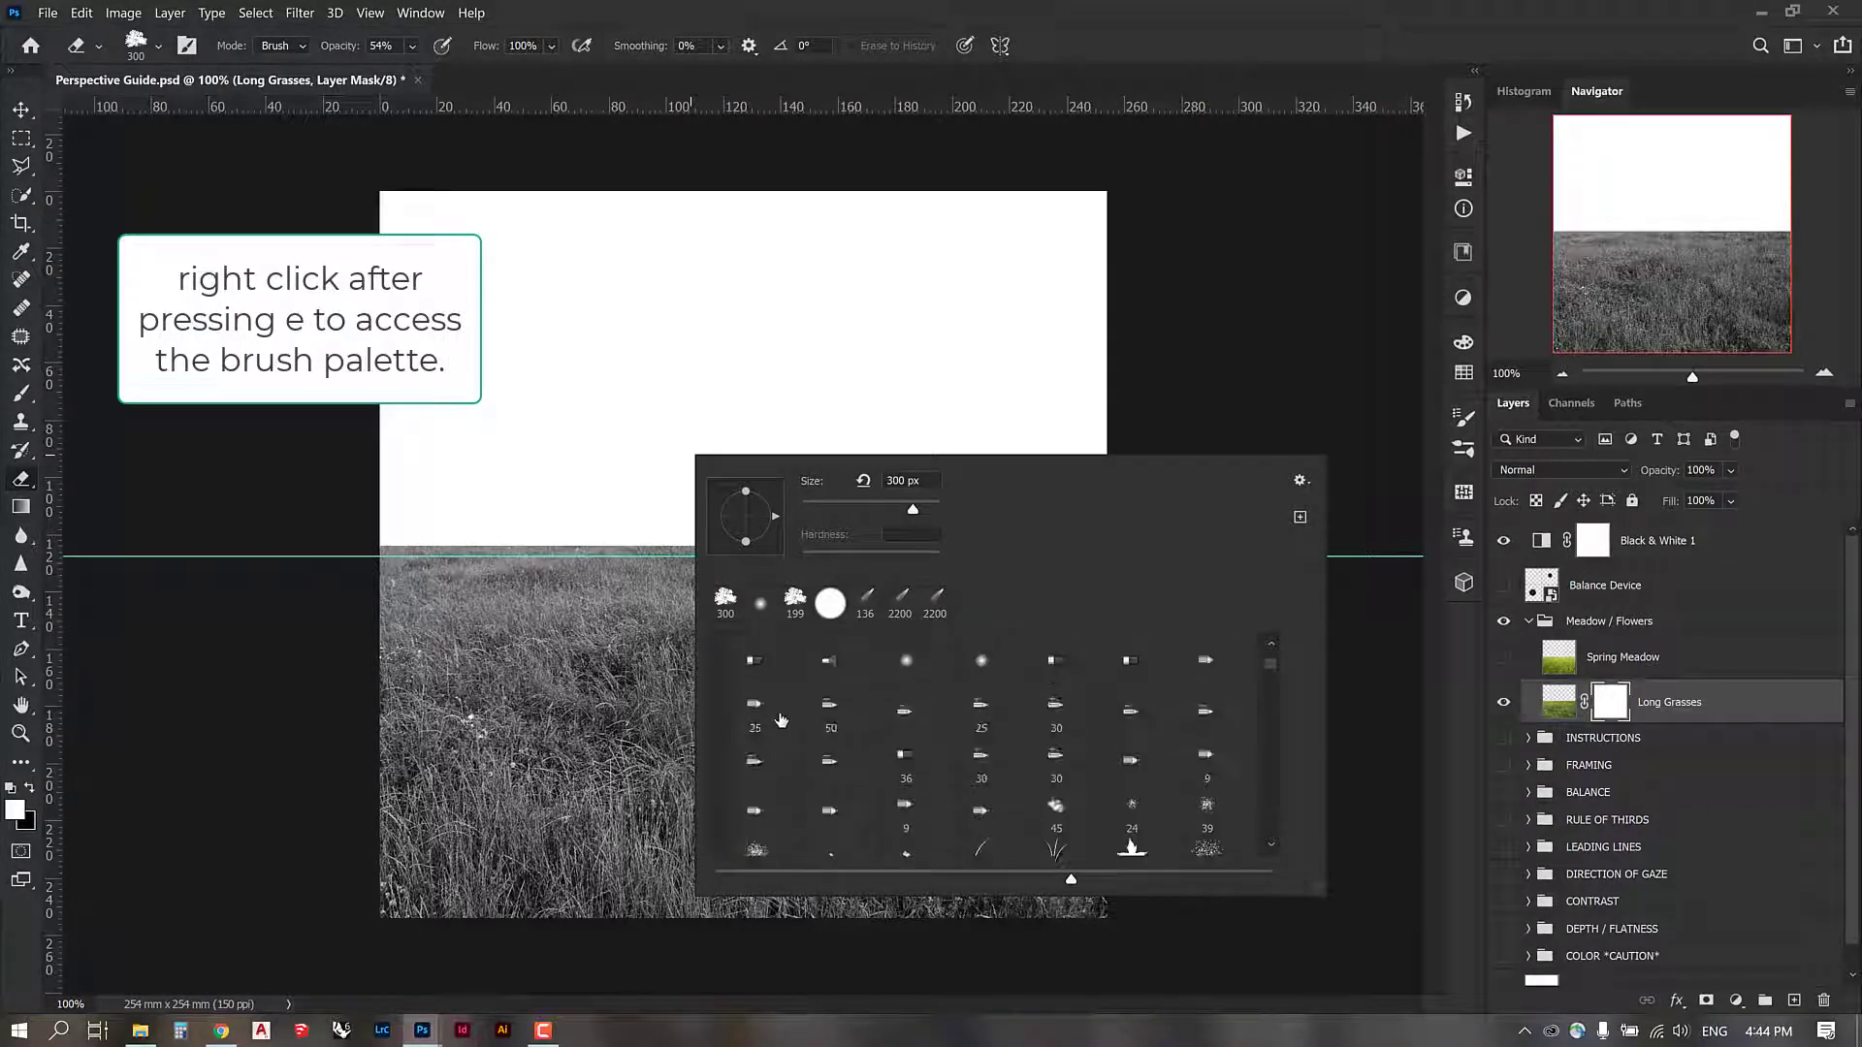
pyautogui.click(720, 806)
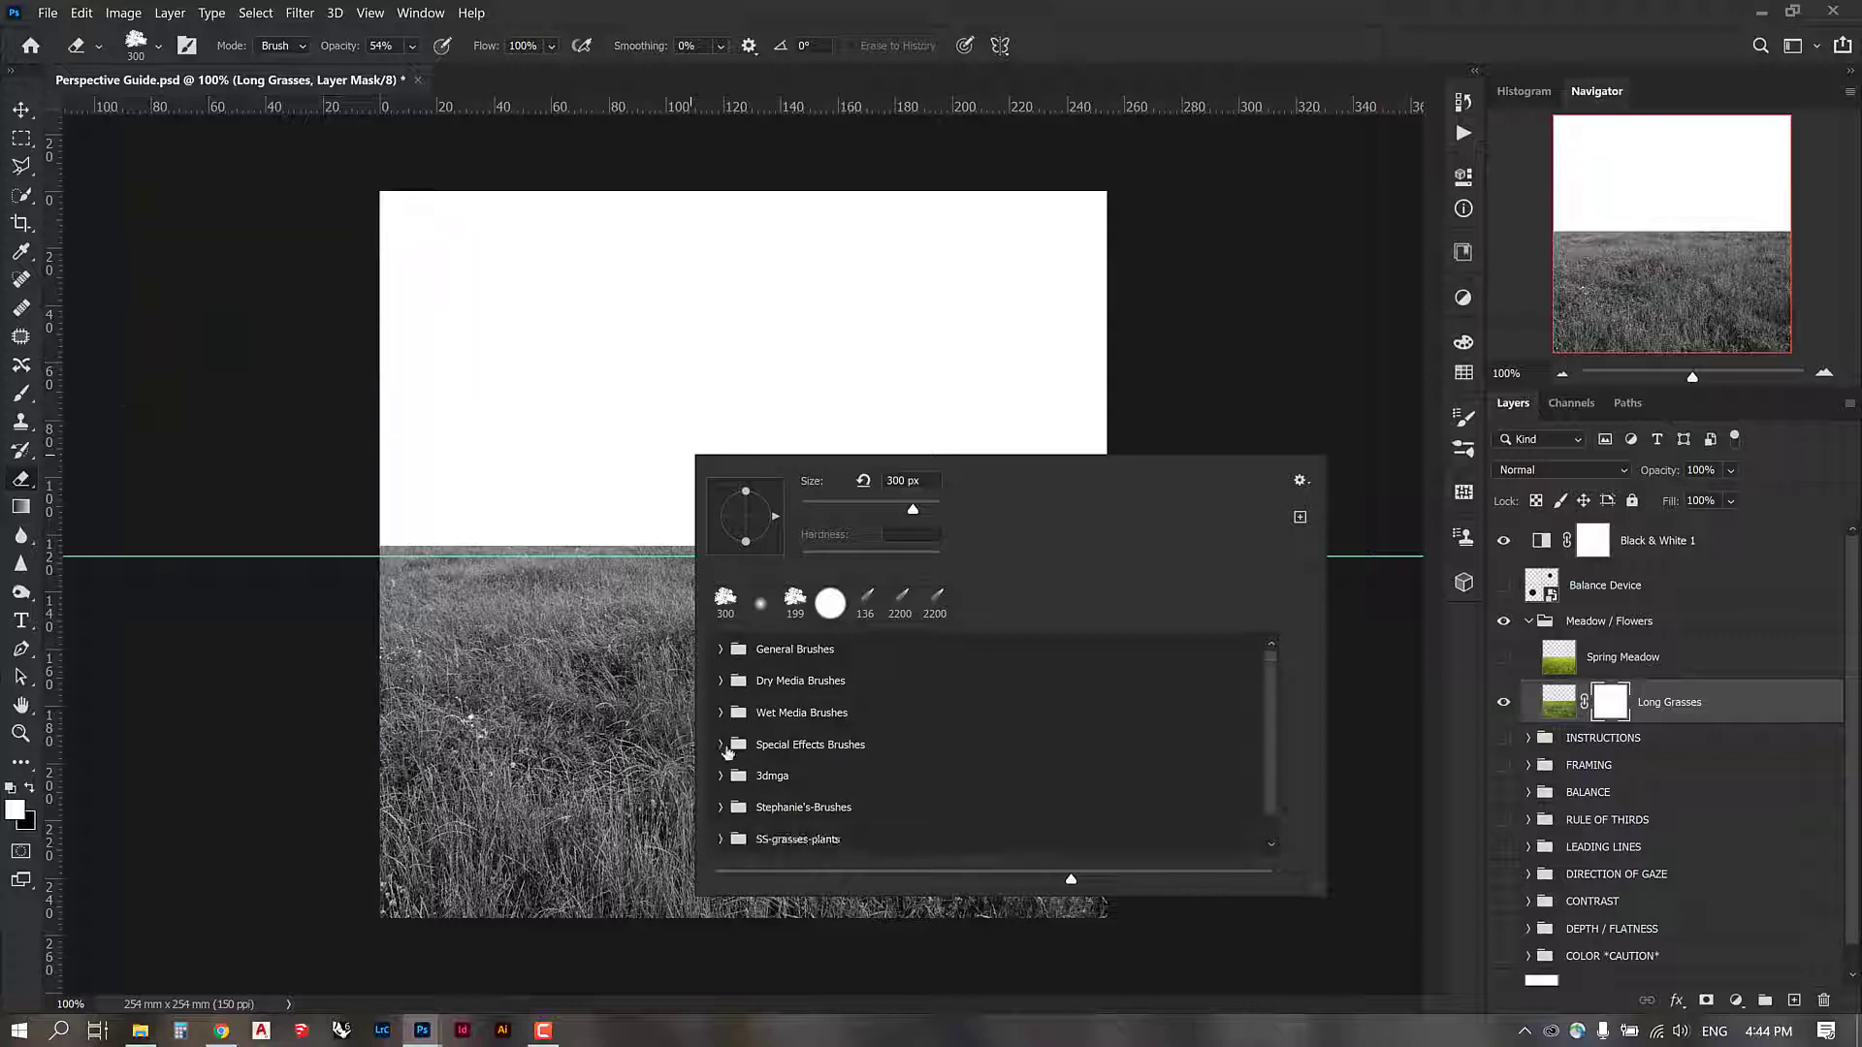
# Step: Choose the 504 px grass-strip brush from the custom brush folder as the Eraser tip for the Long Grasses mask
pyautogui.scroll(-1, 735, 820)
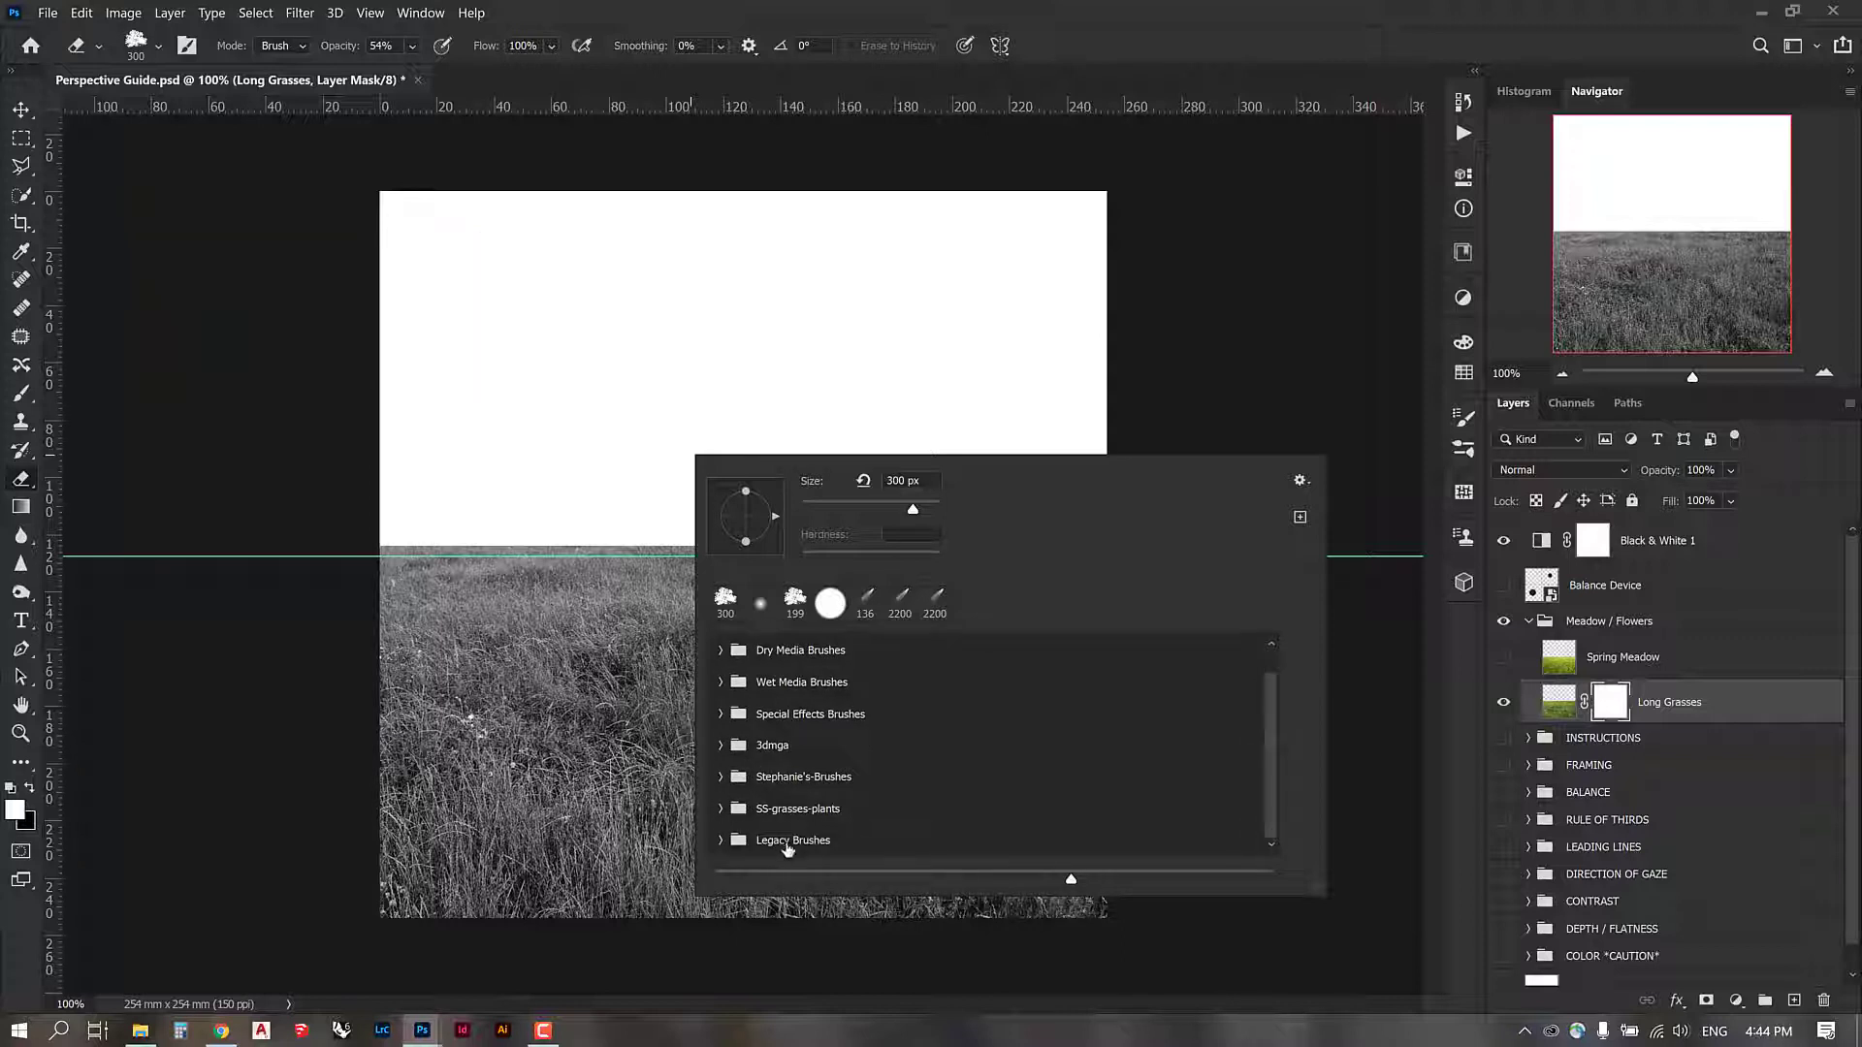
pyautogui.scroll(1, 787, 849)
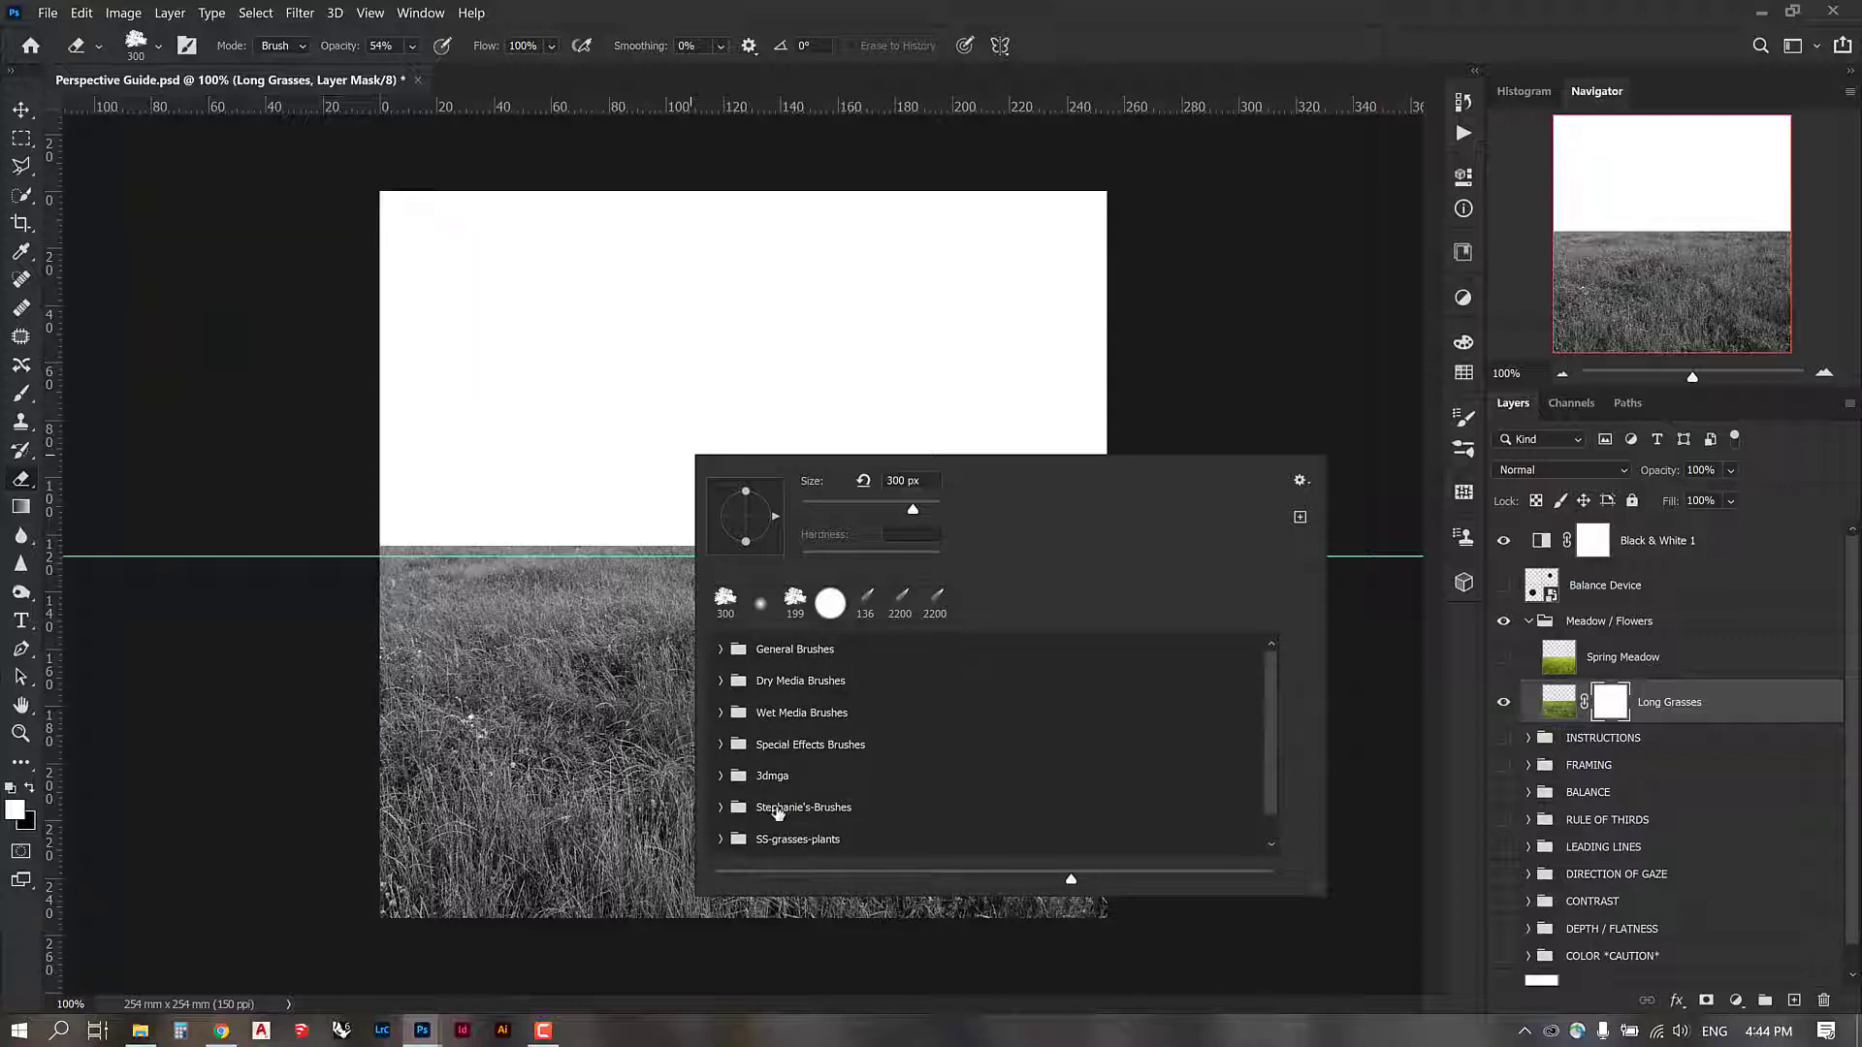
pyautogui.scroll(-1, 786, 776)
pyautogui.scroll(1, 816, 791)
pyautogui.scroll(-1, 713, 810)
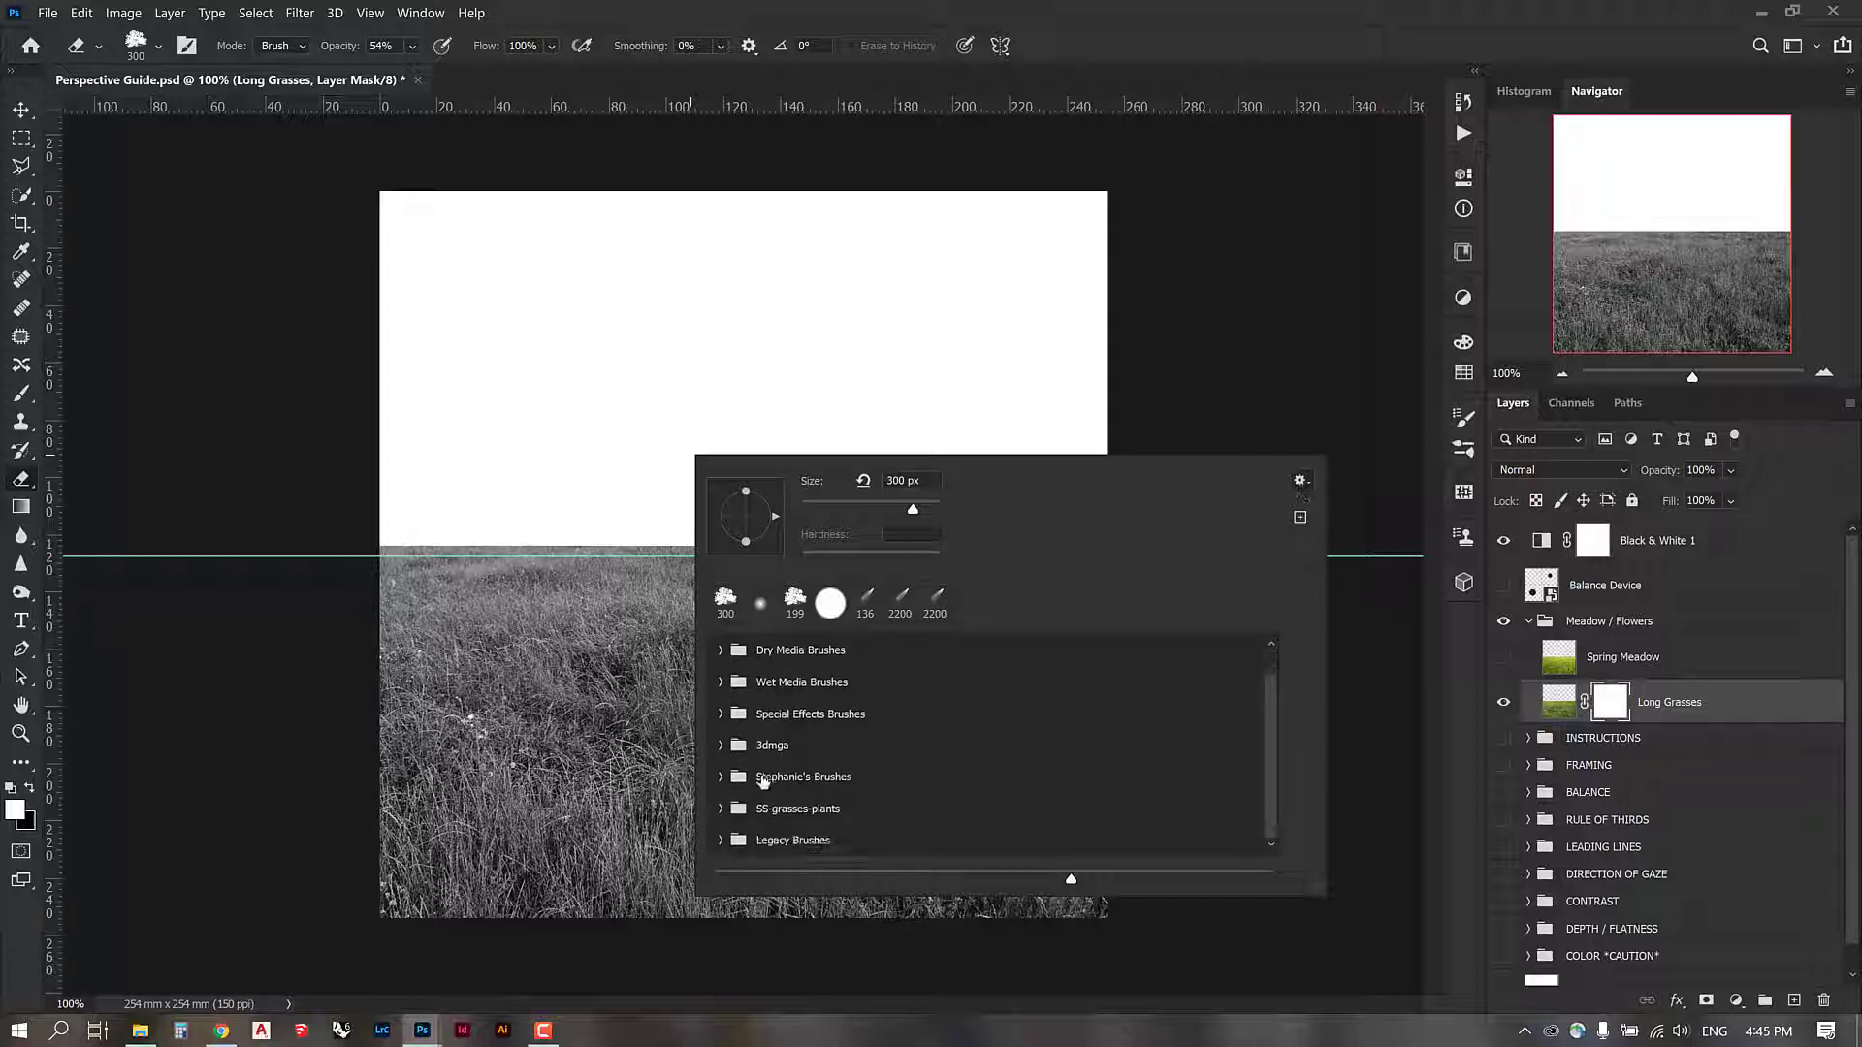
pyautogui.click(720, 776)
pyautogui.scroll(-3, 932, 682)
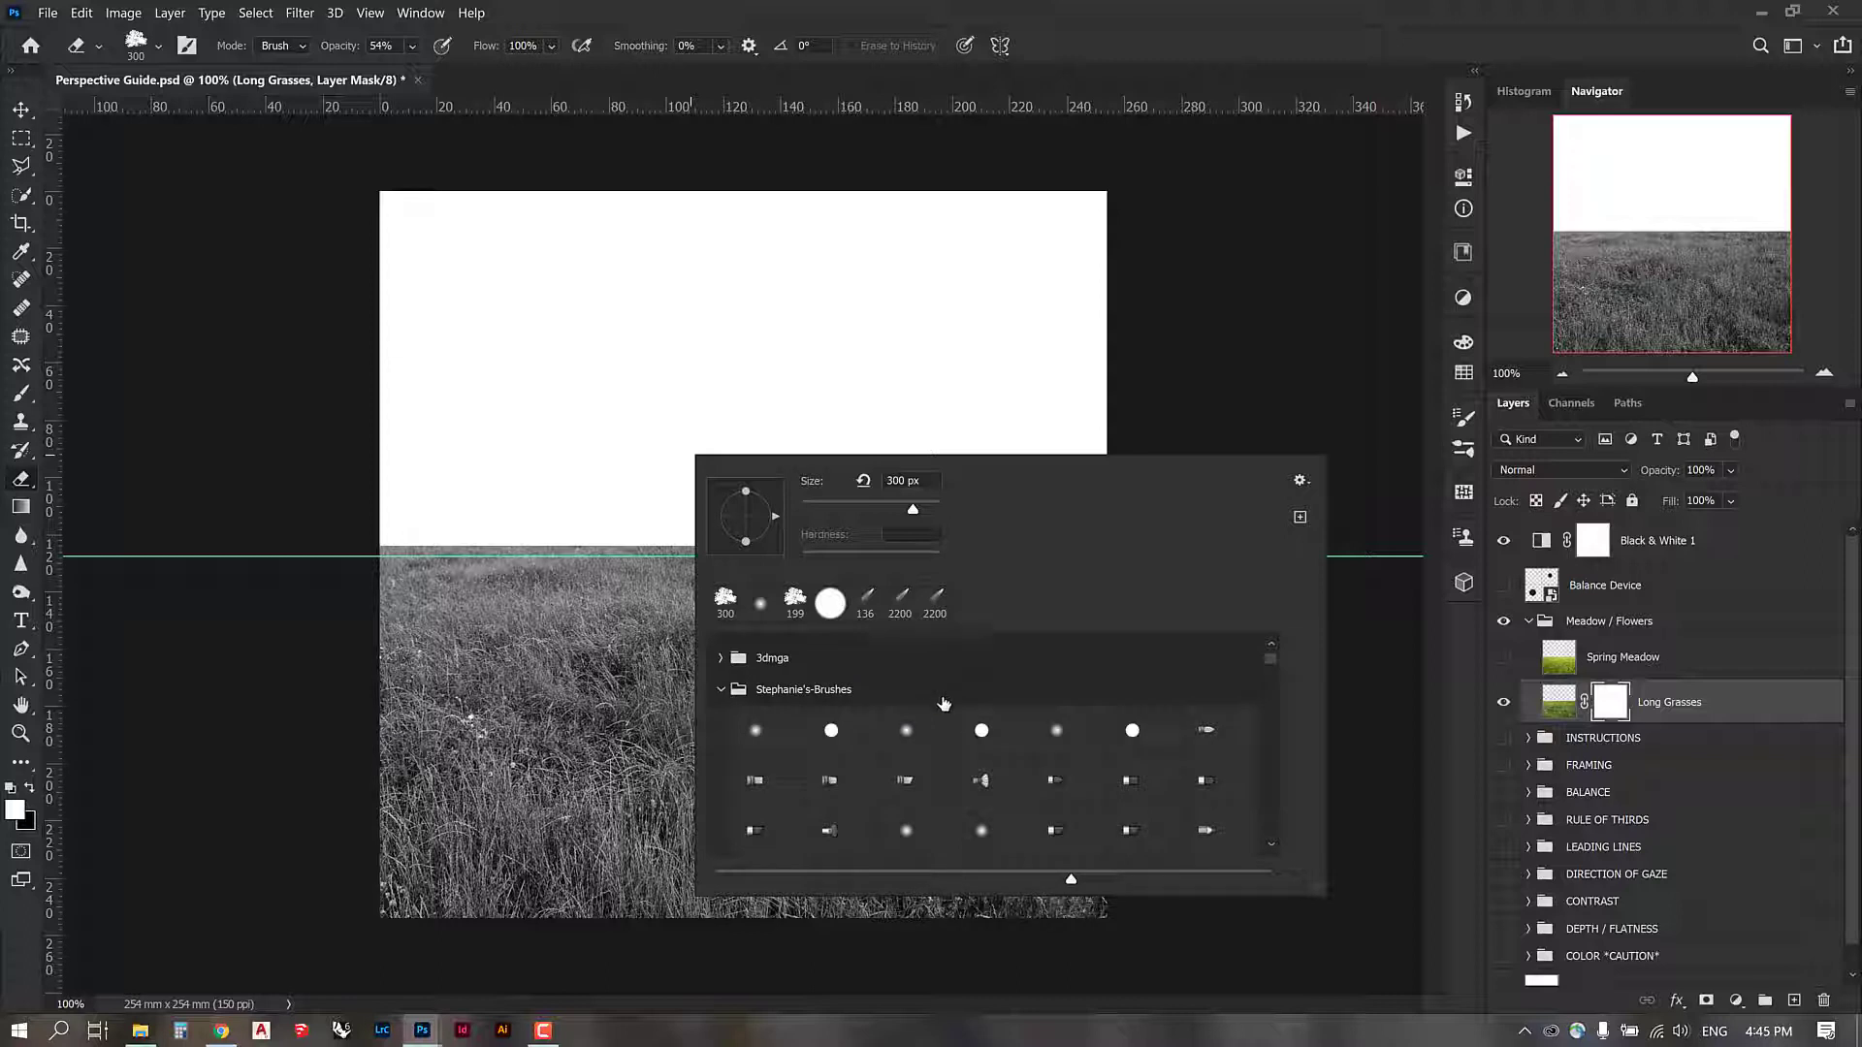
pyautogui.scroll(-6, 947, 706)
pyautogui.scroll(-8, 947, 706)
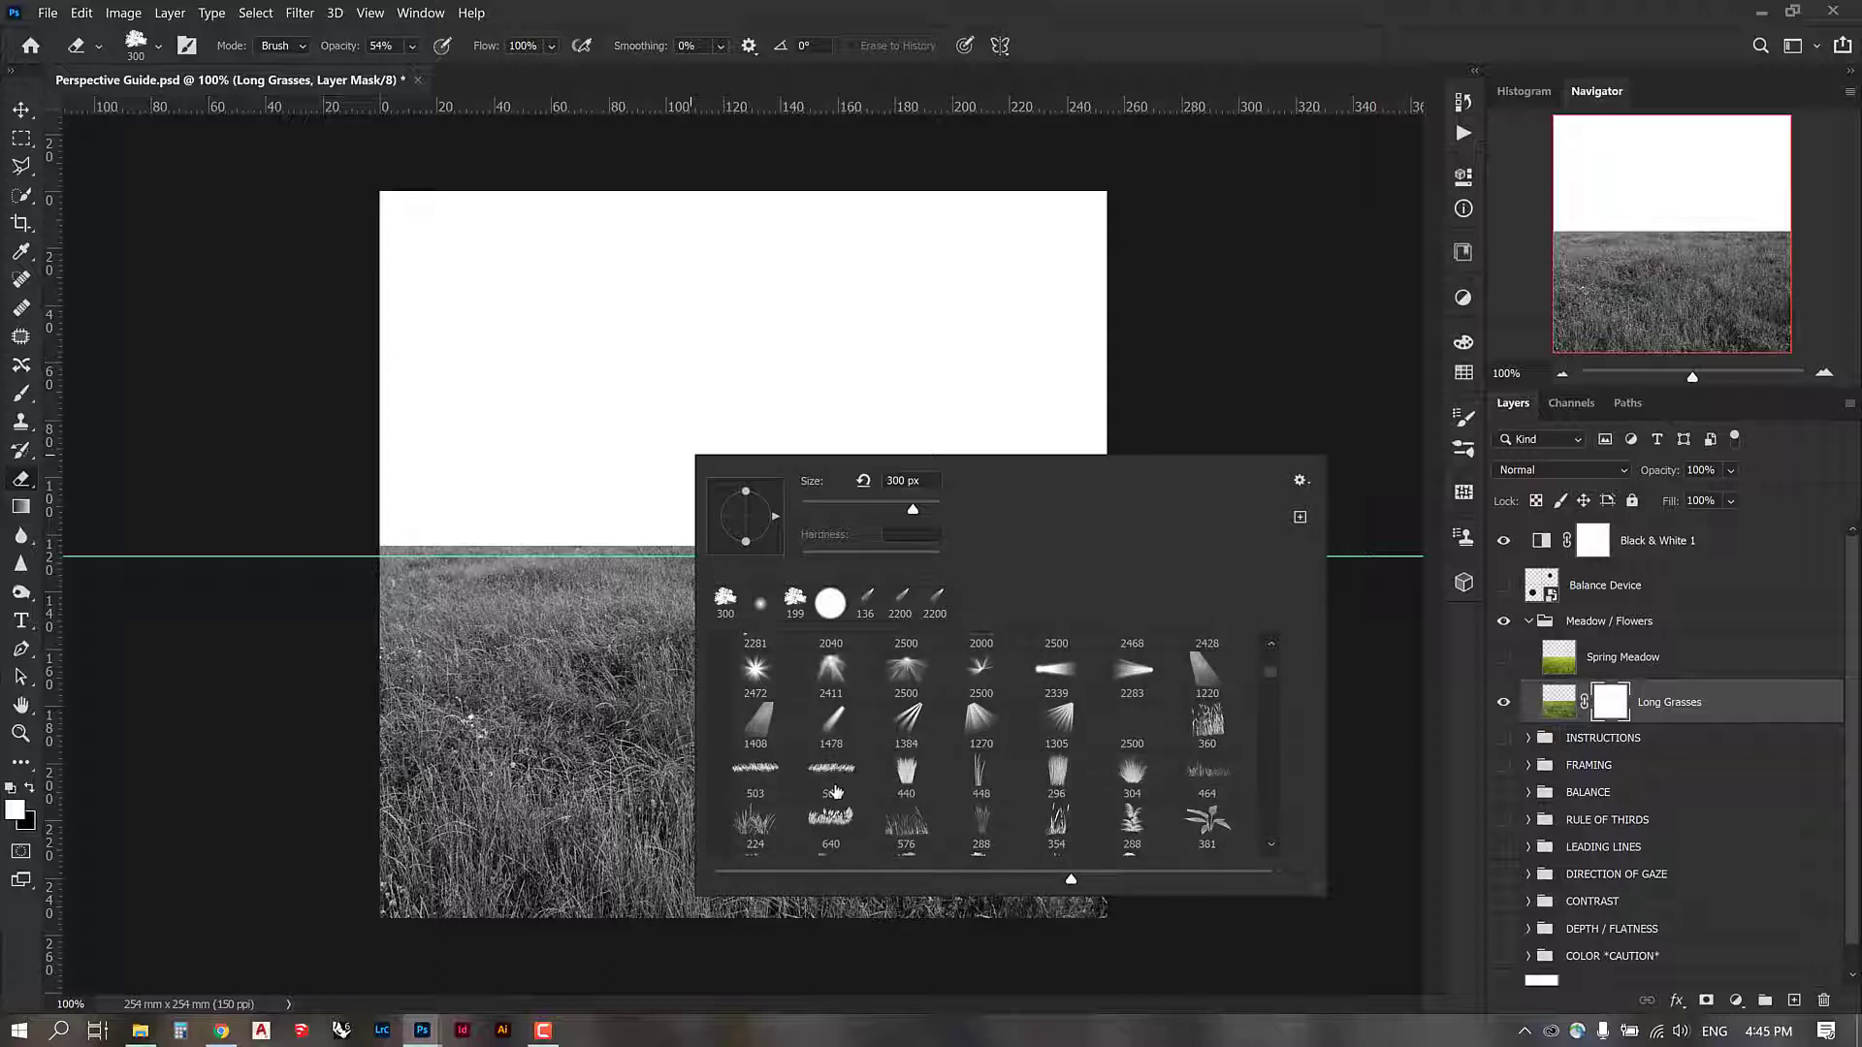
pyautogui.click(831, 771)
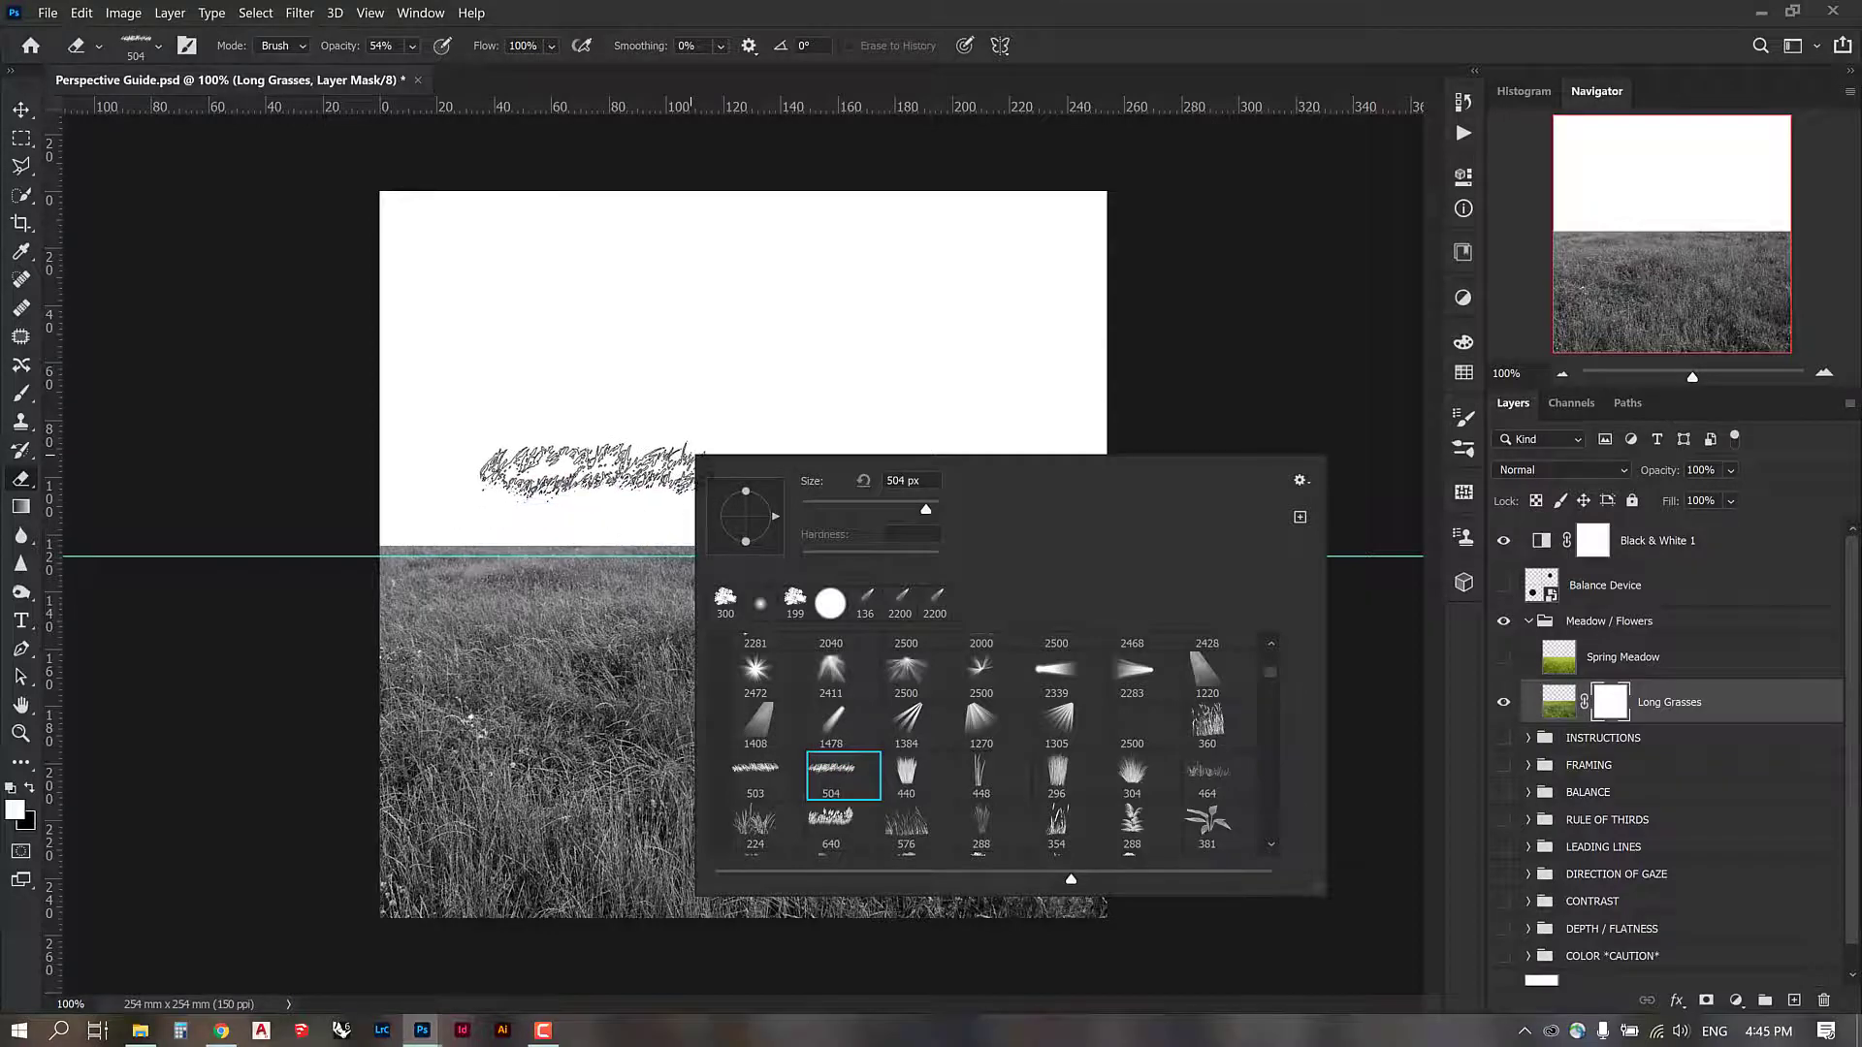
pyautogui.click(537, 395)
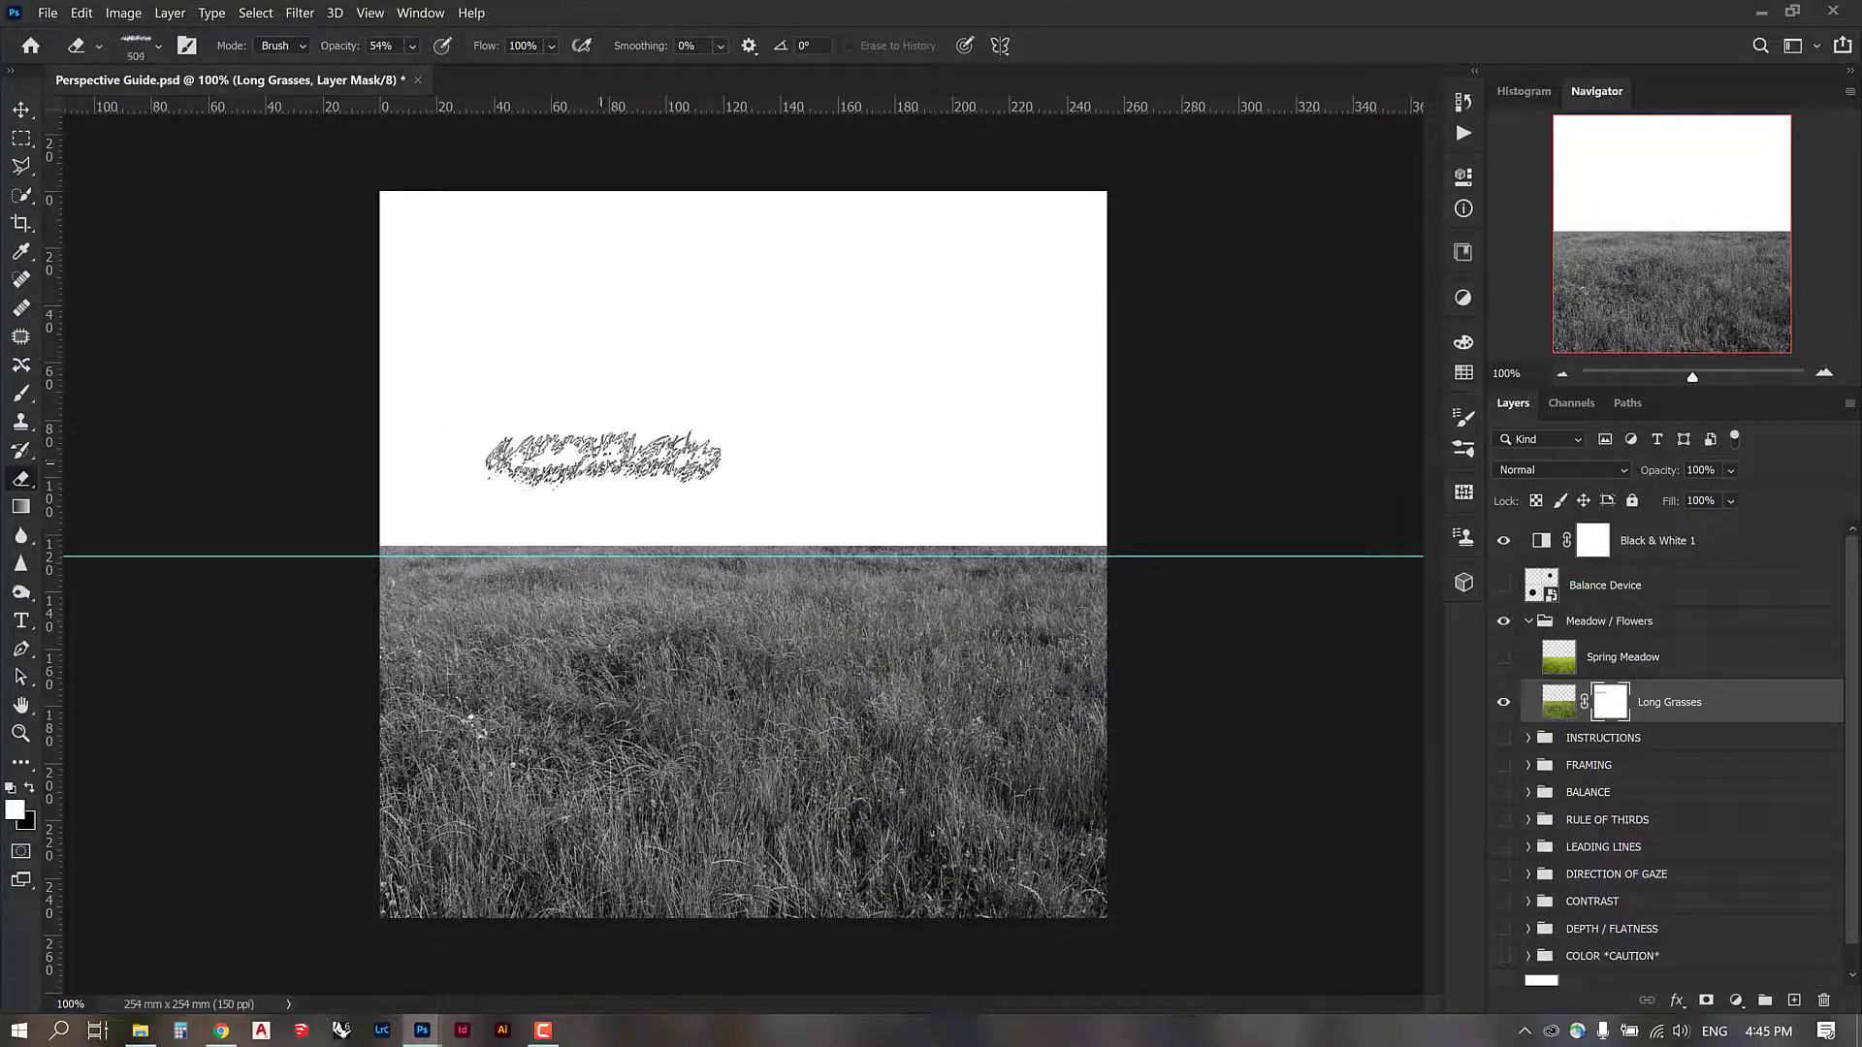
# Step: Reduce the grass-strip Eraser to 150 px and roughen the far-left end of the horizon on the Long Grasses mask at 54% opacity
pyautogui.press('[')
pyautogui.press('[')
pyautogui.press('[')
pyautogui.press('[')
pyautogui.press('[')
pyautogui.press('[')
pyautogui.press('[')
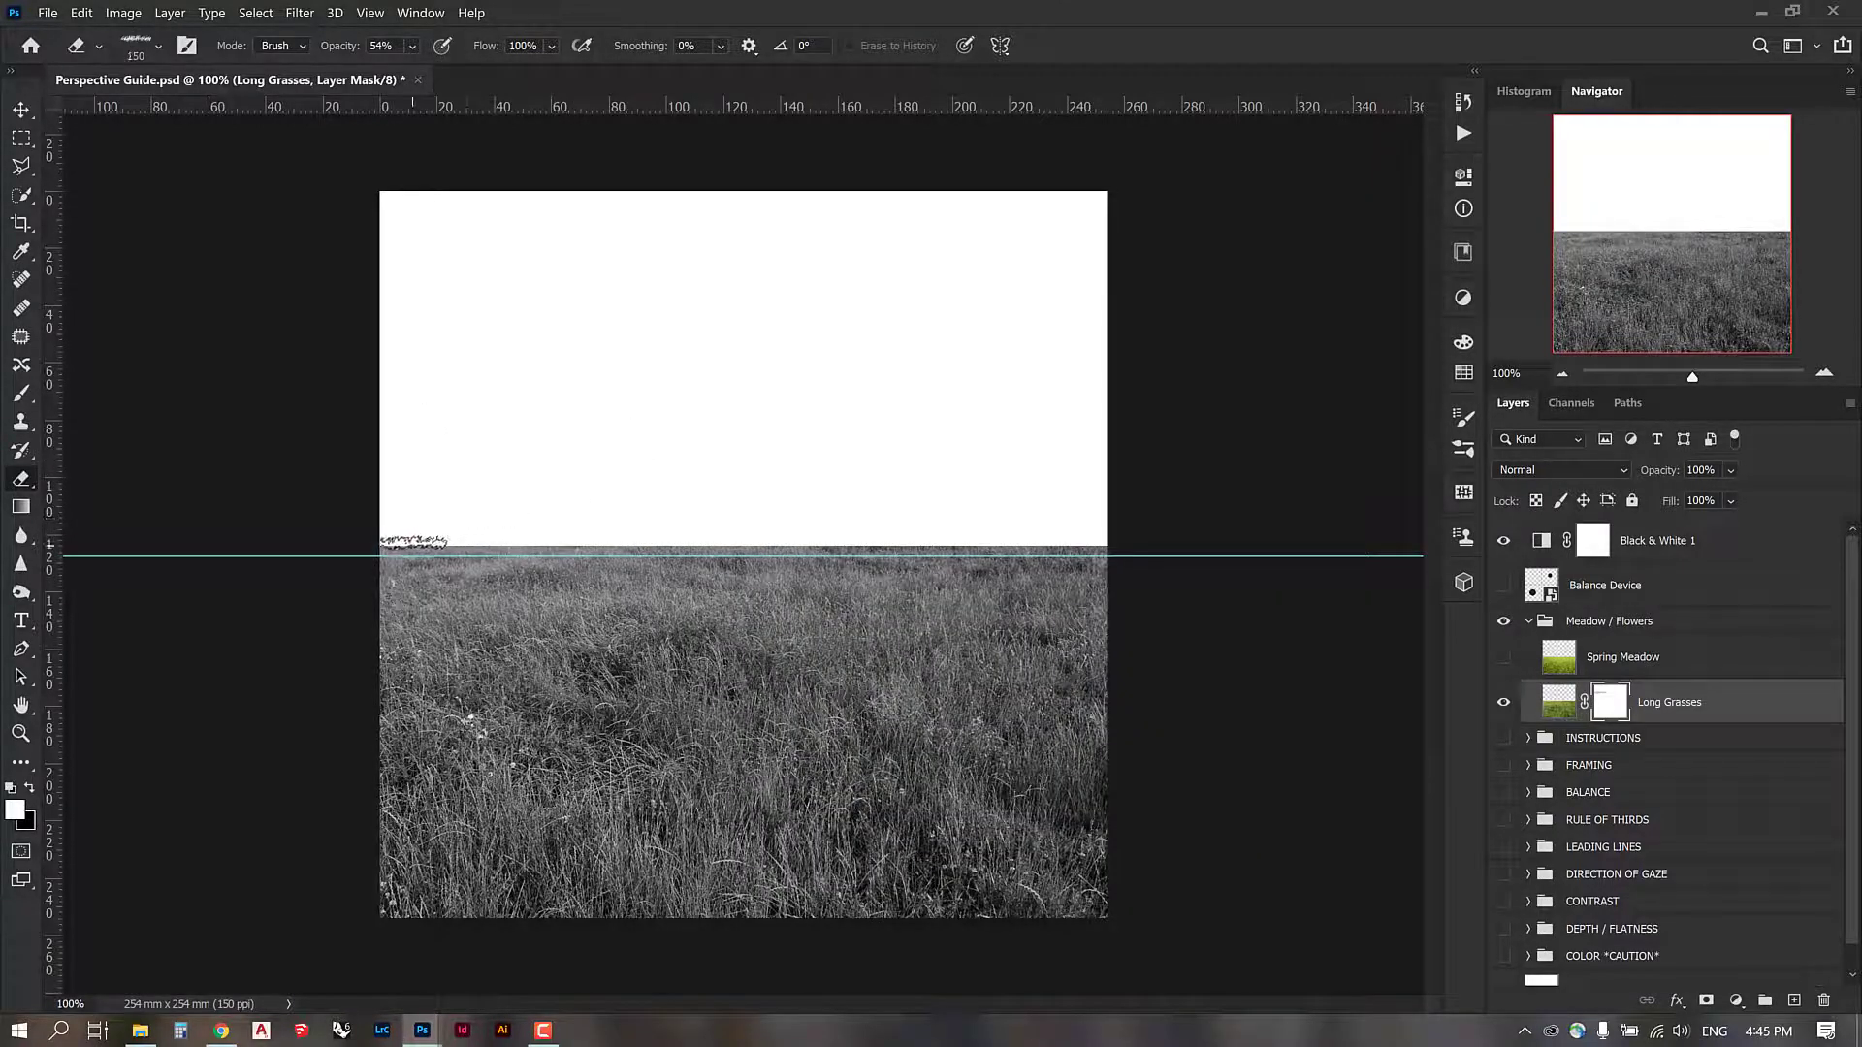
pyautogui.click(446, 546)
pyautogui.click(411, 548)
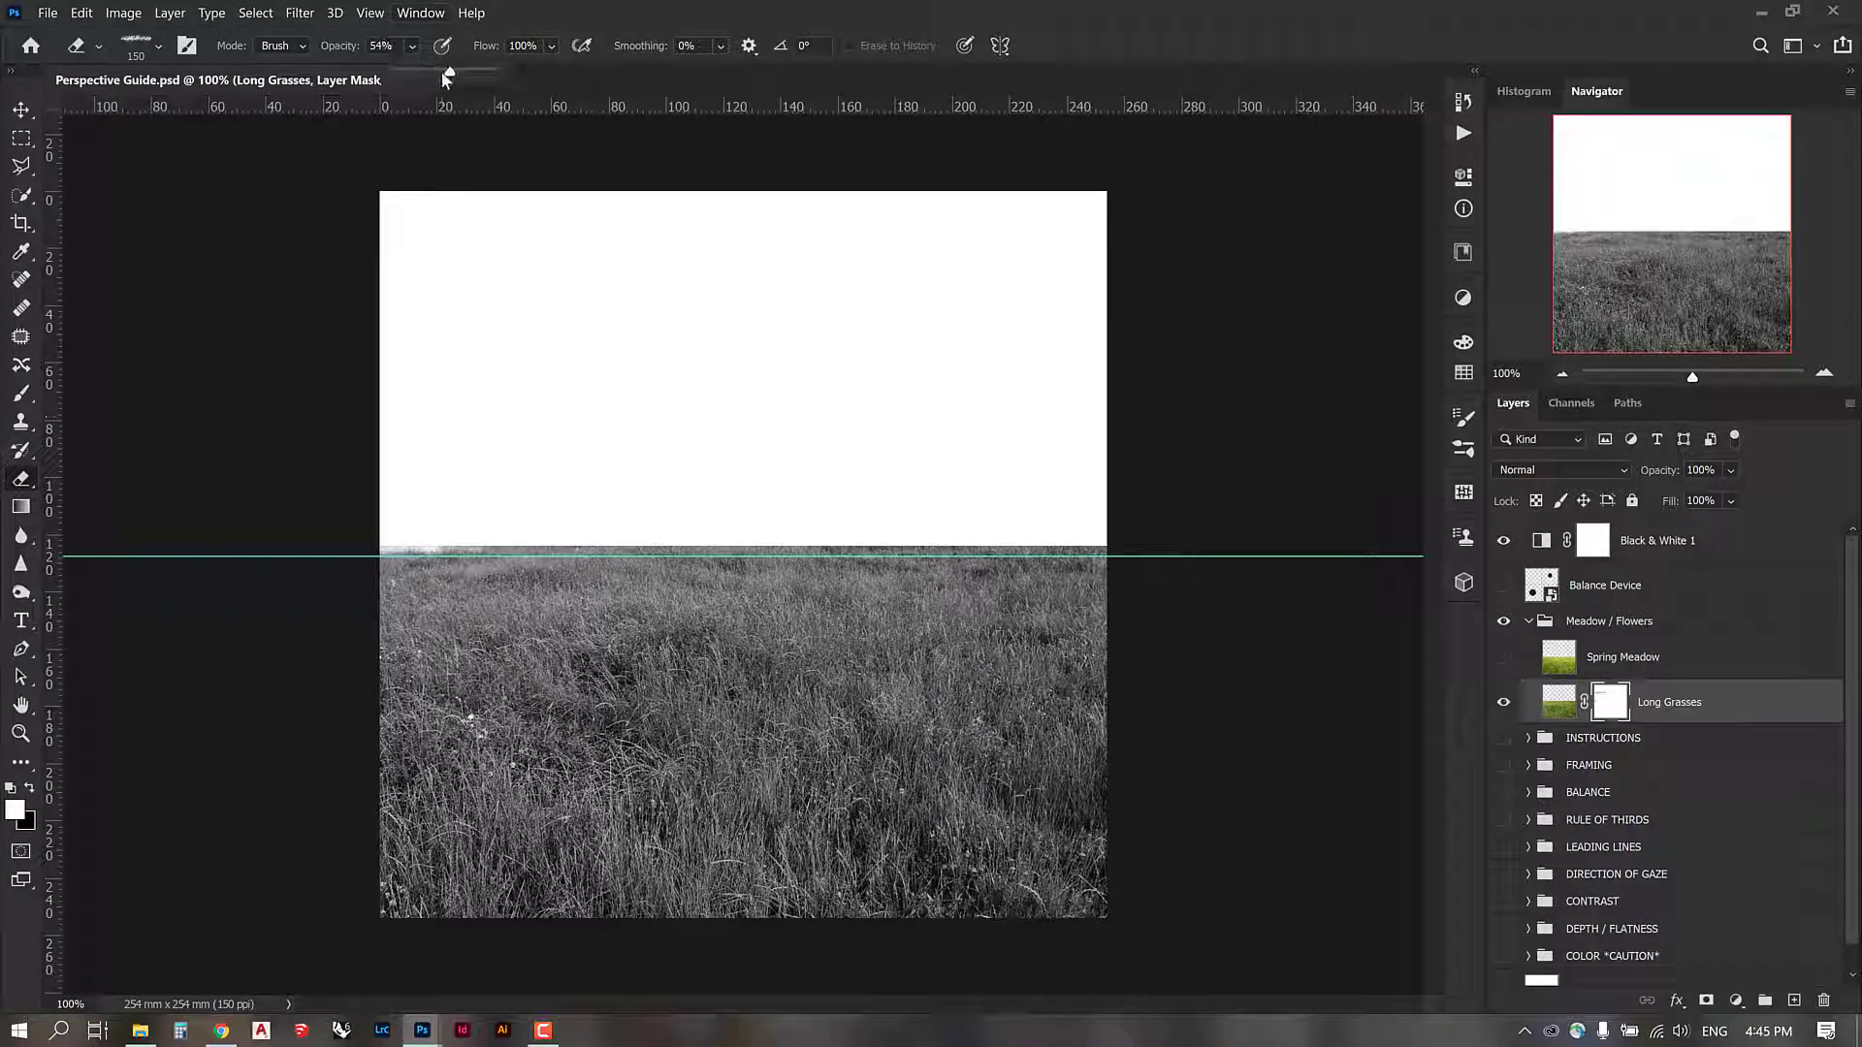
# Step: Raise the Eraser opacity to 100% and erase a ragged grass edge along the left part of the Long Grasses horizon
pyautogui.moveTo(443, 76); pyautogui.dragTo(504, 78)
pyautogui.click(413, 542)
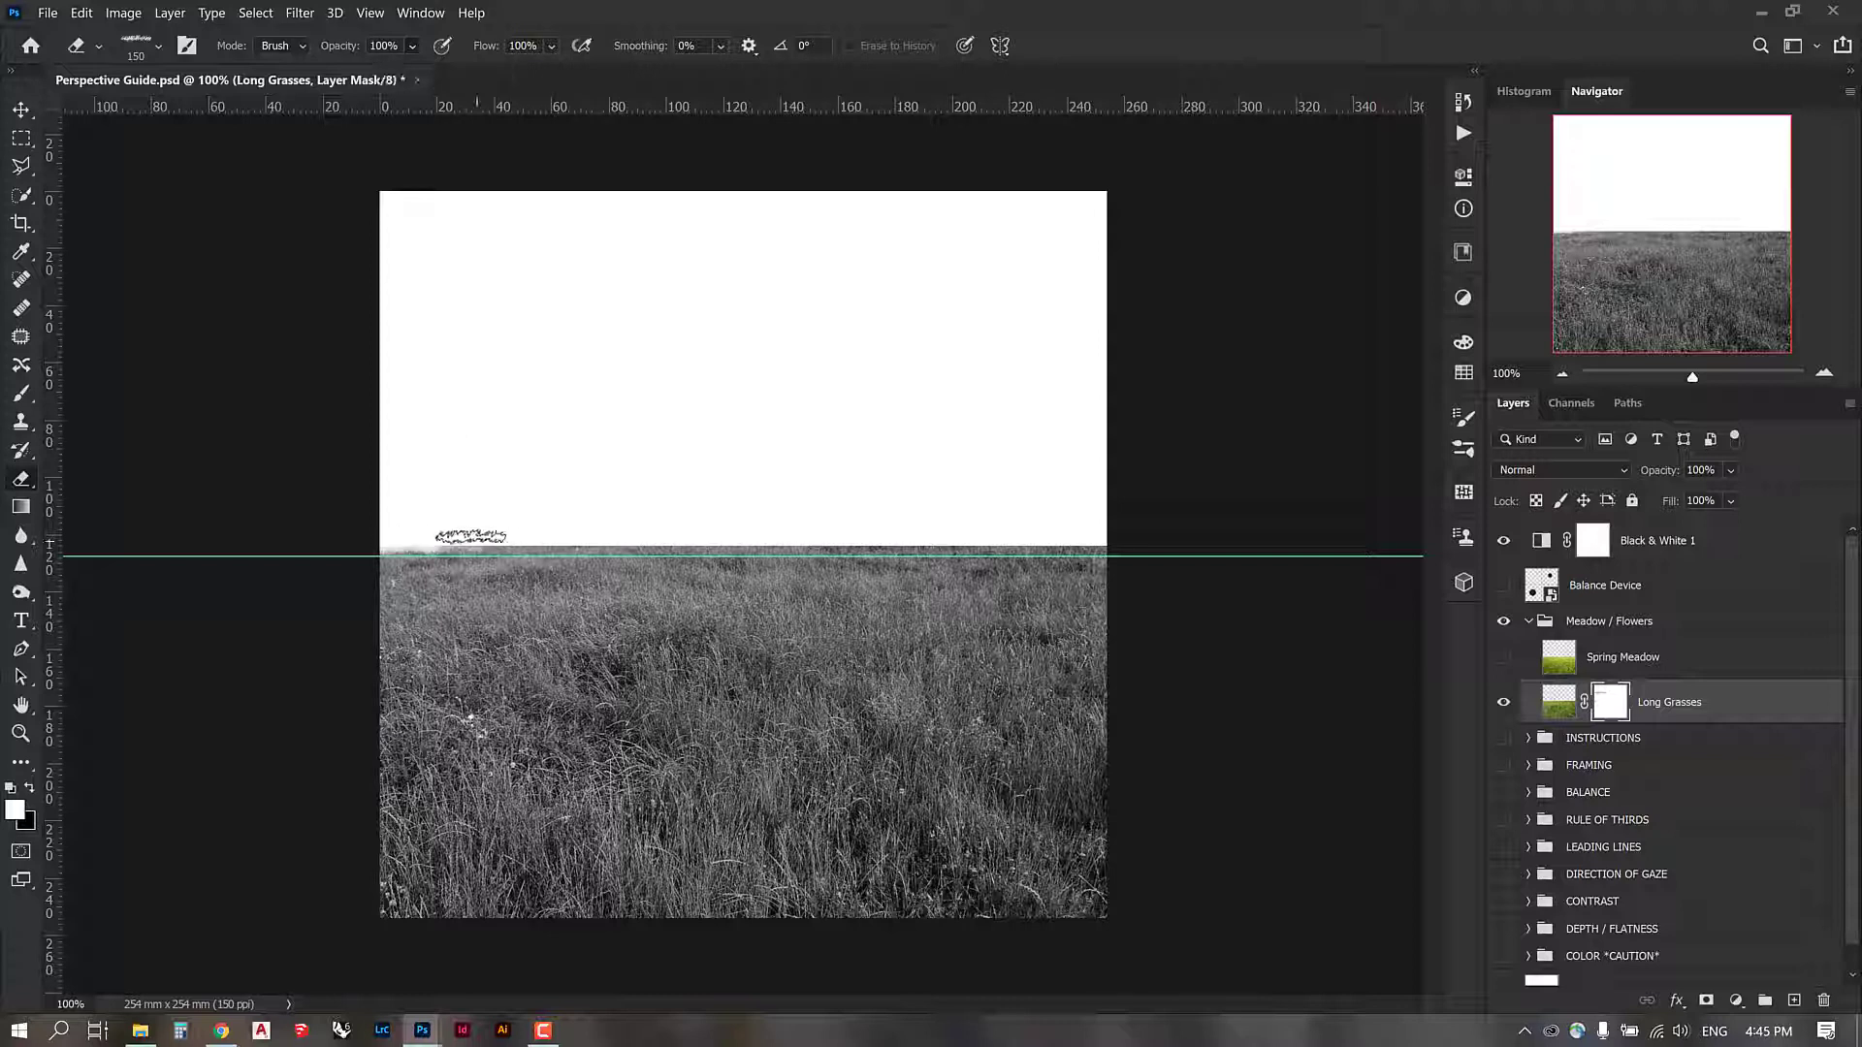
pyautogui.click(408, 542)
pyautogui.click(436, 544)
pyautogui.click(465, 544)
pyautogui.click(492, 546)
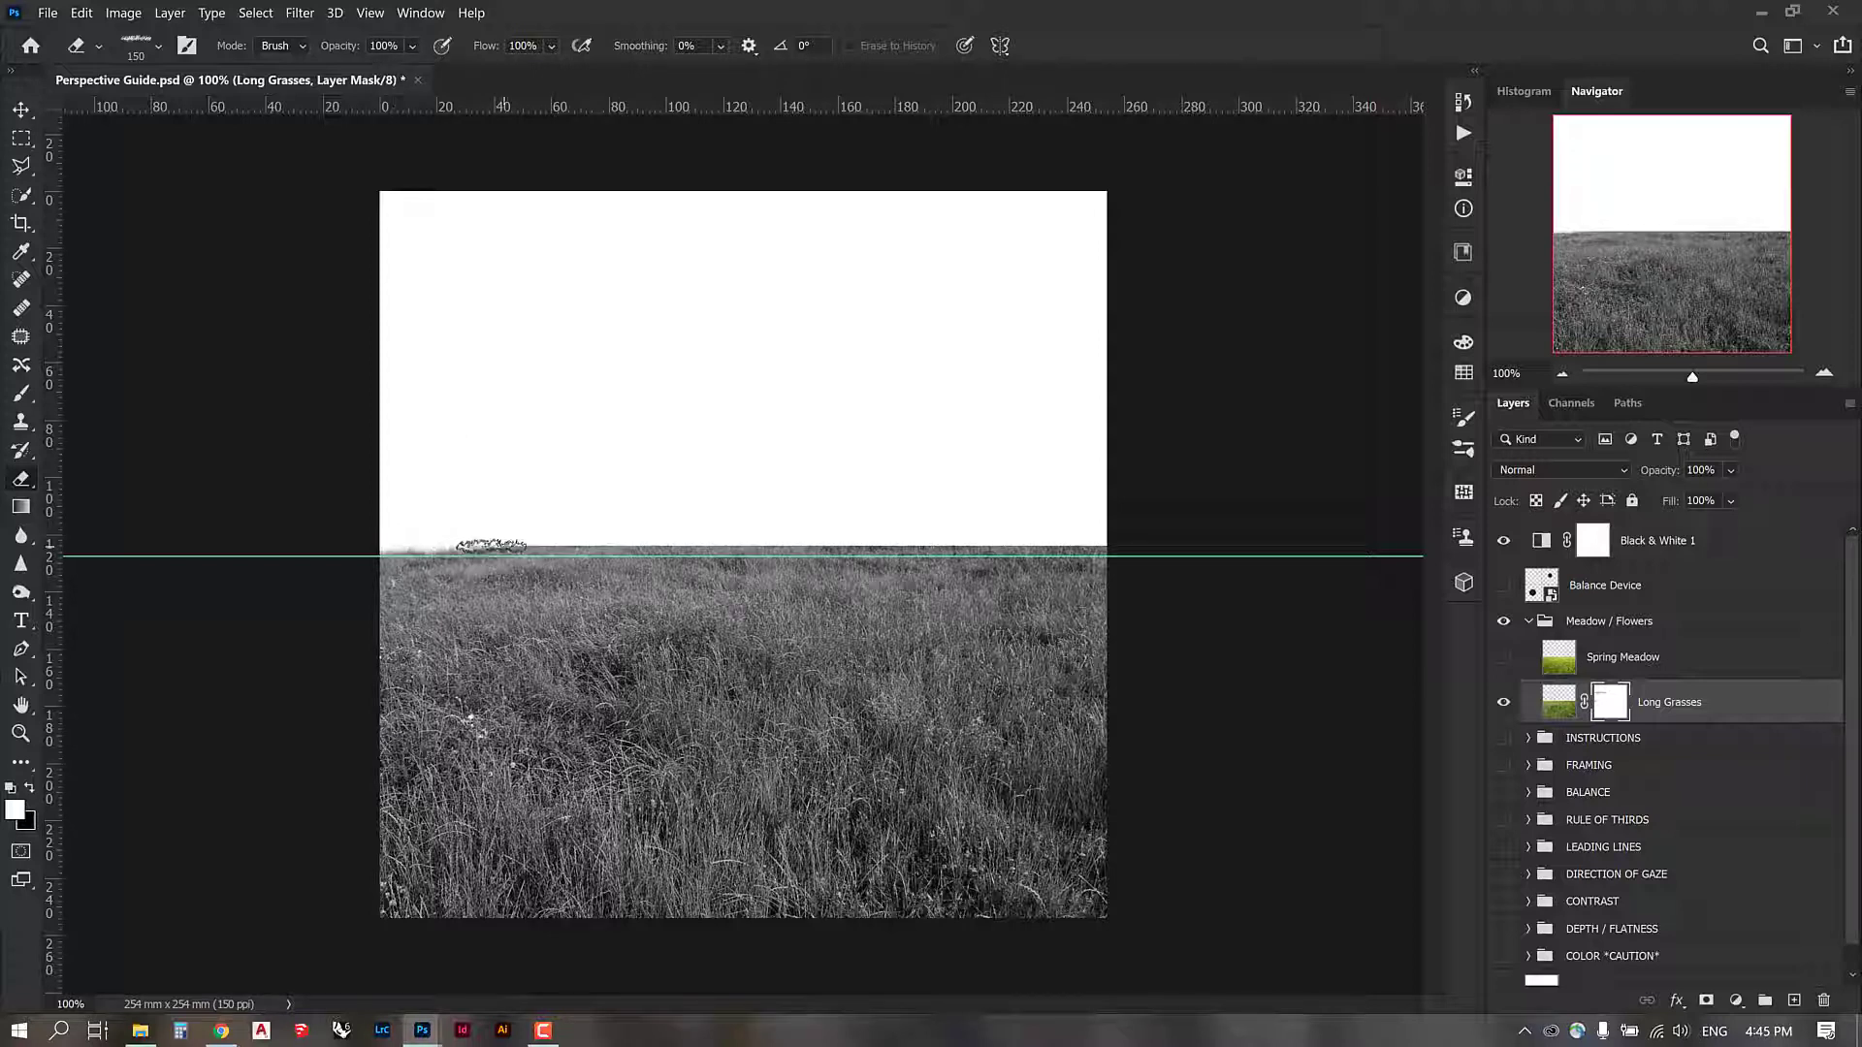
pyautogui.click(481, 545)
pyautogui.click(511, 548)
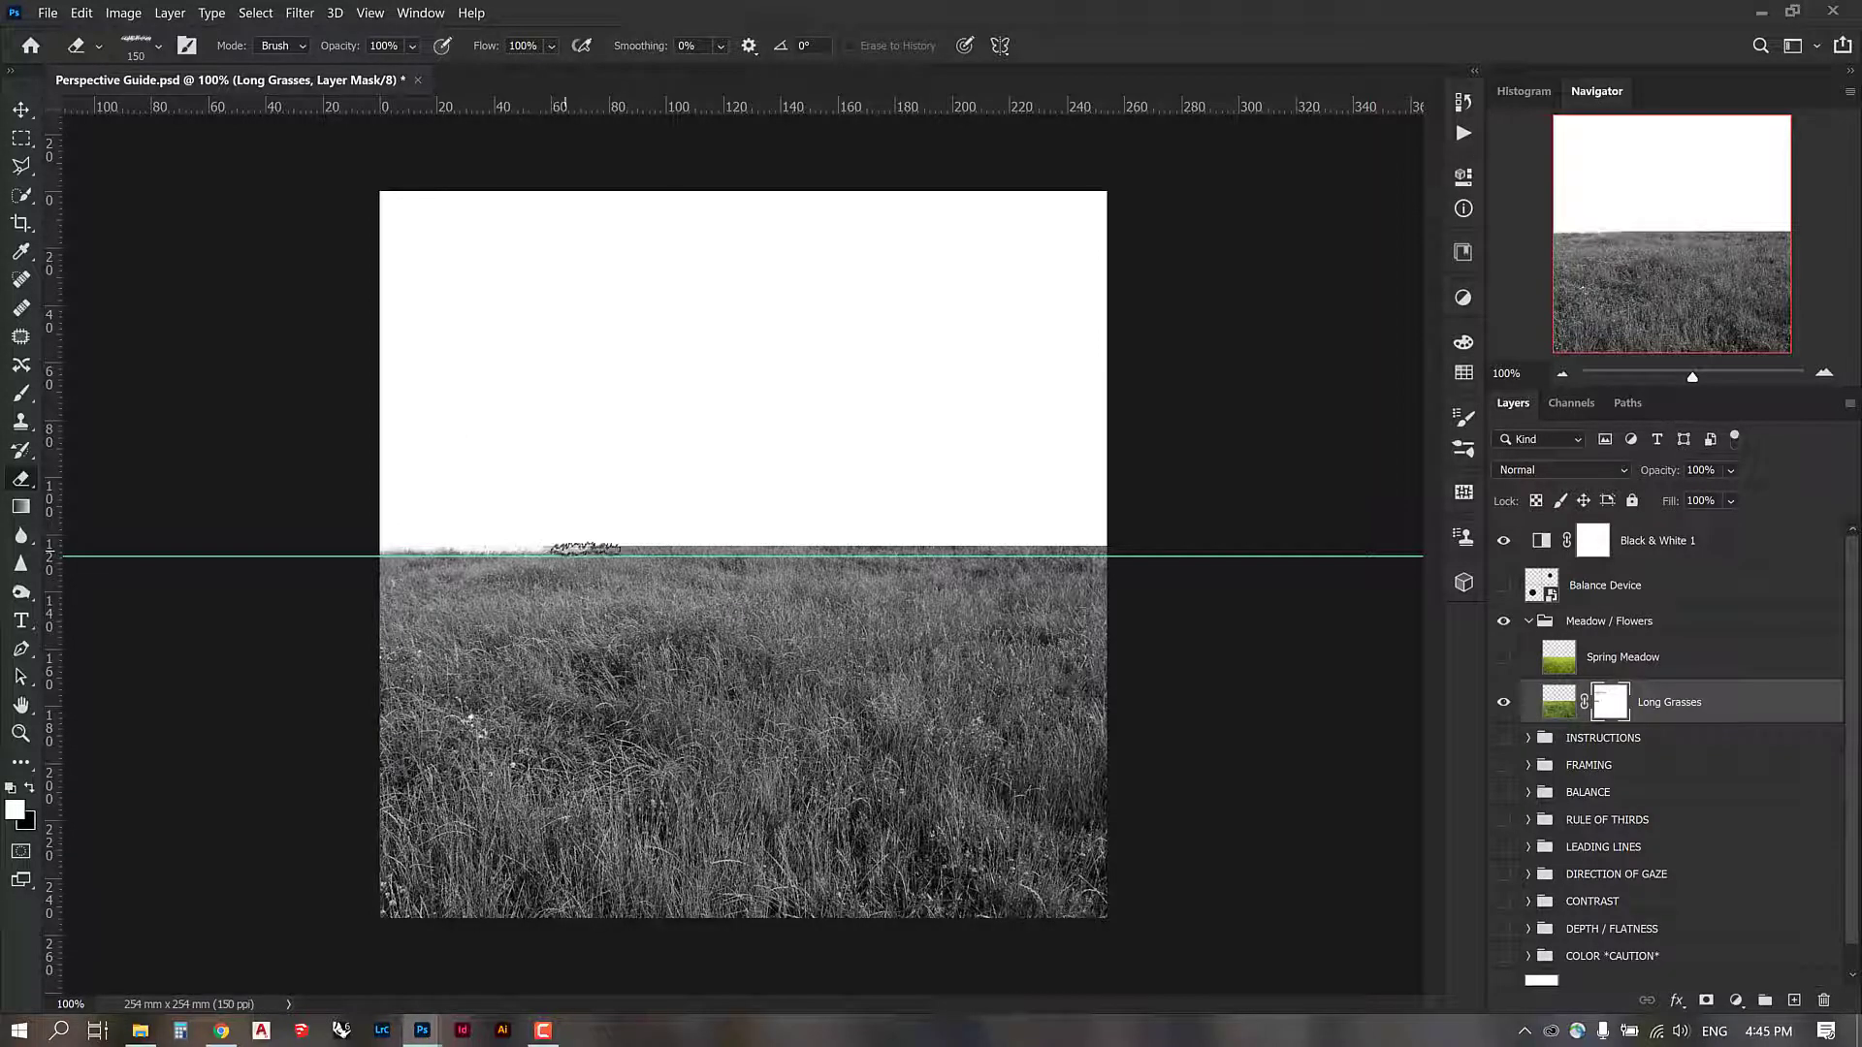
pyautogui.click(572, 548)
pyautogui.click(536, 550)
# Step: Enlarge the Eraser to 200 px and roughen the rest of the Long Grasses horizon to the right edge
pyautogui.press(']')
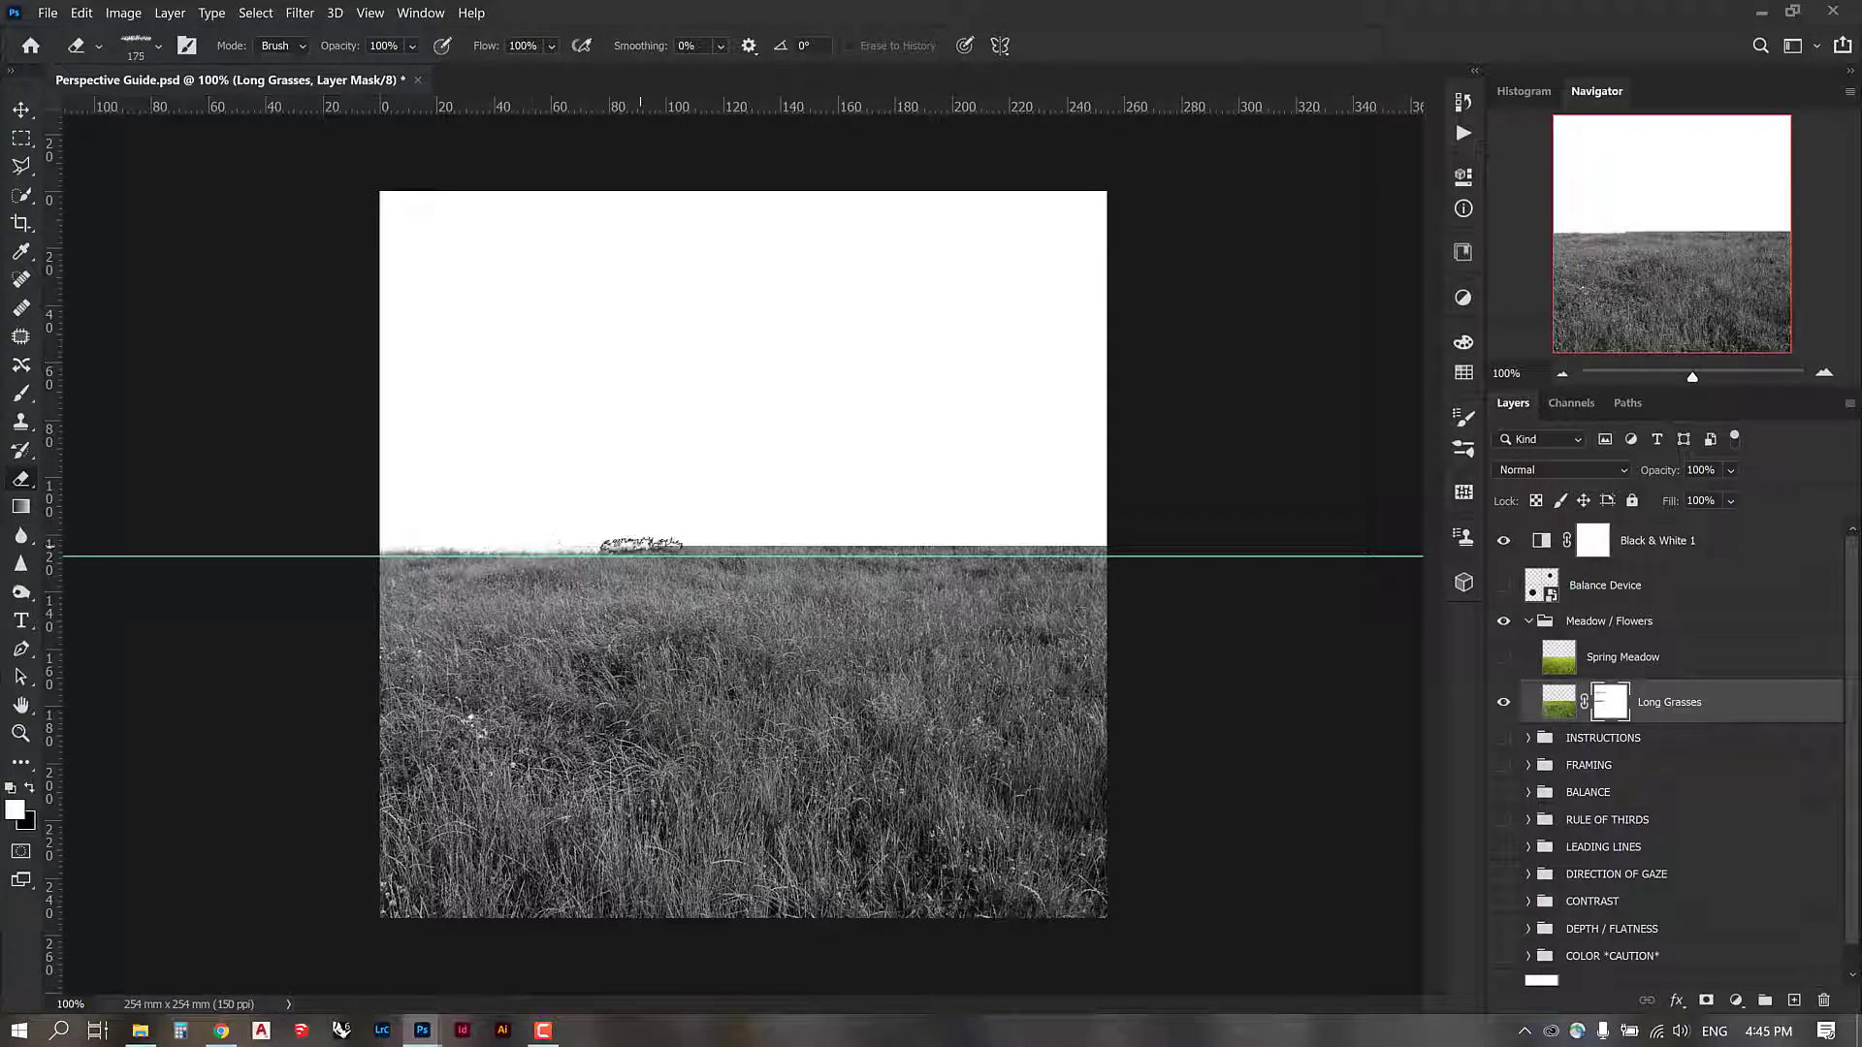
pyautogui.press(']')
pyautogui.moveTo(449, 533); pyautogui.dragTo(1011, 531)
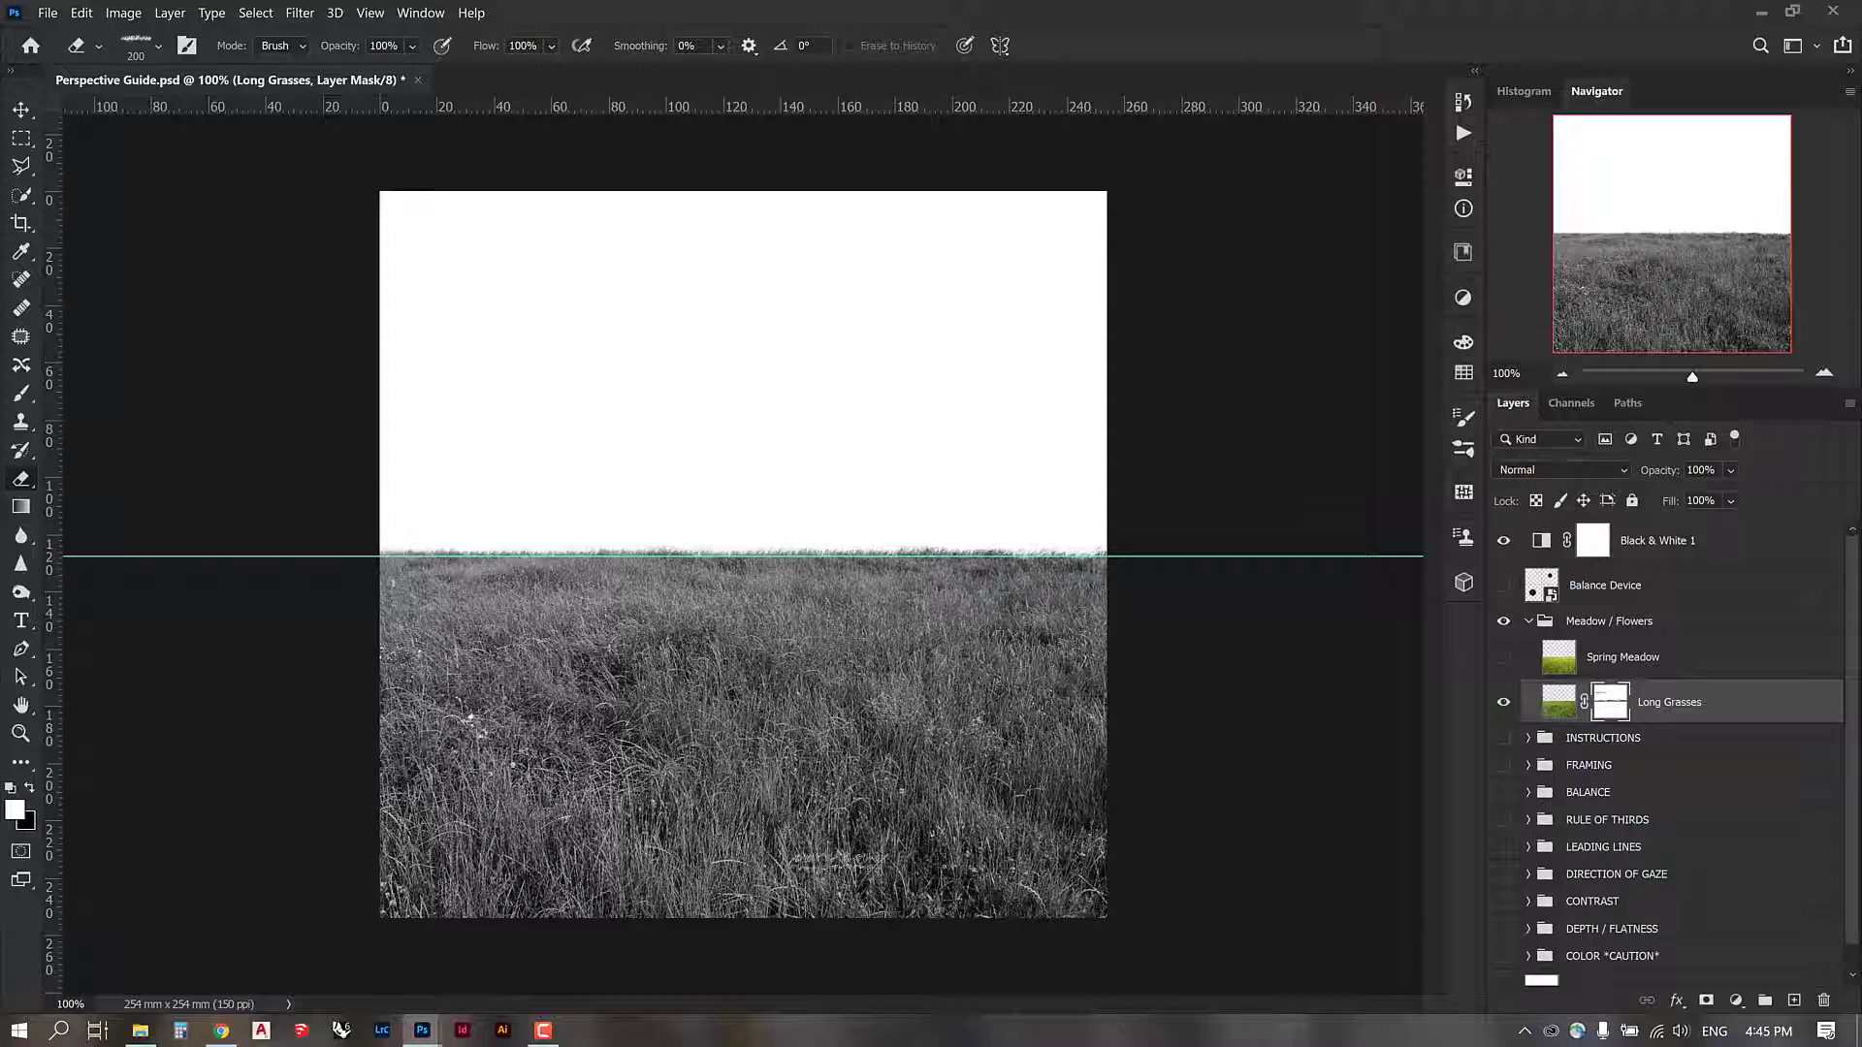
pyautogui.click(30, 109)
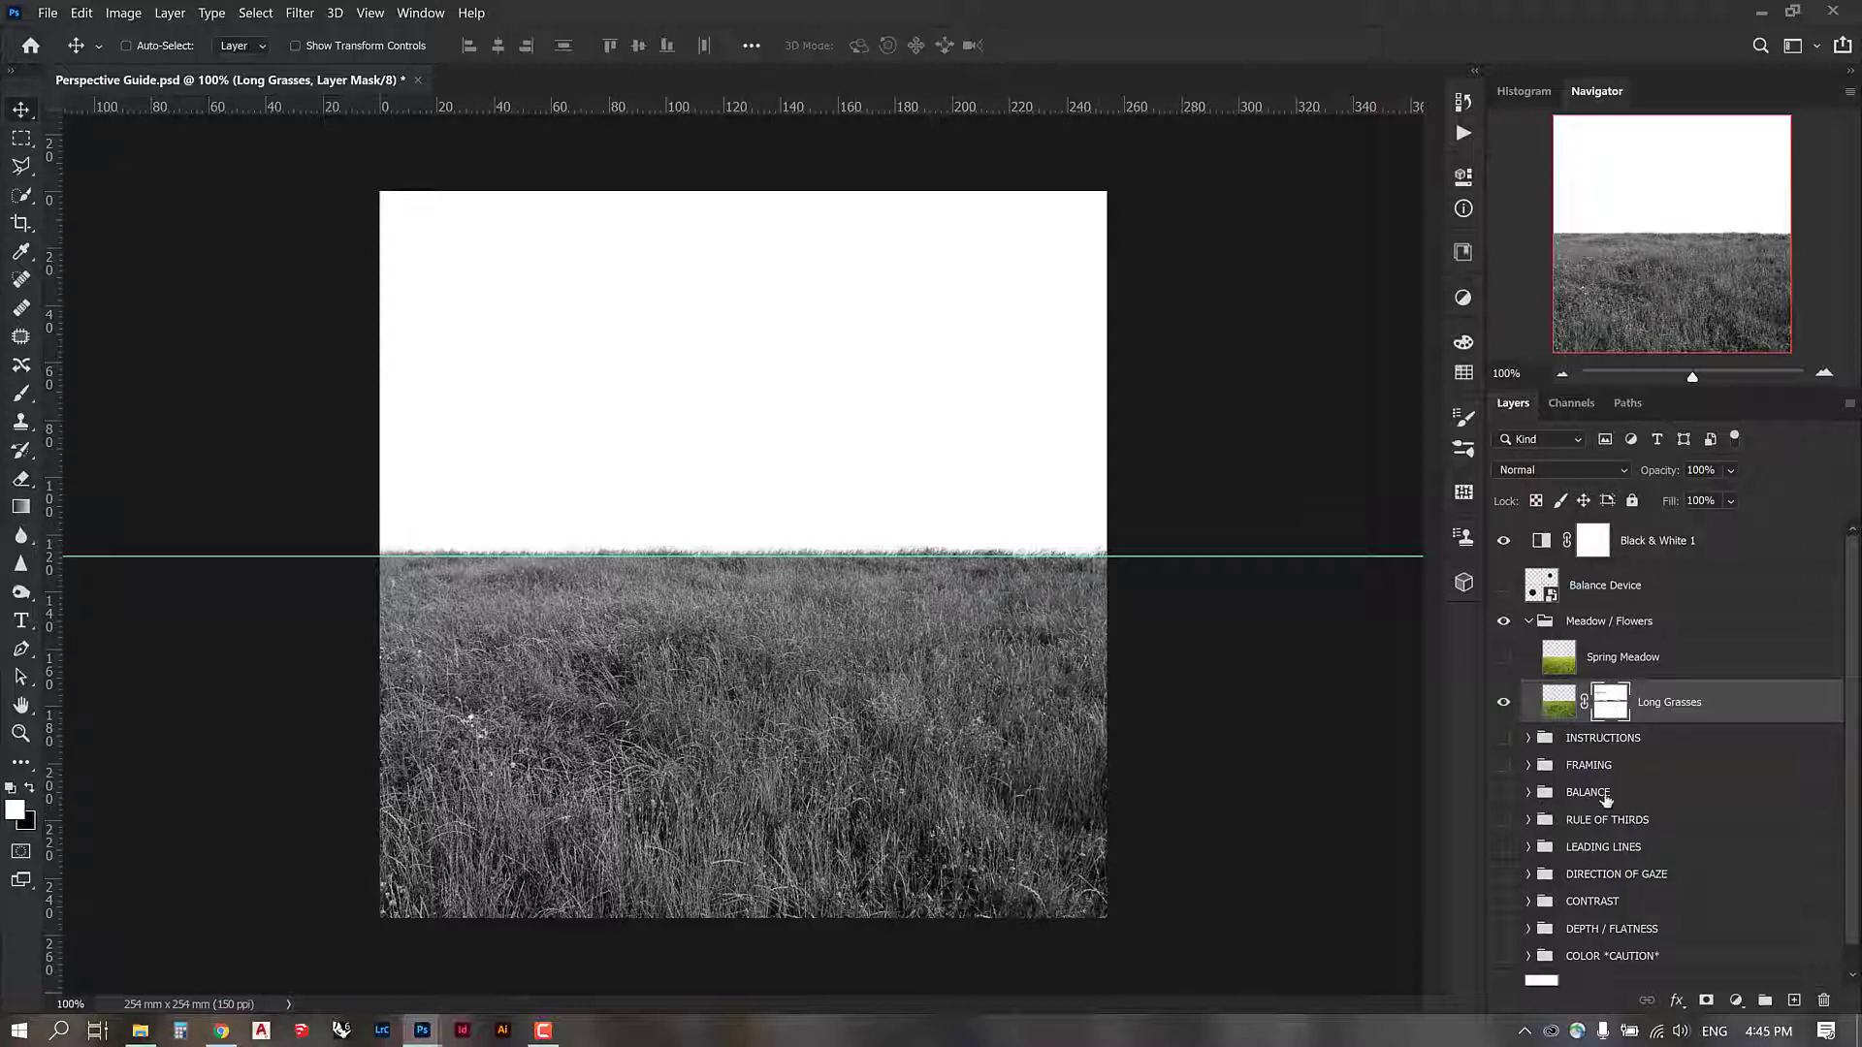
# Step: Show the Spring Meadow layer and set it to Screen blending at 45% opacity
pyautogui.click(1505, 657)
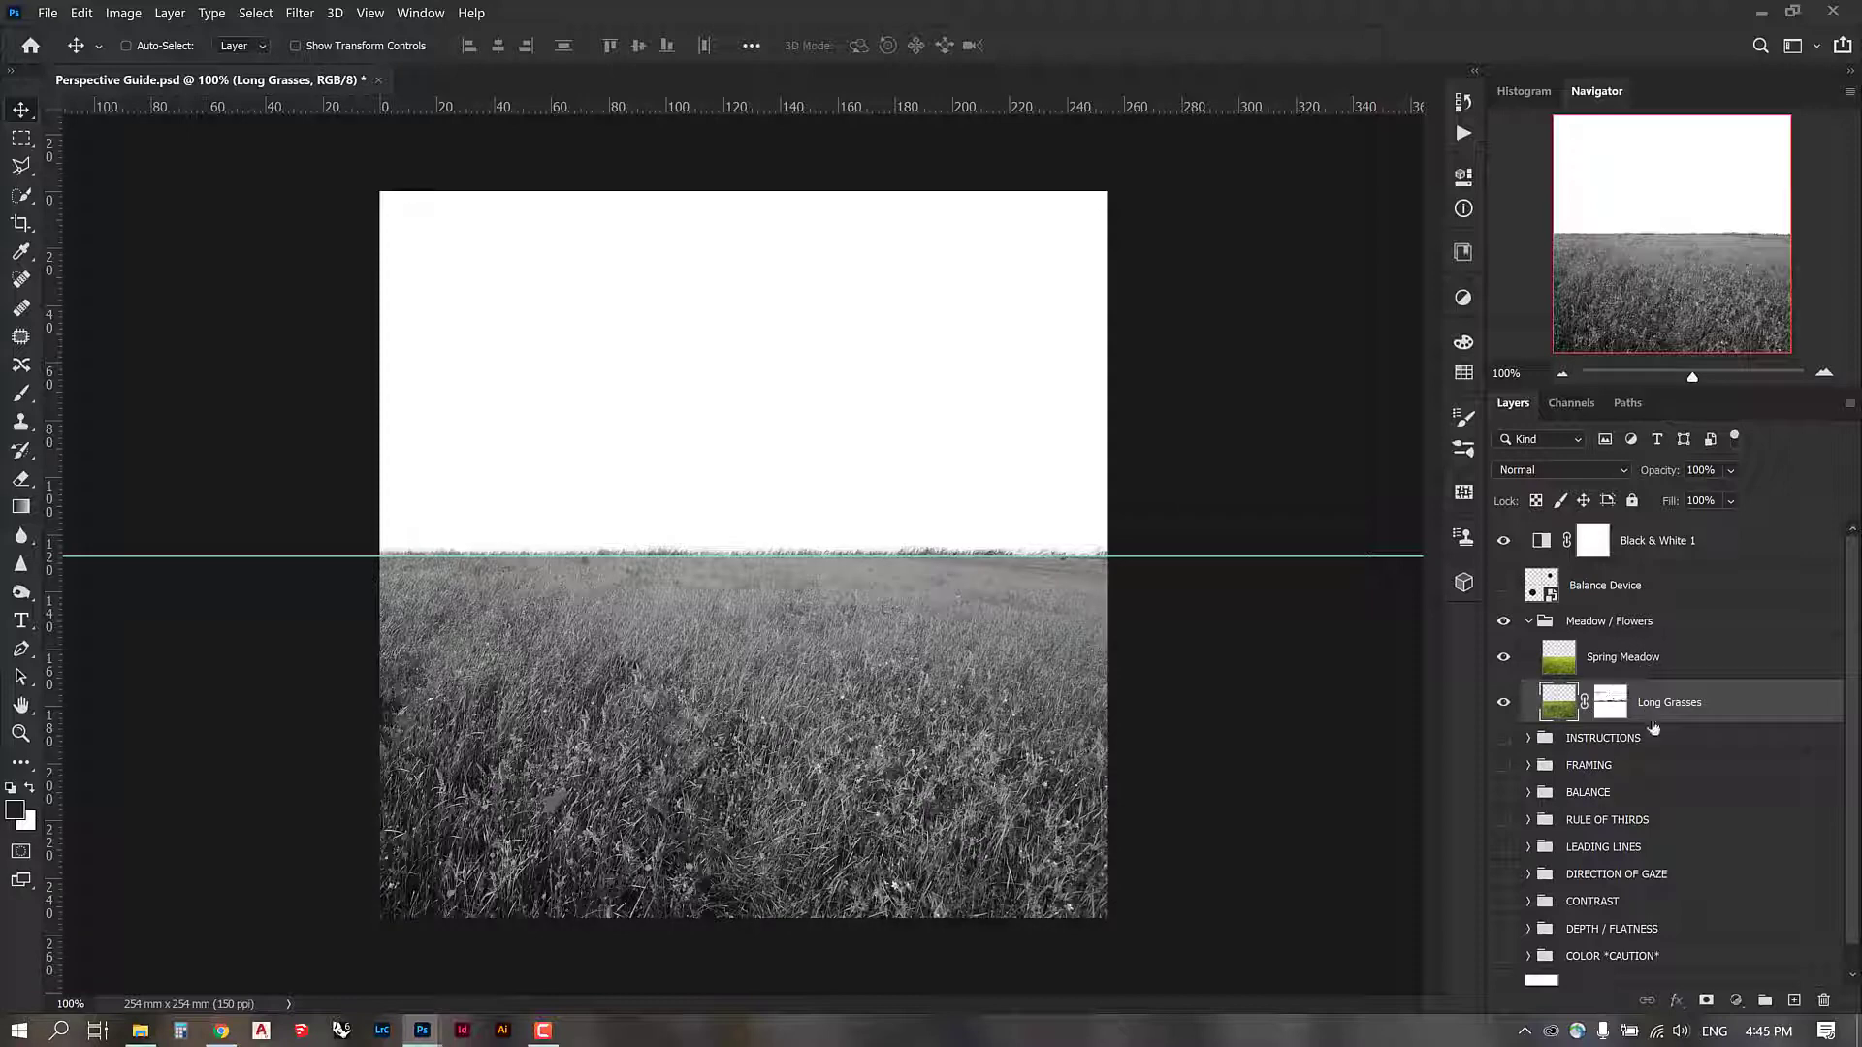
pyautogui.click(1641, 662)
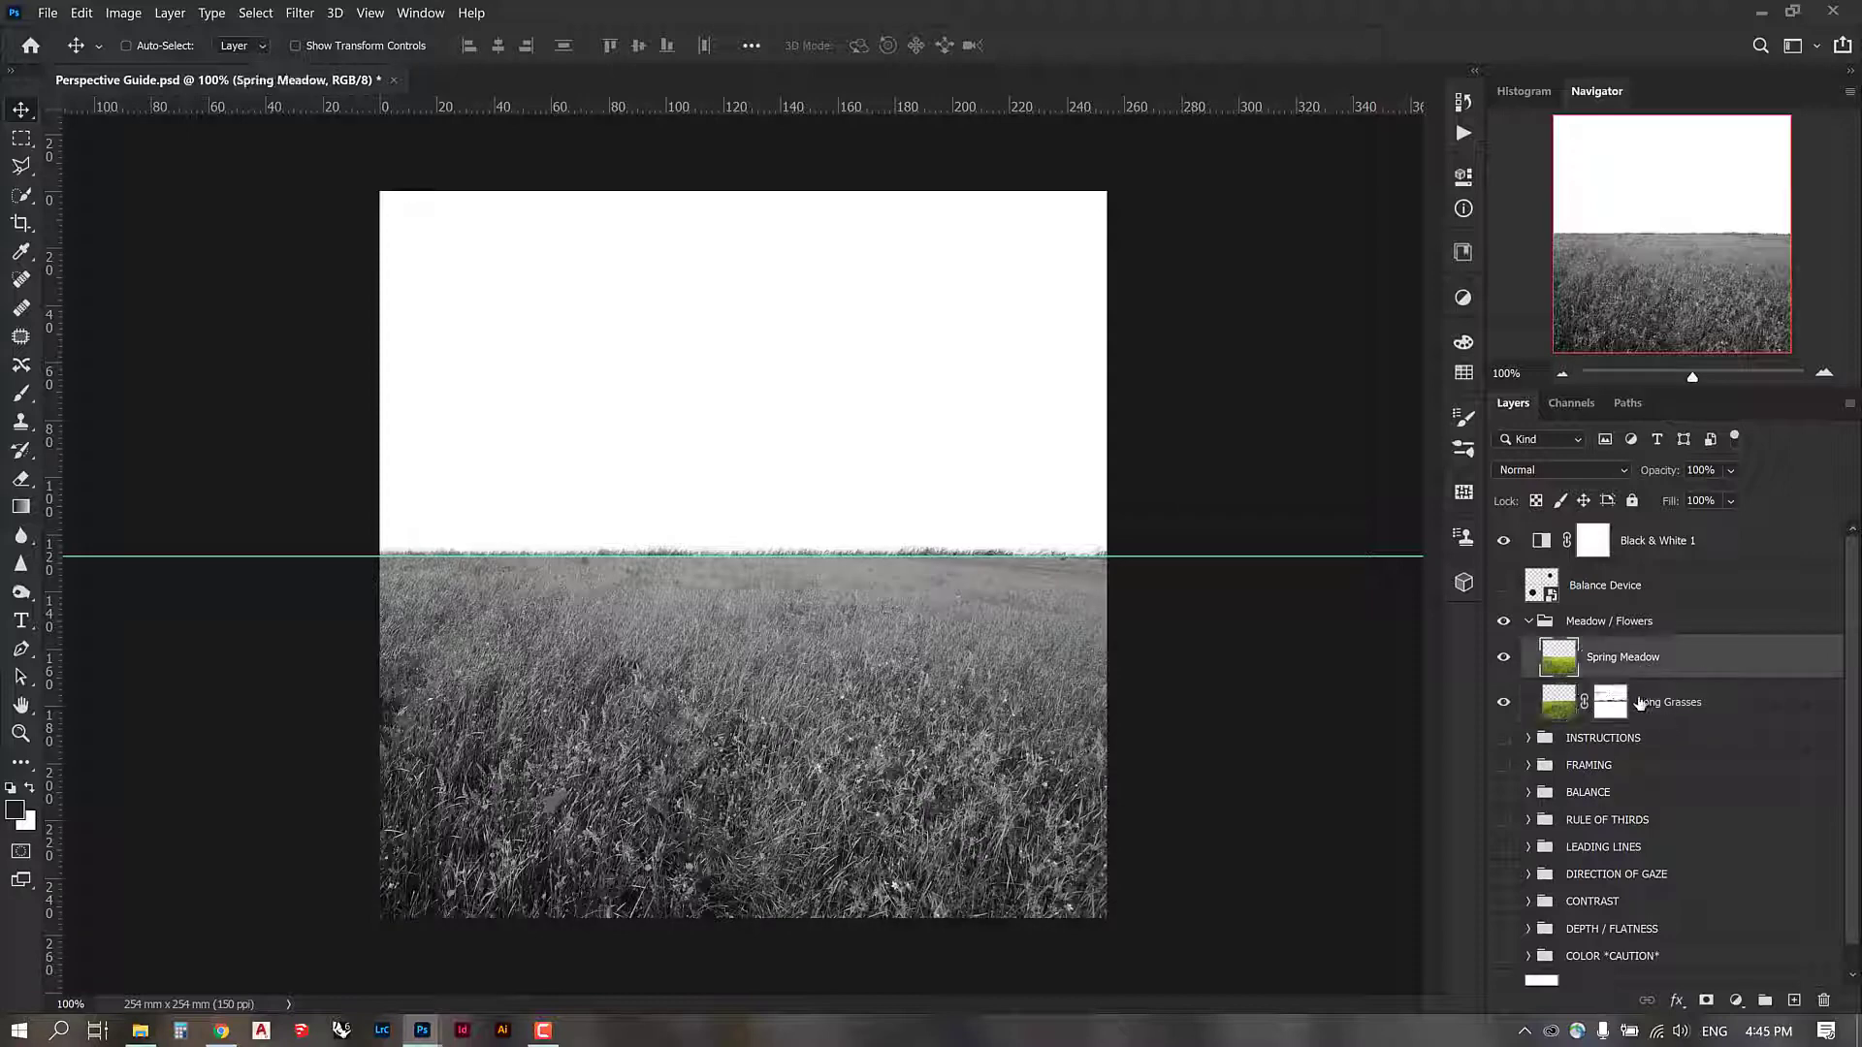
pyautogui.click(1565, 473)
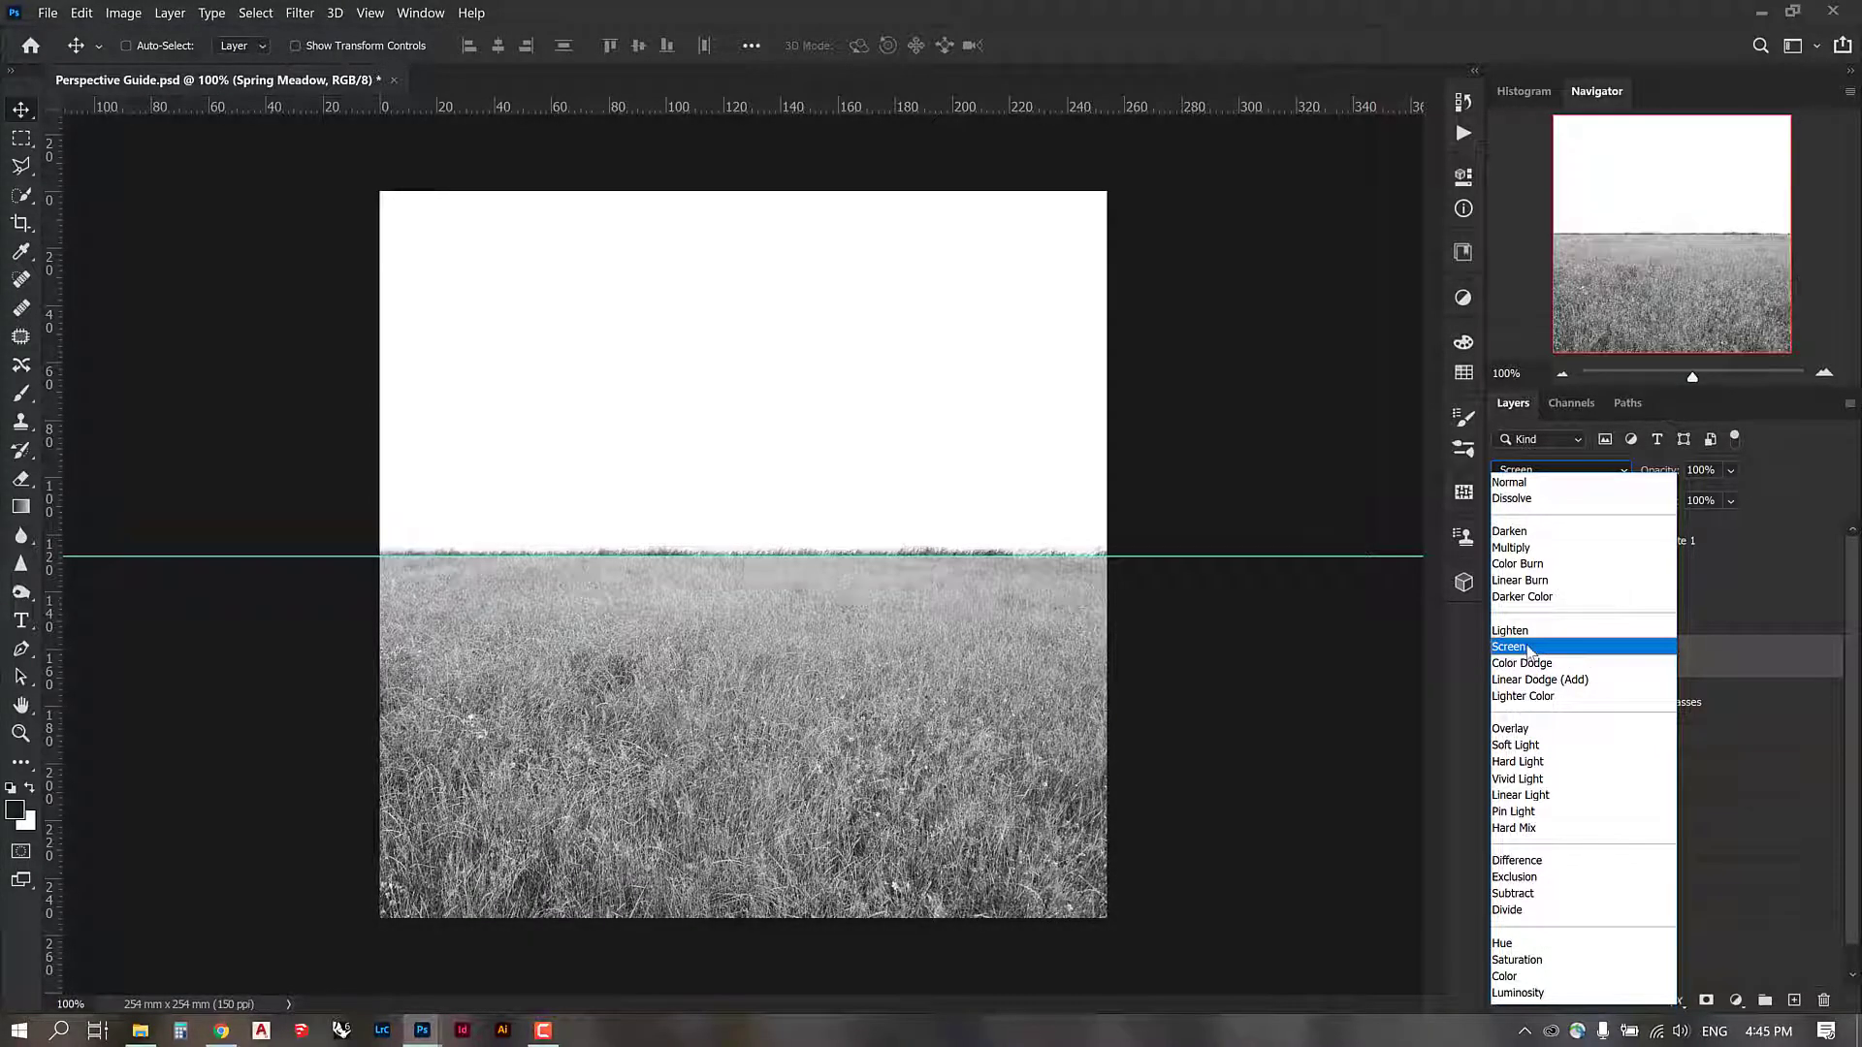
pyautogui.click(1529, 647)
pyautogui.click(1707, 469)
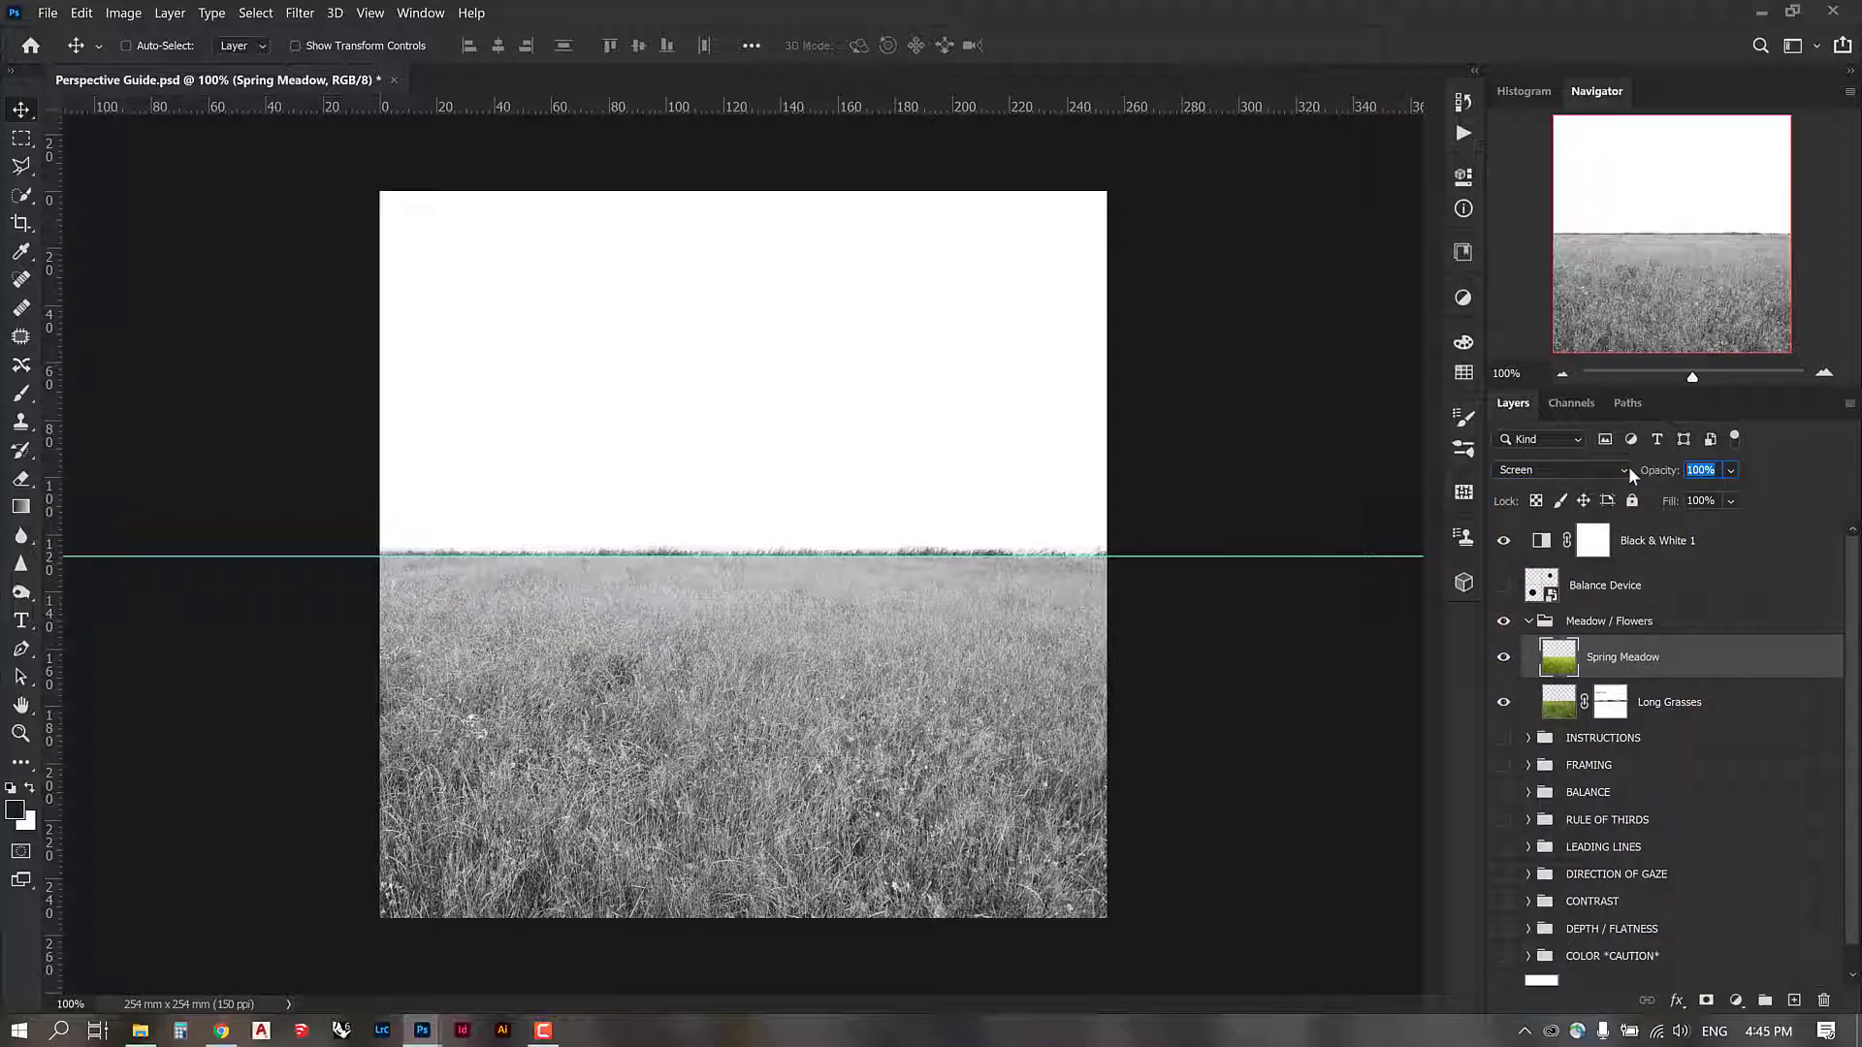
pyautogui.write('45')
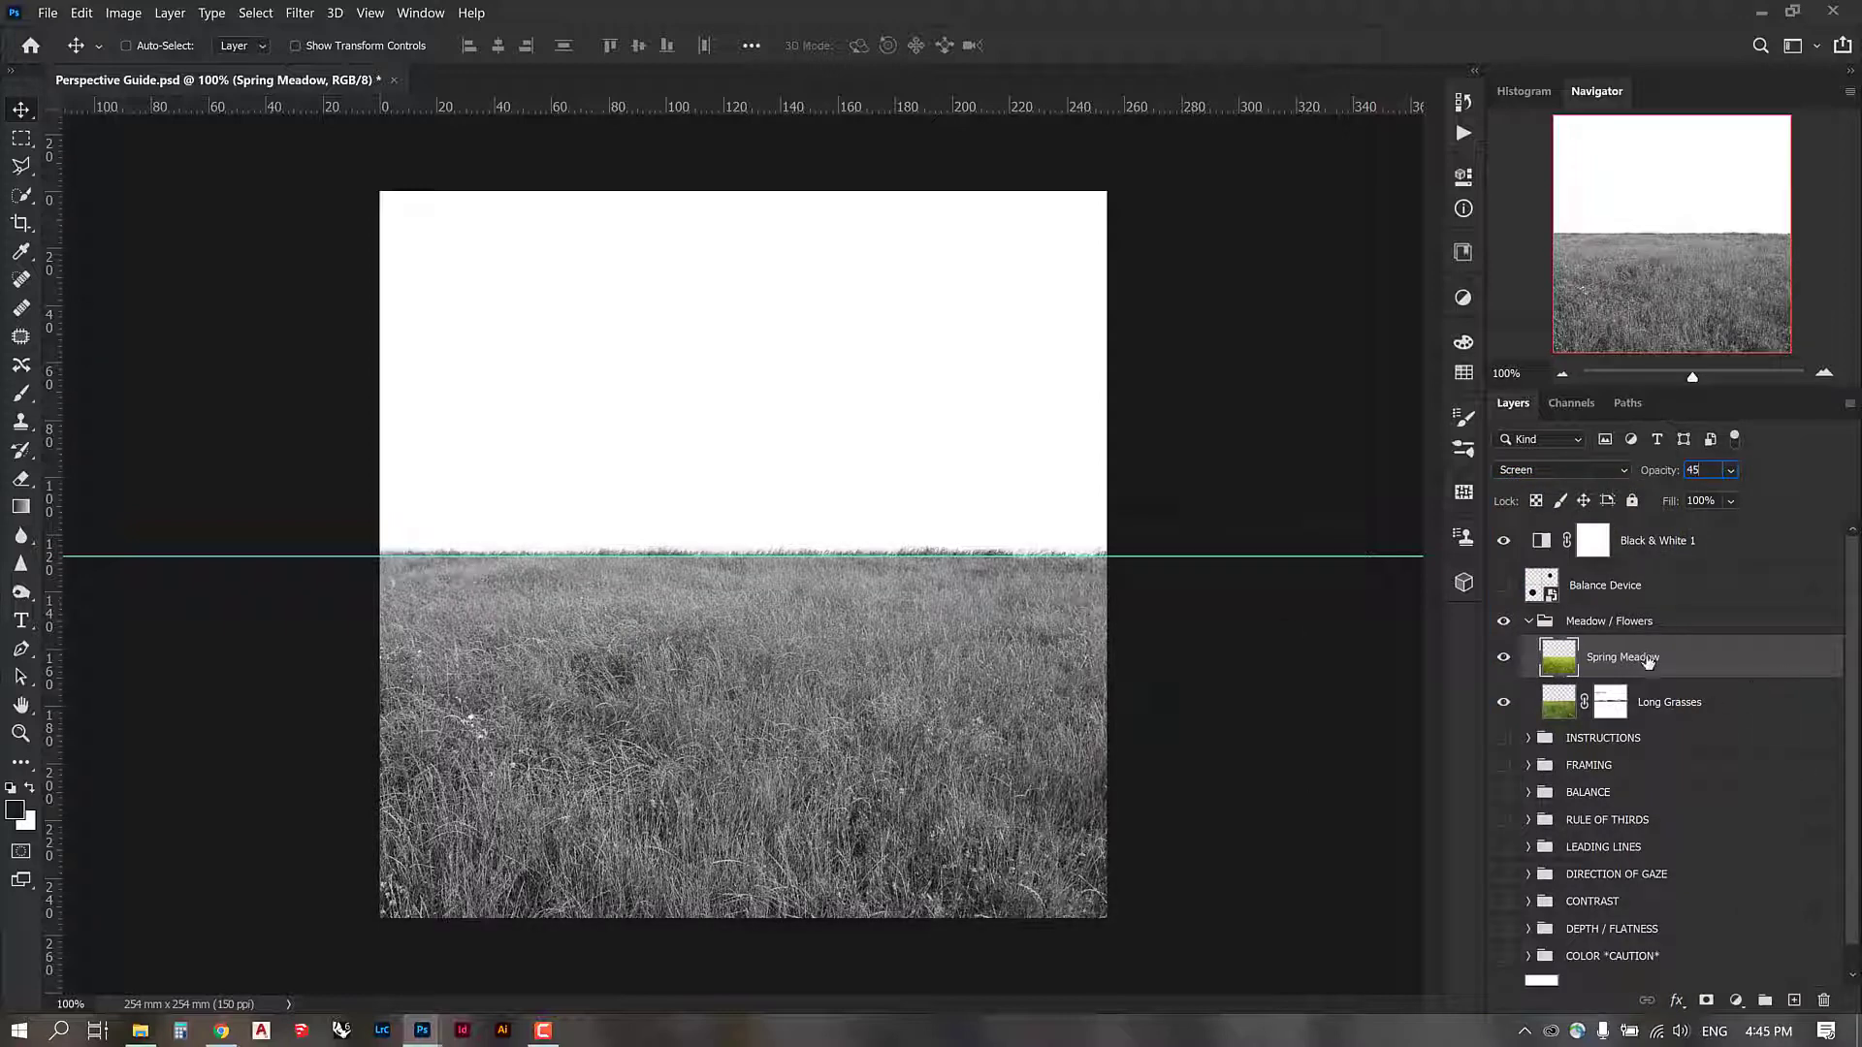
# Step: Duplicate the Spring Meadow layer and set the copy's blend mode to Overlay
pyautogui.hotkey('ctrl', 'j')
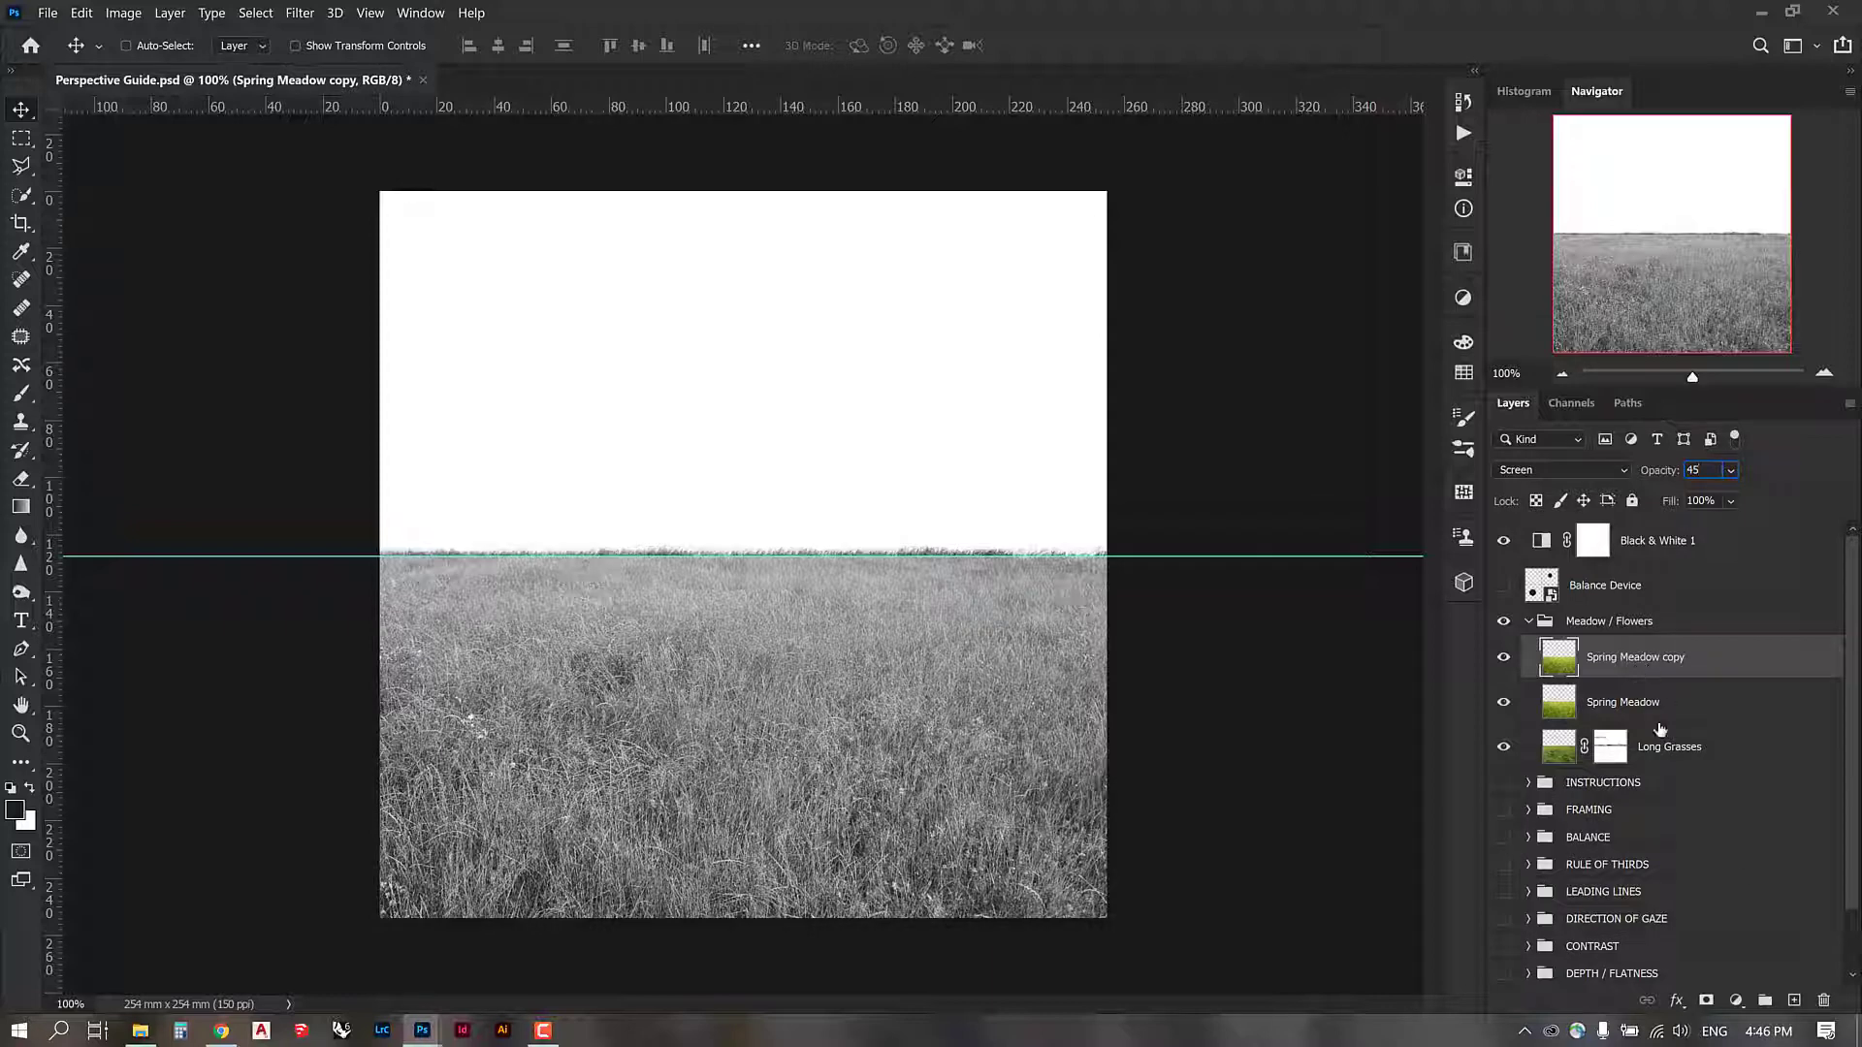
pyautogui.click(1614, 469)
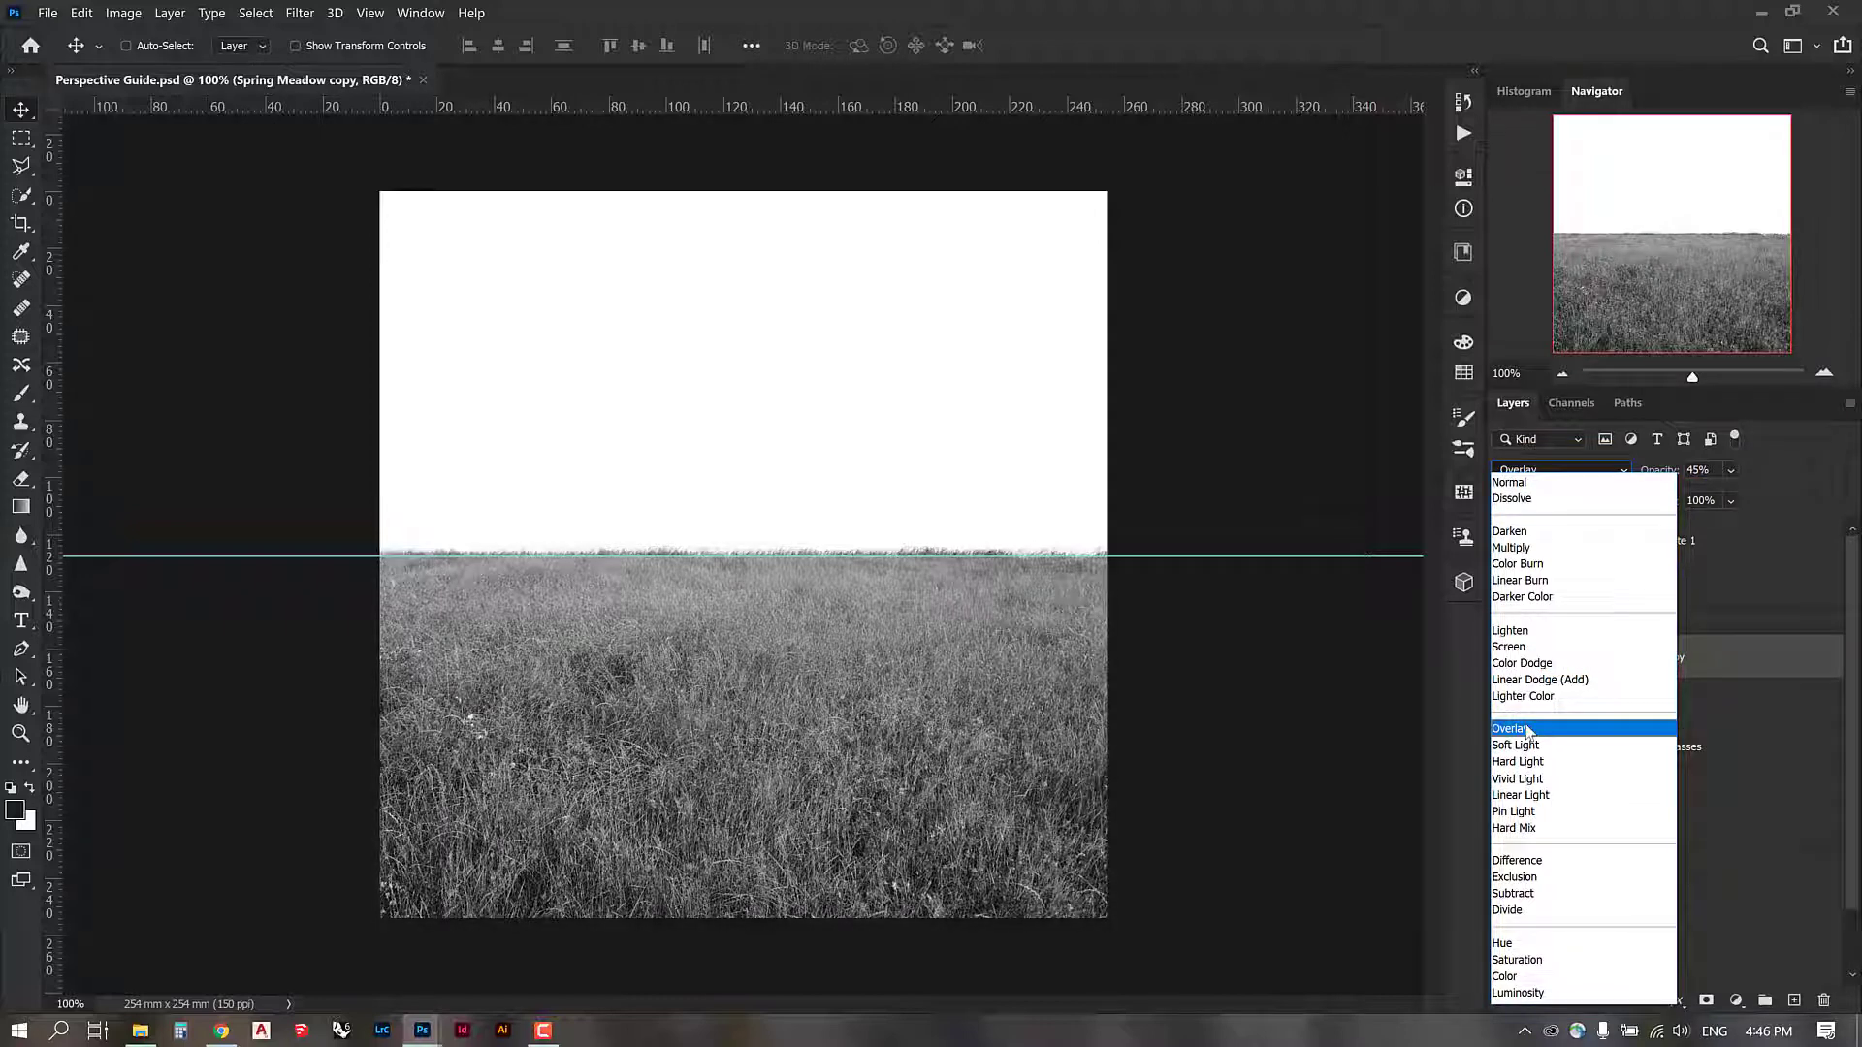
pyautogui.click(1529, 729)
# Step: Group the two Spring Meadow layers as "Spring Meadow" and add a layer mask to the group
pyautogui.keyDown('shift'); pyautogui.click(1615, 706); pyautogui.keyUp('shift')
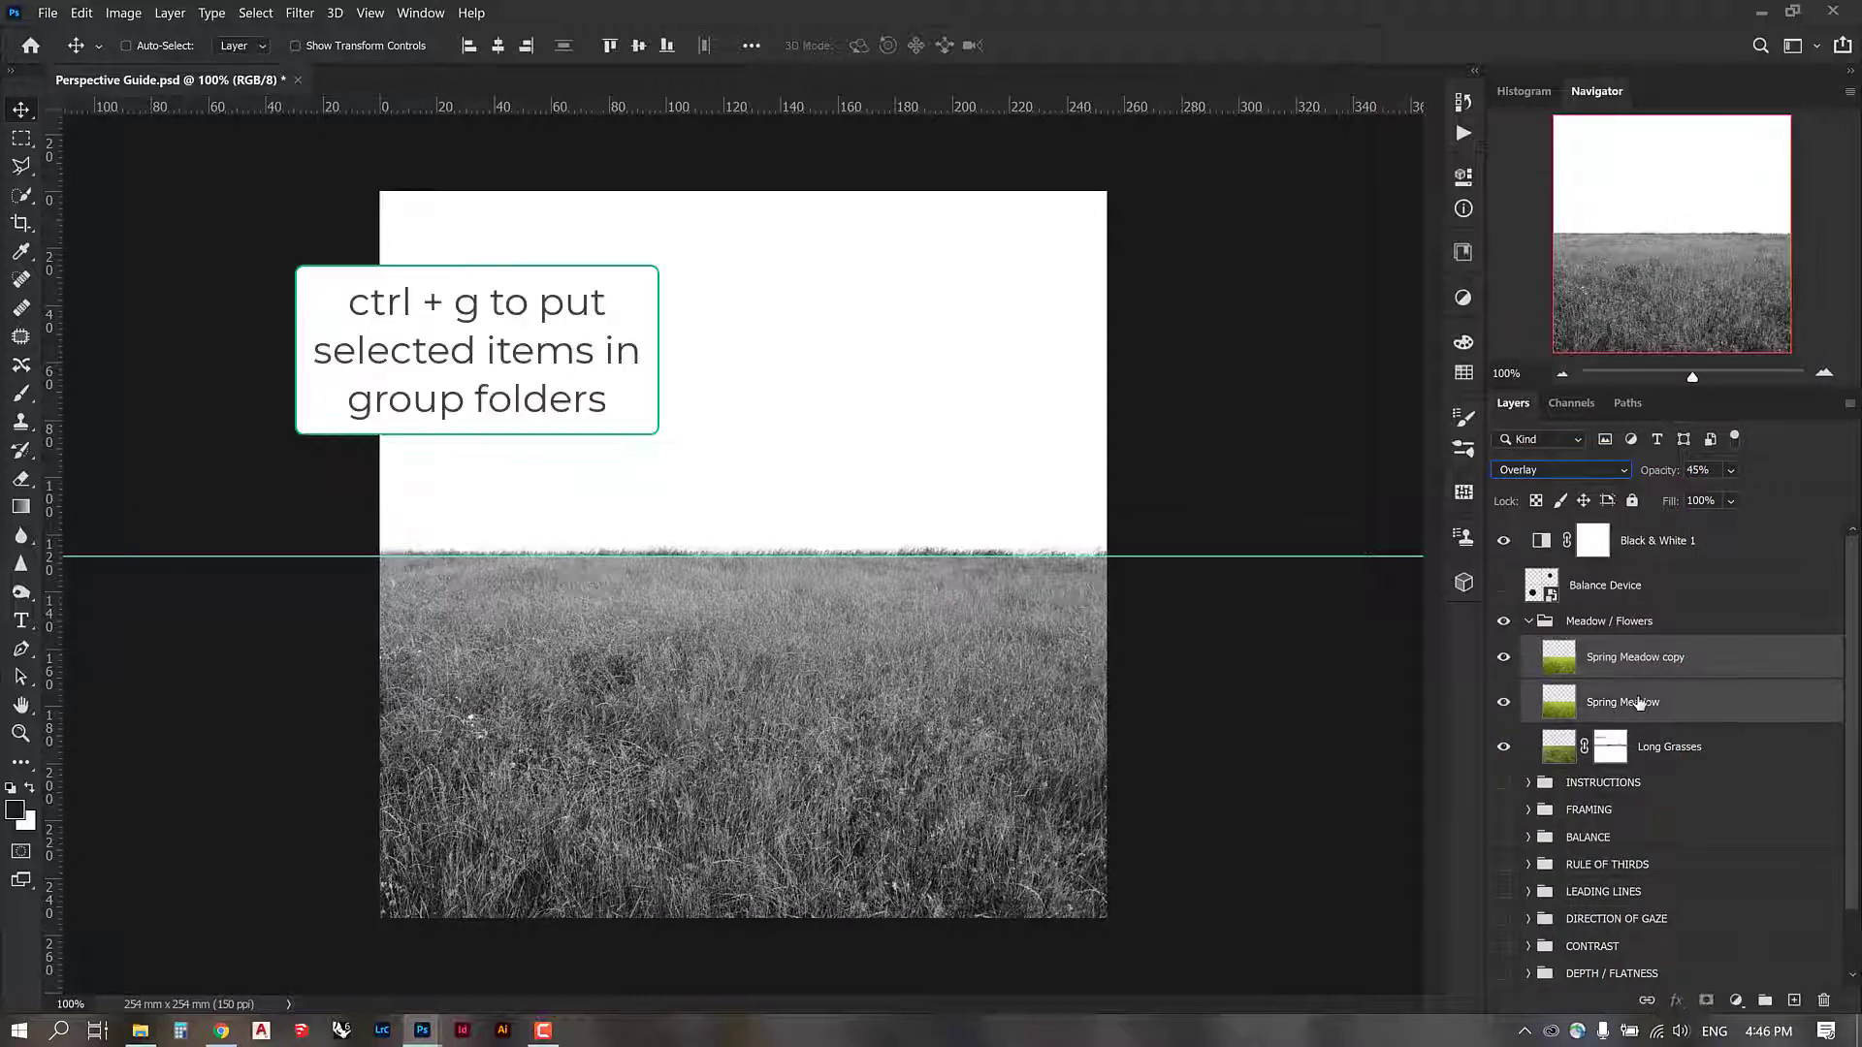
pyautogui.hotkey('ctrl', 'g')
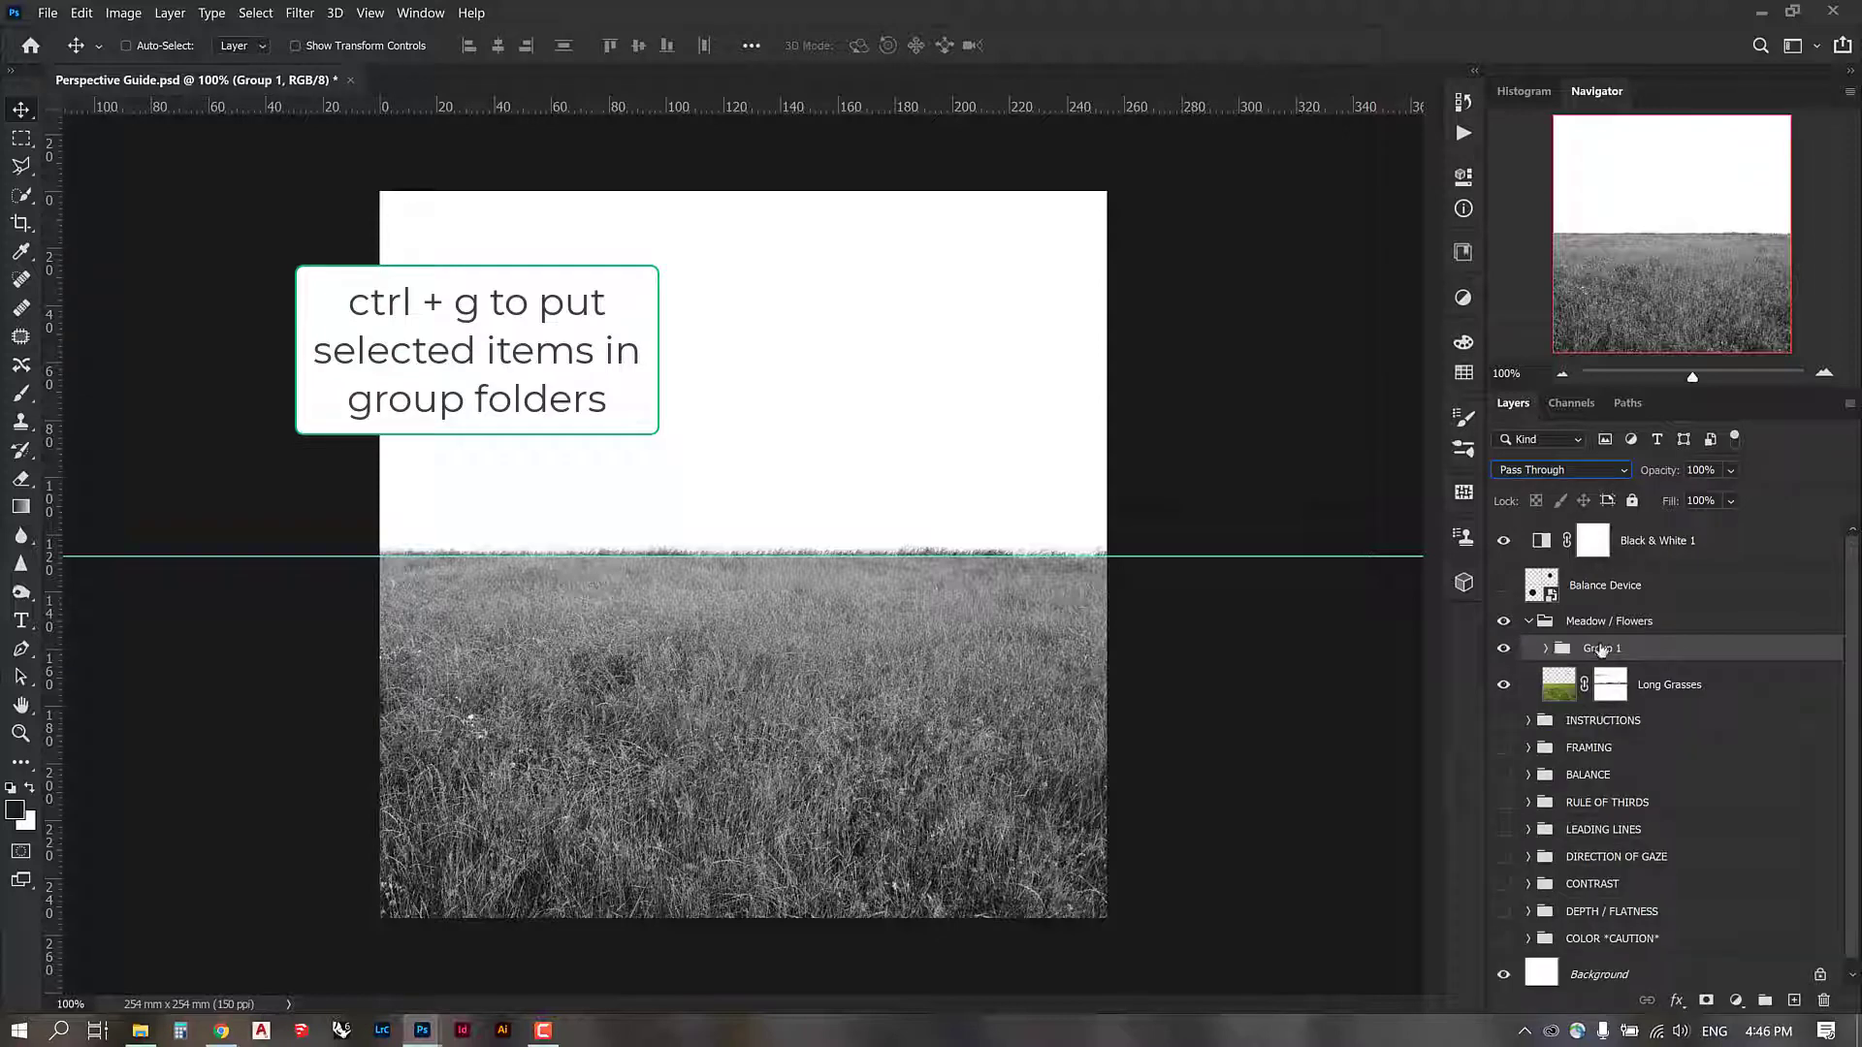
pyautogui.doubleClick(1600, 650)
pyautogui.write('Spring Meadow')
pyautogui.press('Return')
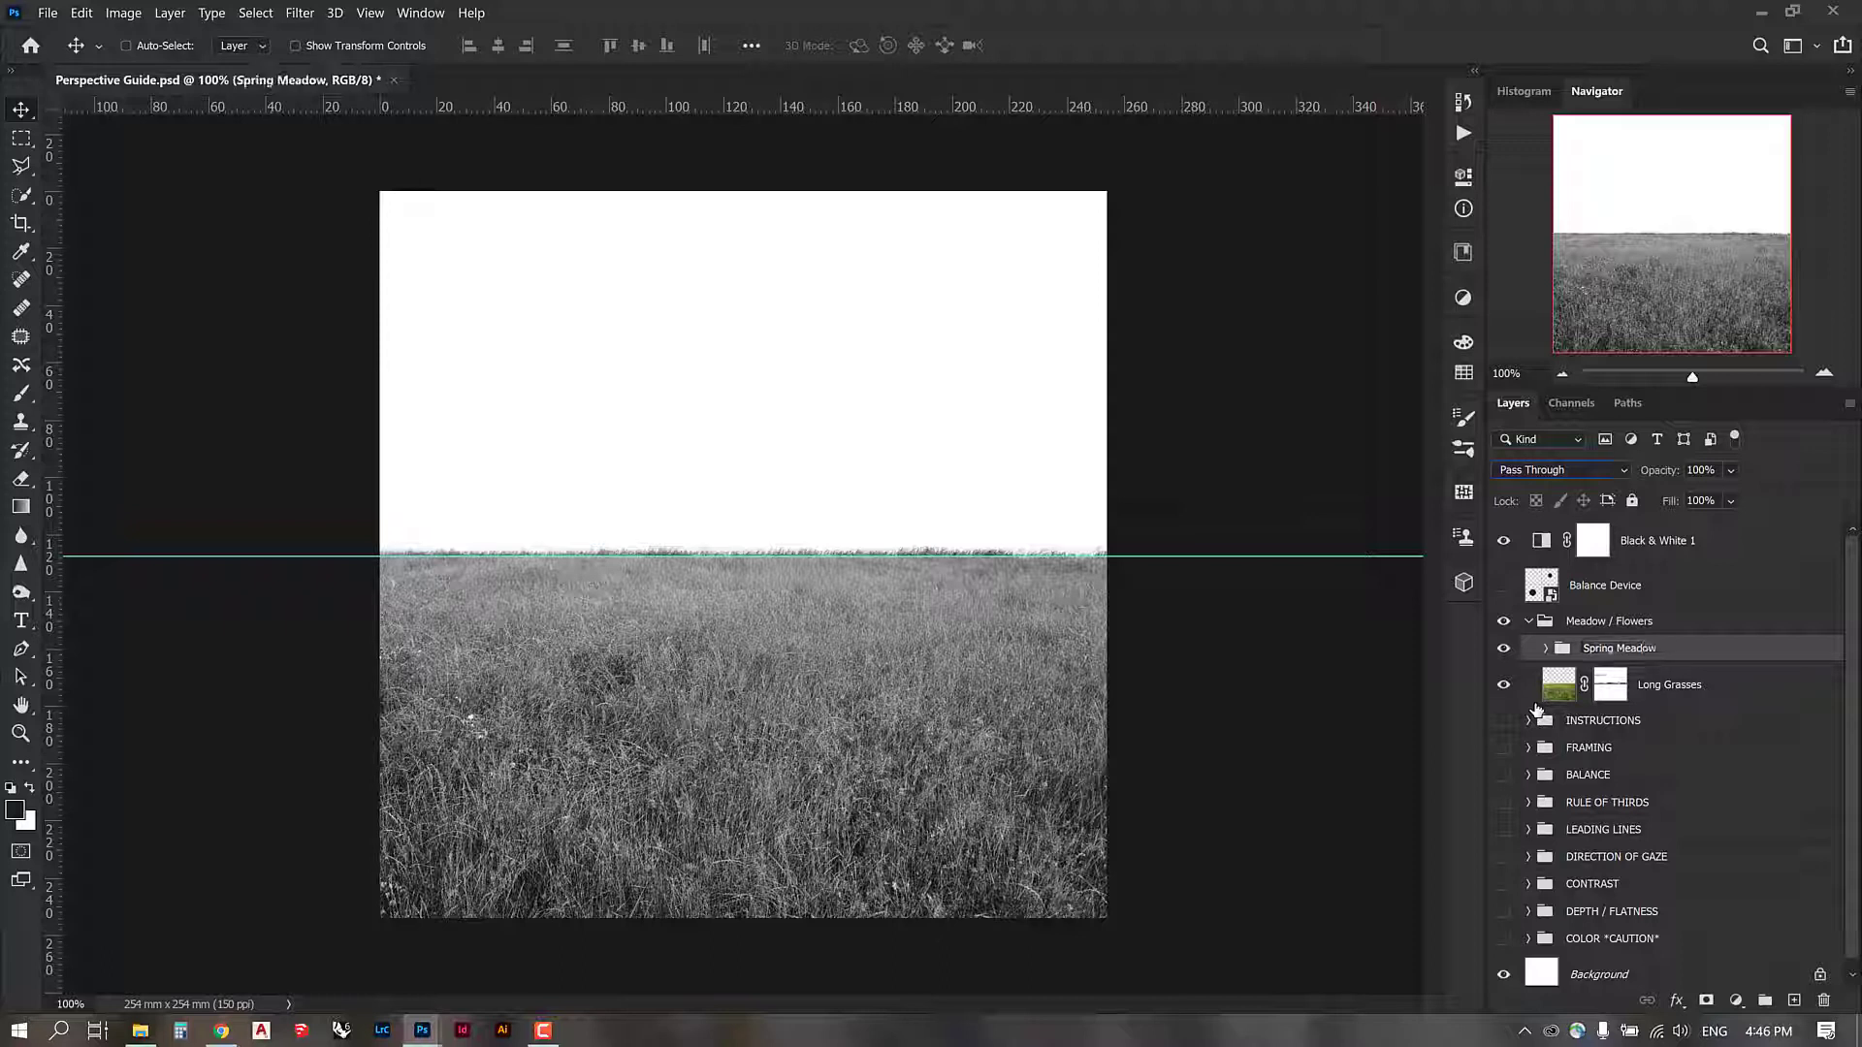
pyautogui.click(1709, 1001)
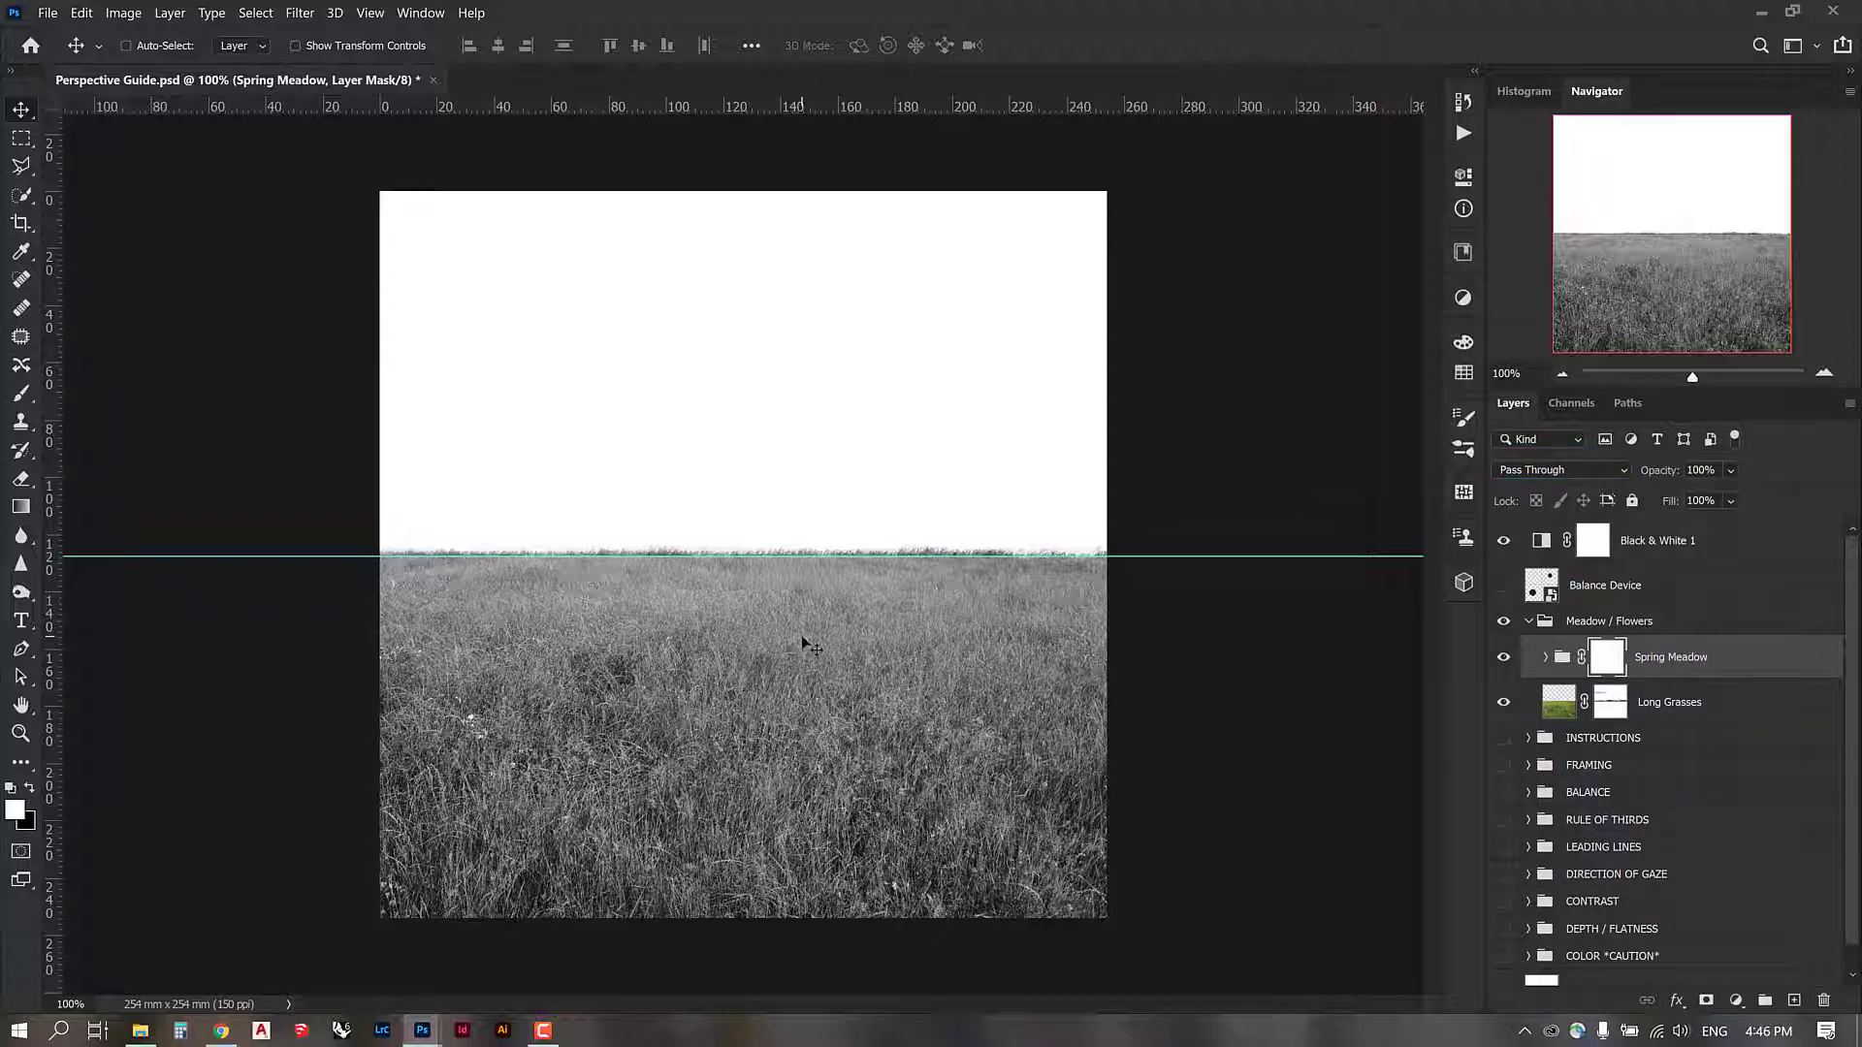
# Step: Choose the 304 px grass-tuft brush as the Eraser tip and rotate it to 179°
pyautogui.press('e')
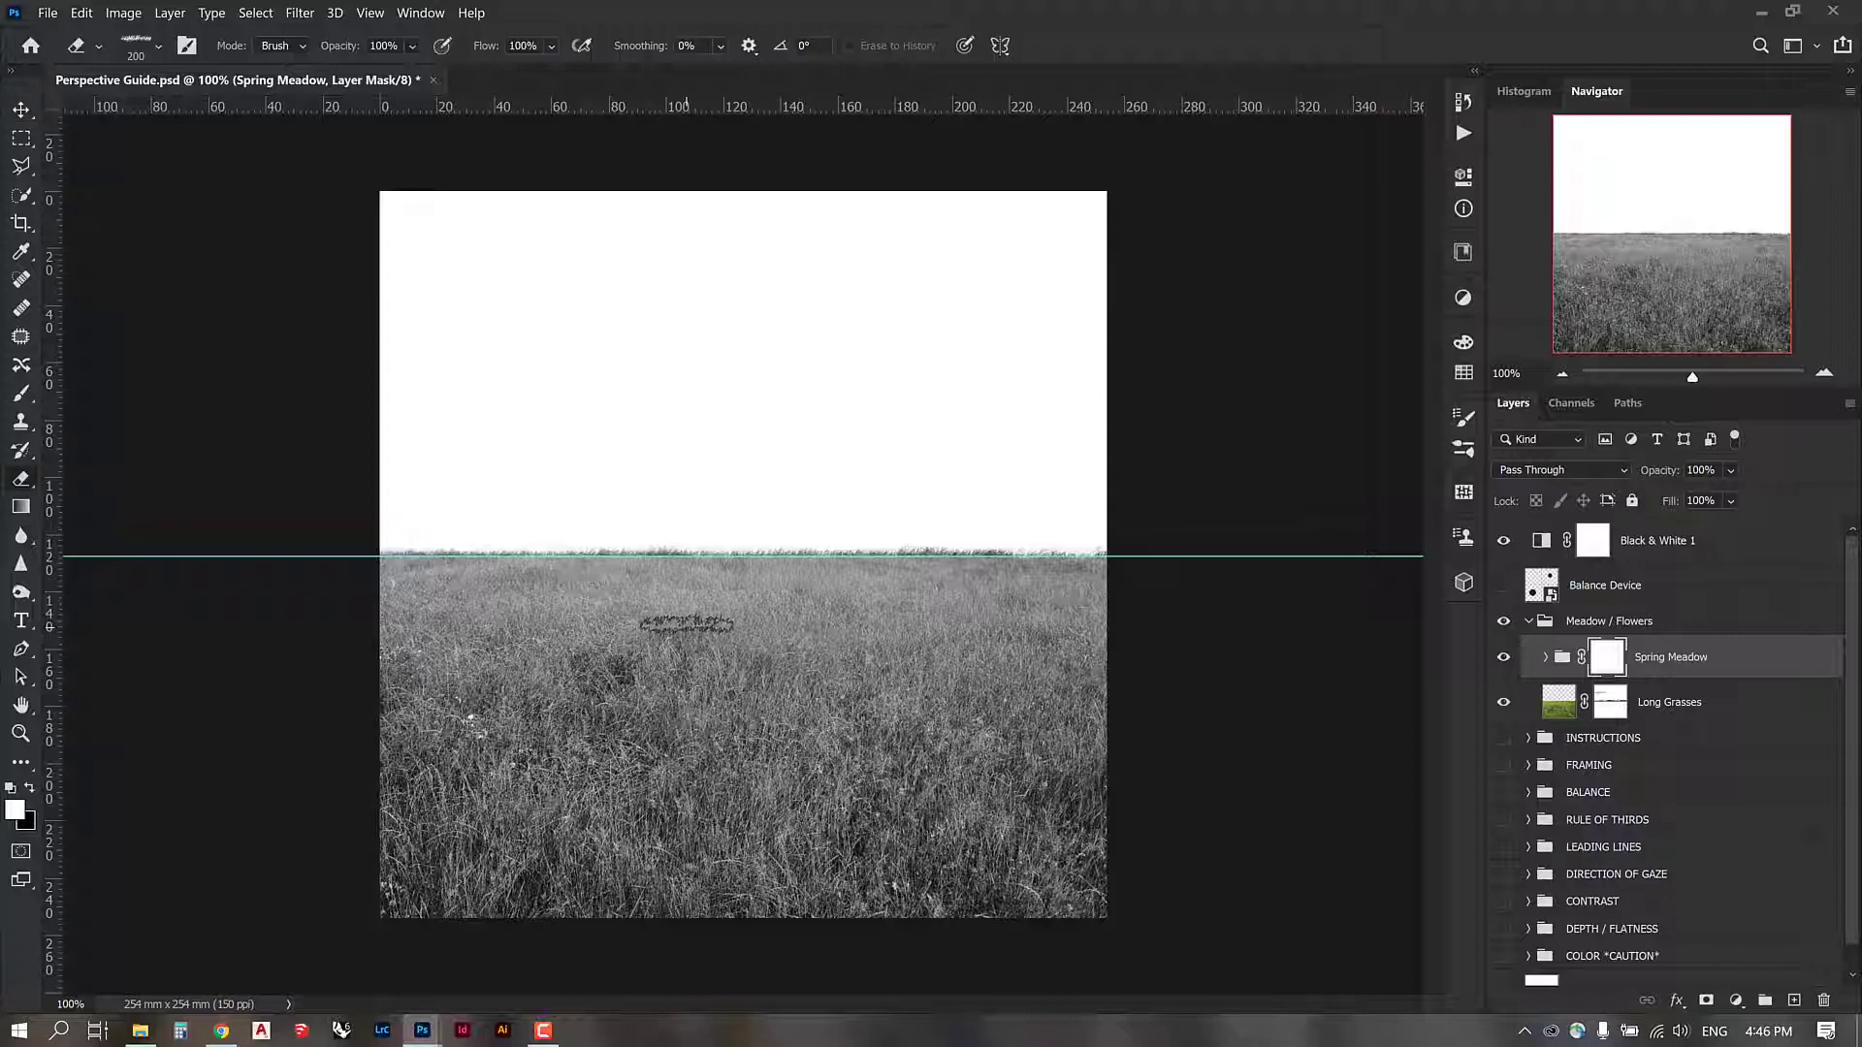
pyautogui.press(']')
pyautogui.press(']')
pyautogui.press(']')
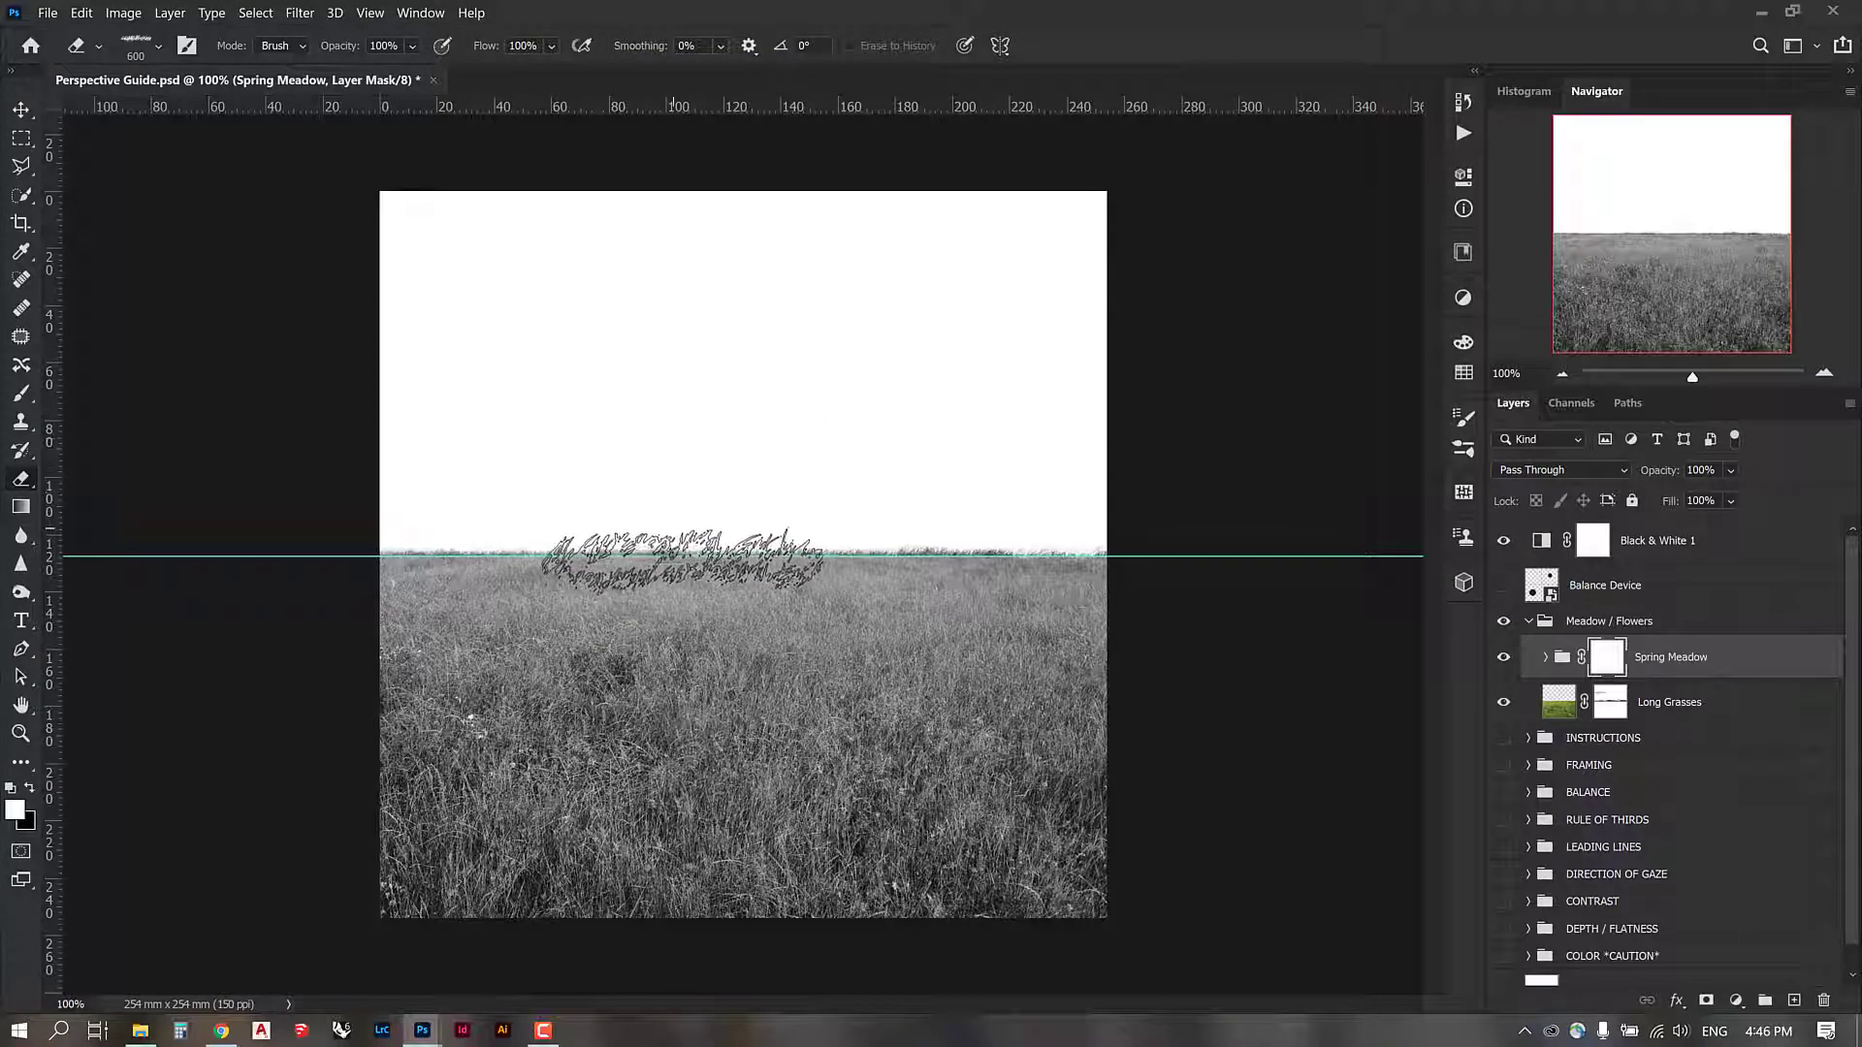
pyautogui.rightClick(732, 446)
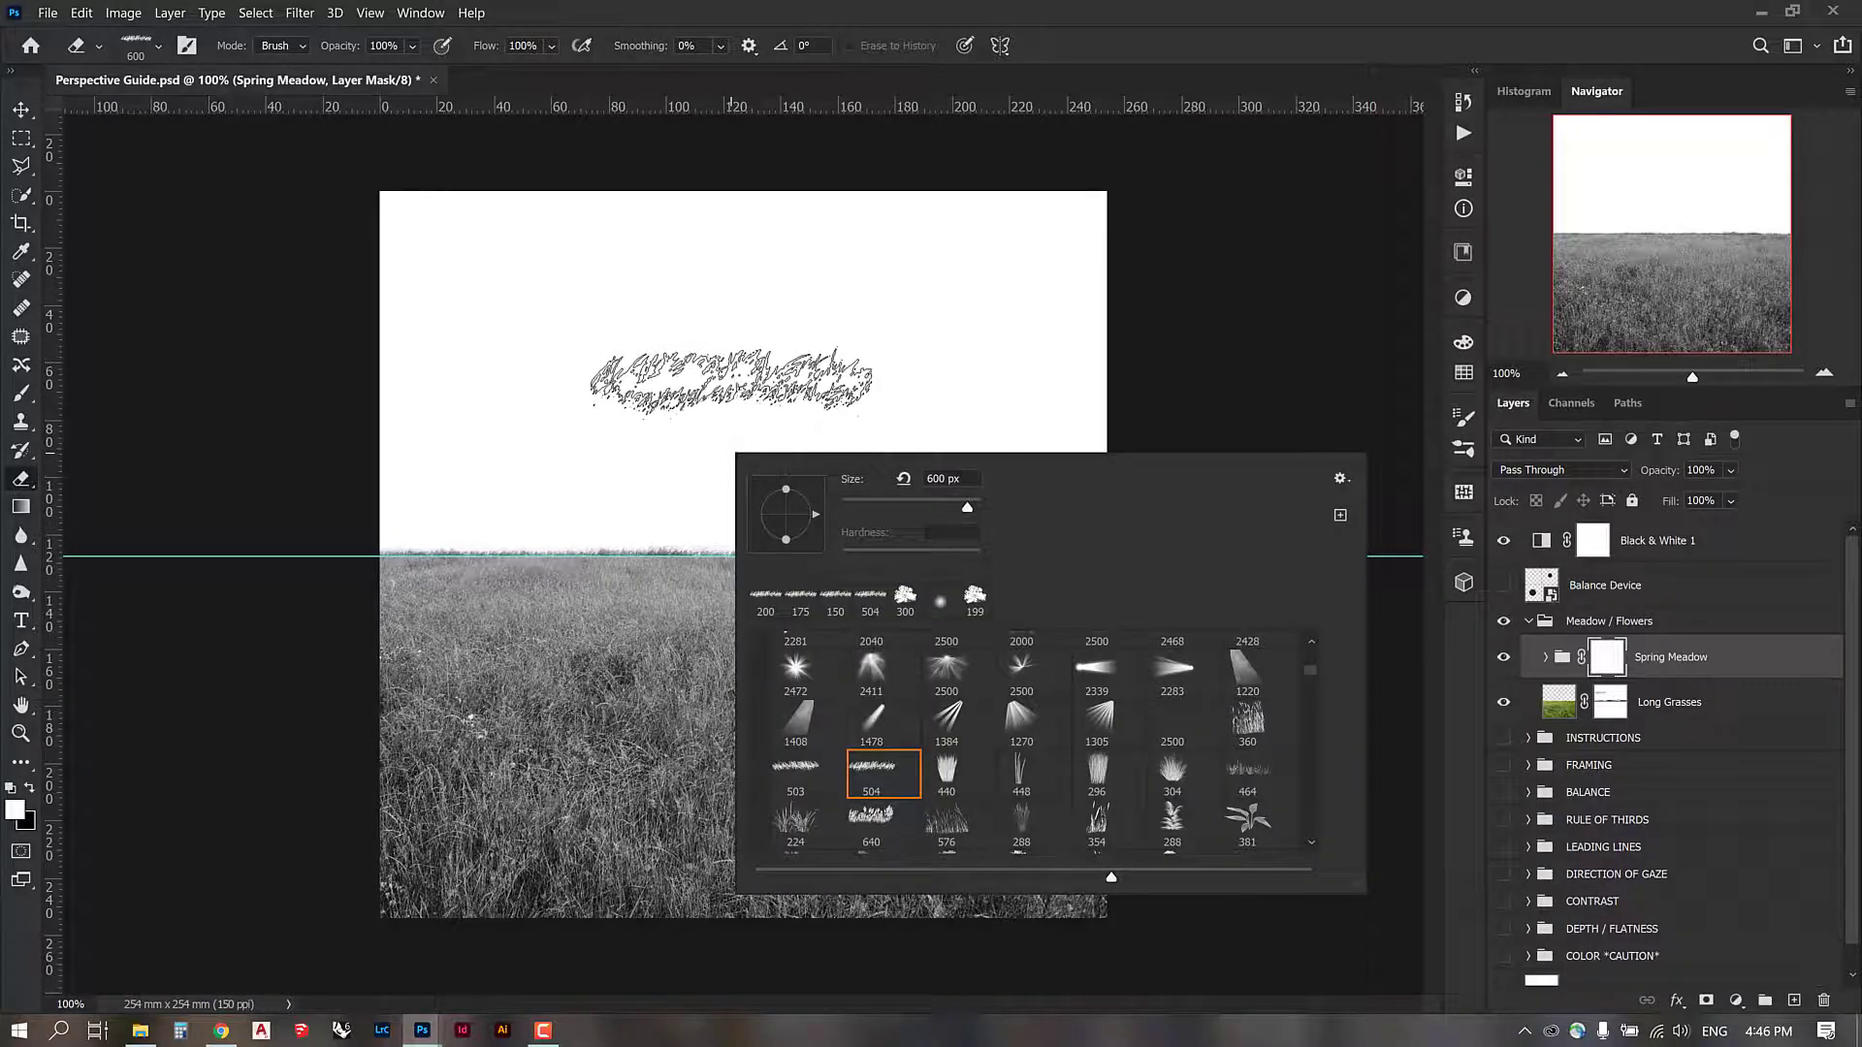
pyautogui.scroll(-1, 922, 771)
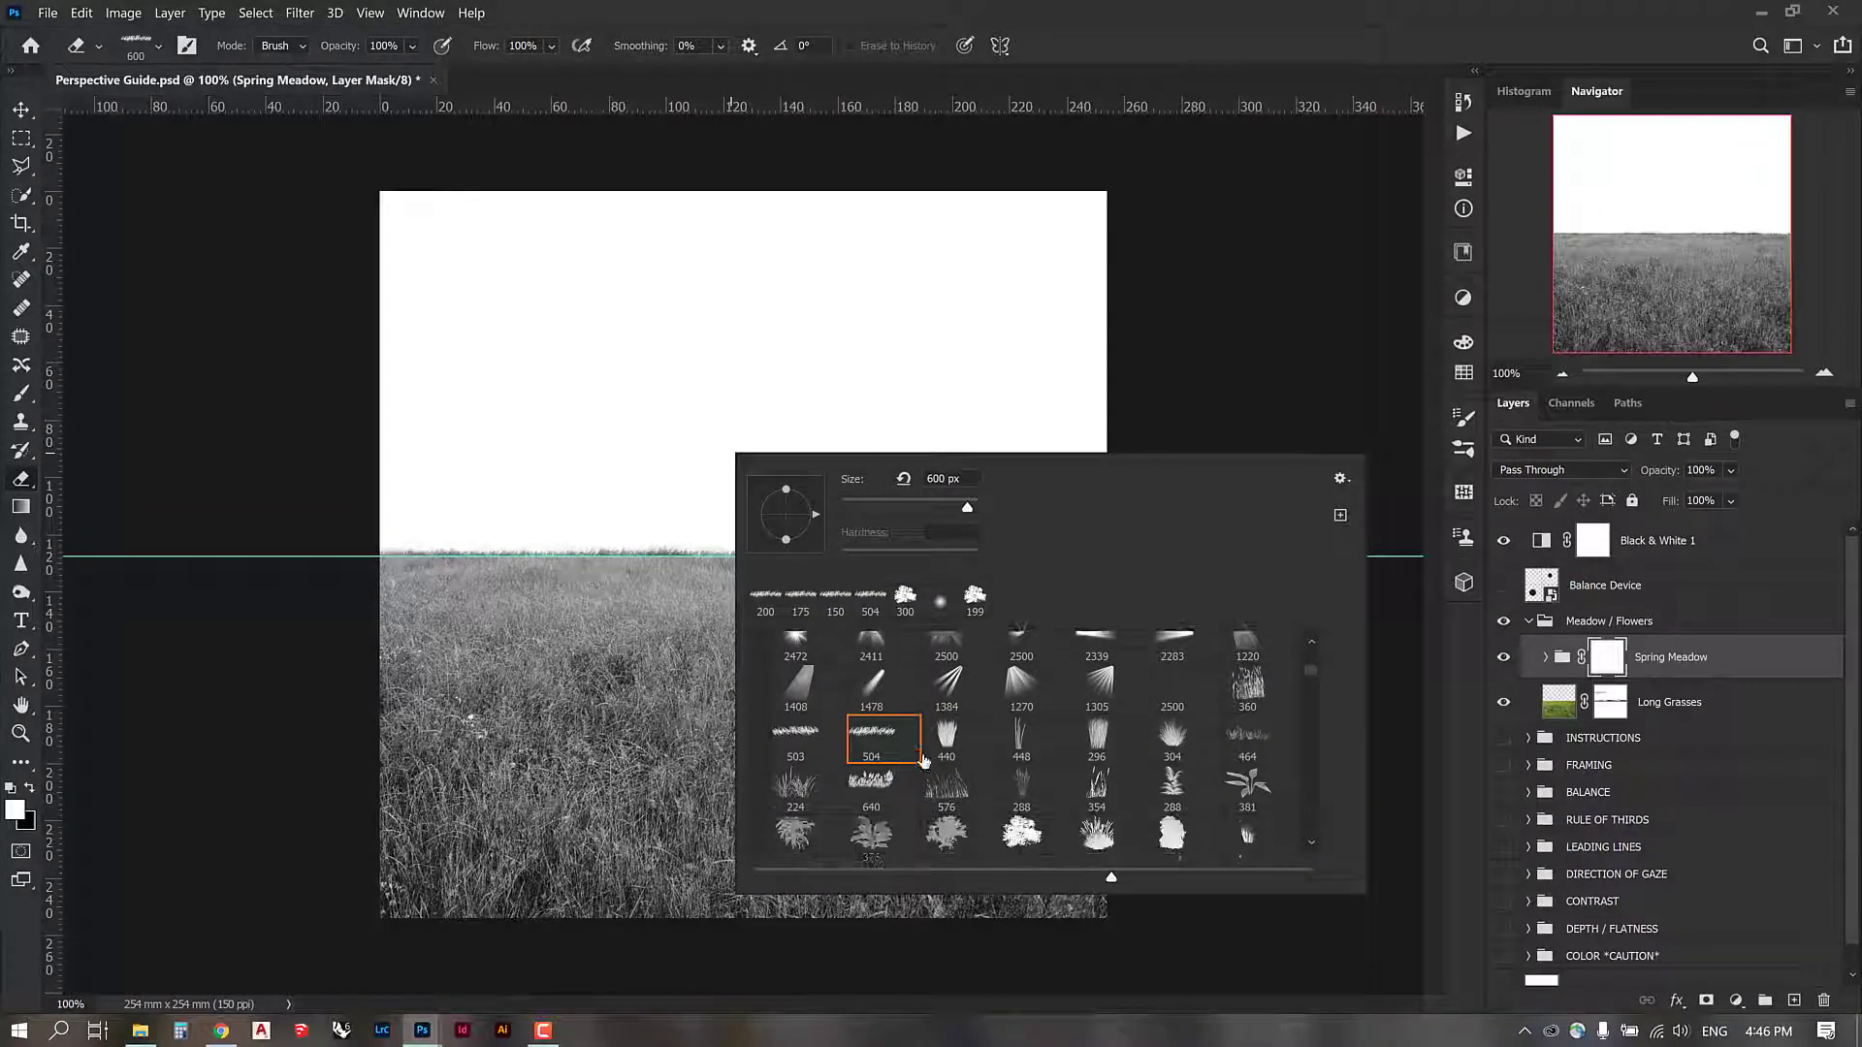
pyautogui.click(1185, 723)
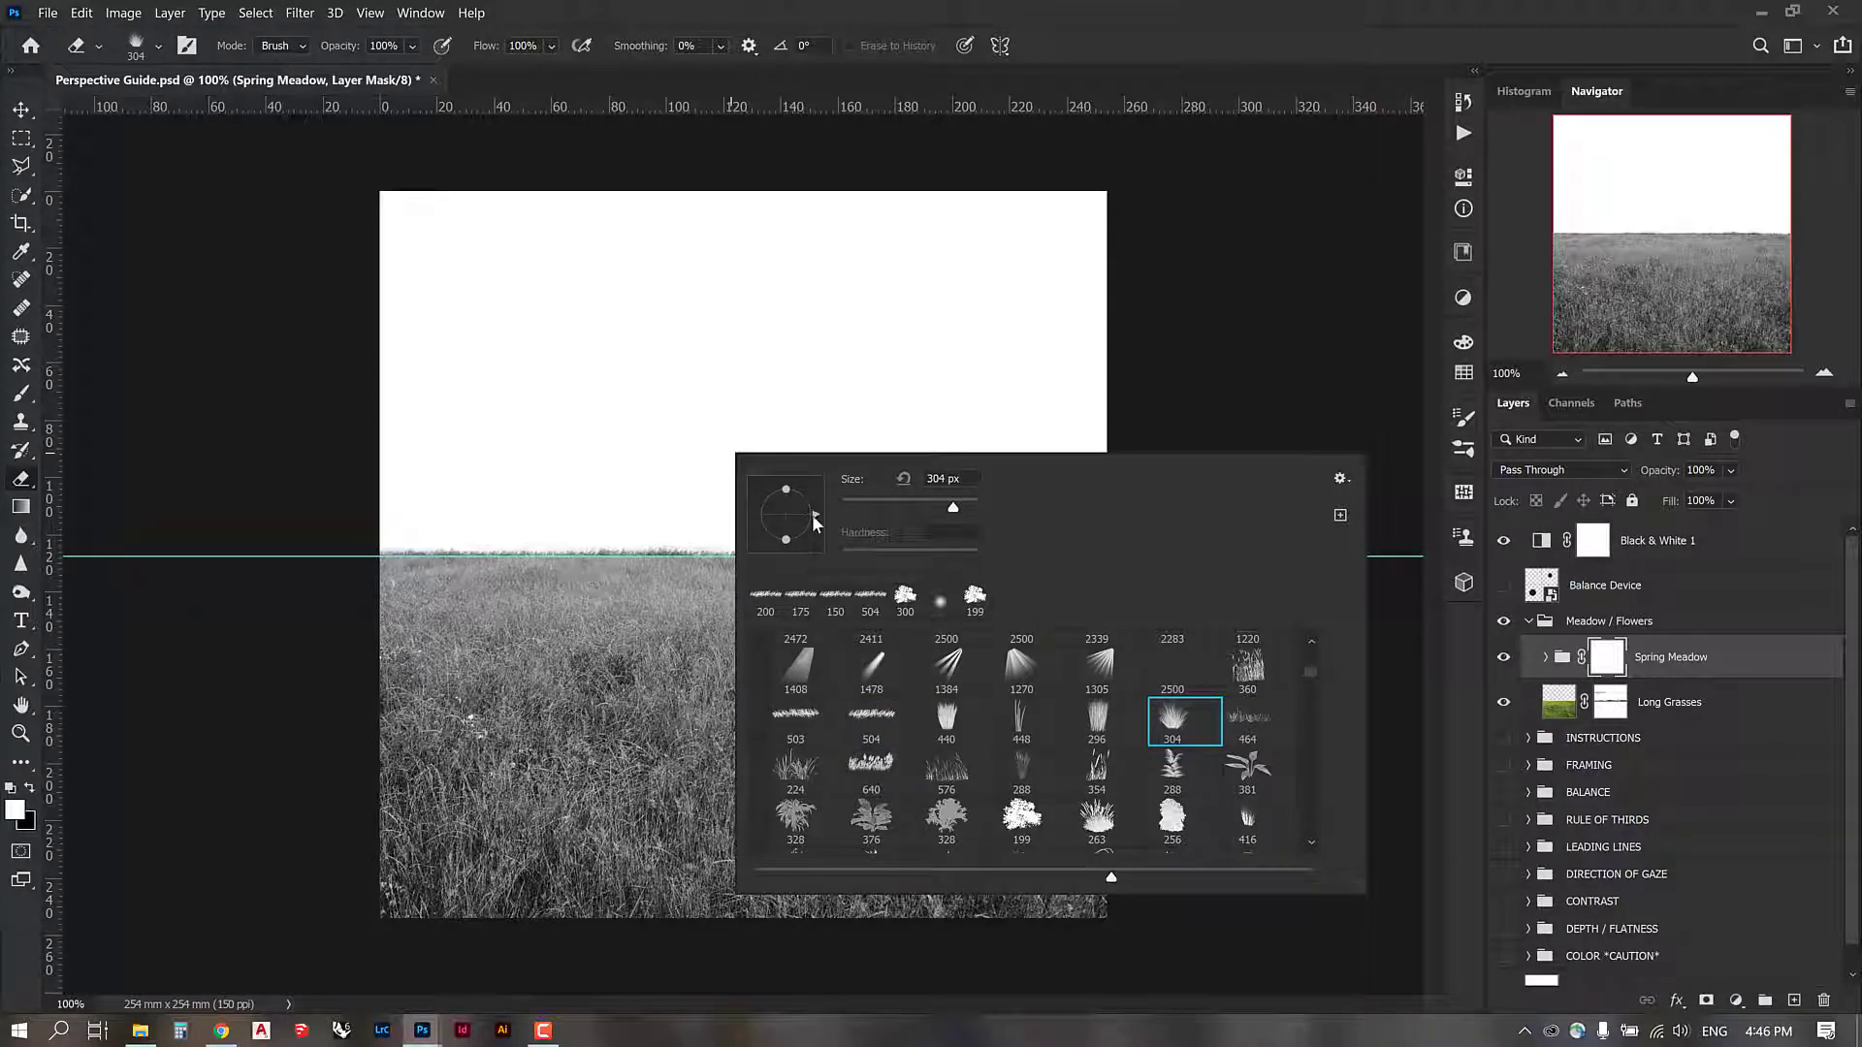
pyautogui.moveTo(811, 514)
pyautogui.mouseDown()
pyautogui.moveTo(807, 497)
pyautogui.moveTo(764, 510)
pyautogui.mouseUp()
# Step: Erase the left part of the Spring Meadow group mask below the horizon with the tuft tip at 304 px and 600 px
pyautogui.click(432, 577)
pyautogui.click(576, 572)
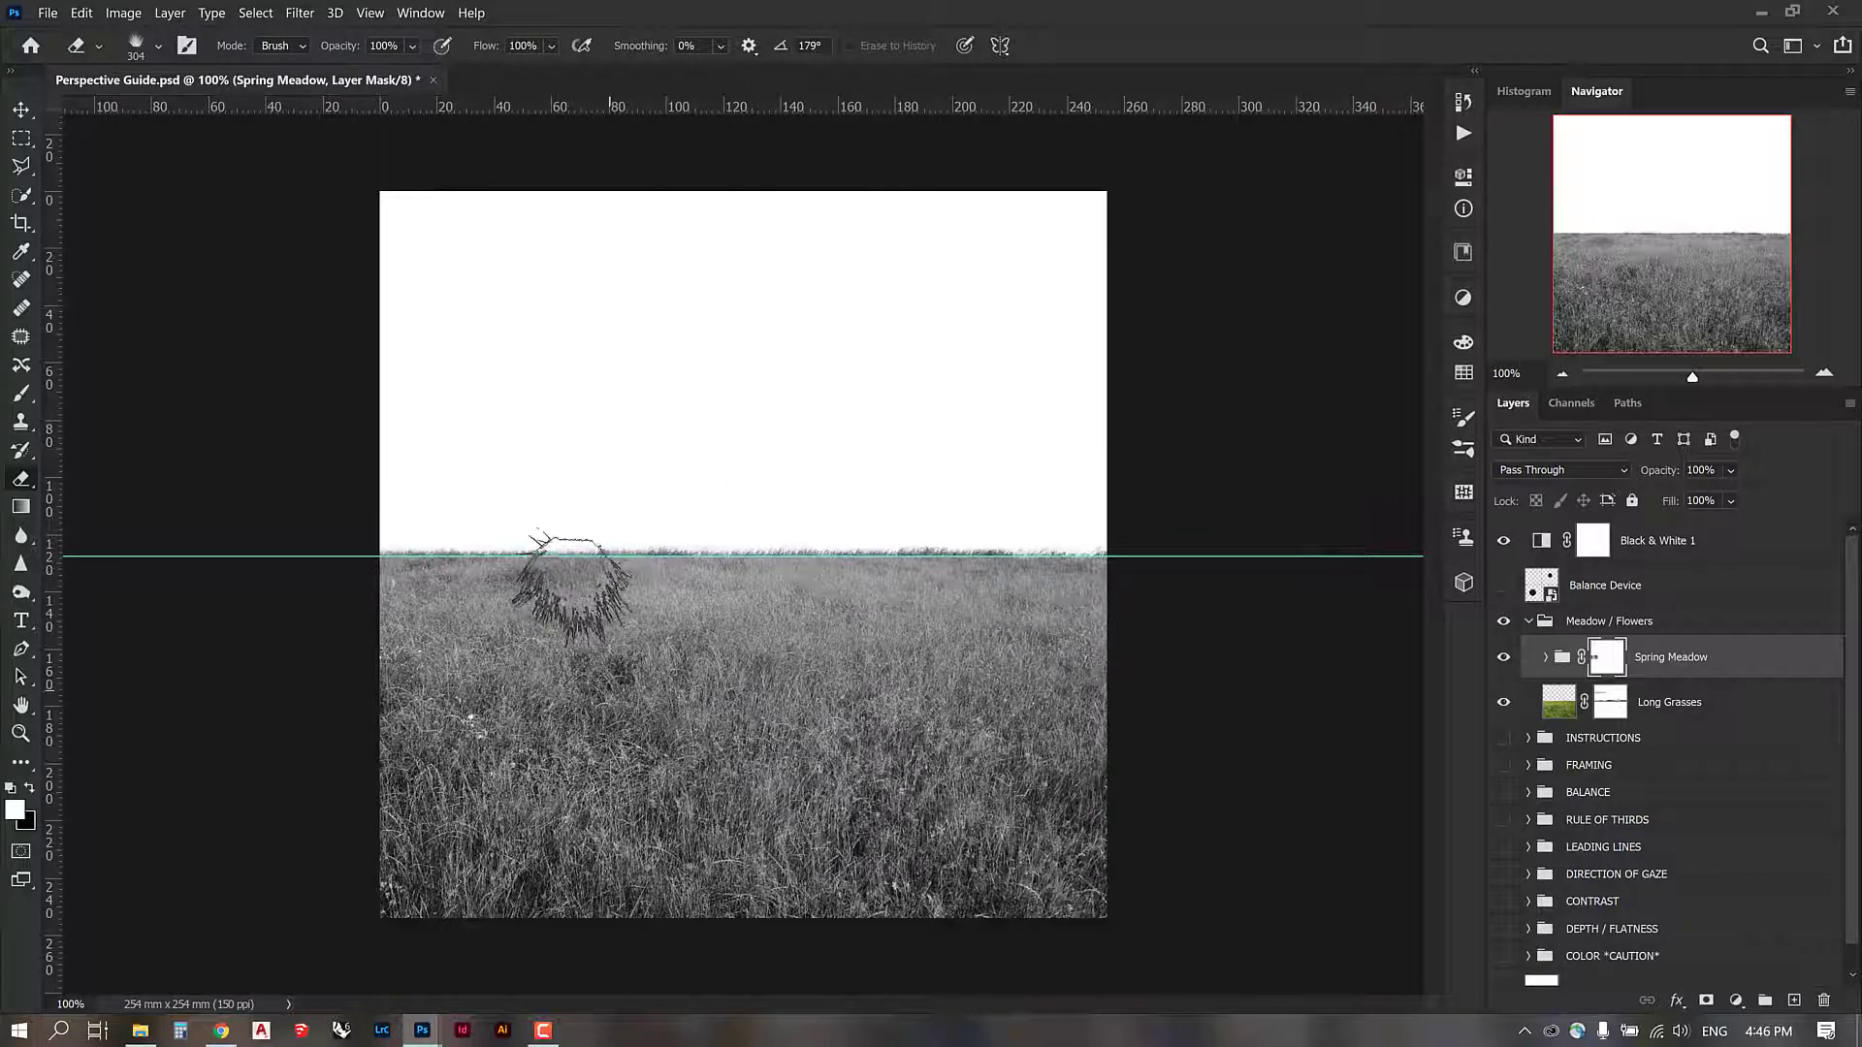
pyautogui.press(']')
pyautogui.press(']')
pyautogui.press(']')
pyautogui.click(505, 613)
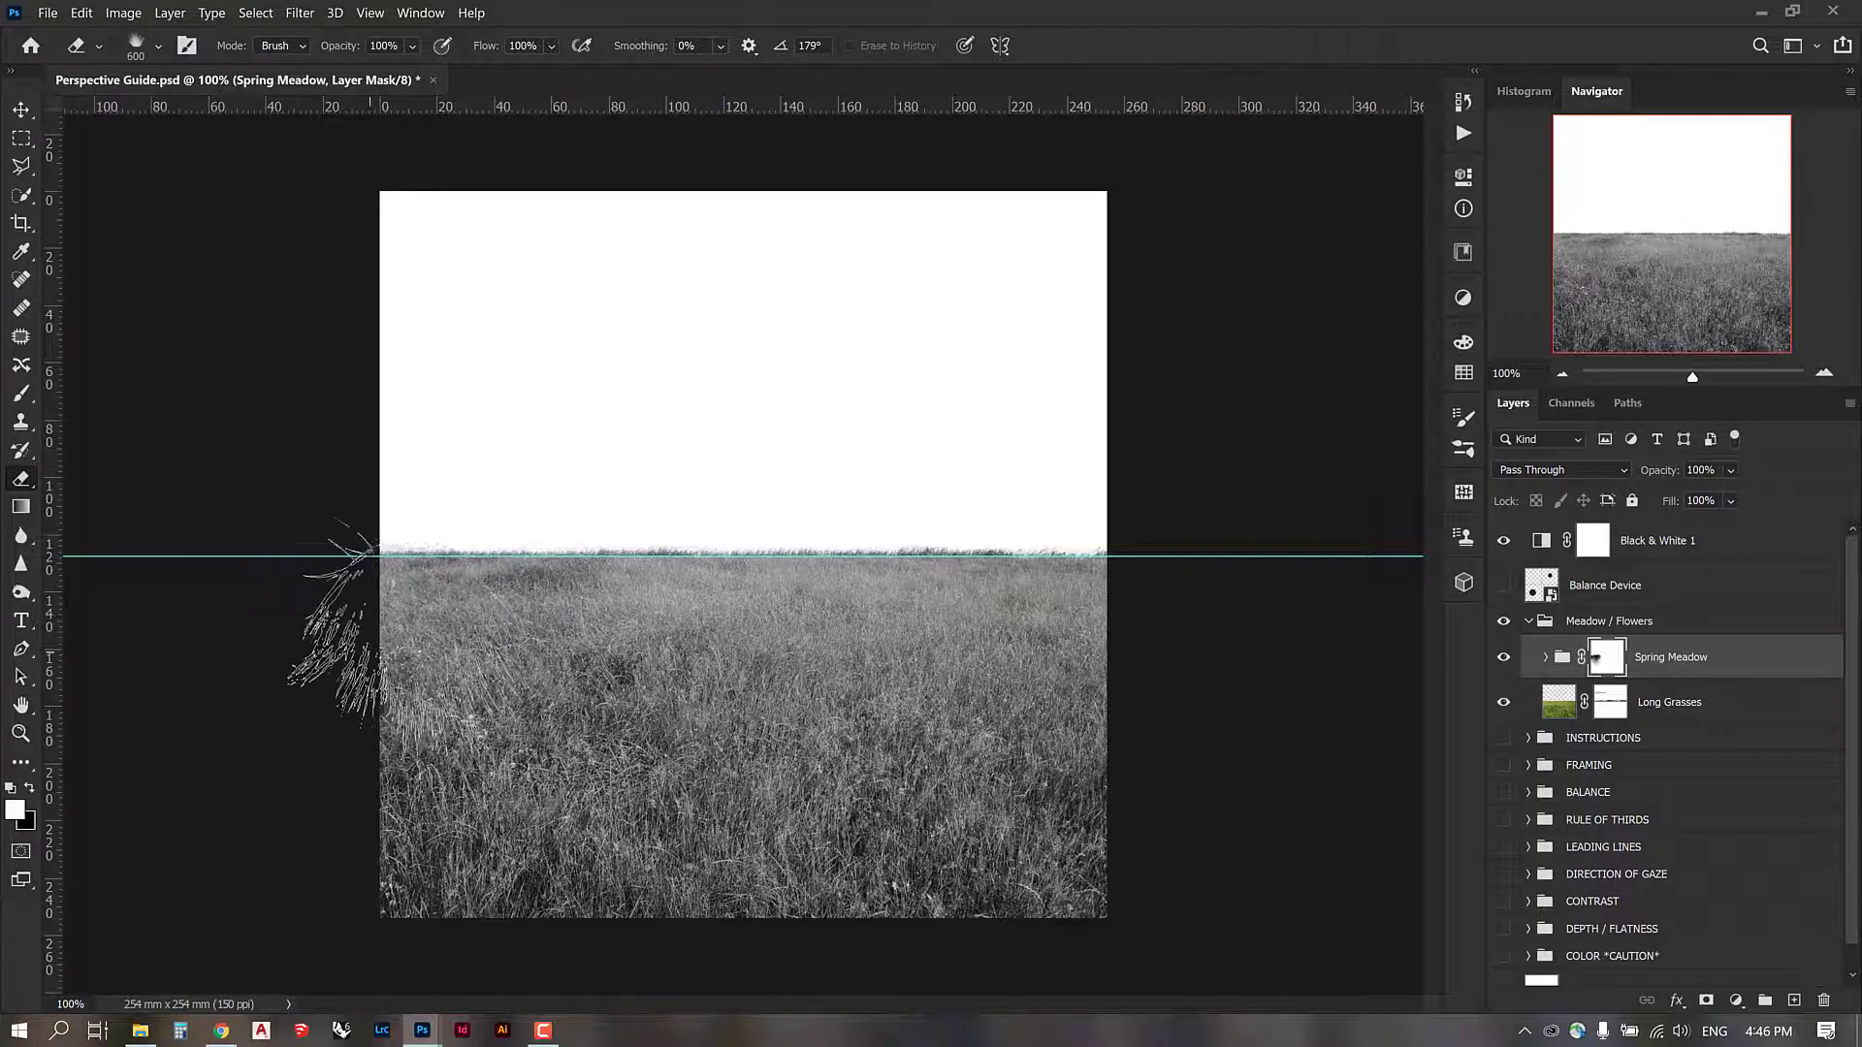
# Step: Reduce the Eraser to 400 px and erase the Spring Meadow mask towards the middle of the field below the horizon
pyautogui.press('[')
pyautogui.press('[')
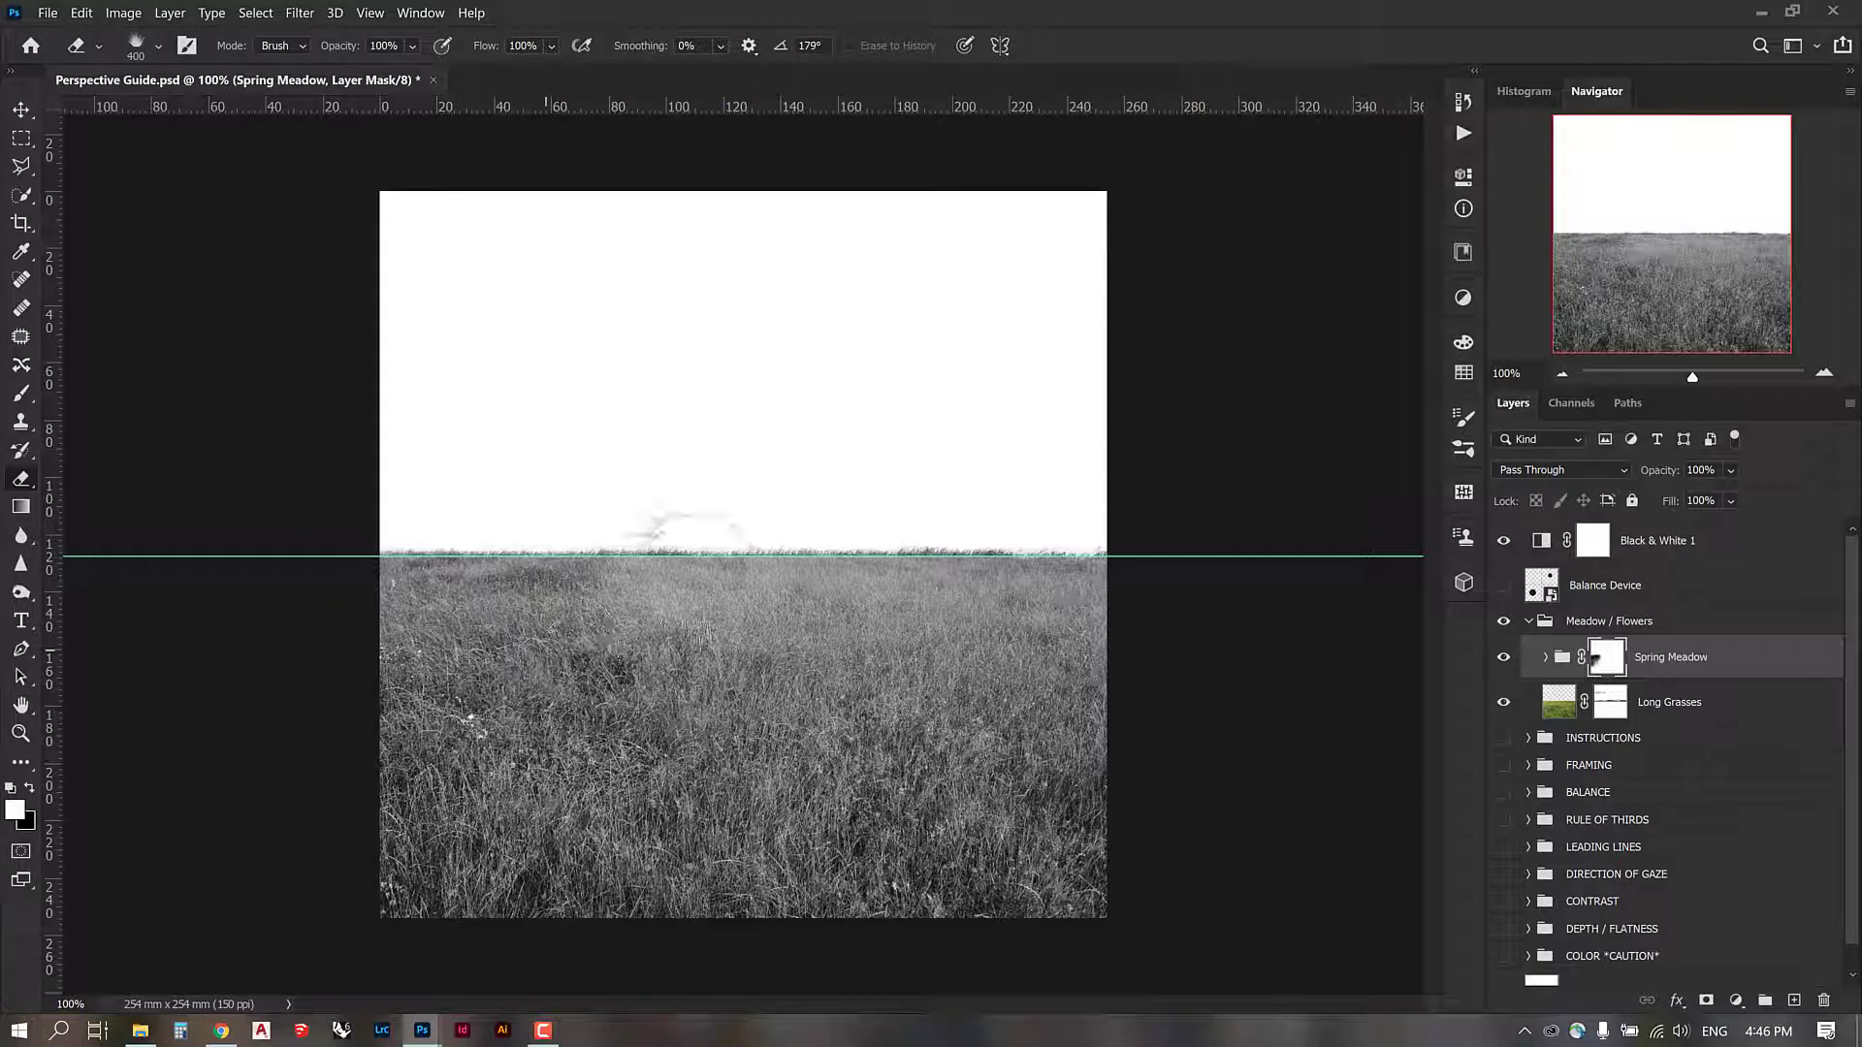
pyautogui.click(634, 609)
pyautogui.click(689, 584)
# Step: Reduce the Eraser to 300 px and erase the Spring Meadow mask along the right half of the horizon, working back towards the middle
pyautogui.press('[')
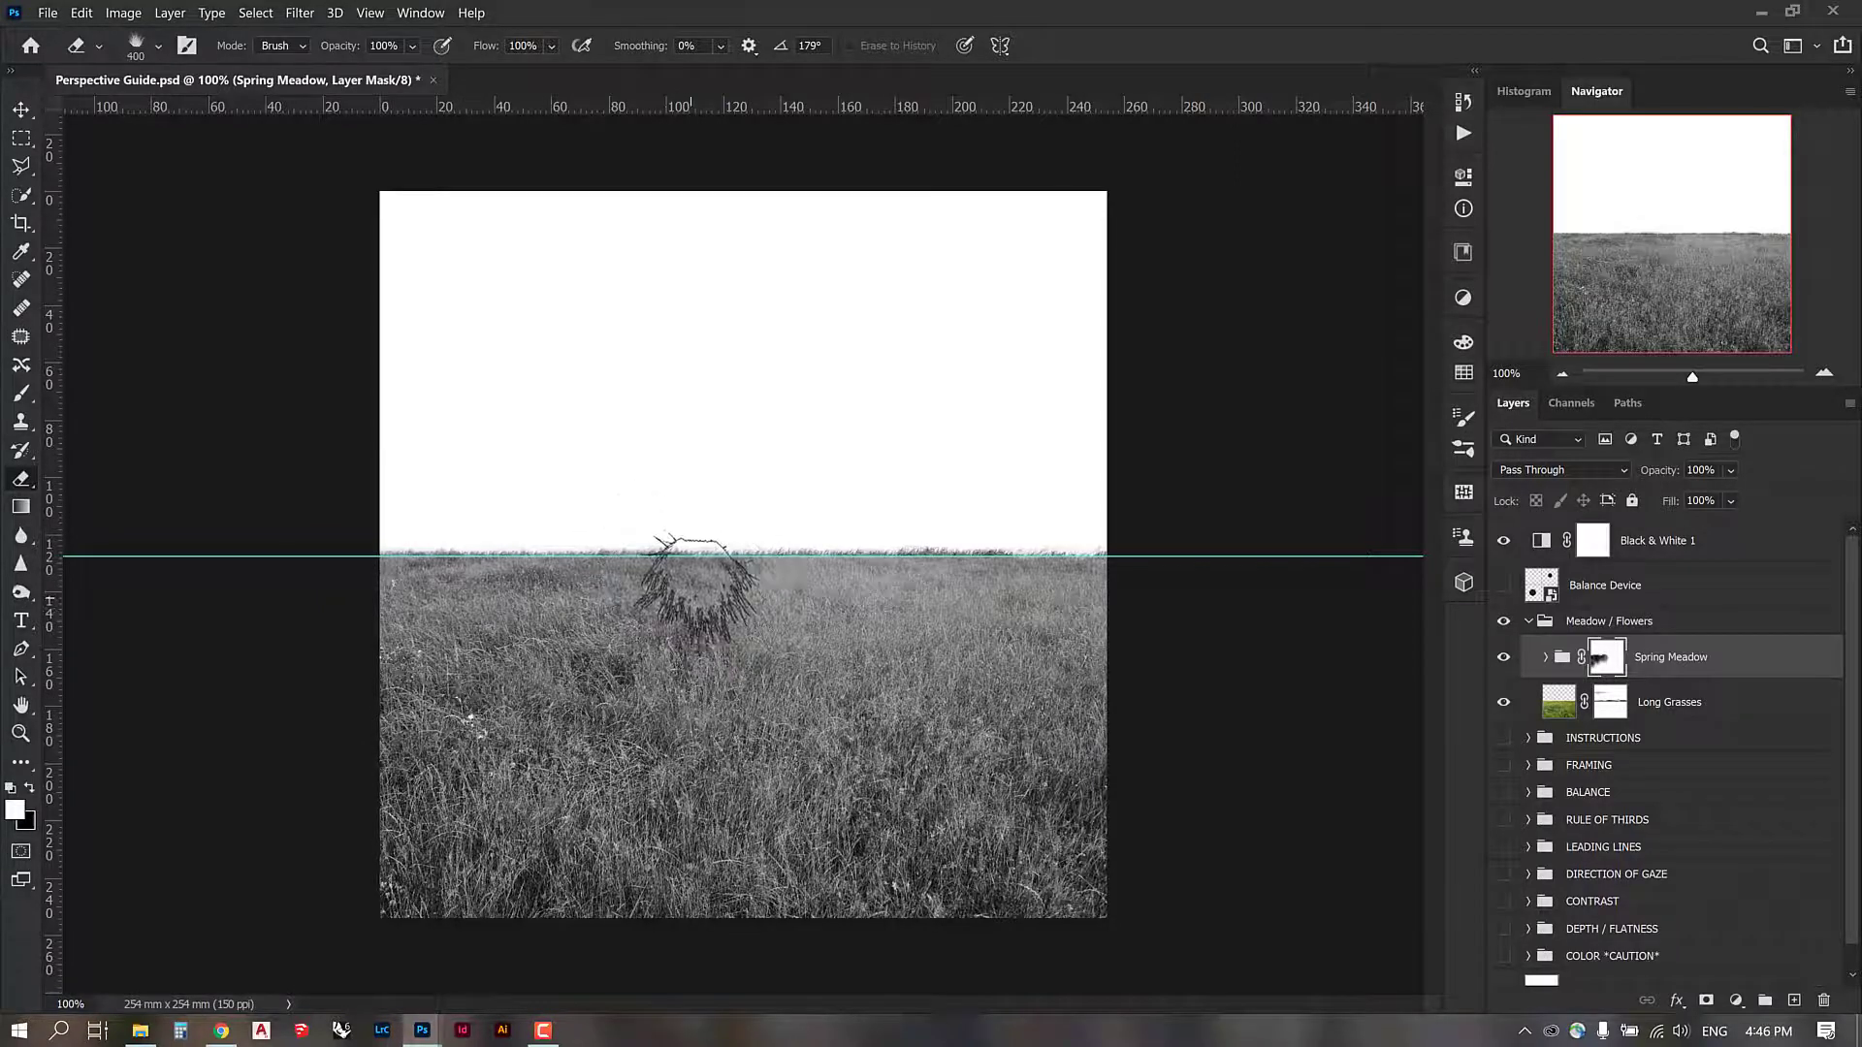
pyautogui.click(783, 573)
pyautogui.click(828, 563)
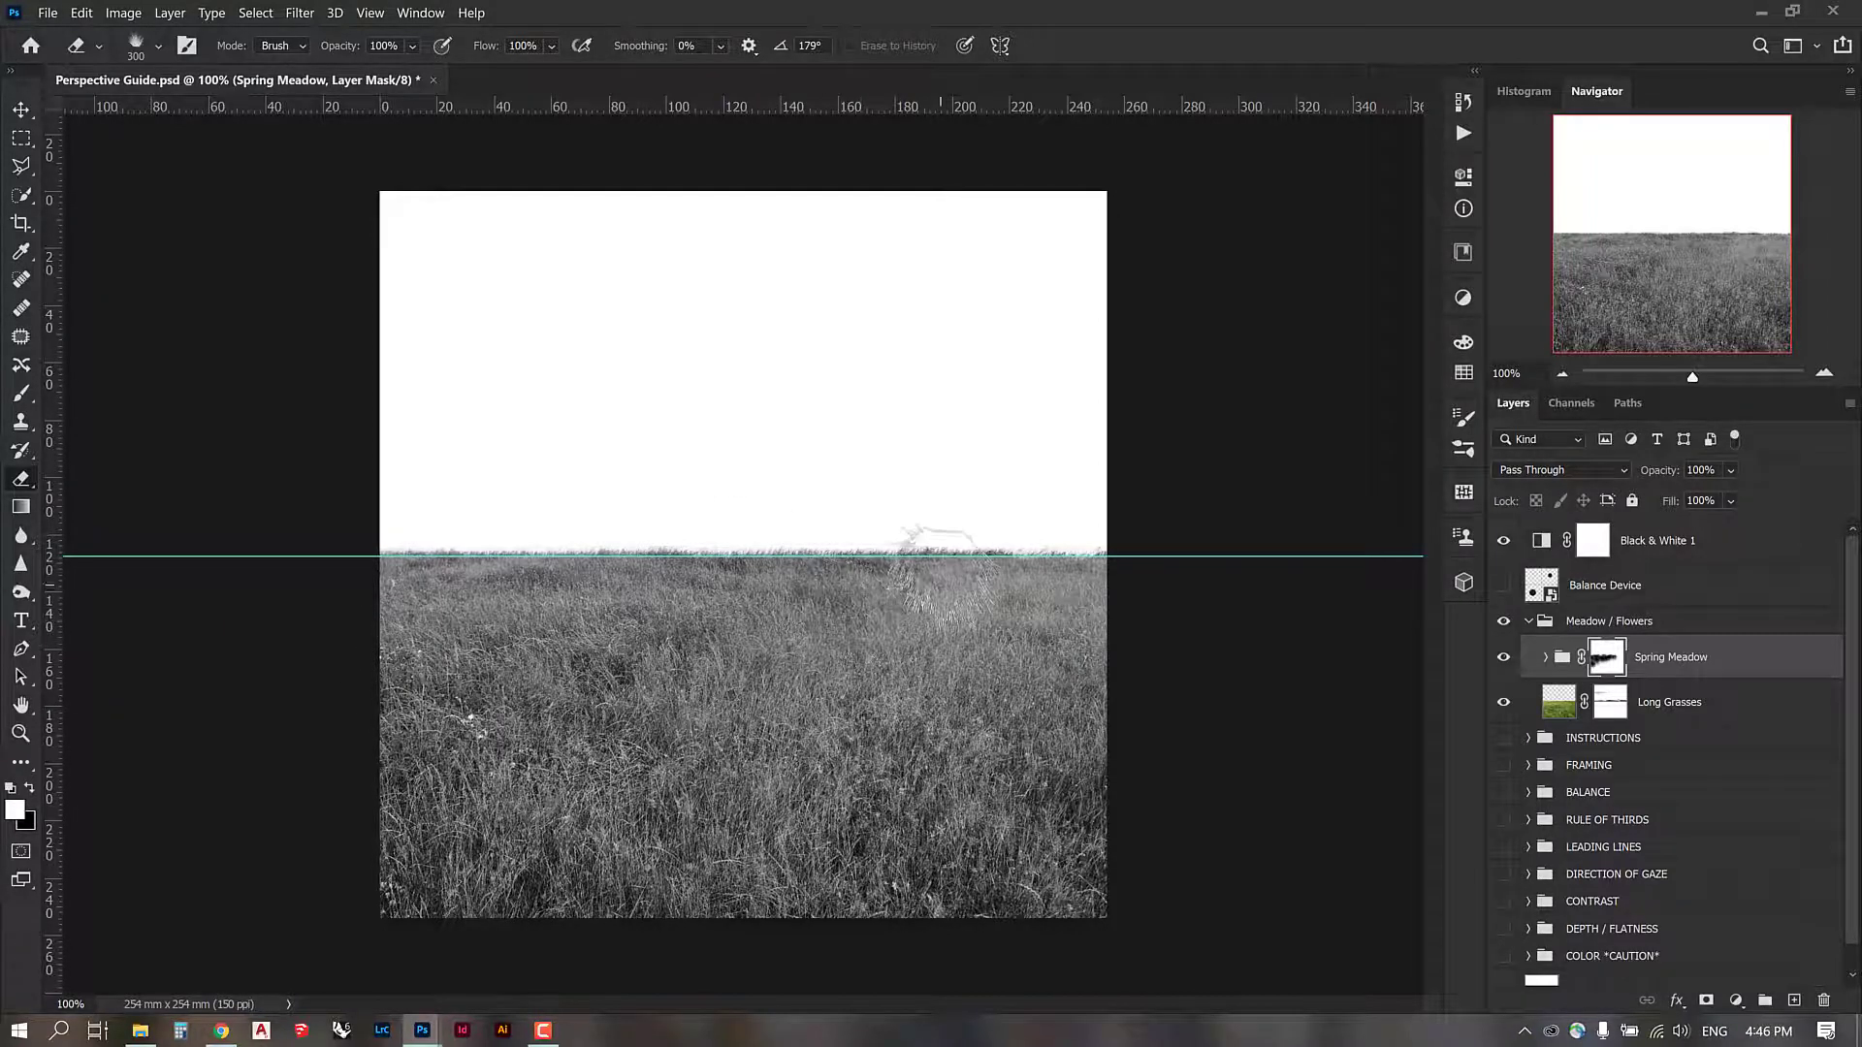
pyautogui.click(1022, 566)
pyautogui.click(1084, 565)
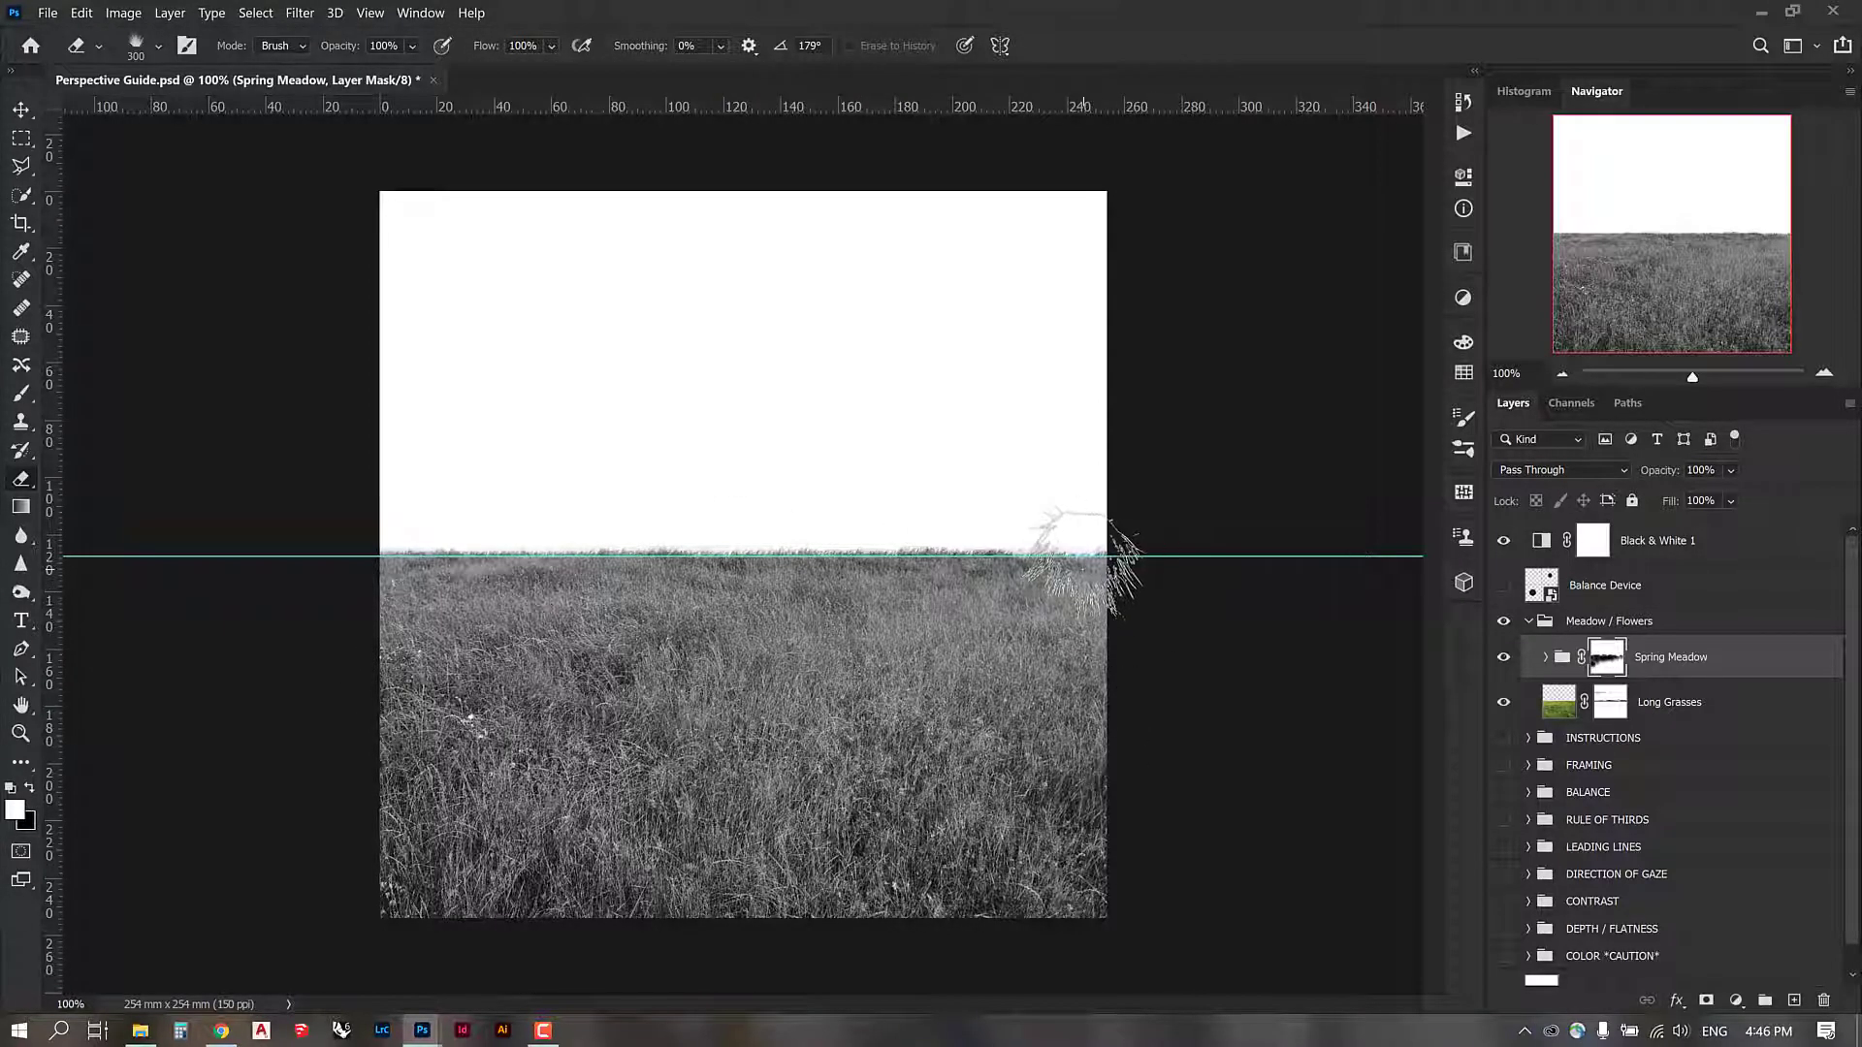
pyautogui.moveTo(1004, 560)
pyautogui.mouseDown()
pyautogui.moveTo(985, 582)
pyautogui.moveTo(830, 594)
pyautogui.moveTo(774, 533)
pyautogui.mouseUp()
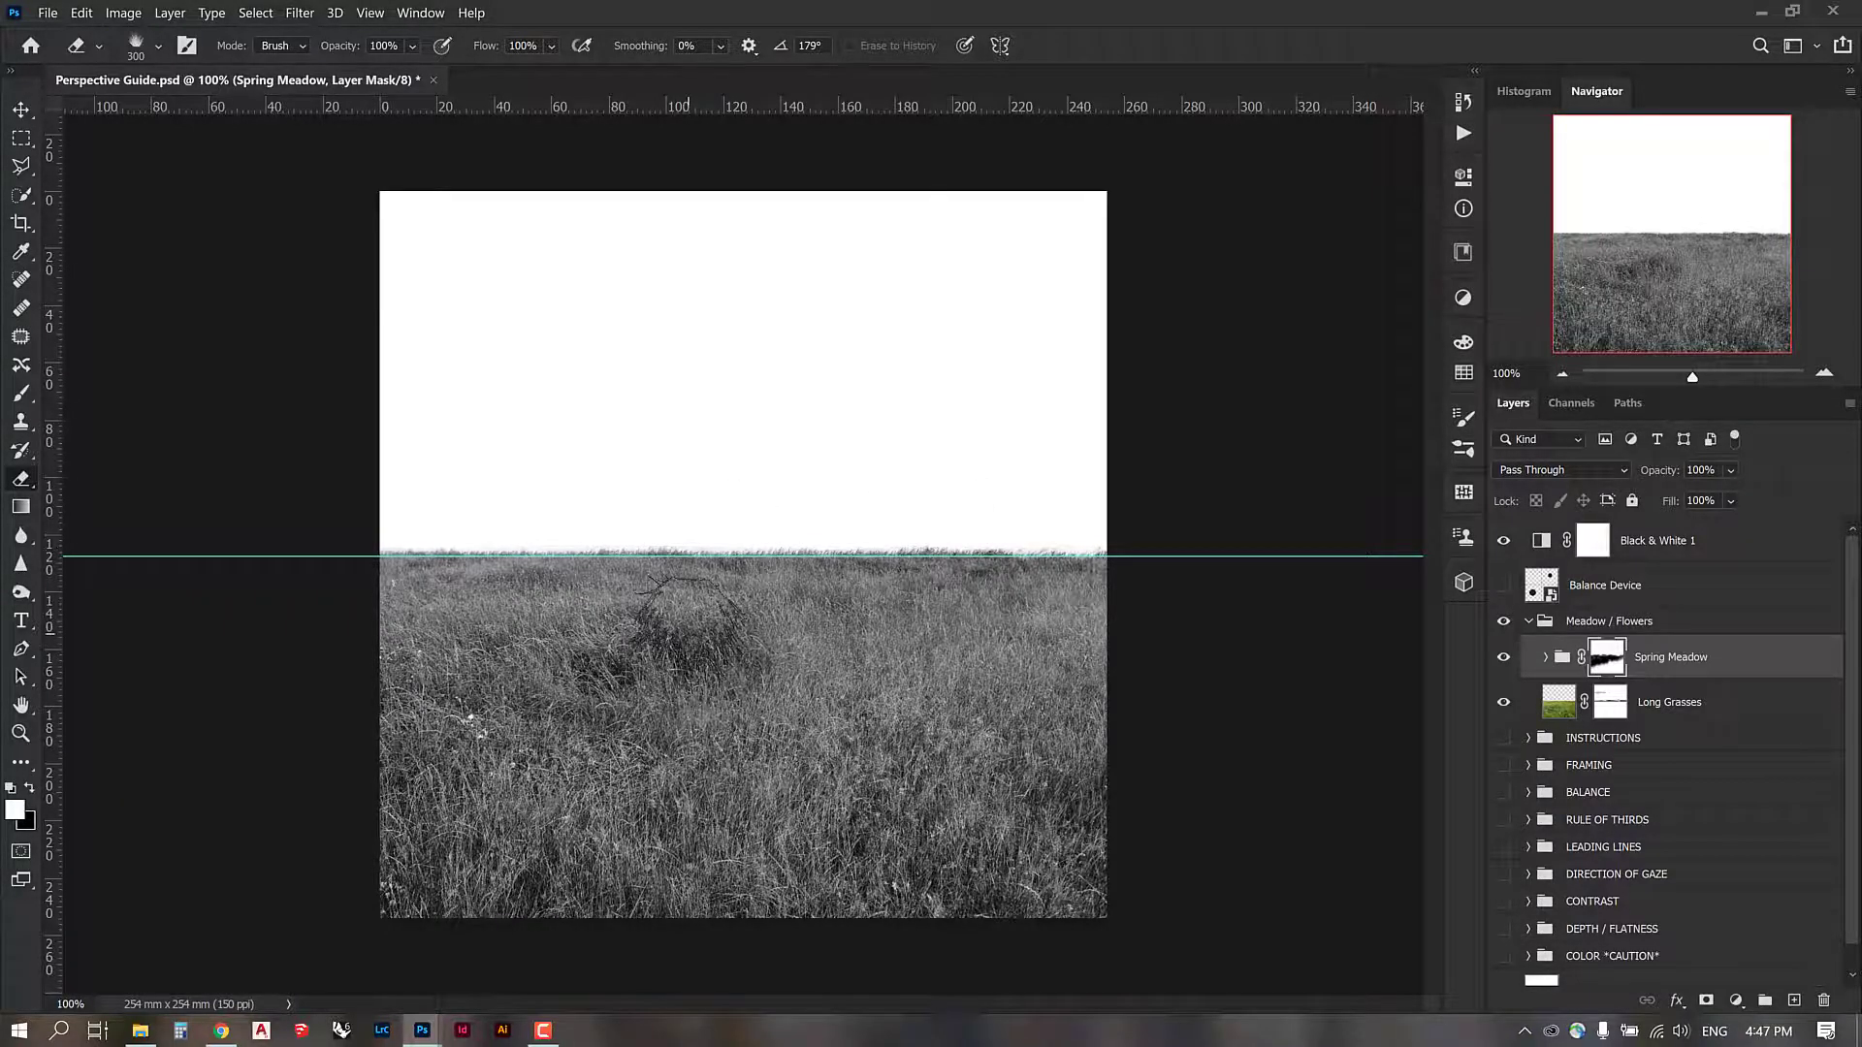
# Step: Choose the 304 px grass-tuft tip for the Brush tool, and return to the Move tool
pyautogui.press('b')
pyautogui.rightClick(698, 462)
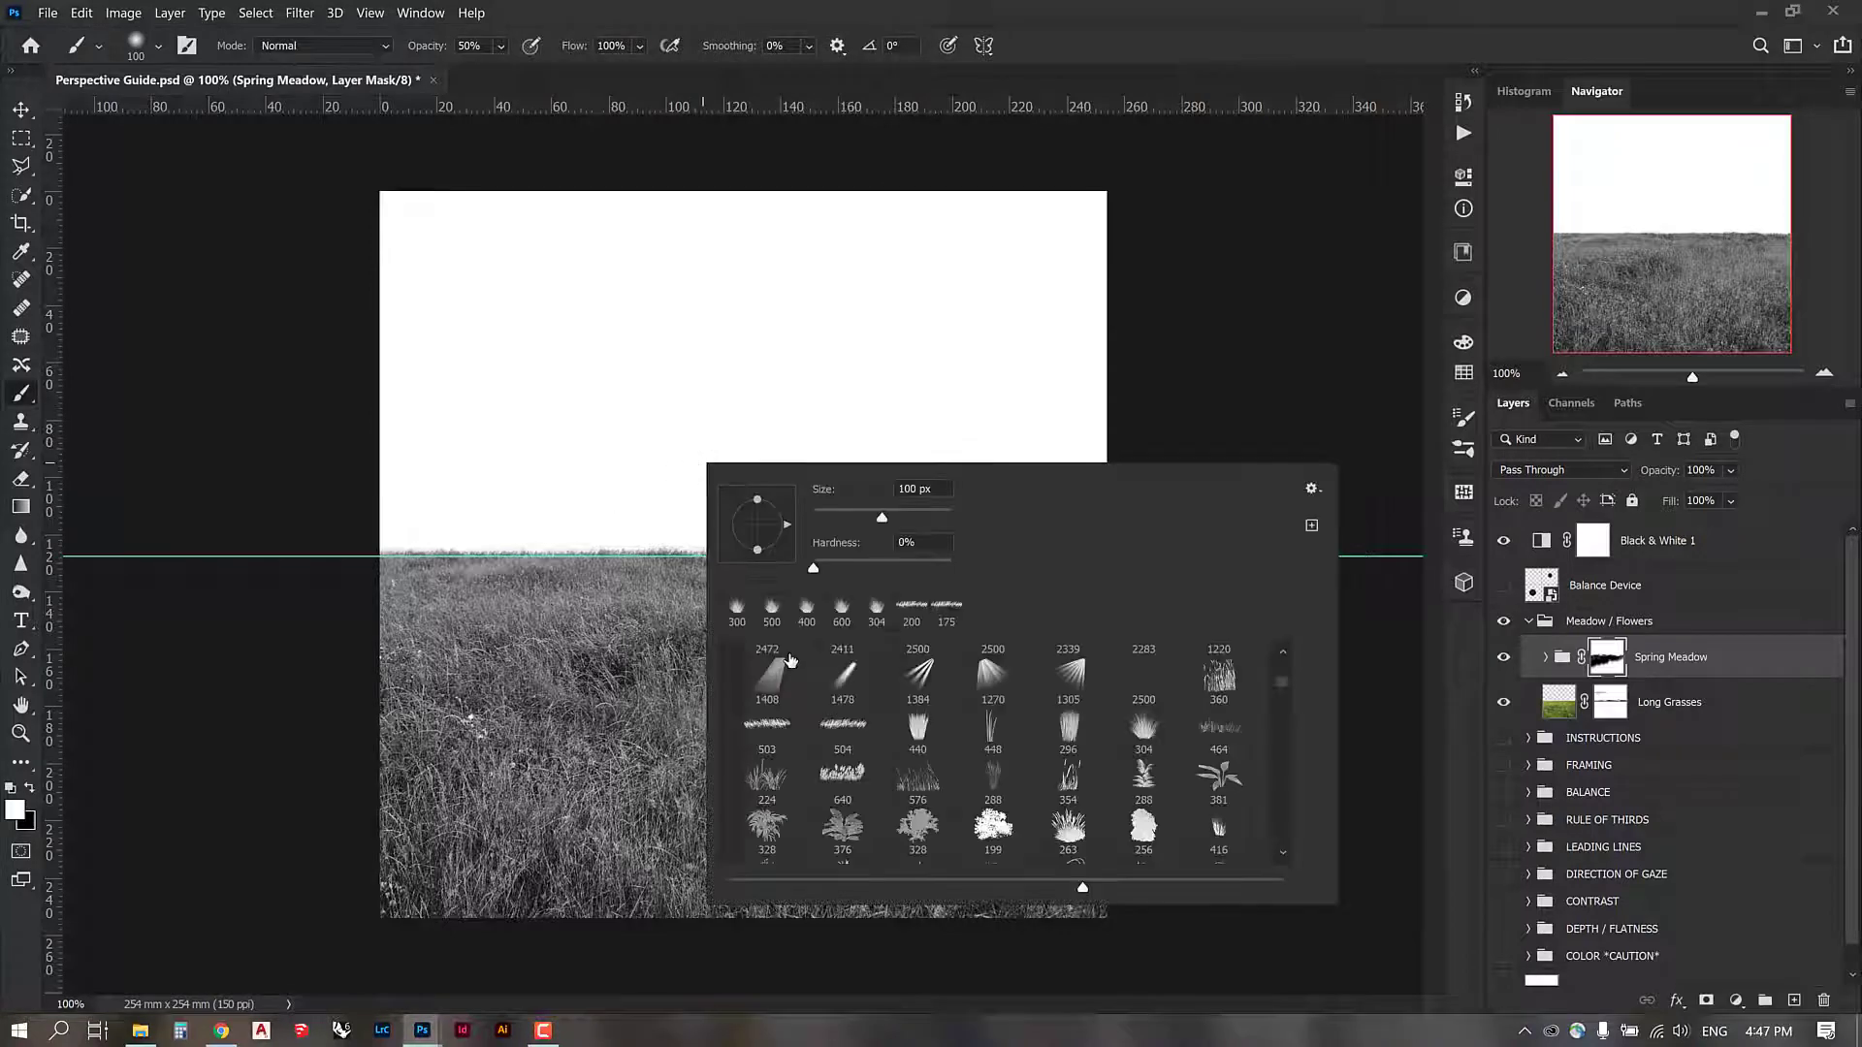
pyautogui.click(1146, 729)
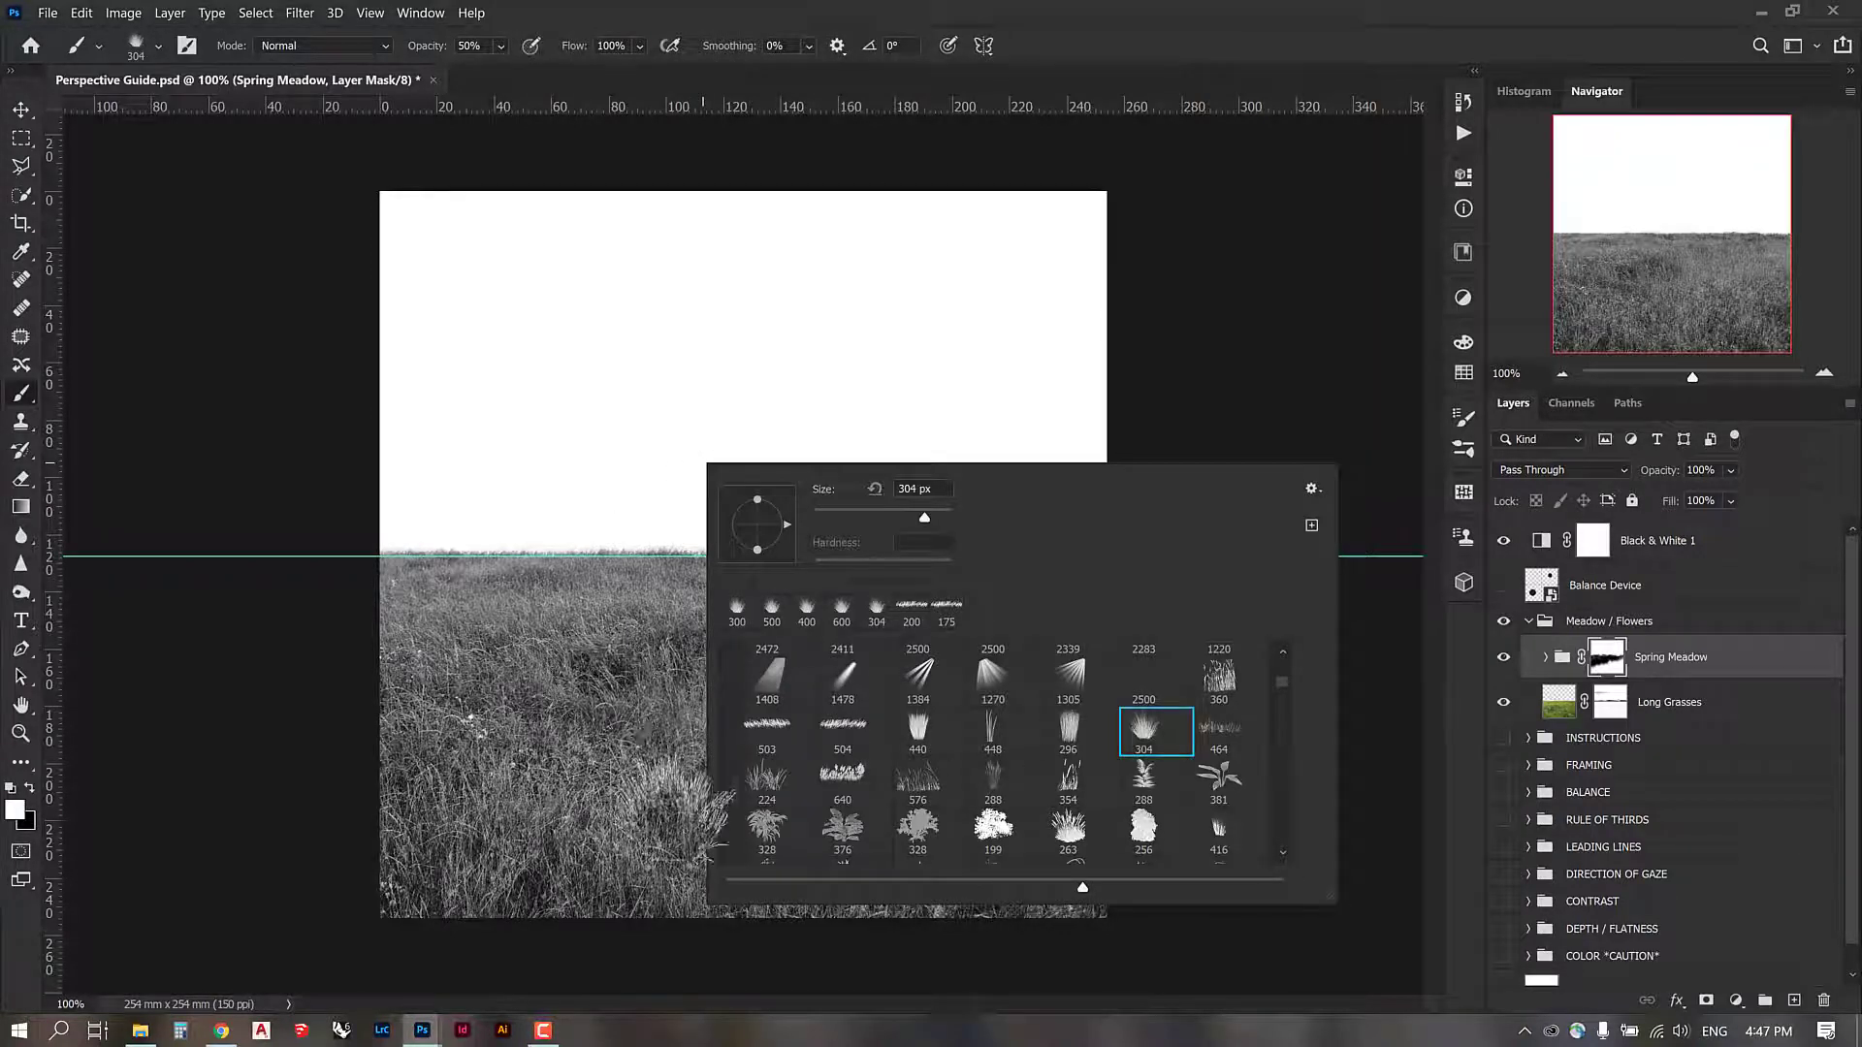
pyautogui.press('Return')
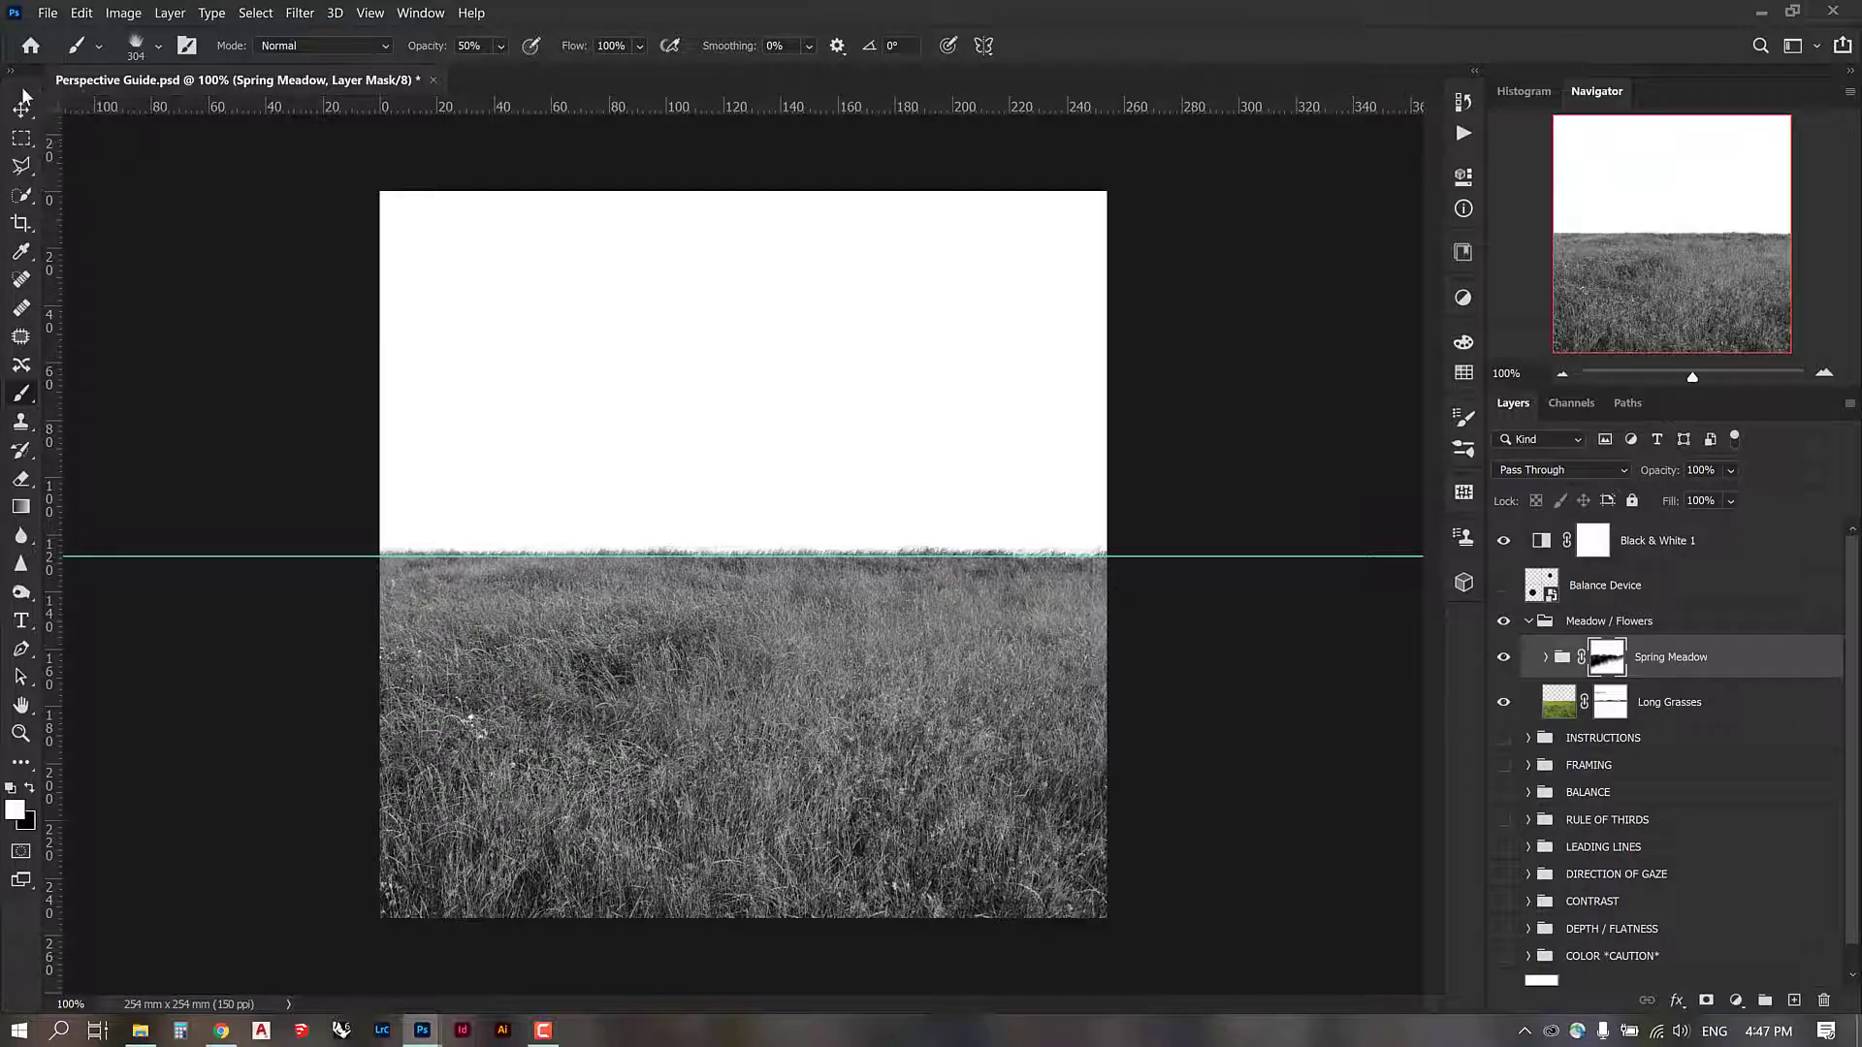
pyautogui.press('v')
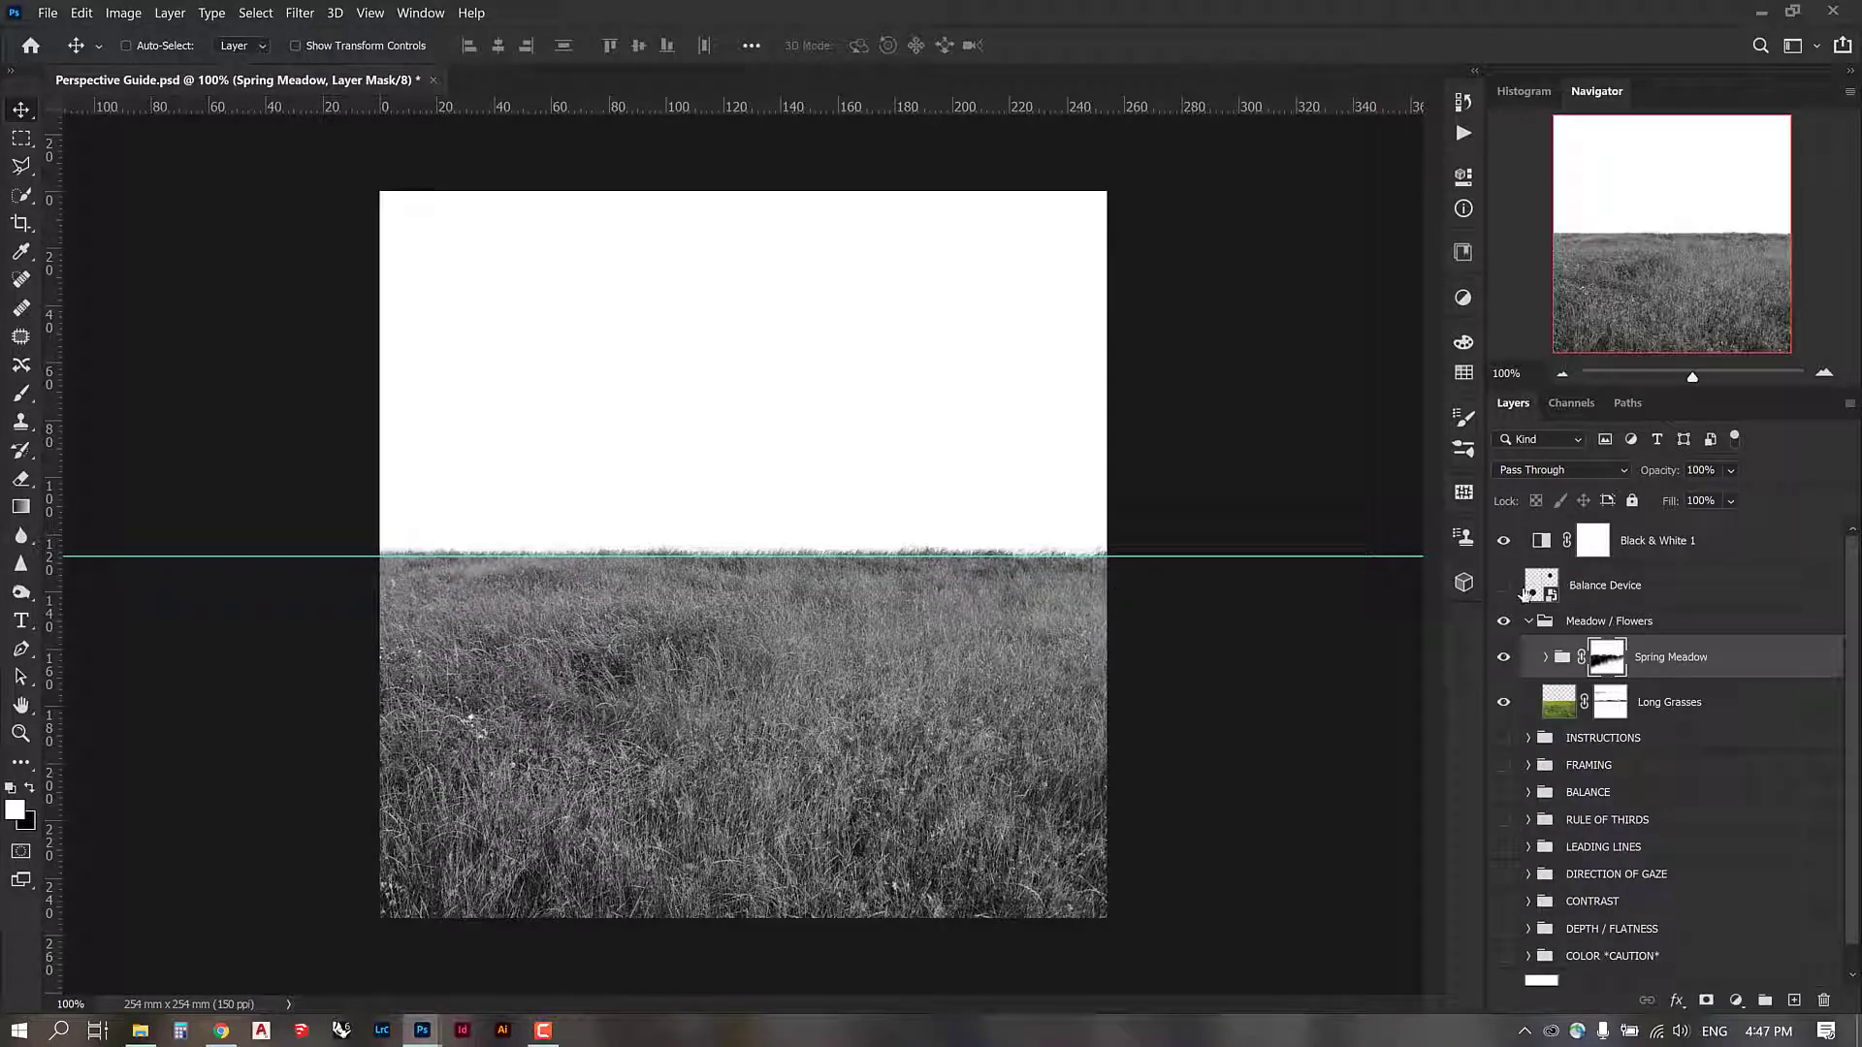
# Step: Compare the meadow with and without the Black & White 1 adjustment, and check the contents of the Meadow / Flowers group
pyautogui.click(1505, 541)
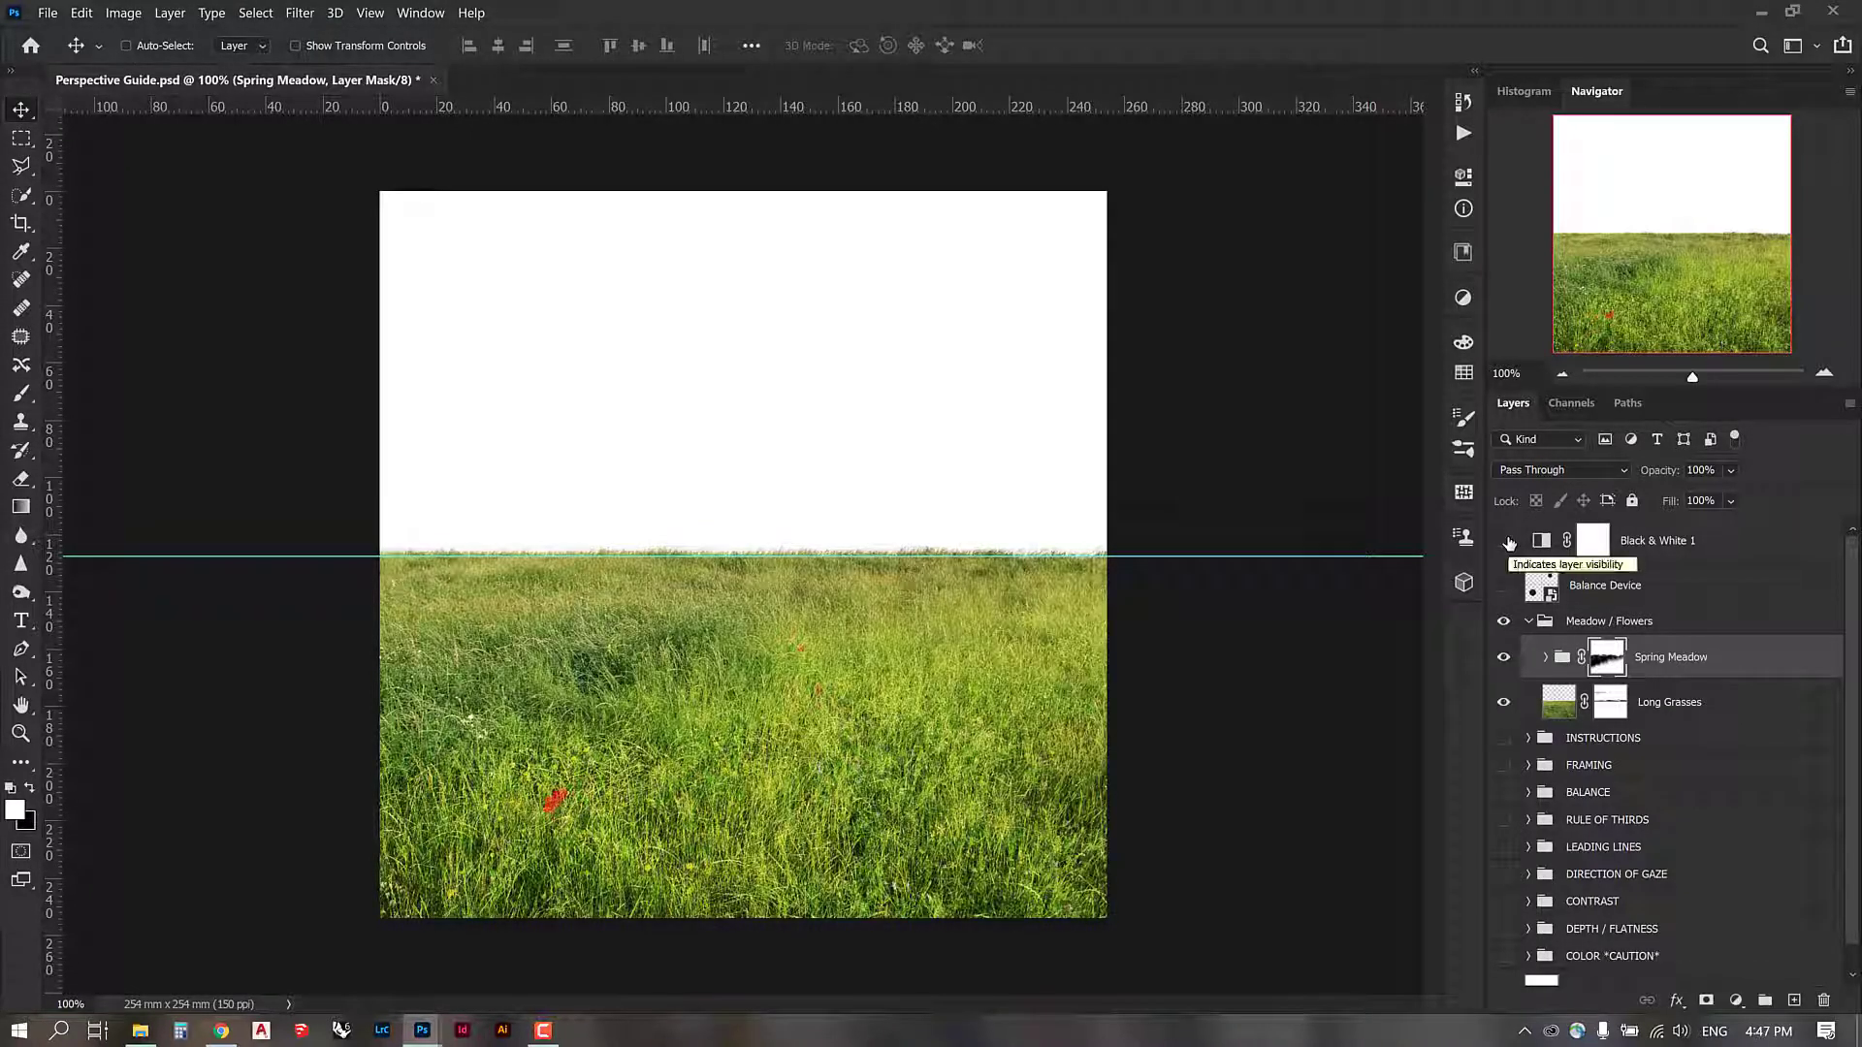
pyautogui.click(1508, 543)
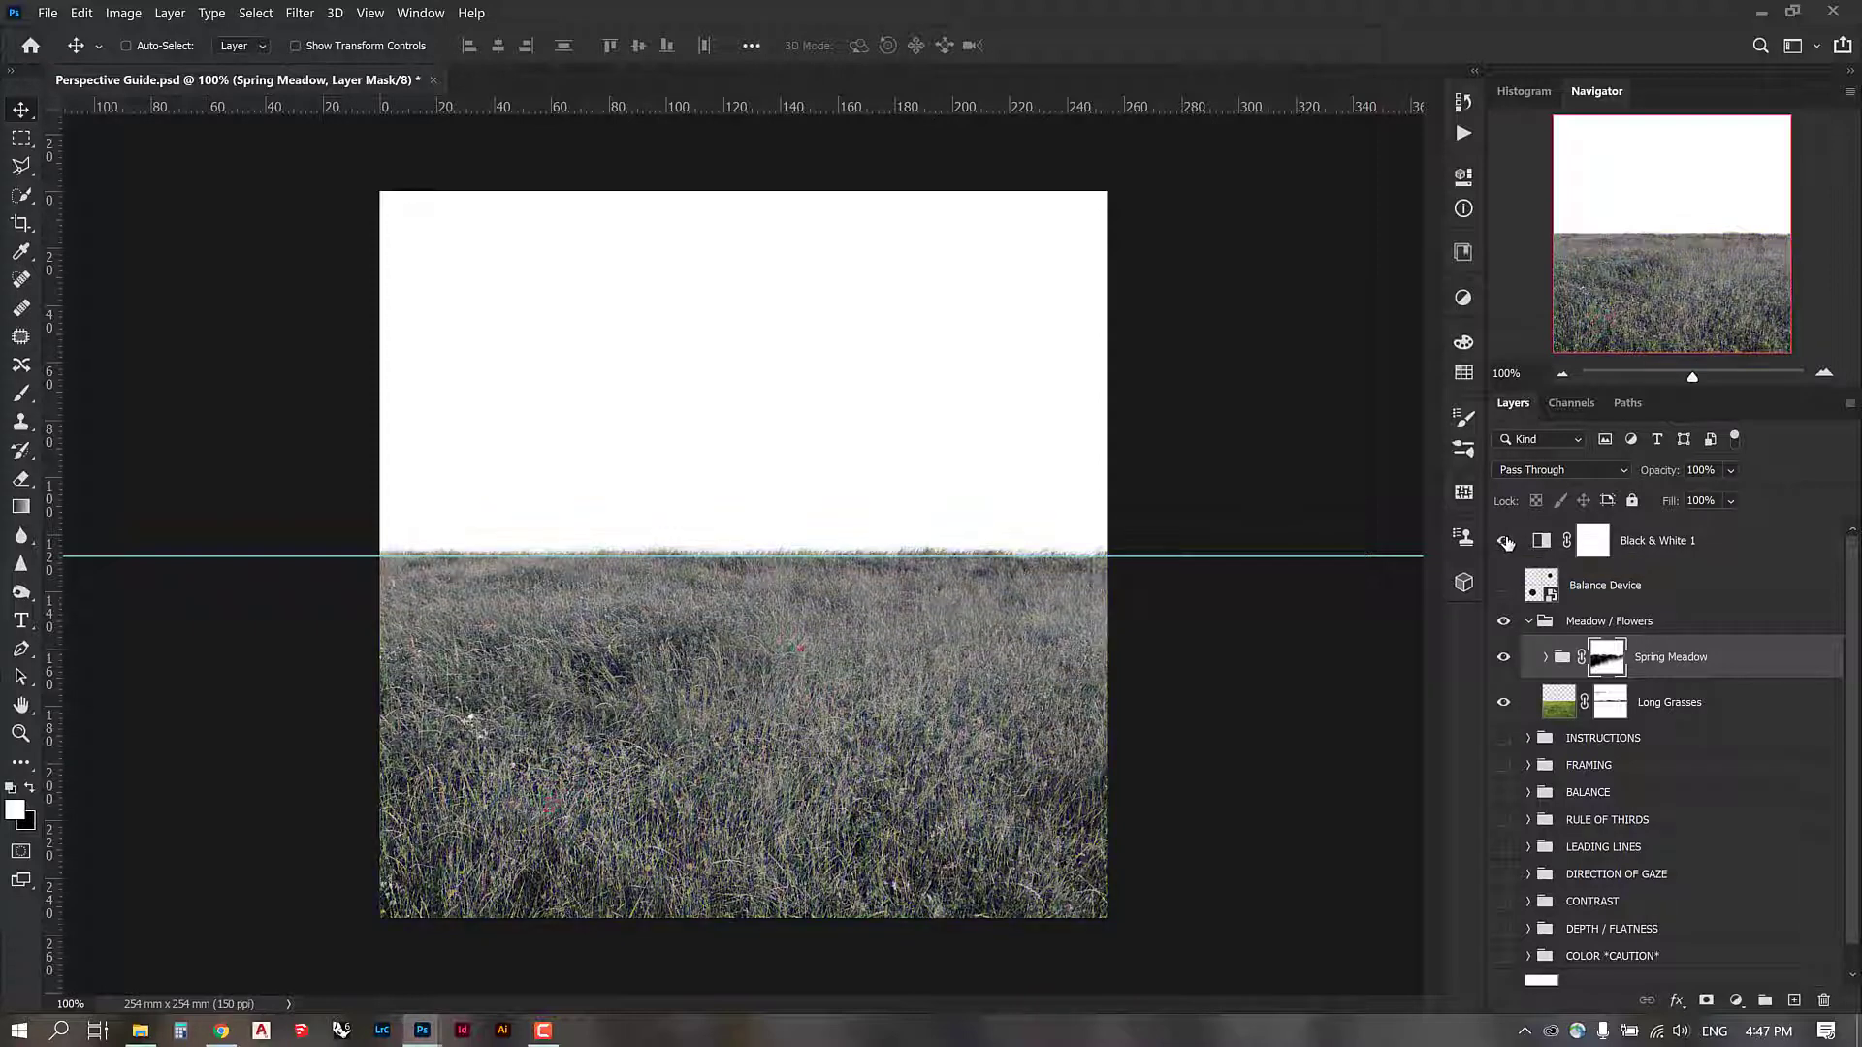
pyautogui.click(1505, 542)
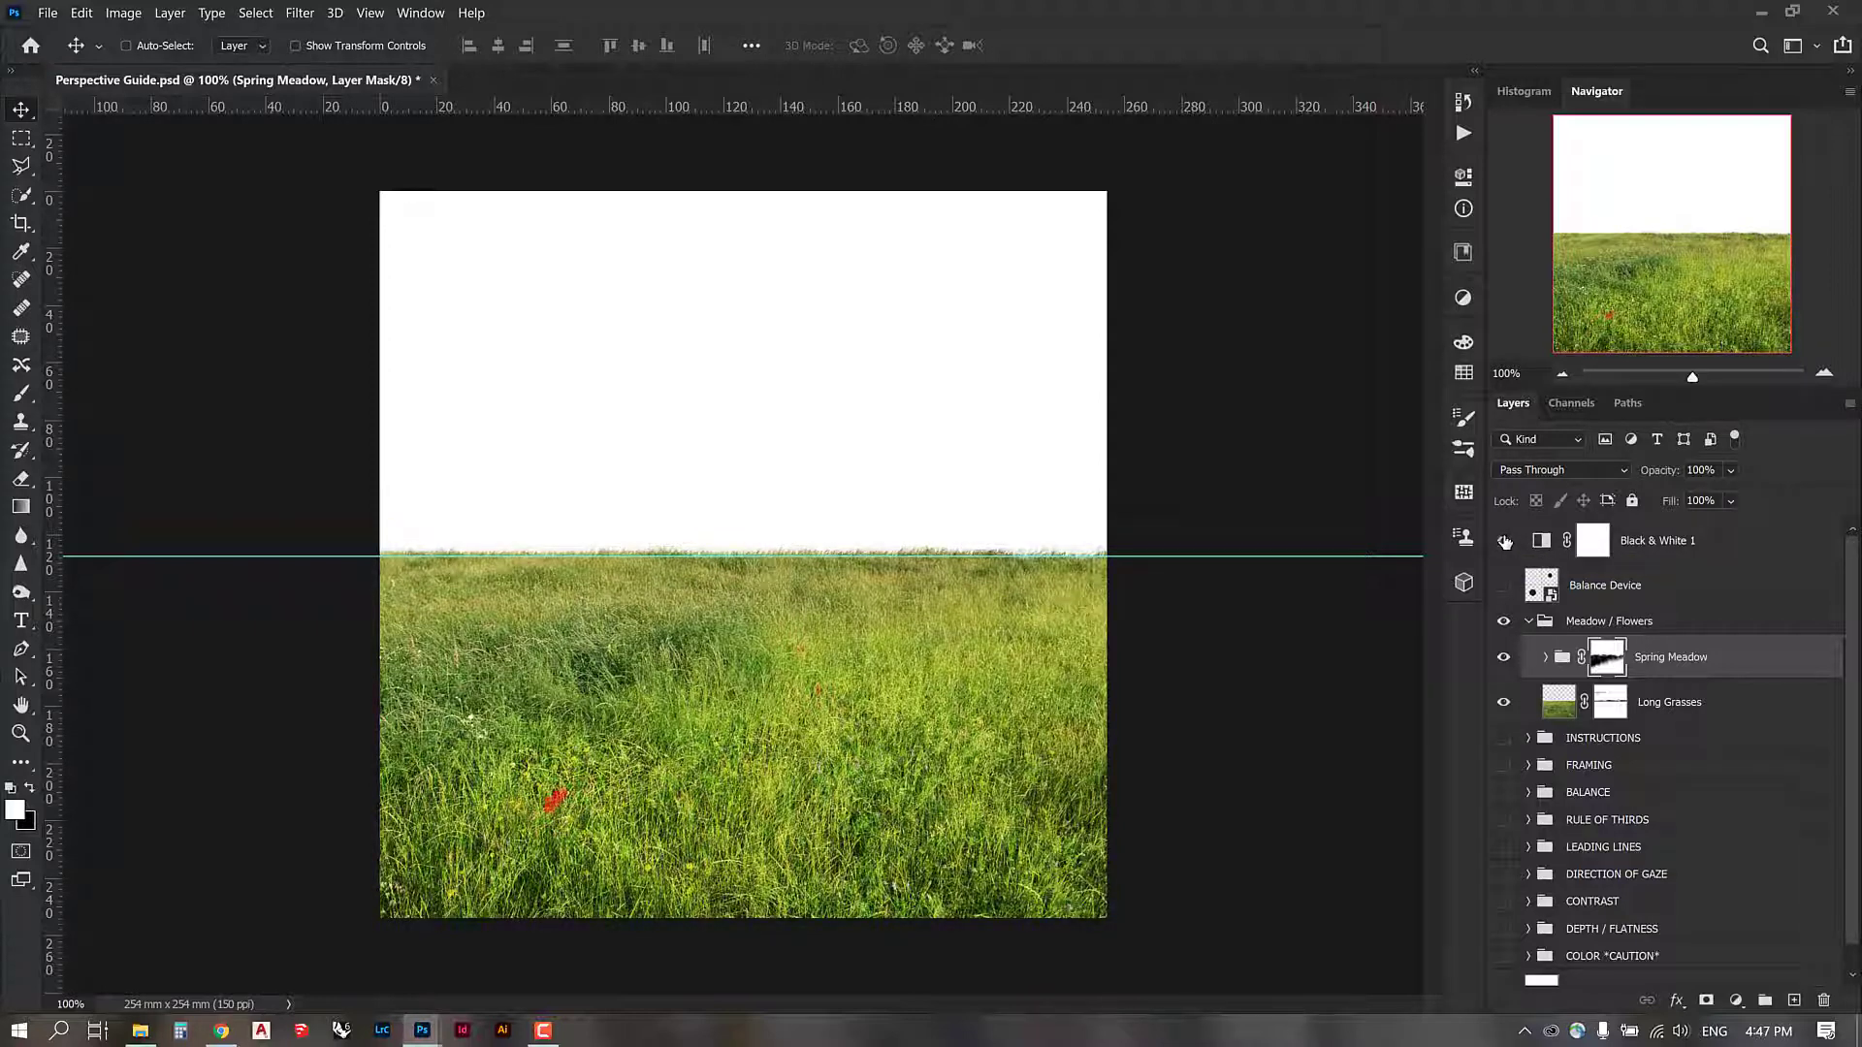
pyautogui.click(1505, 541)
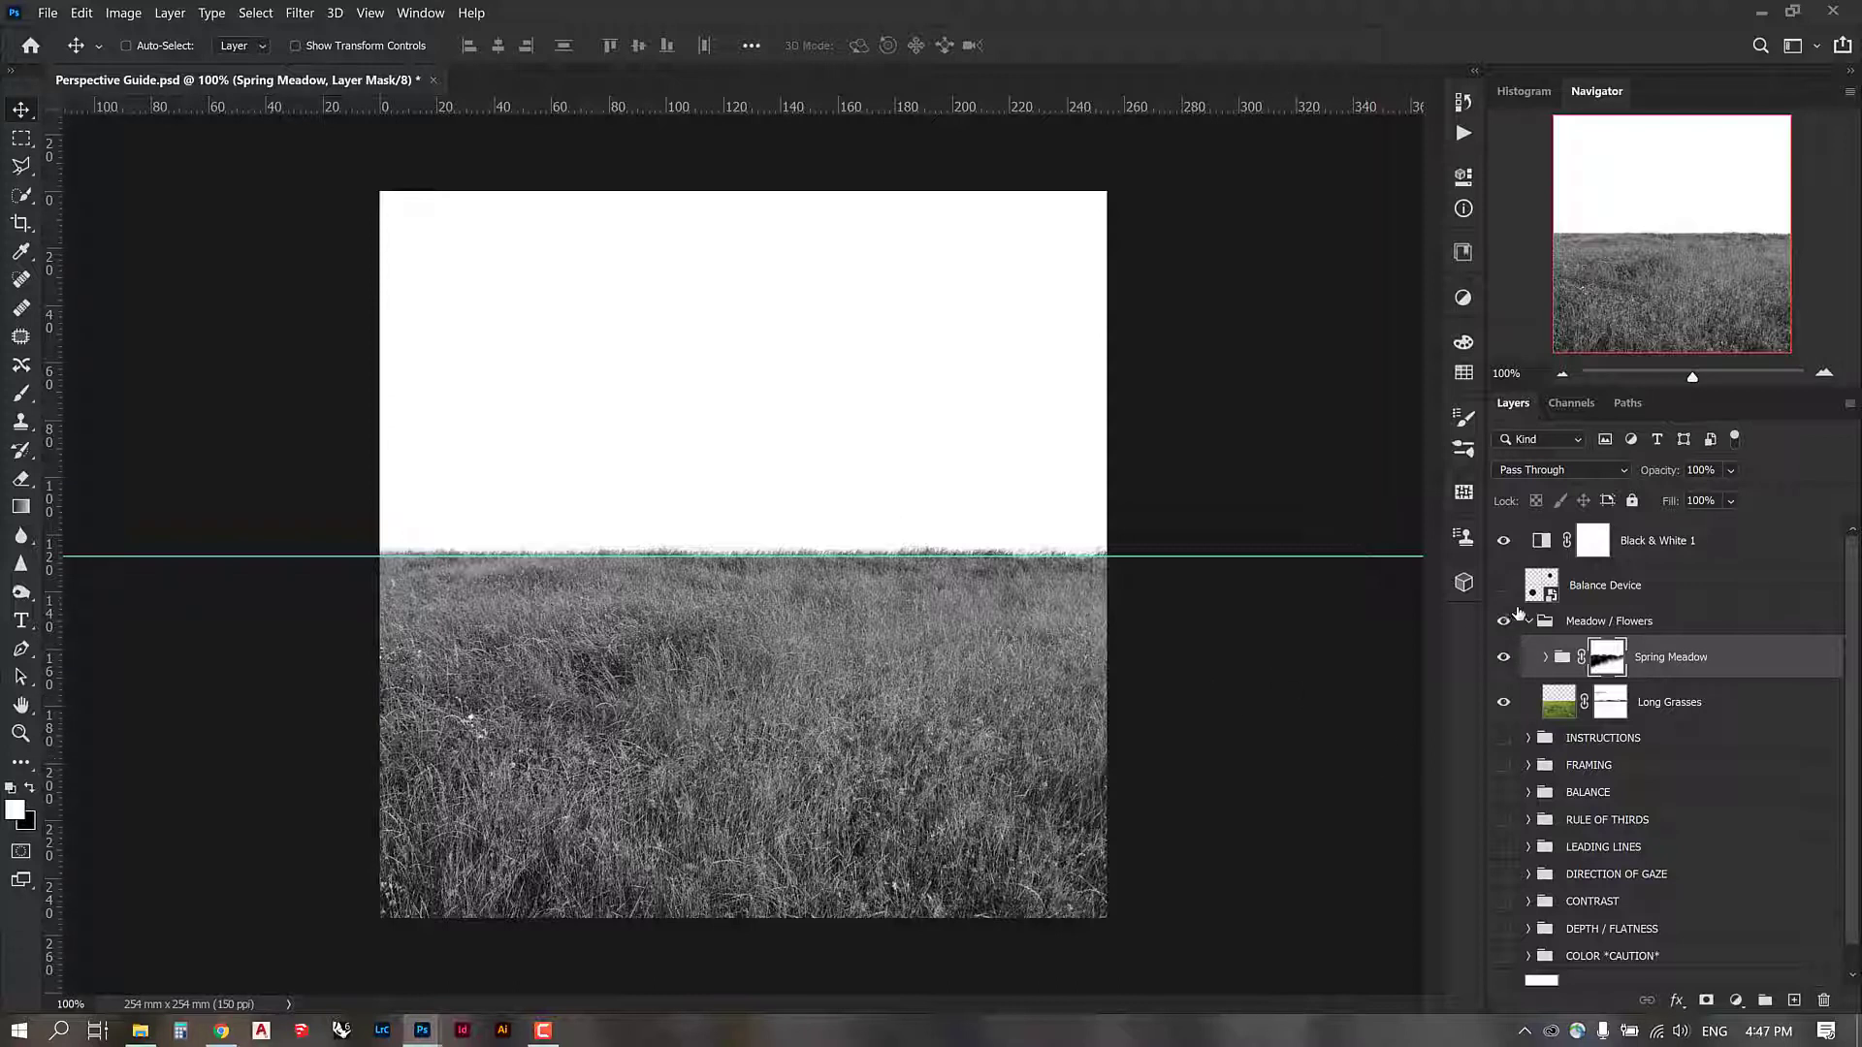
pyautogui.click(1529, 623)
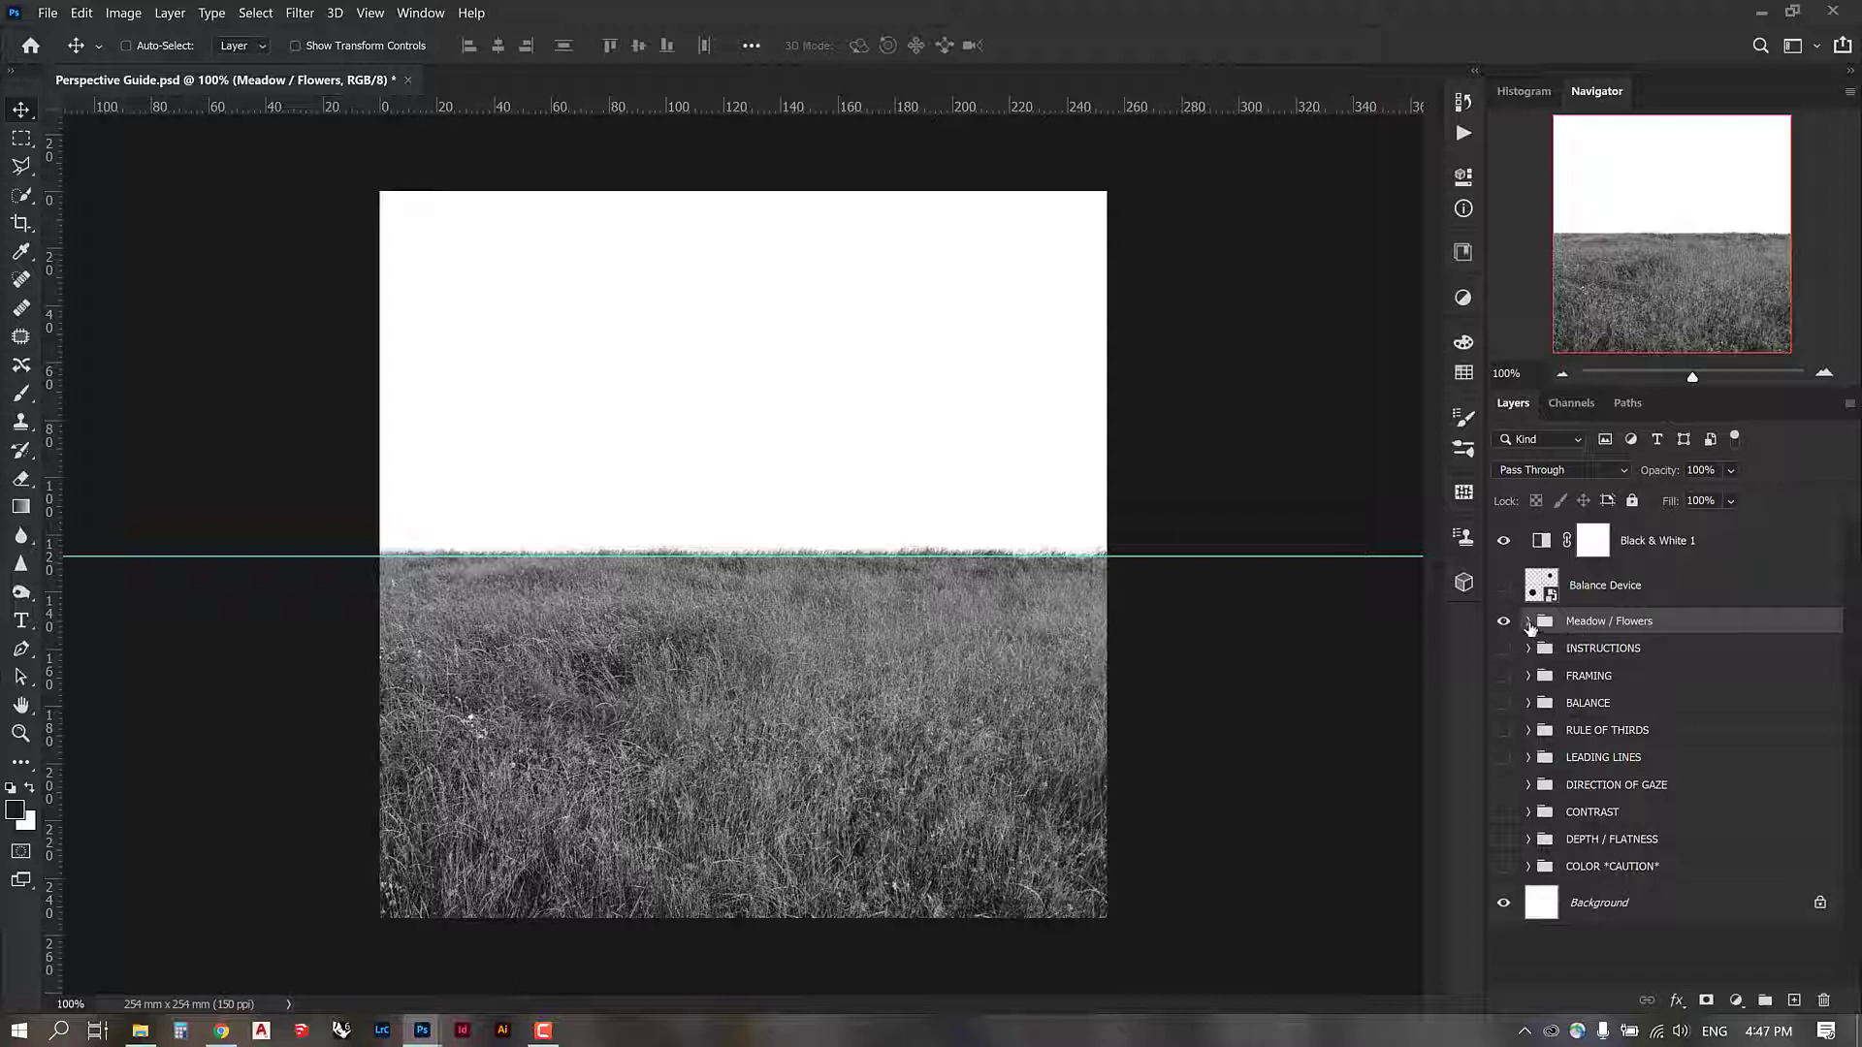
pyautogui.click(1530, 621)
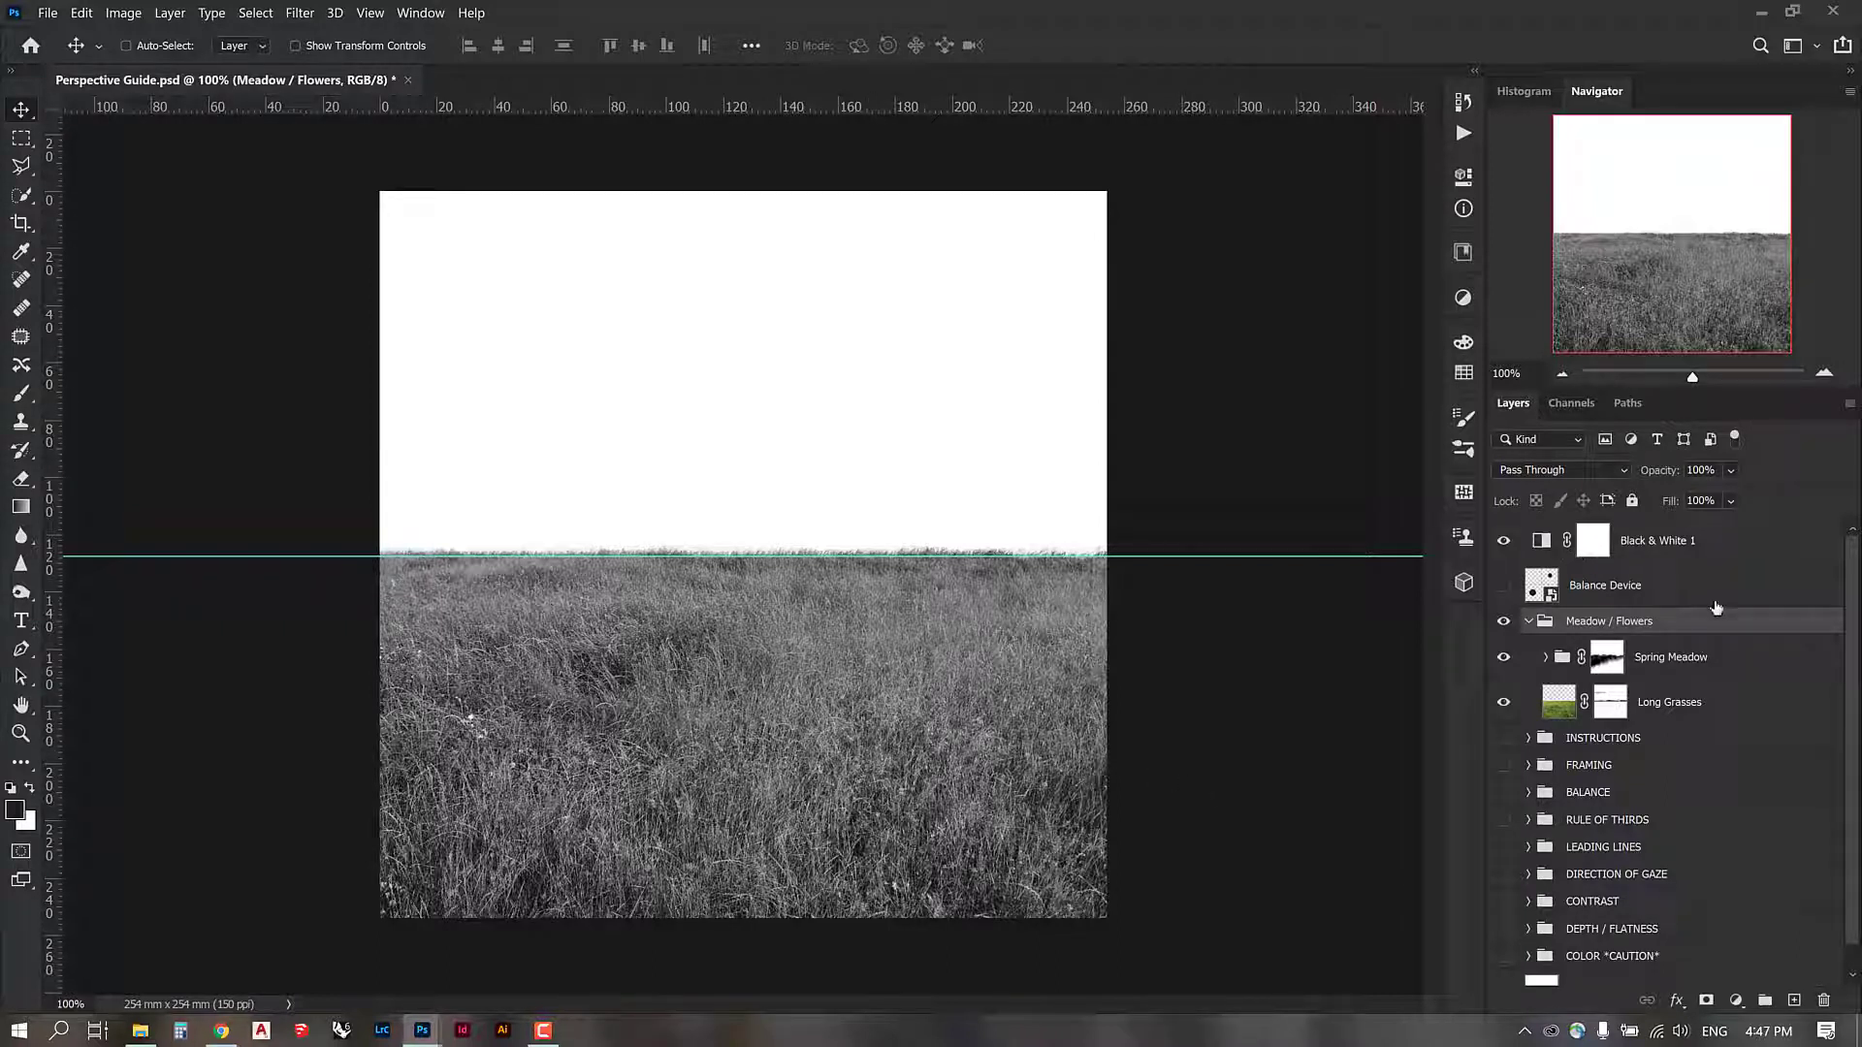
# Step: Duplicate the Spring Meadow group together with the Long Grasses layer and merge the two copies into one layer
pyautogui.click(1693, 710)
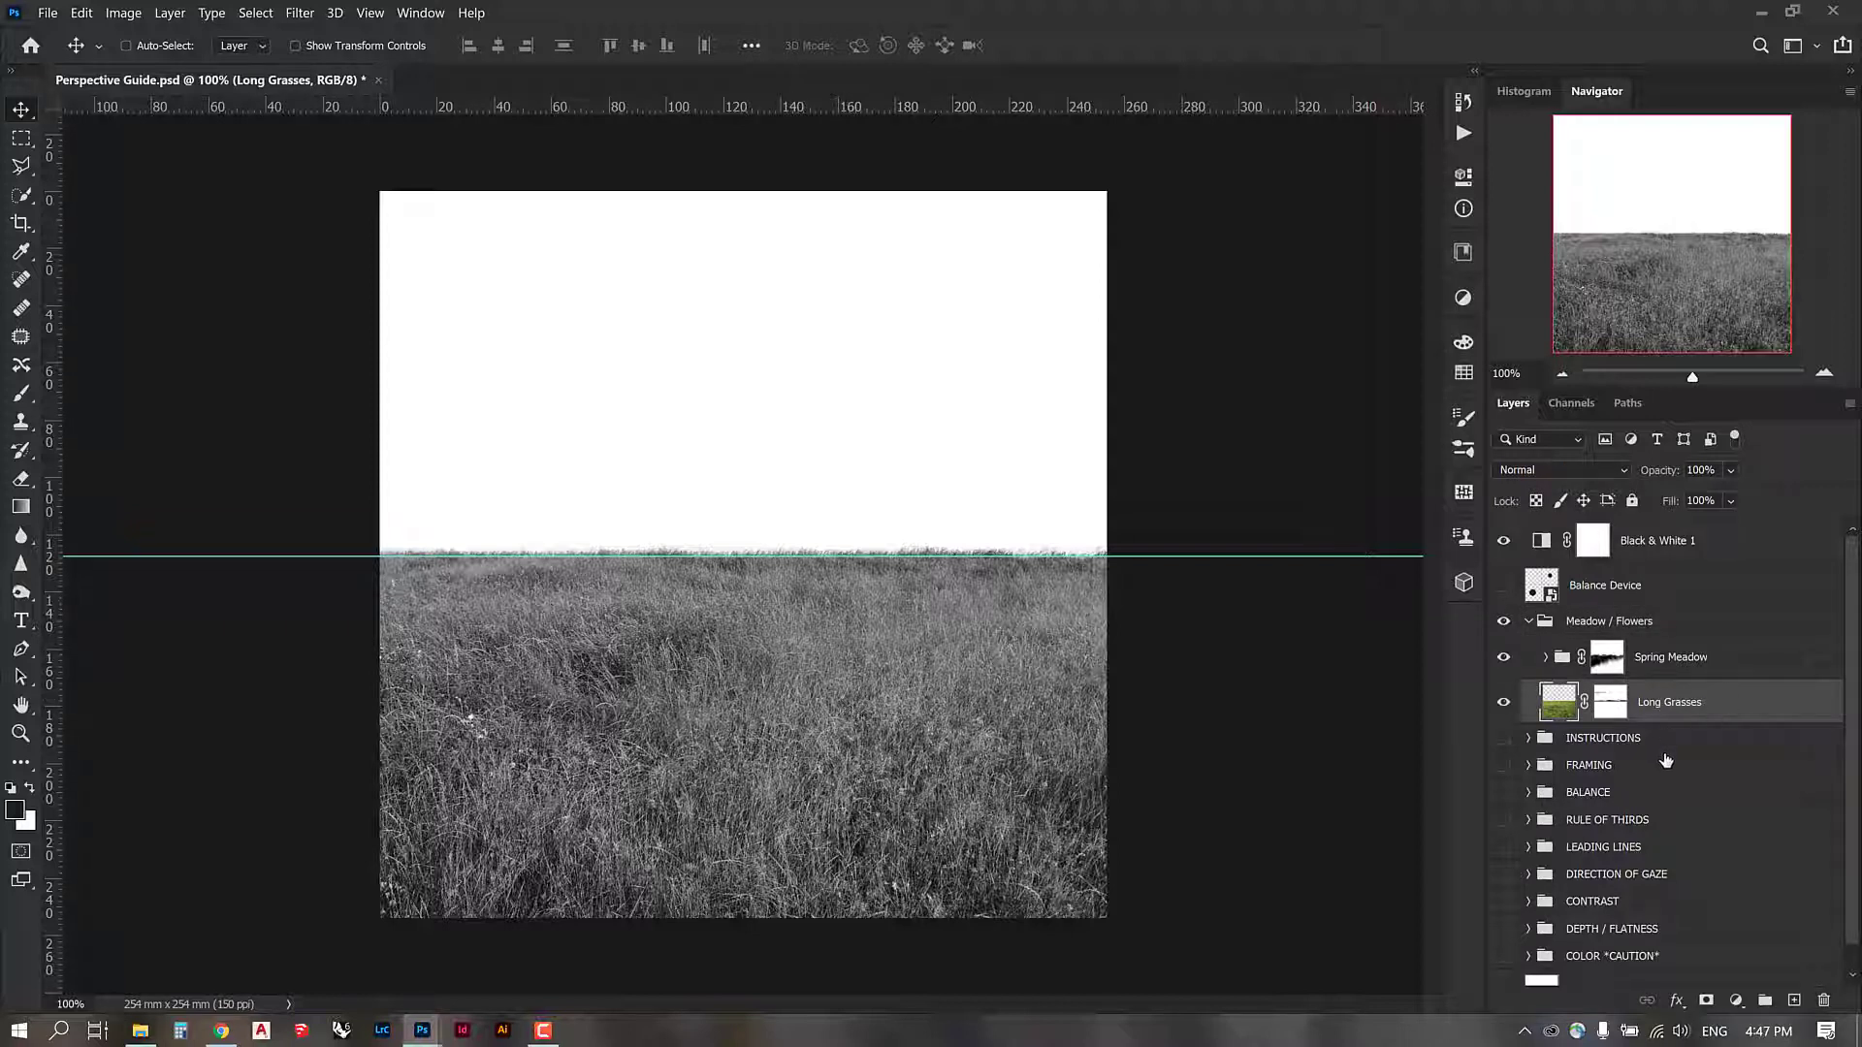
pyautogui.keyDown('shift'); pyautogui.click(1670, 660); pyautogui.keyUp('shift')
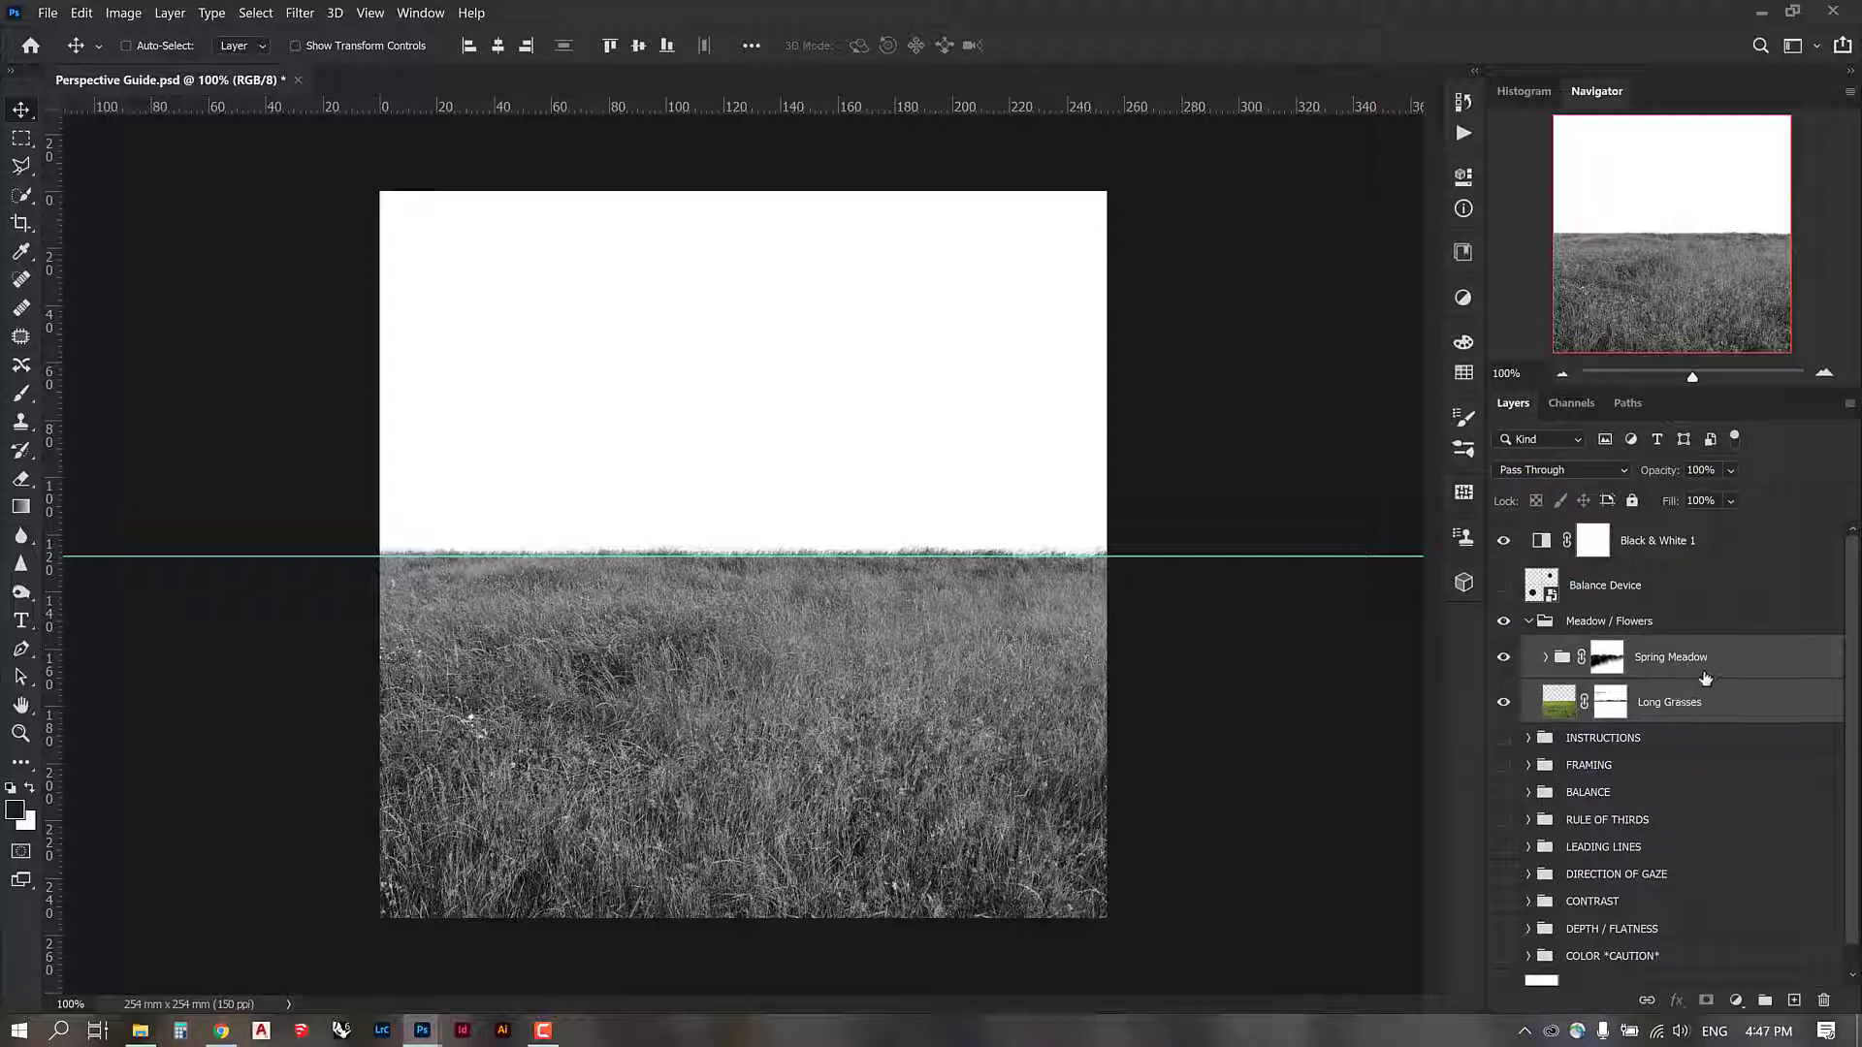
pyautogui.hotkey('ctrl', 'j')
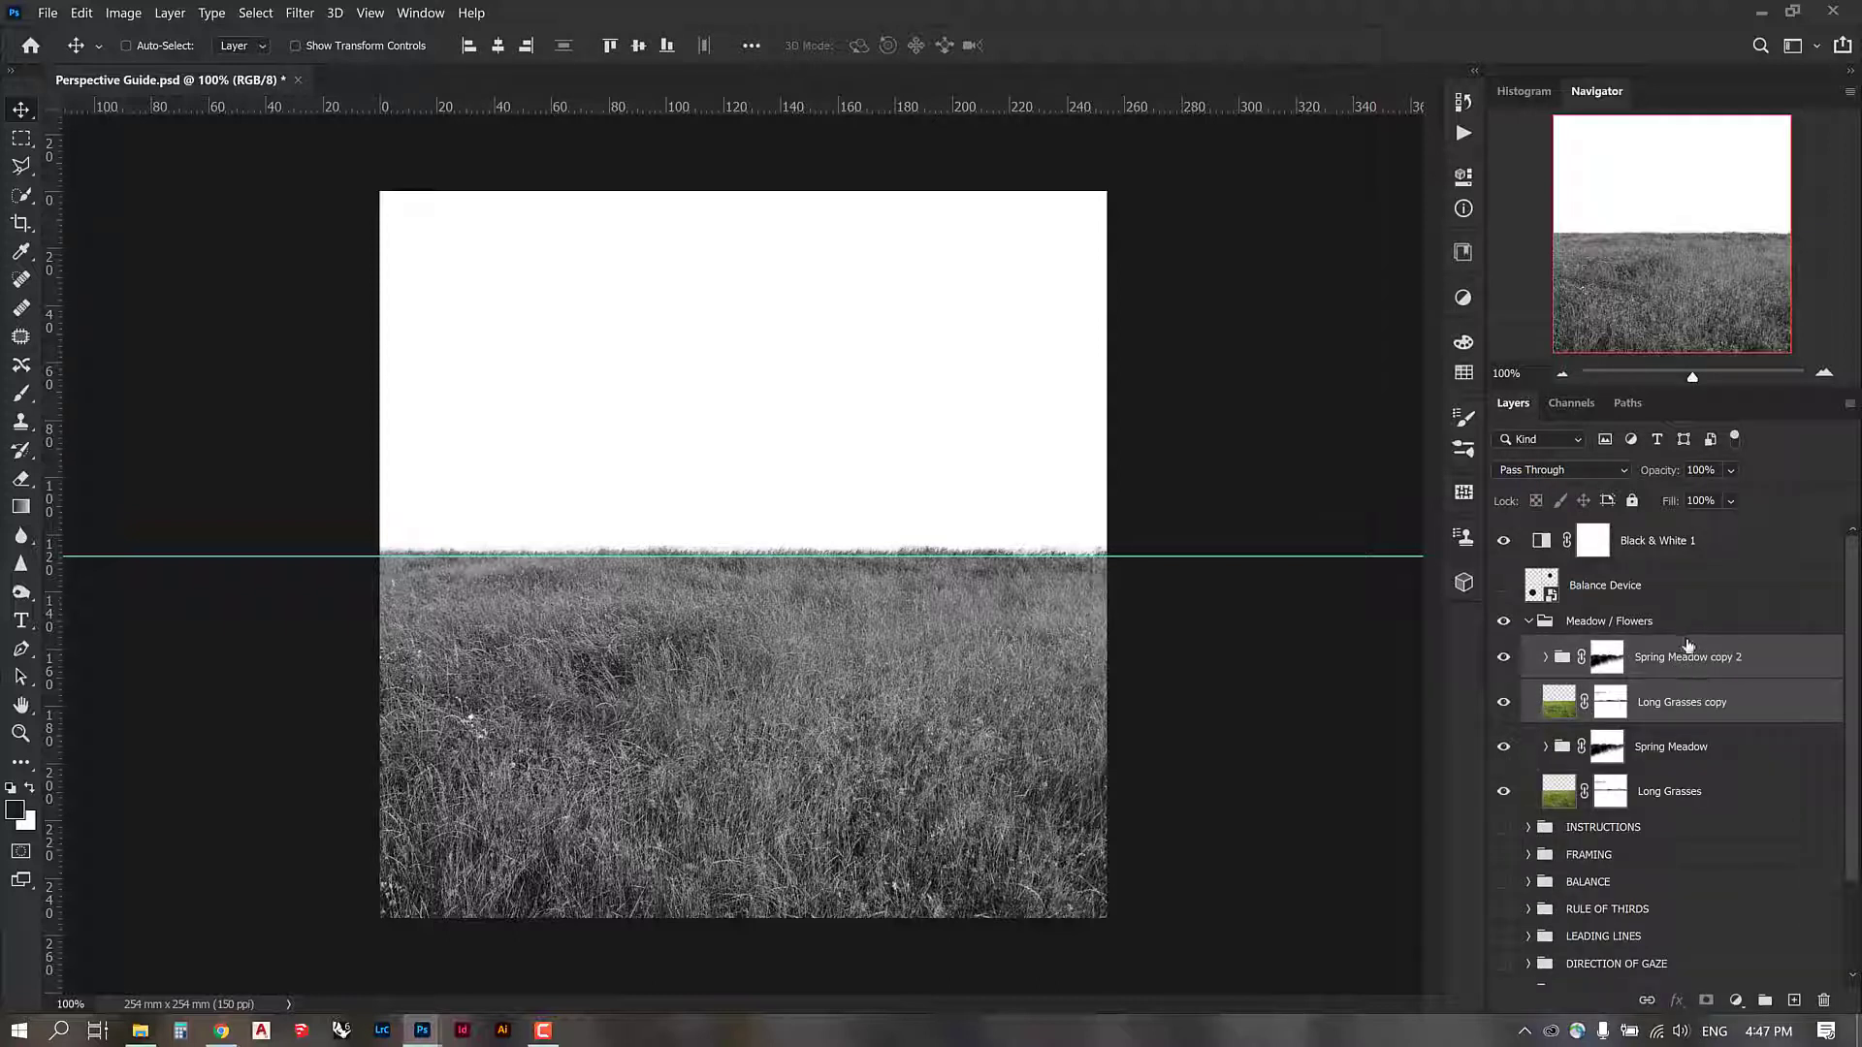
pyautogui.hotkey('ctrl', 'e')
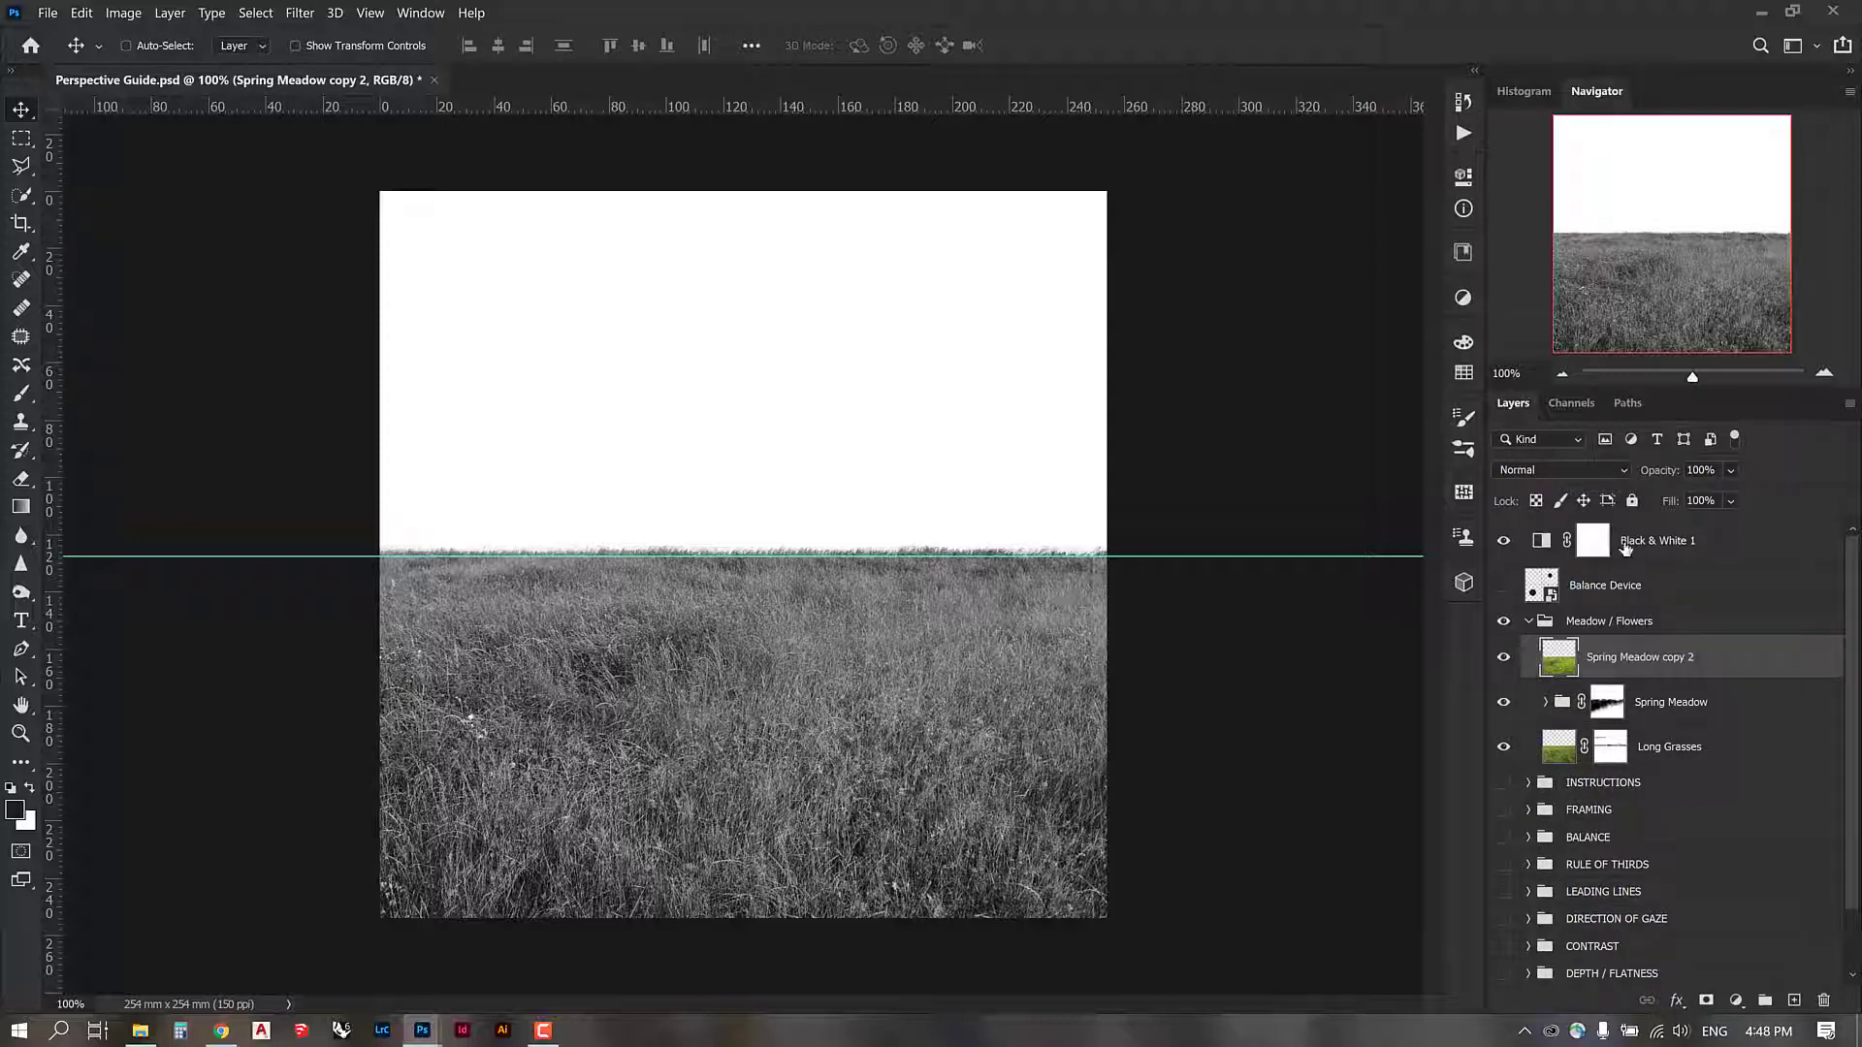
# Step: Set the merged Spring Meadow copy 2 layer to Multiply at 65% opacity and add a layer mask to it
pyautogui.click(1610, 470)
pyautogui.click(1523, 549)
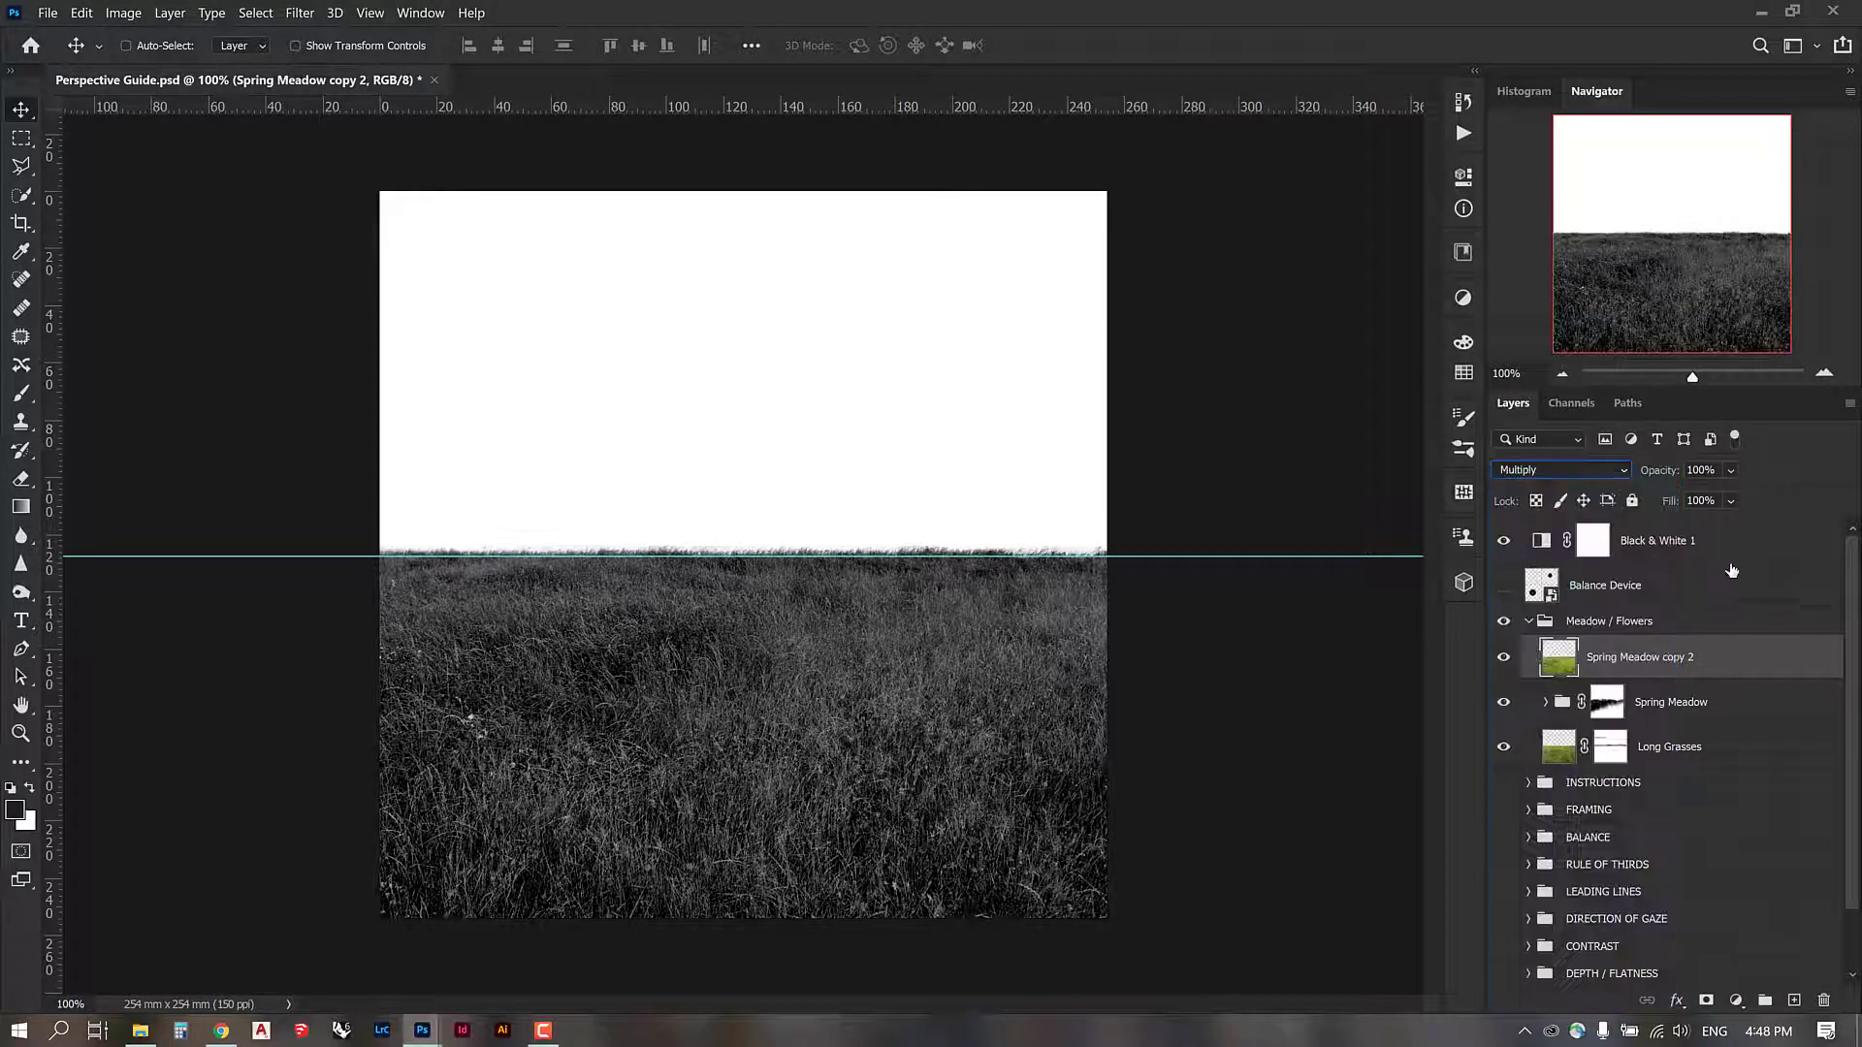
pyautogui.click(1717, 473)
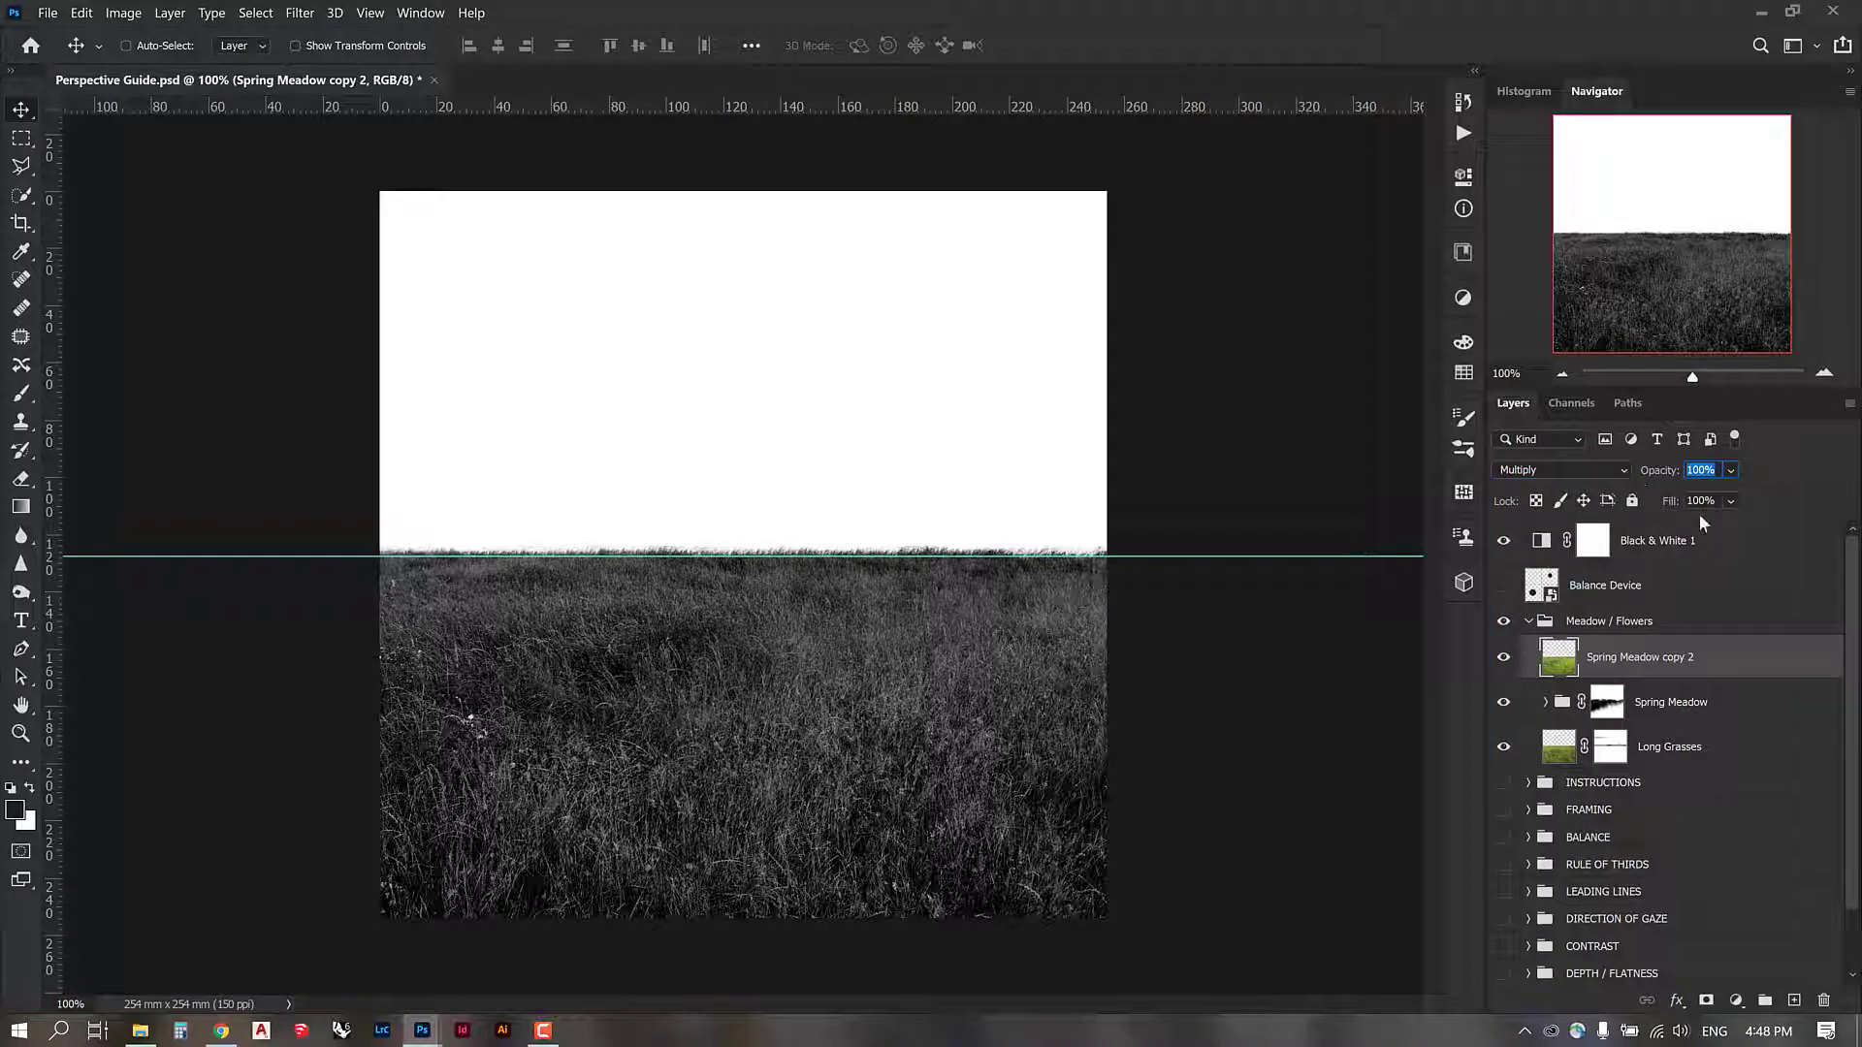
pyautogui.write('65')
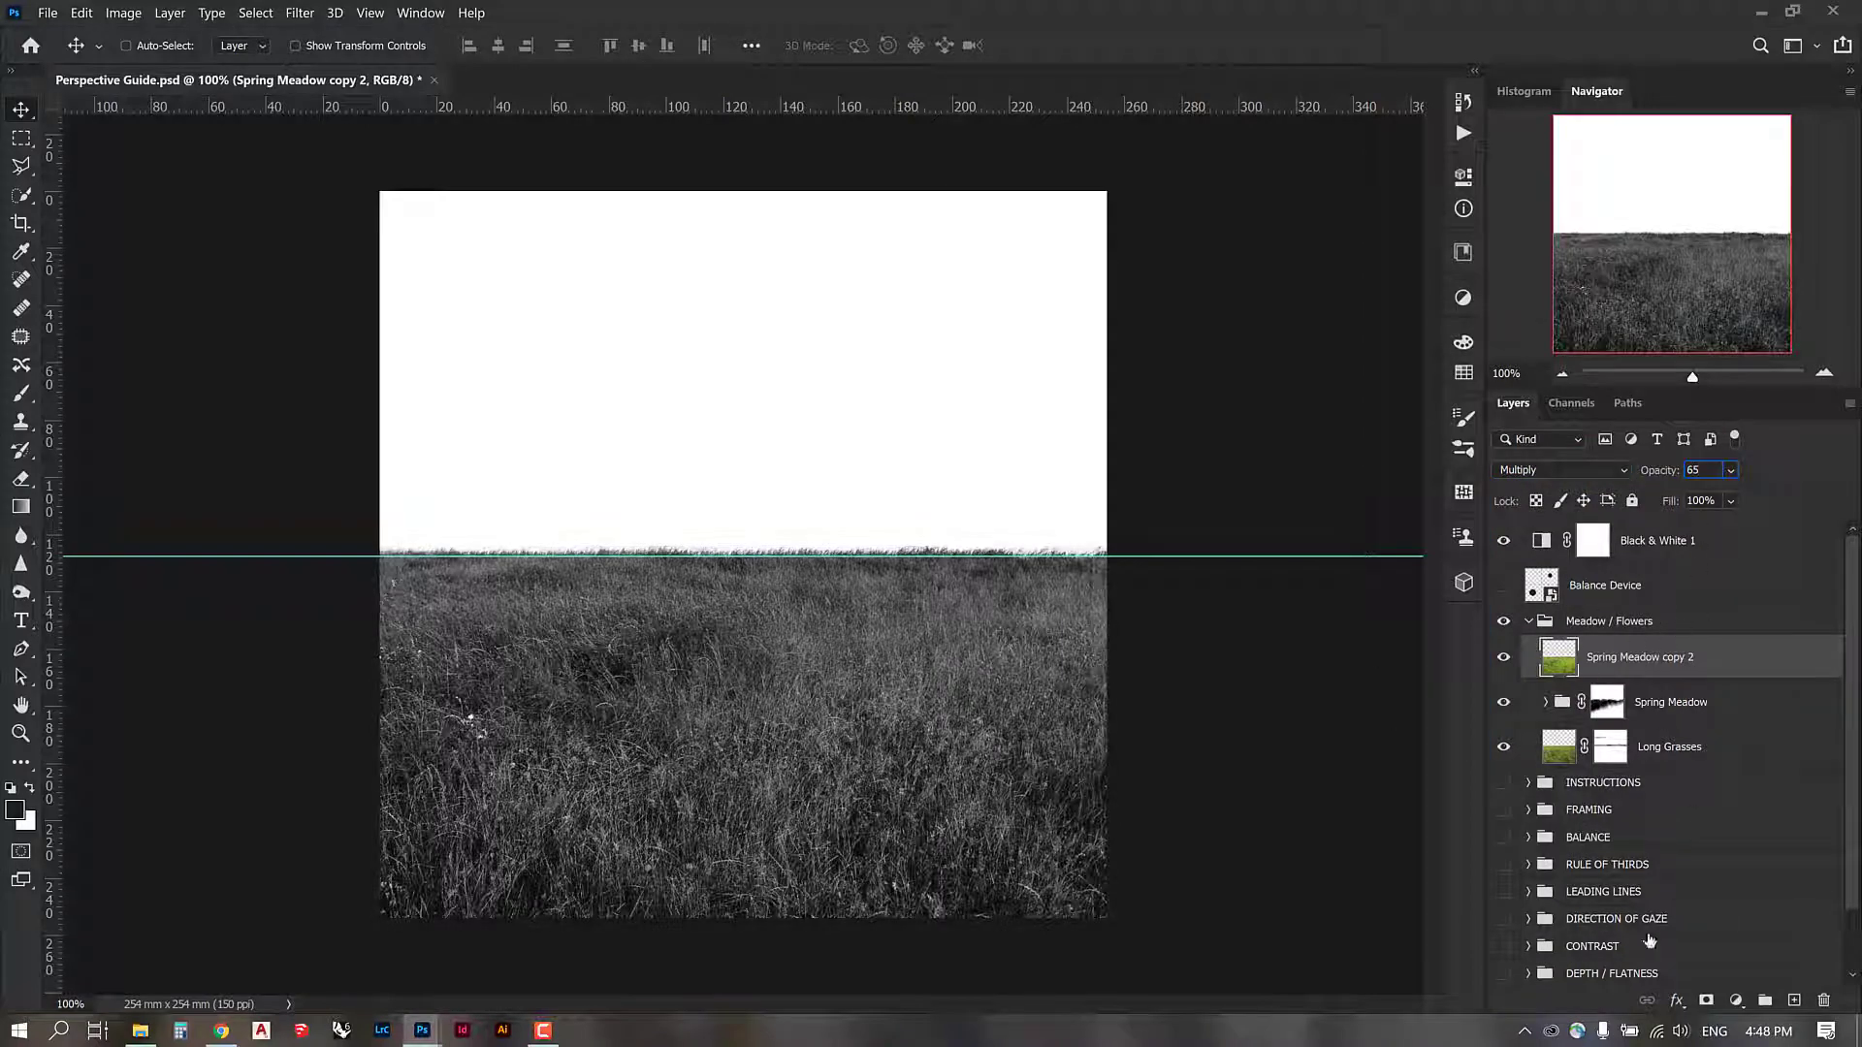
pyautogui.click(1707, 1001)
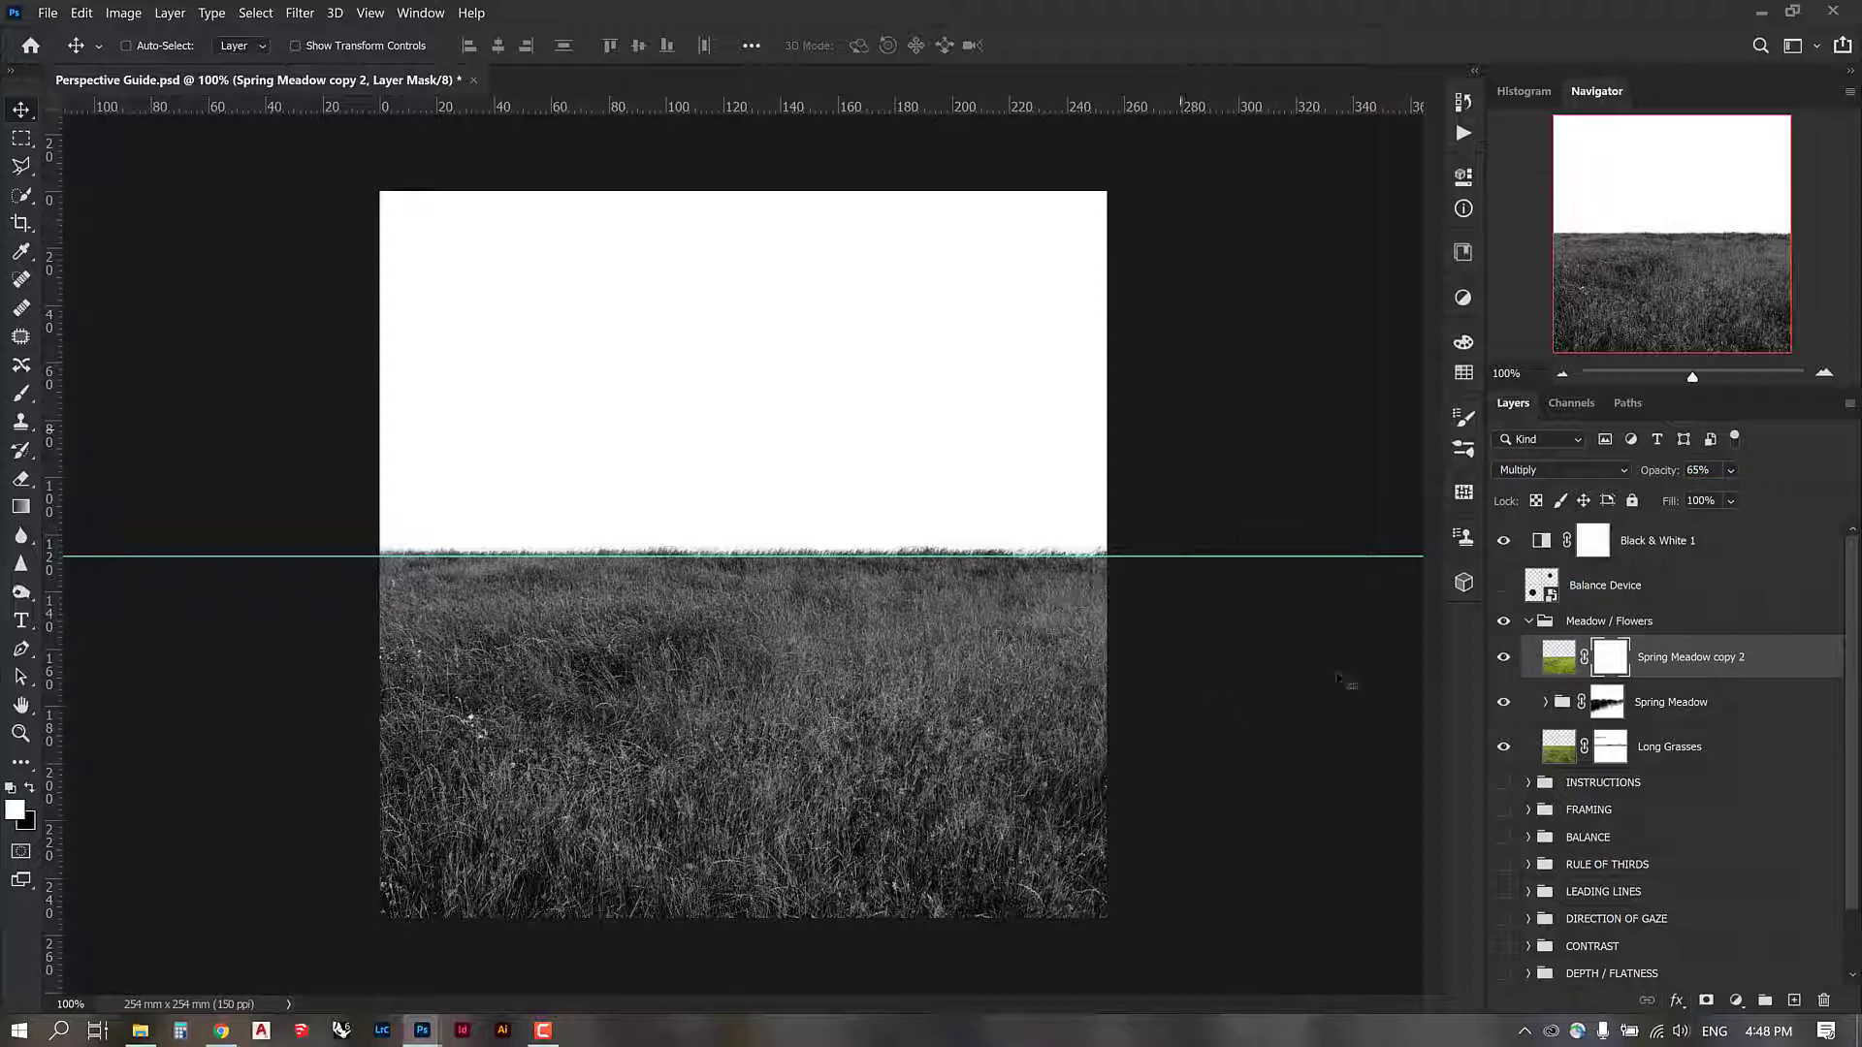
# Step: Erase the Spring Meadow copy 2 mask across the field below the horizon with the 504 px grass-strip tip, enlarging it to 700 px
pyautogui.press('e')
pyautogui.rightClick(737, 582)
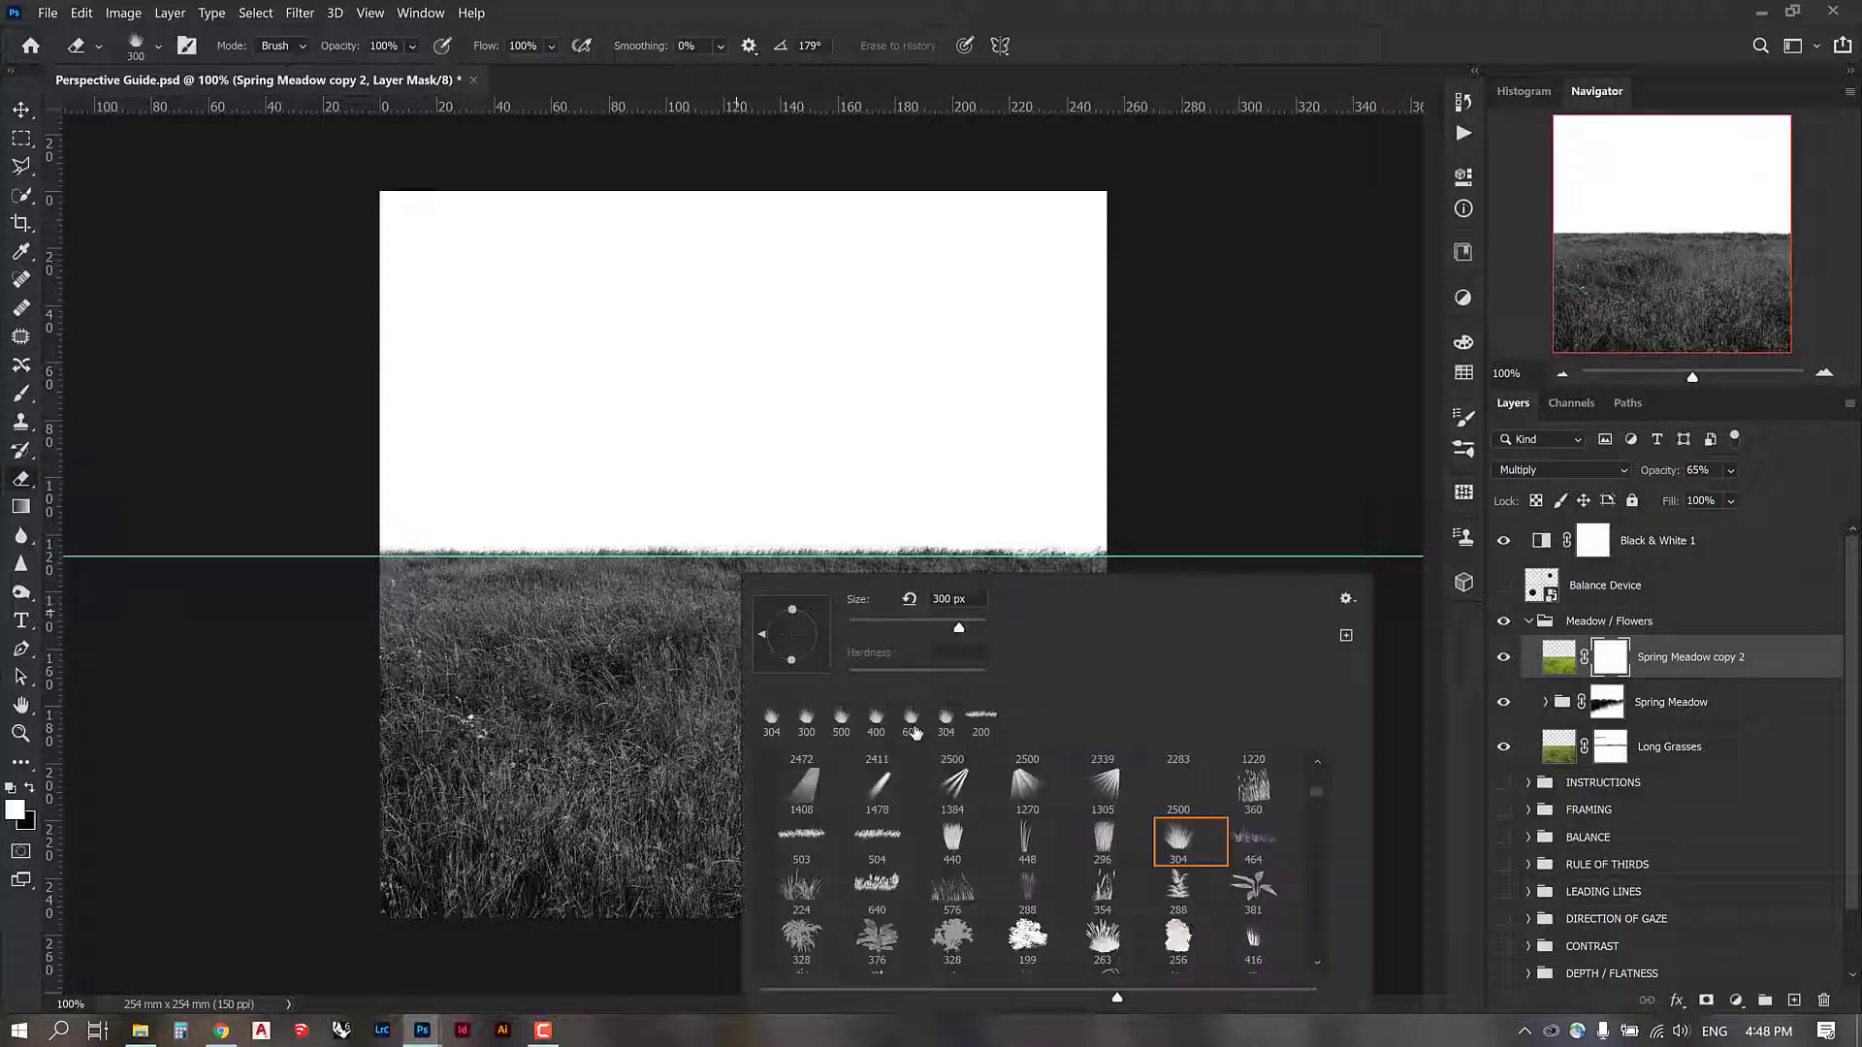
pyautogui.click(873, 839)
pyautogui.click(563, 651)
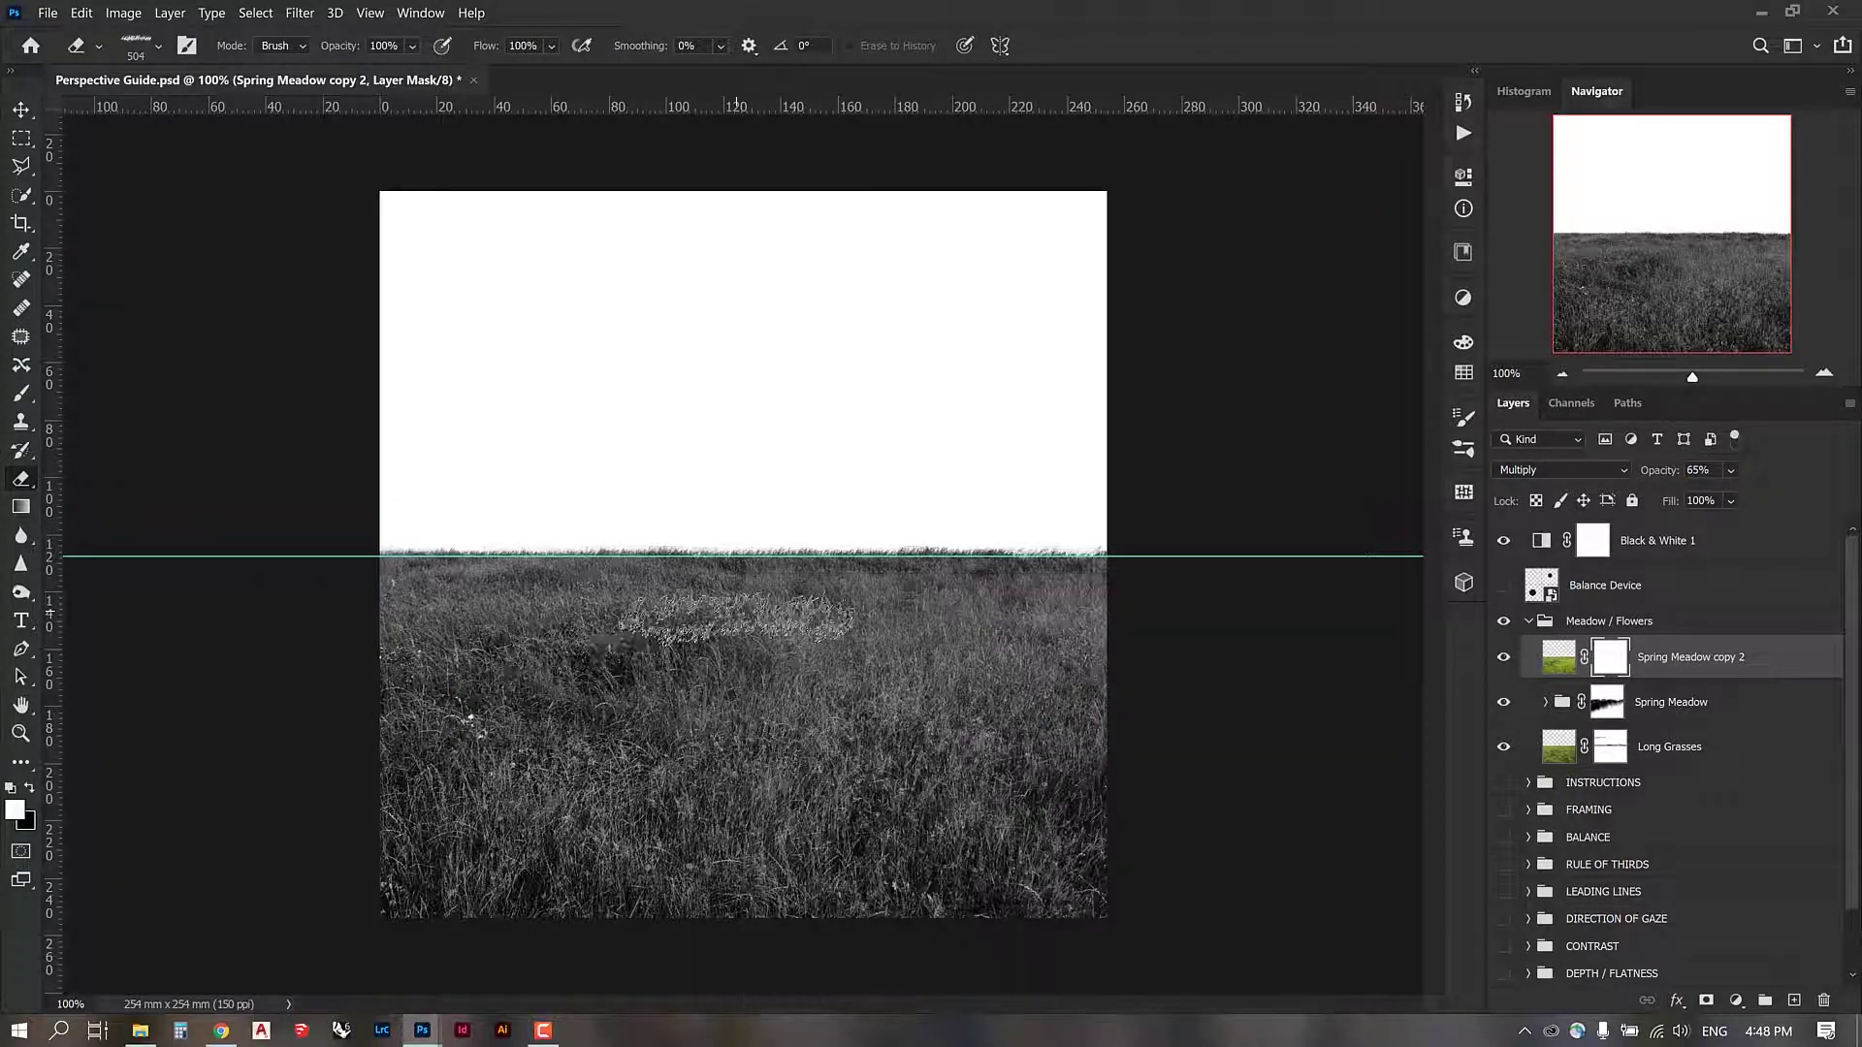
pyautogui.click(467, 631)
pyautogui.moveTo(490, 614)
pyautogui.mouseDown()
pyautogui.moveTo(756, 601)
pyautogui.moveTo(788, 620)
pyautogui.mouseUp()
pyautogui.moveTo(591, 635)
pyautogui.mouseDown()
pyautogui.moveTo(499, 614)
pyautogui.moveTo(638, 607)
pyautogui.moveTo(592, 623)
pyautogui.mouseUp()
pyautogui.press(']')
pyautogui.press(']')
pyautogui.moveTo(902, 634)
pyautogui.mouseDown()
pyautogui.moveTo(1030, 617)
pyautogui.moveTo(756, 713)
pyautogui.moveTo(995, 684)
pyautogui.moveTo(771, 664)
pyautogui.moveTo(963, 633)
pyautogui.mouseUp()
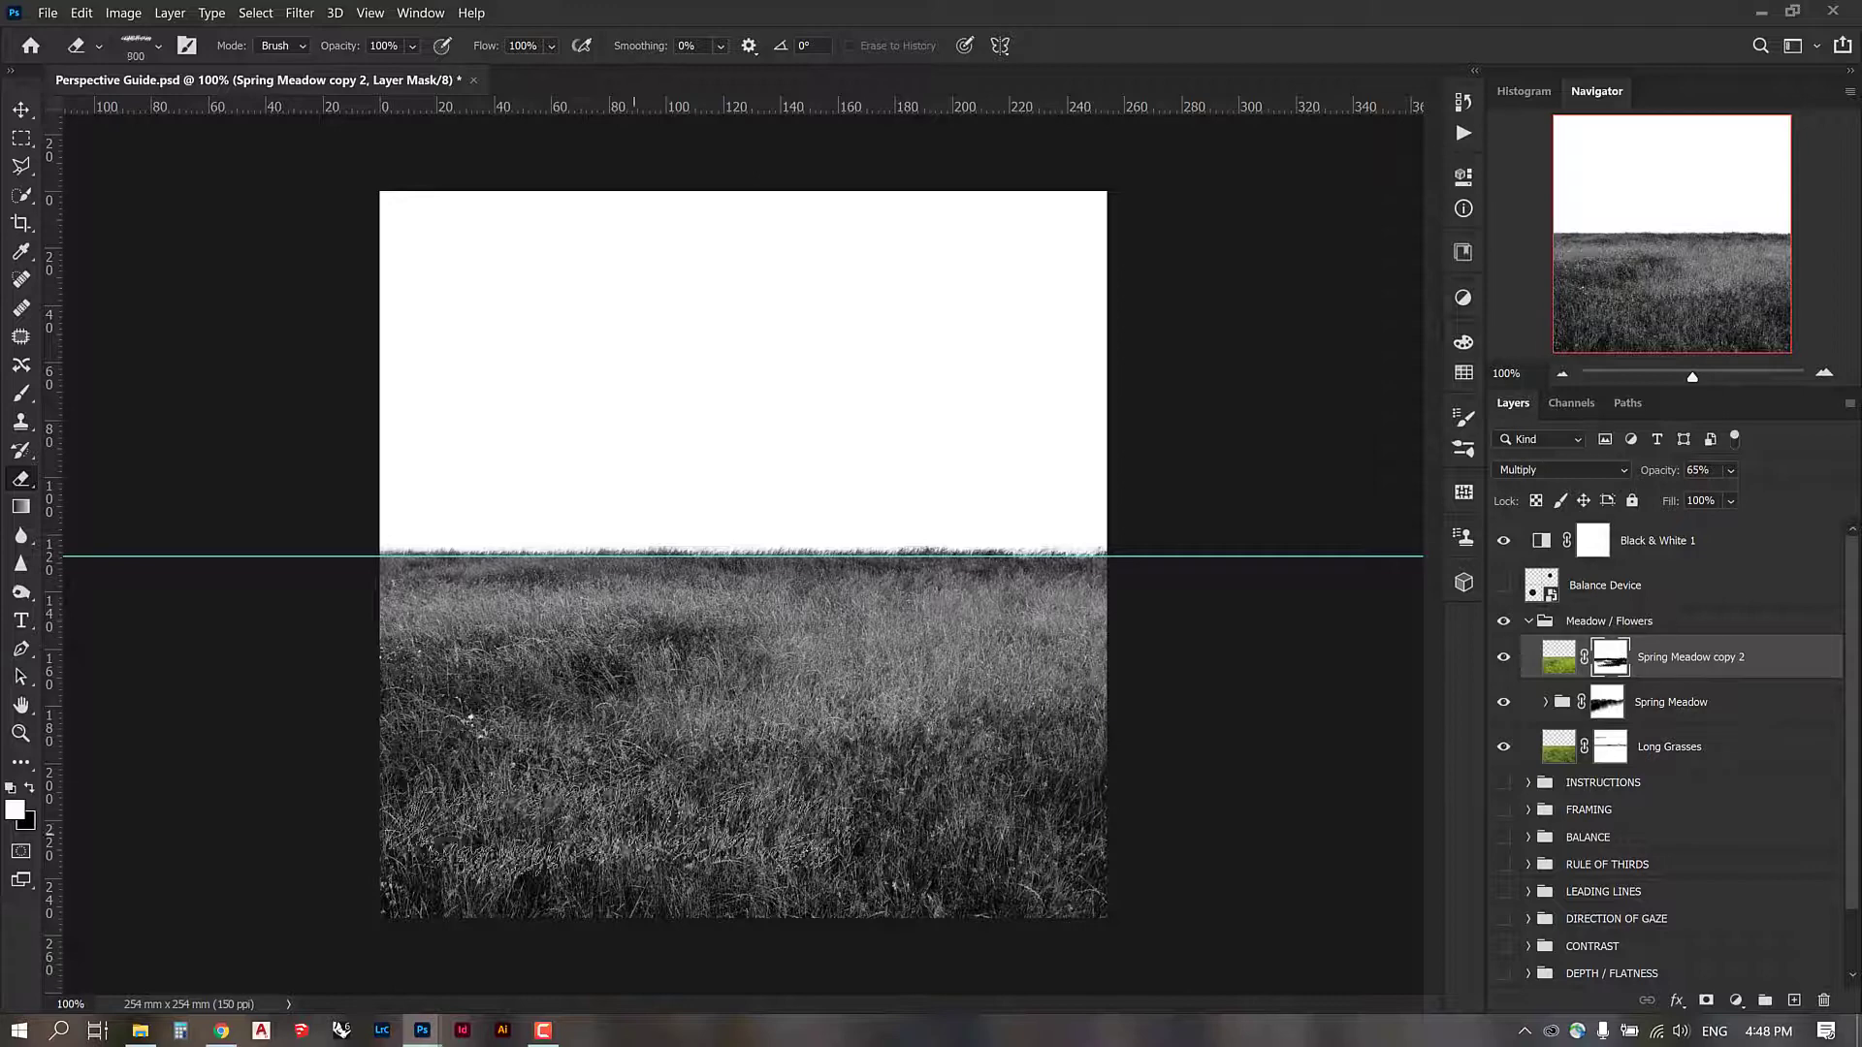
pyautogui.press(']')
pyautogui.press(']')
pyautogui.press(']')
pyautogui.press(']')
pyautogui.press(']')
pyautogui.press(']')
# Step: Choose the 304 px grass-tuft tip for the Eraser, enlarge it to 600 px and erase the mask in the lower-left foreground
pyautogui.rightClick(662, 619)
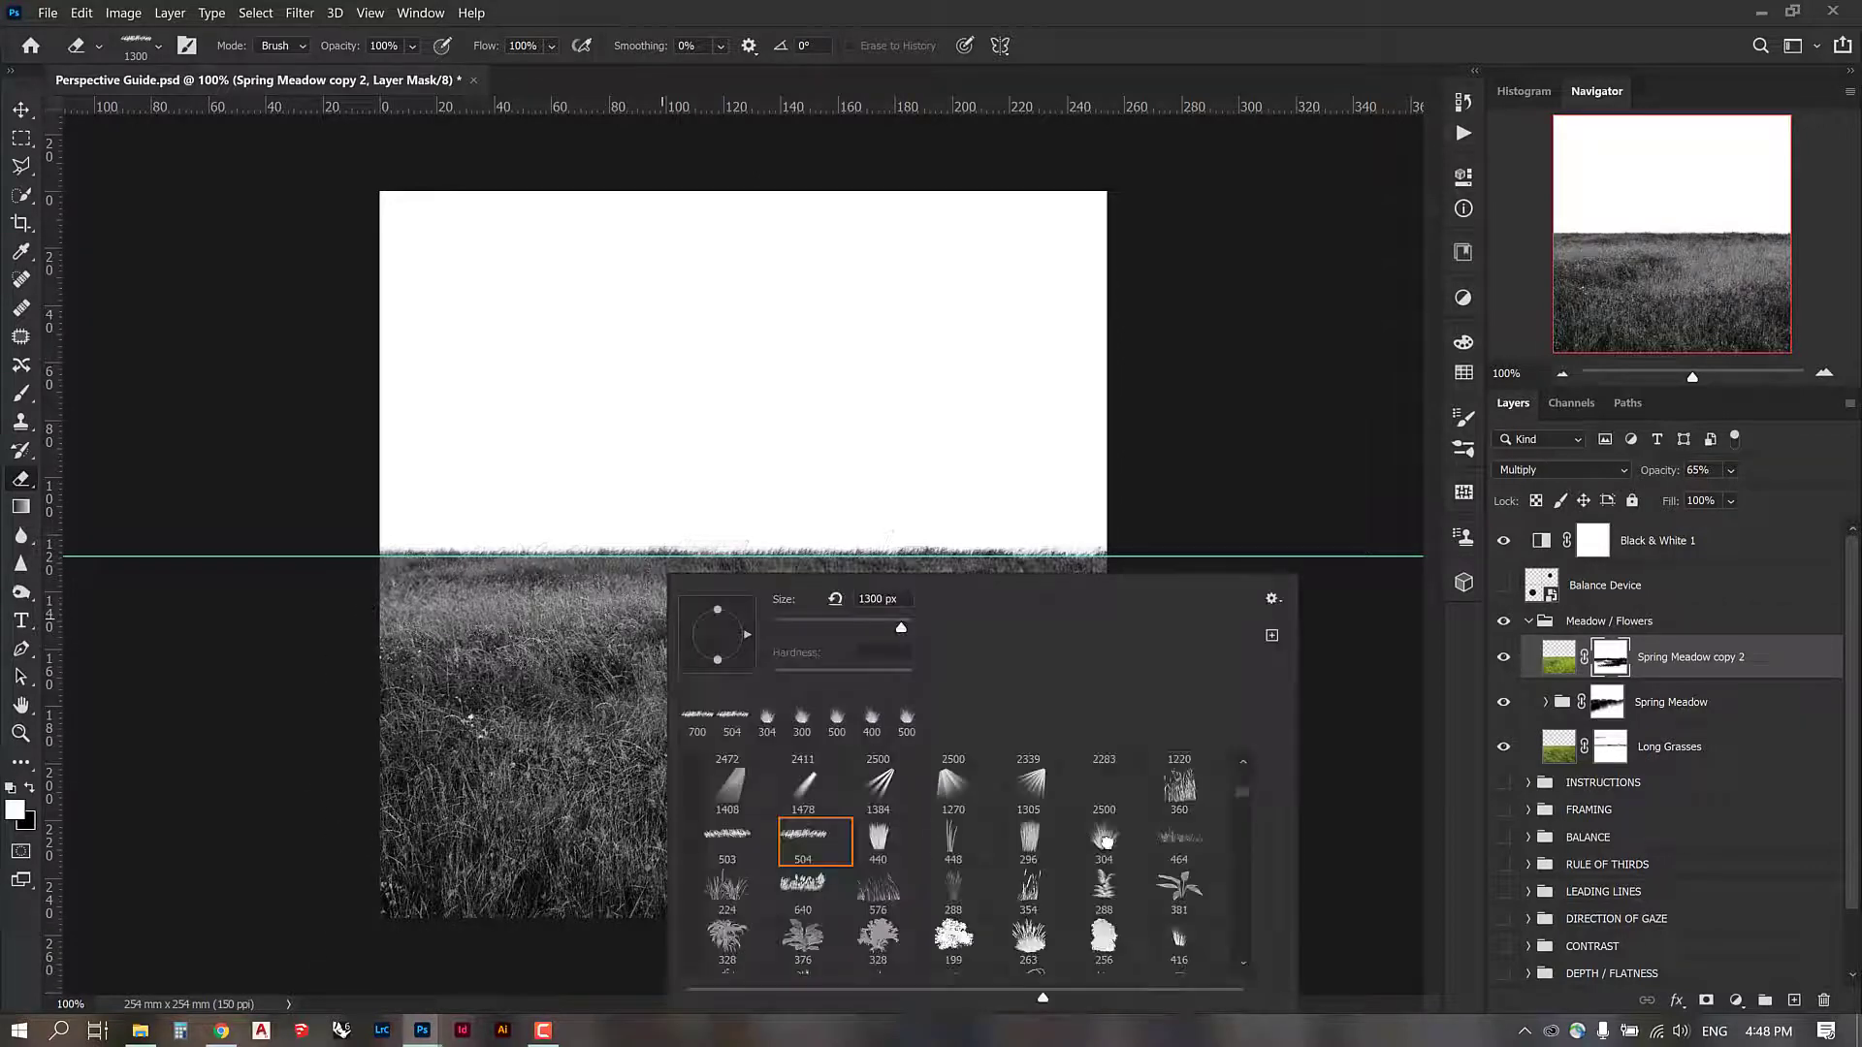
pyautogui.click(1106, 841)
pyautogui.click(477, 858)
pyautogui.press(']')
pyautogui.press(']')
pyautogui.press(']')
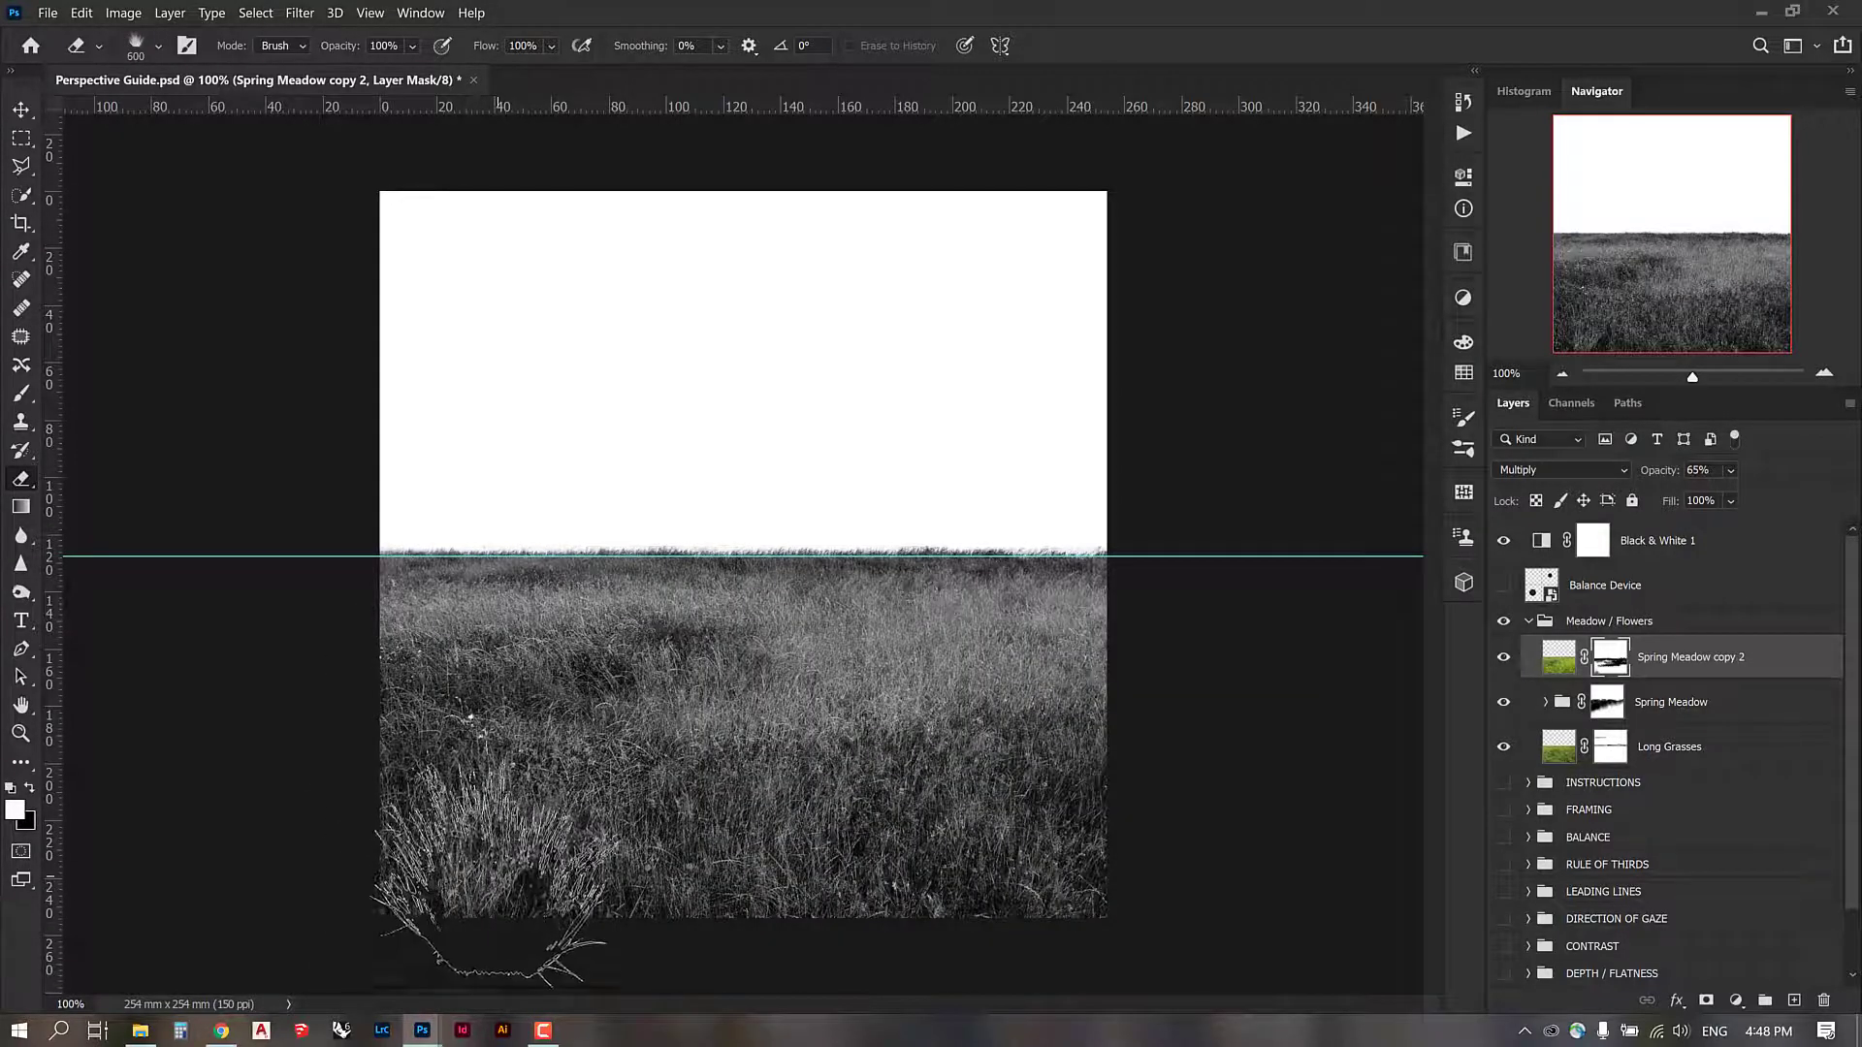
# Step: Erase the mask along the foreground from the lower left to the lower right, with the Eraser at 300 px and 500 px
pyautogui.press('[')
pyautogui.press('[')
pyautogui.press('[')
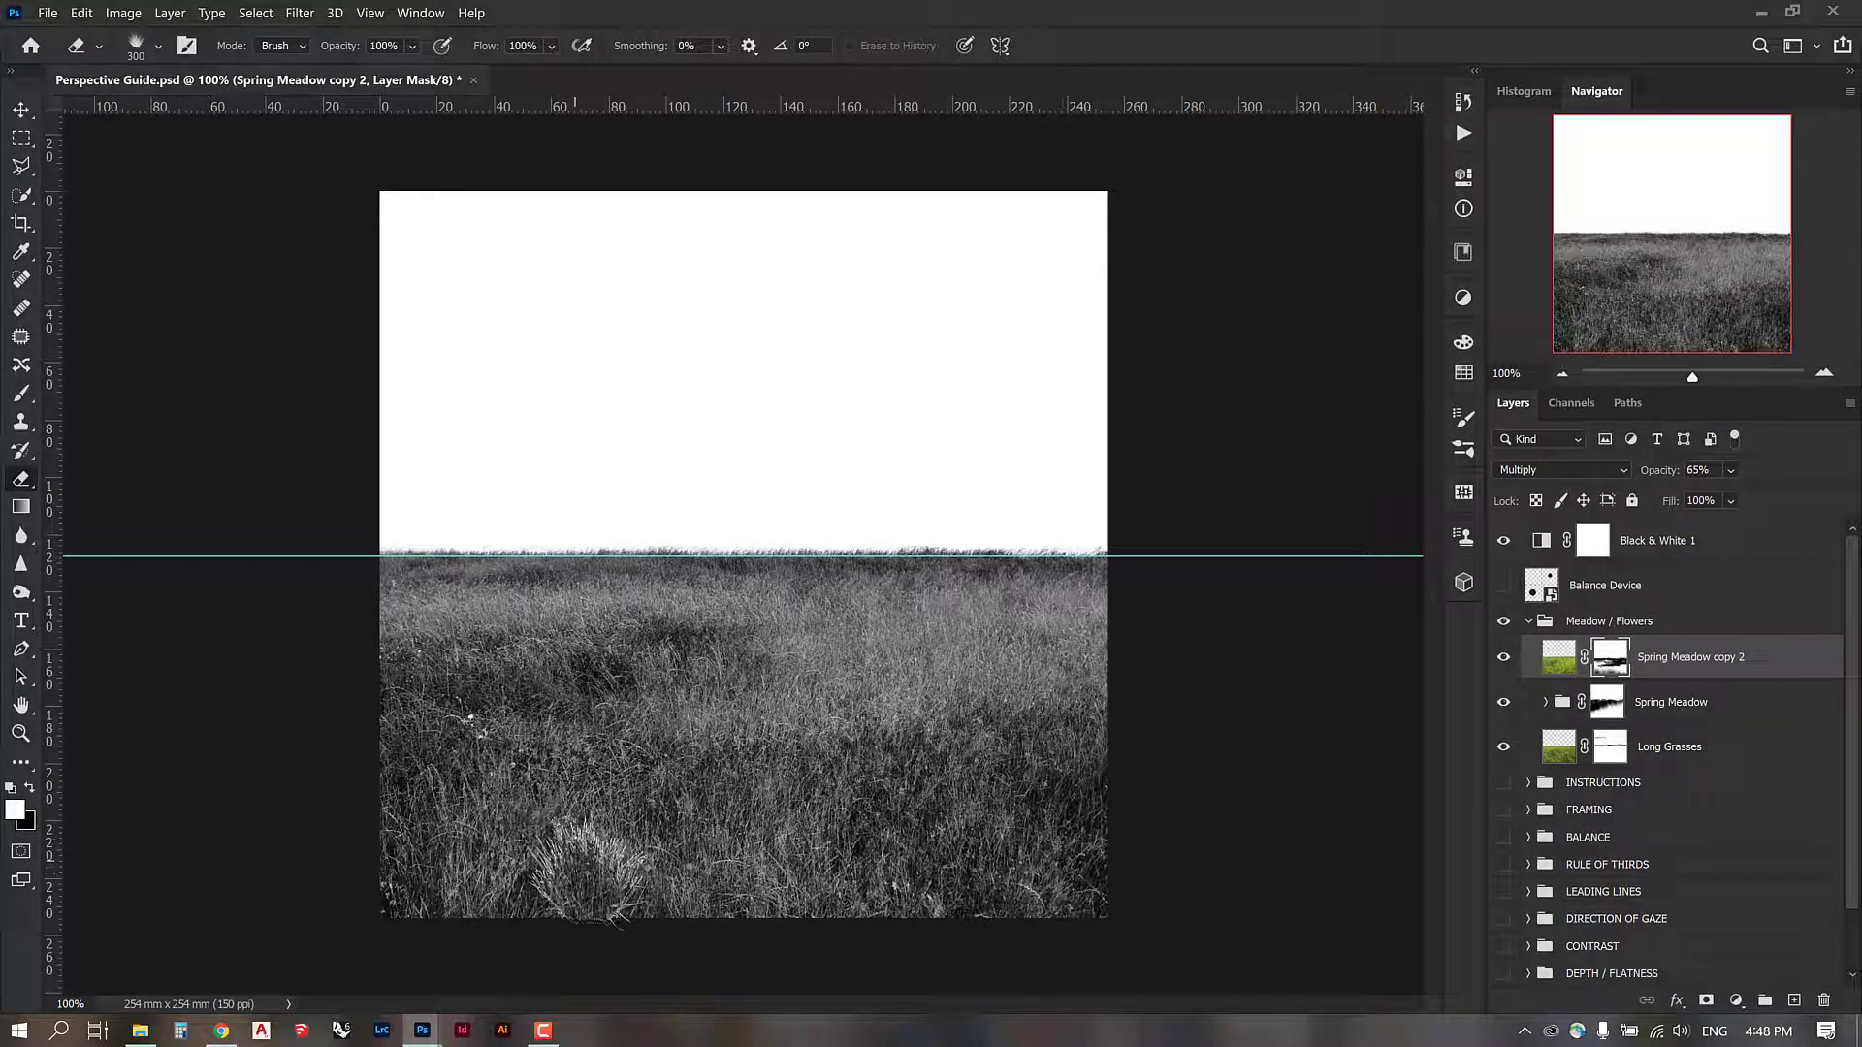
pyautogui.press(']')
pyautogui.press(']')
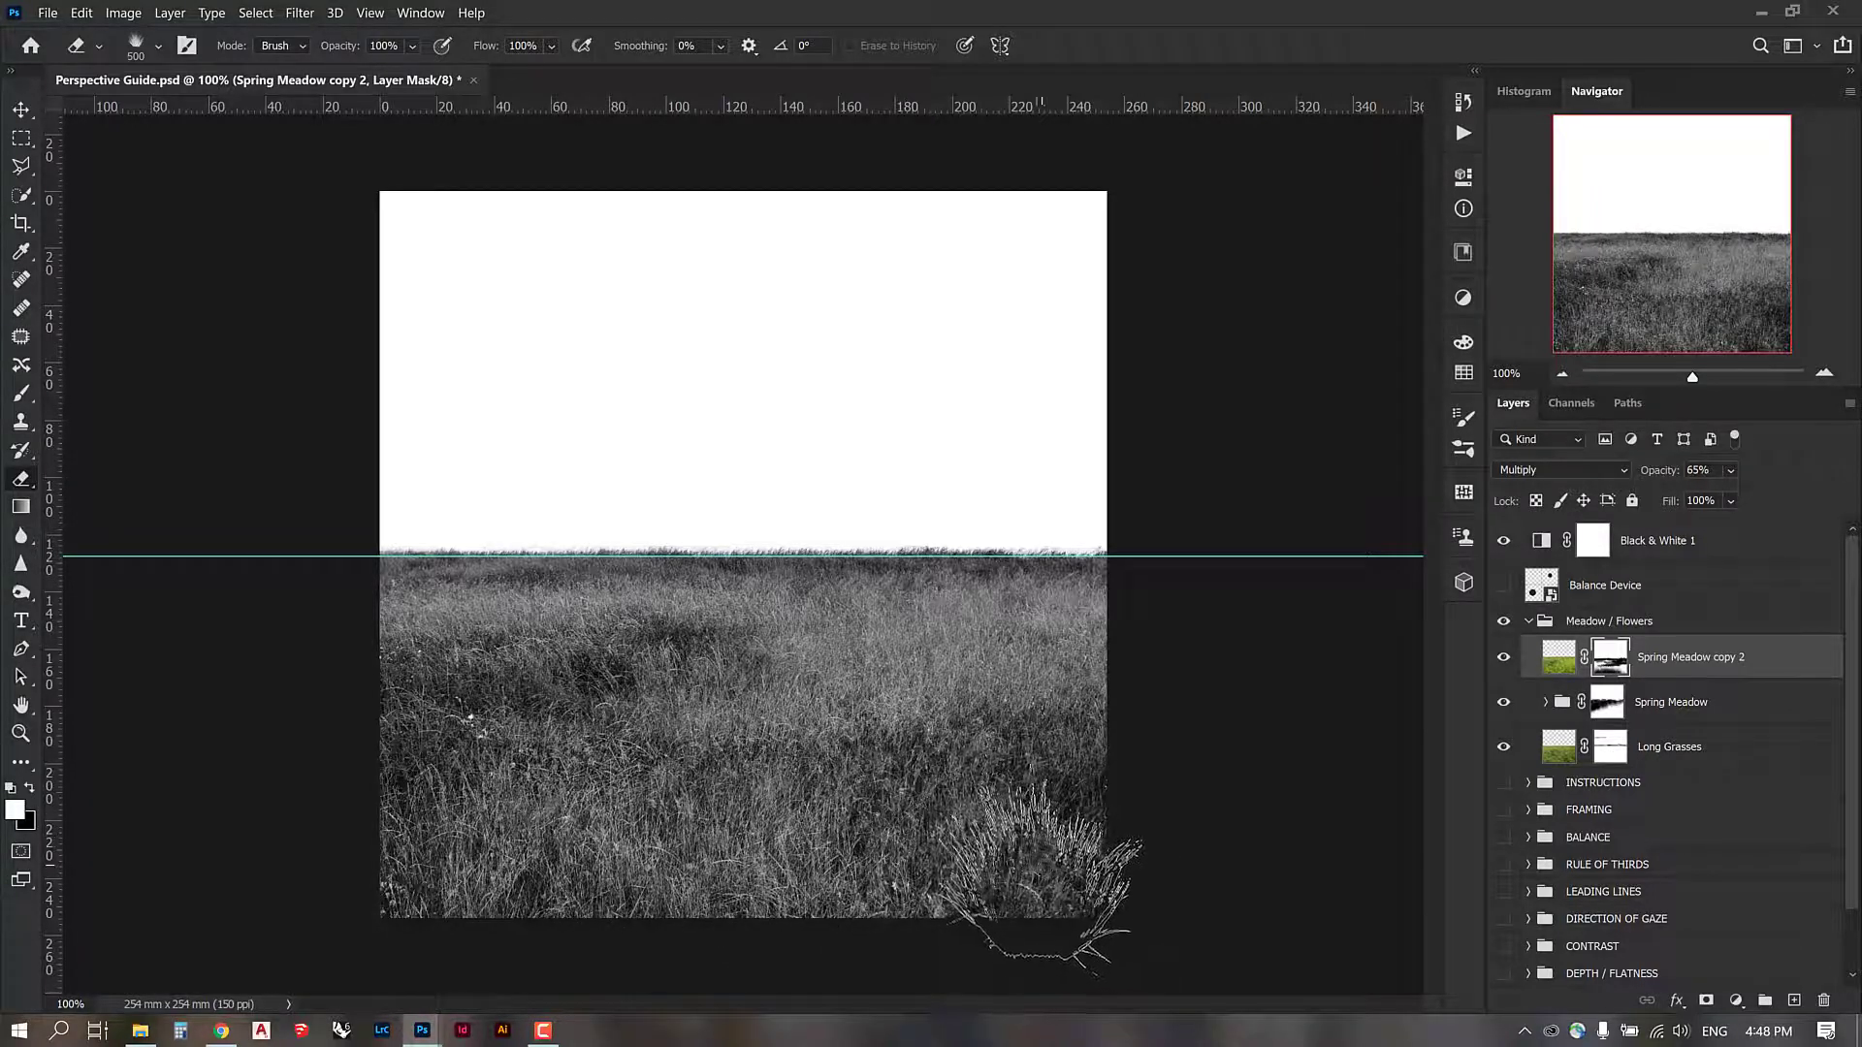
# Step: Refine the erased mask in the foreground and middle of the field with the Eraser at 400 px, 200 px and 250 px
pyautogui.press(']')
pyautogui.press('[')
pyautogui.press('[')
pyautogui.press('[')
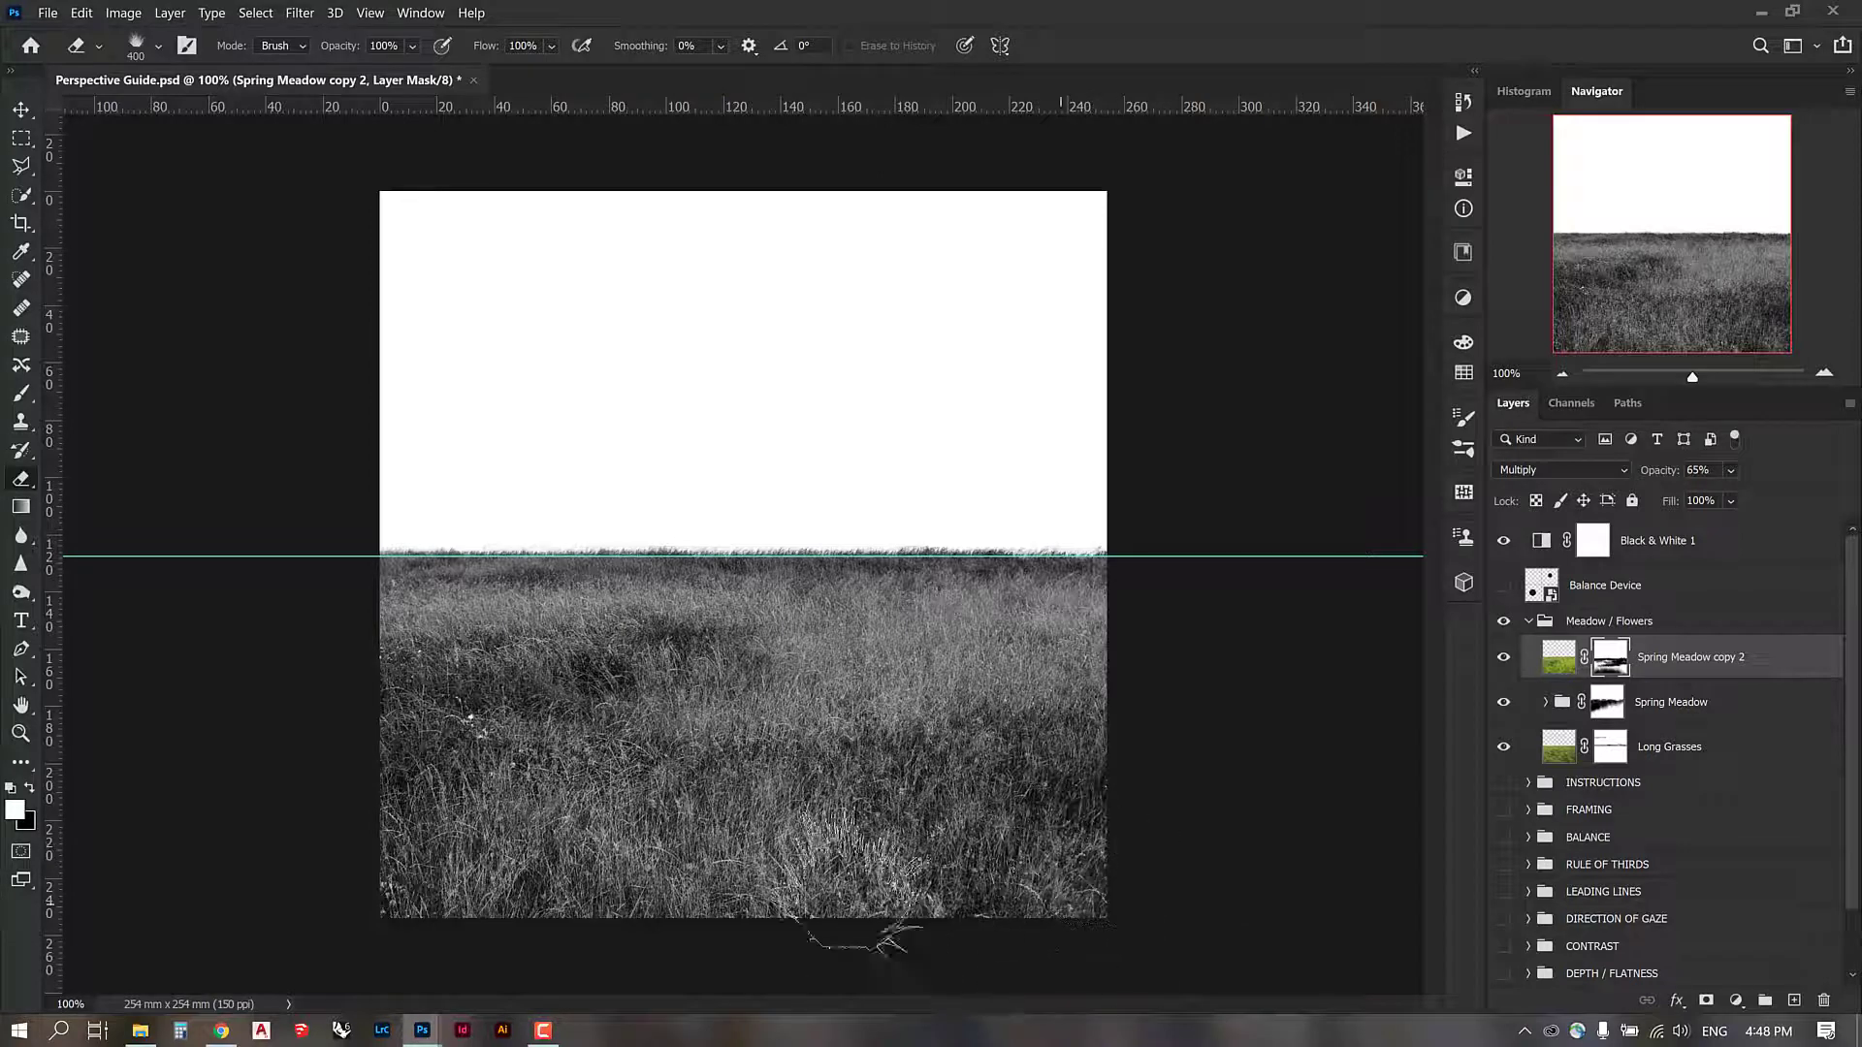
pyautogui.press('[')
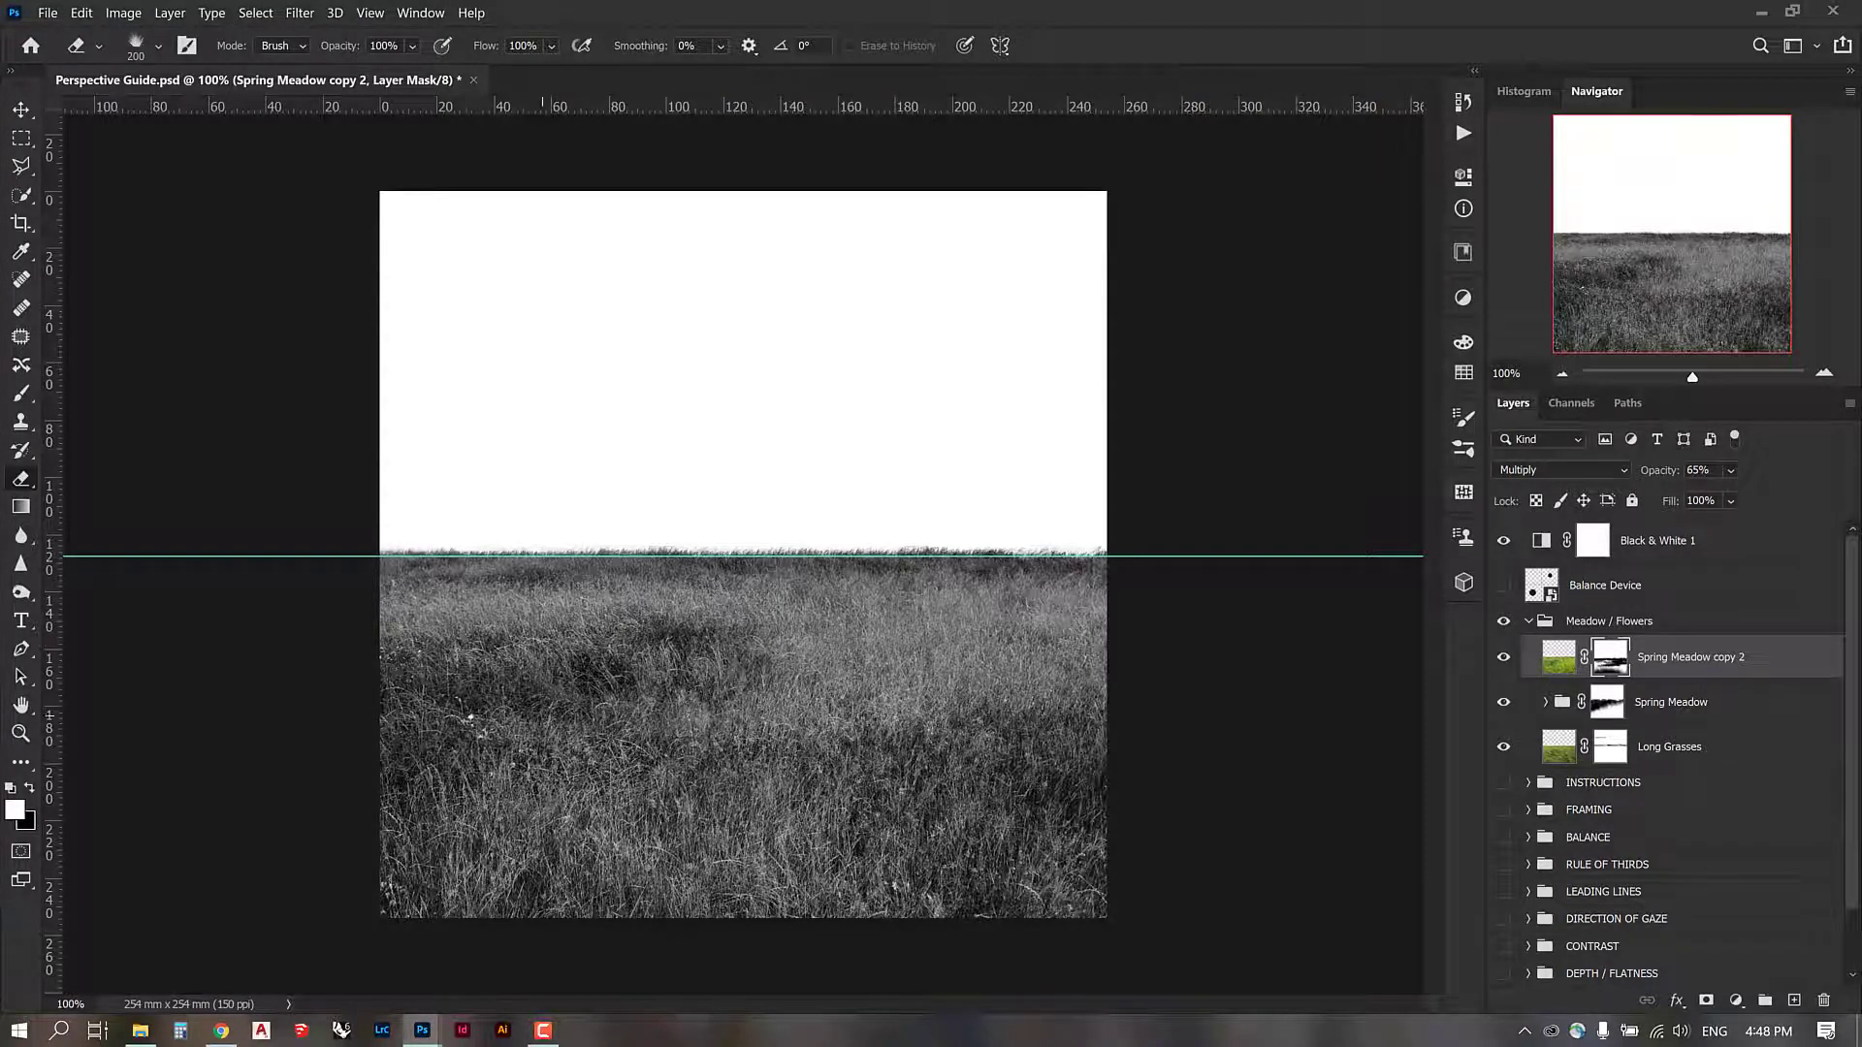
pyautogui.press(']')
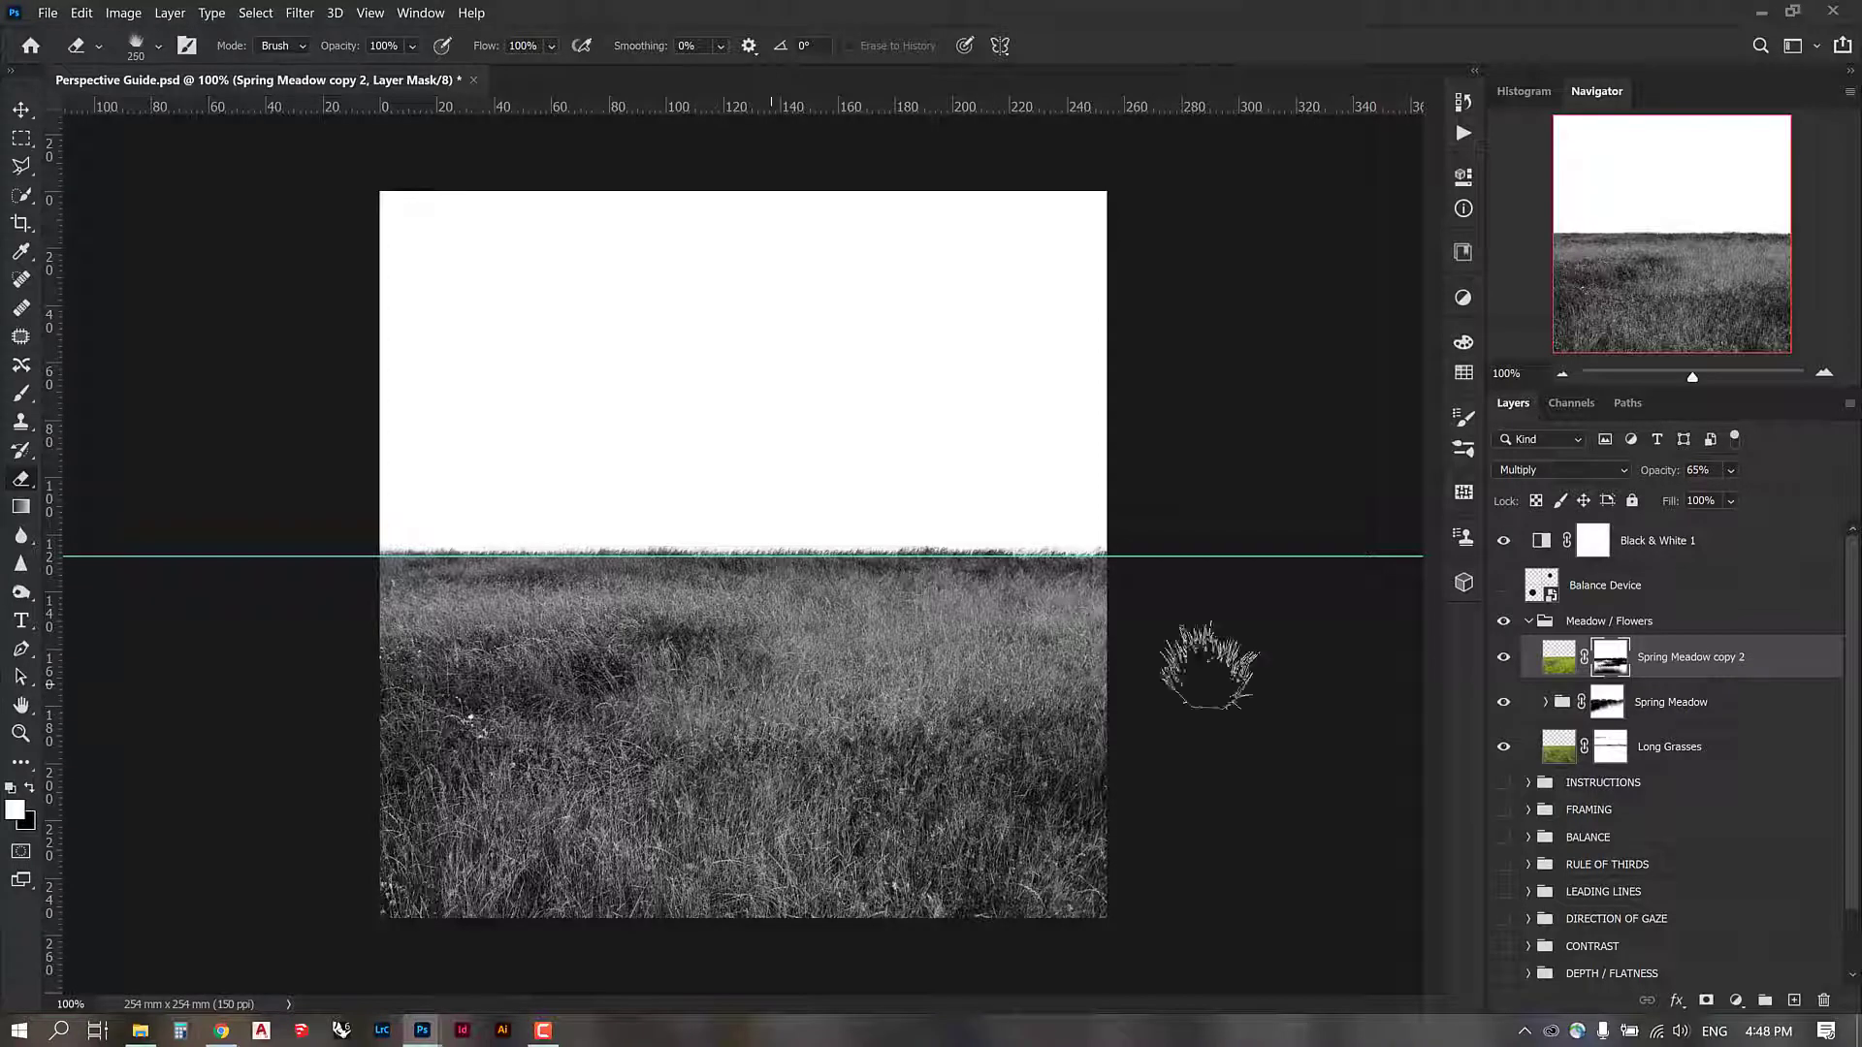
# Step: Compare the blended grass in colour and in black and white, and return to the Move tool
pyautogui.click(1504, 543)
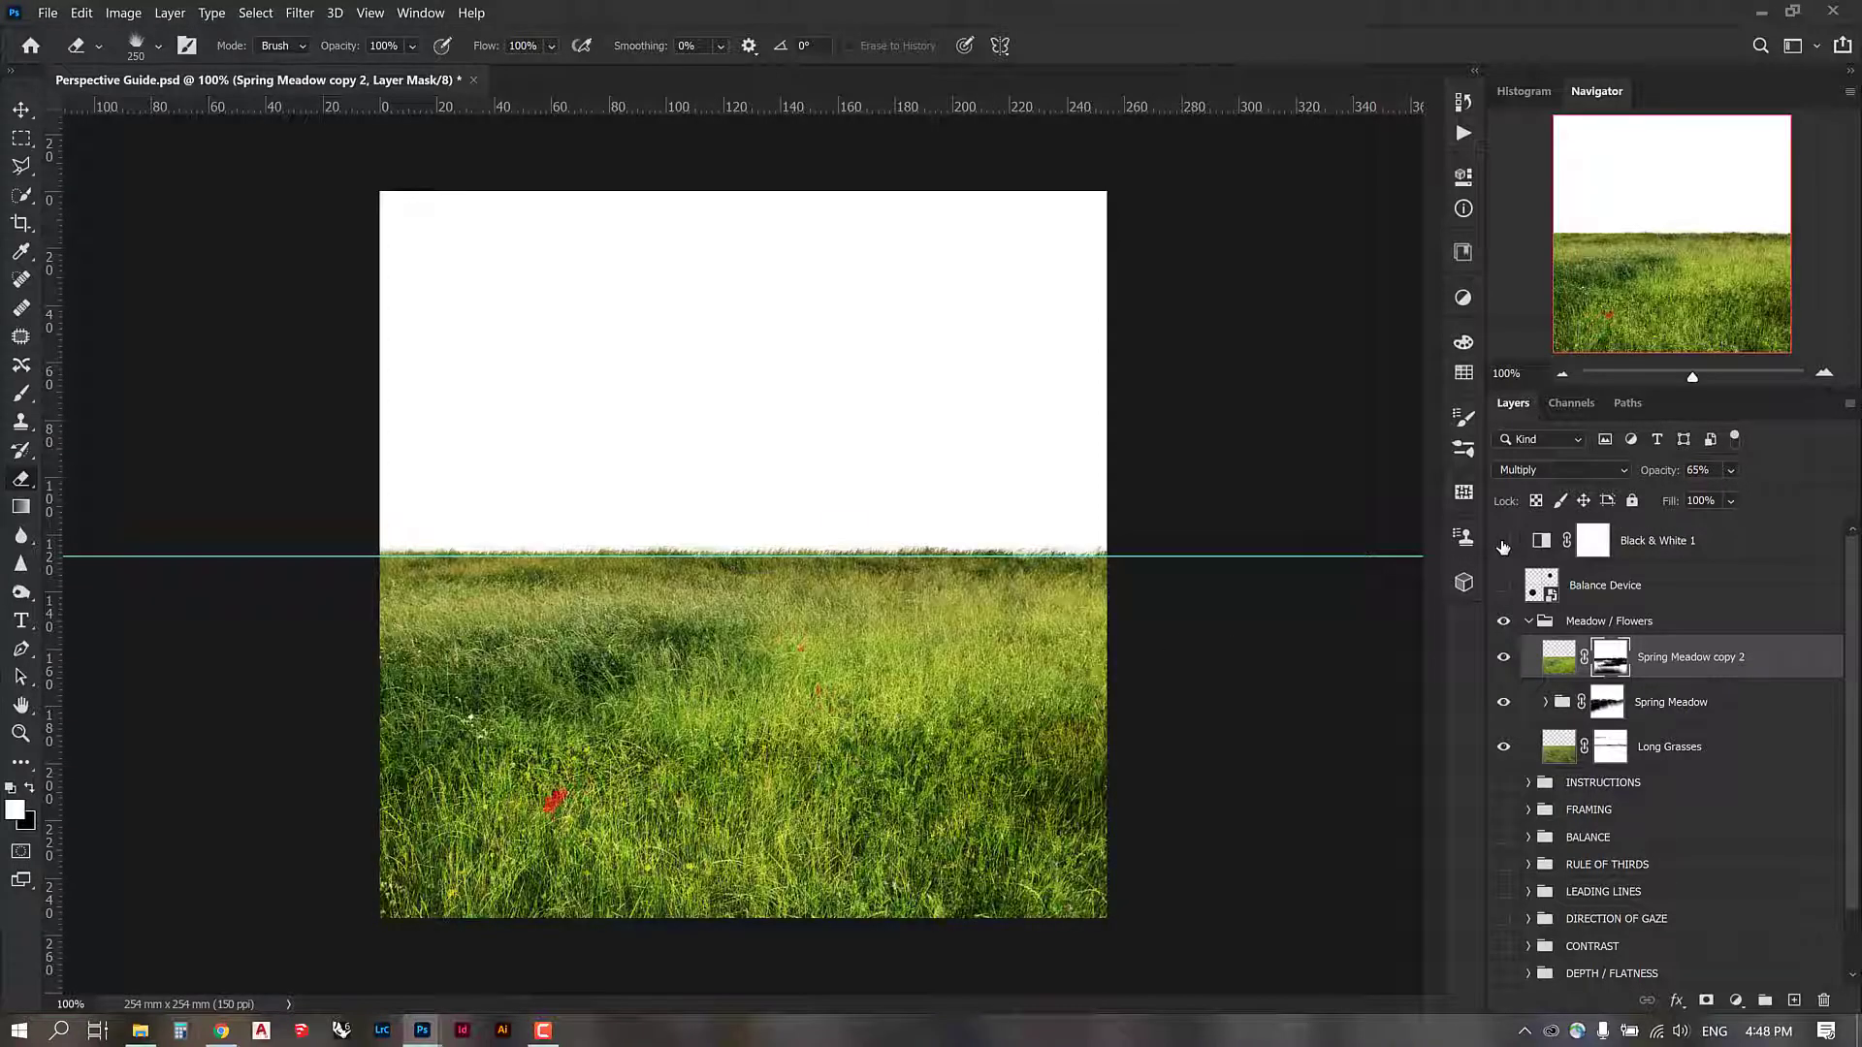
pyautogui.click(1504, 544)
pyautogui.click(1503, 543)
pyautogui.click(1504, 543)
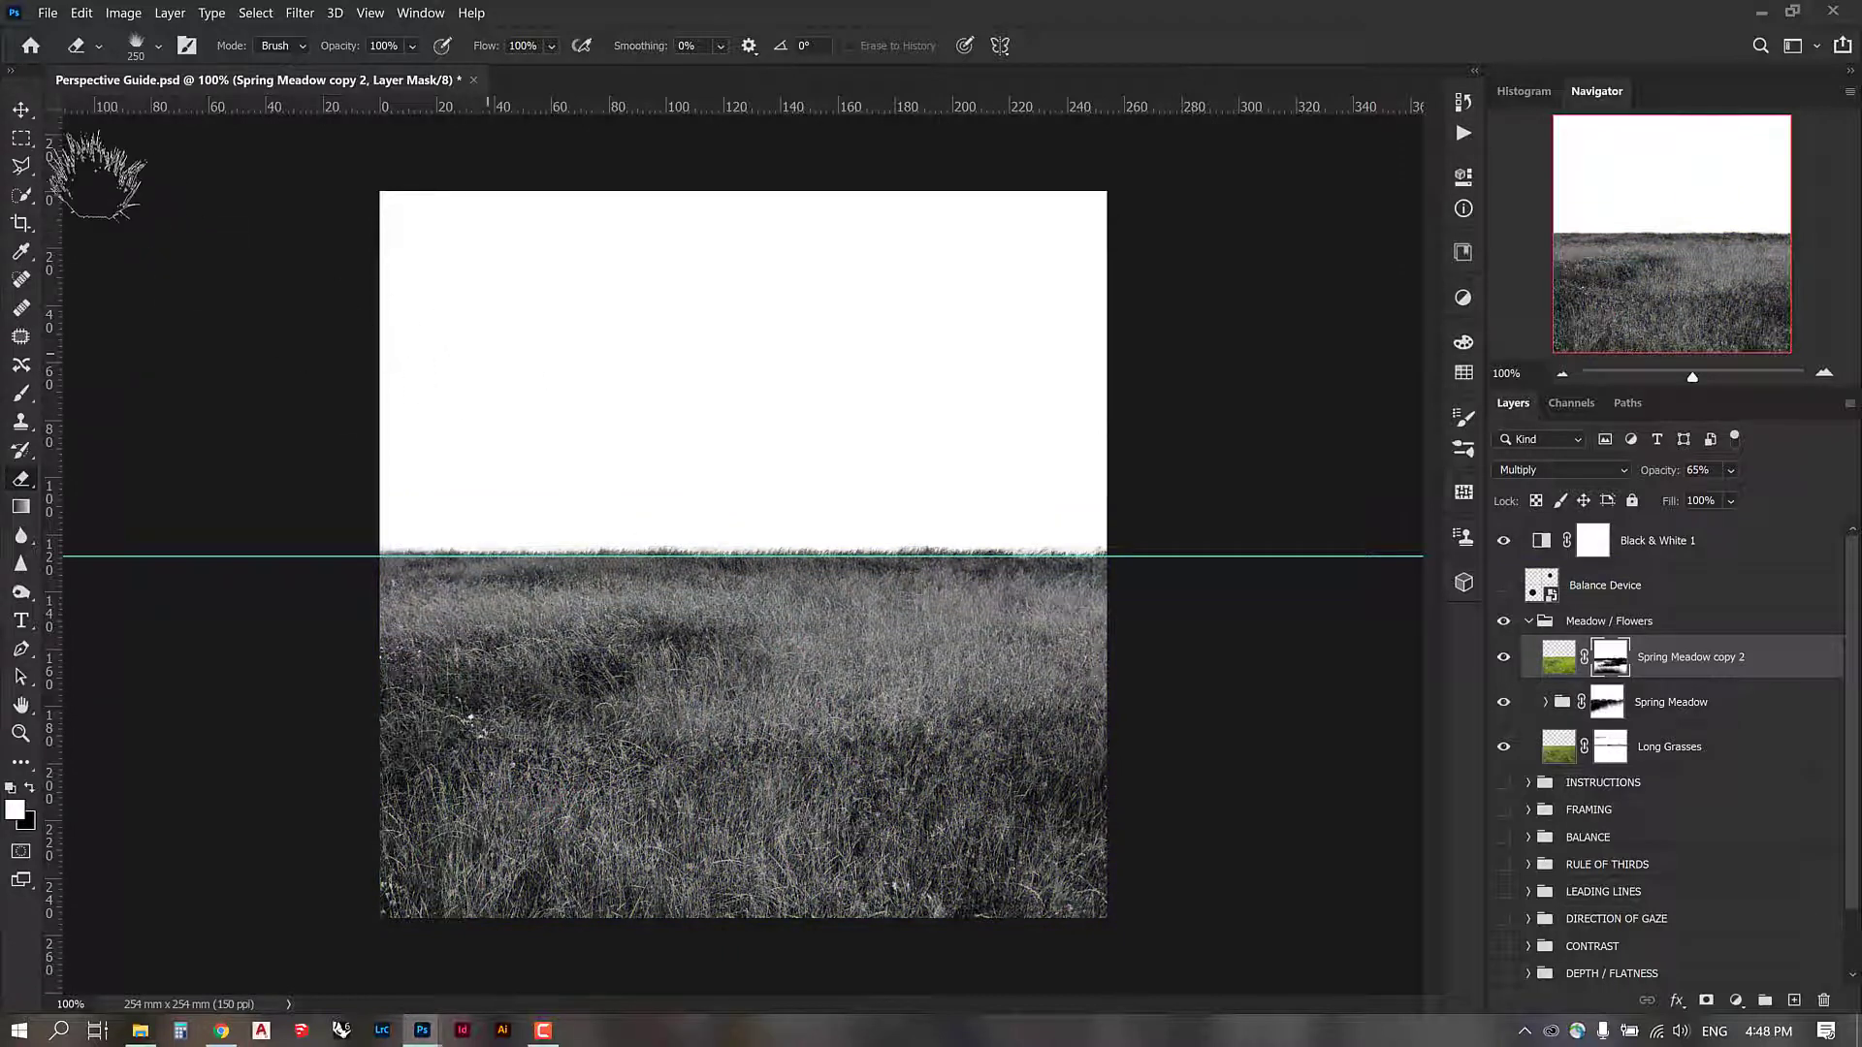
pyautogui.click(21, 112)
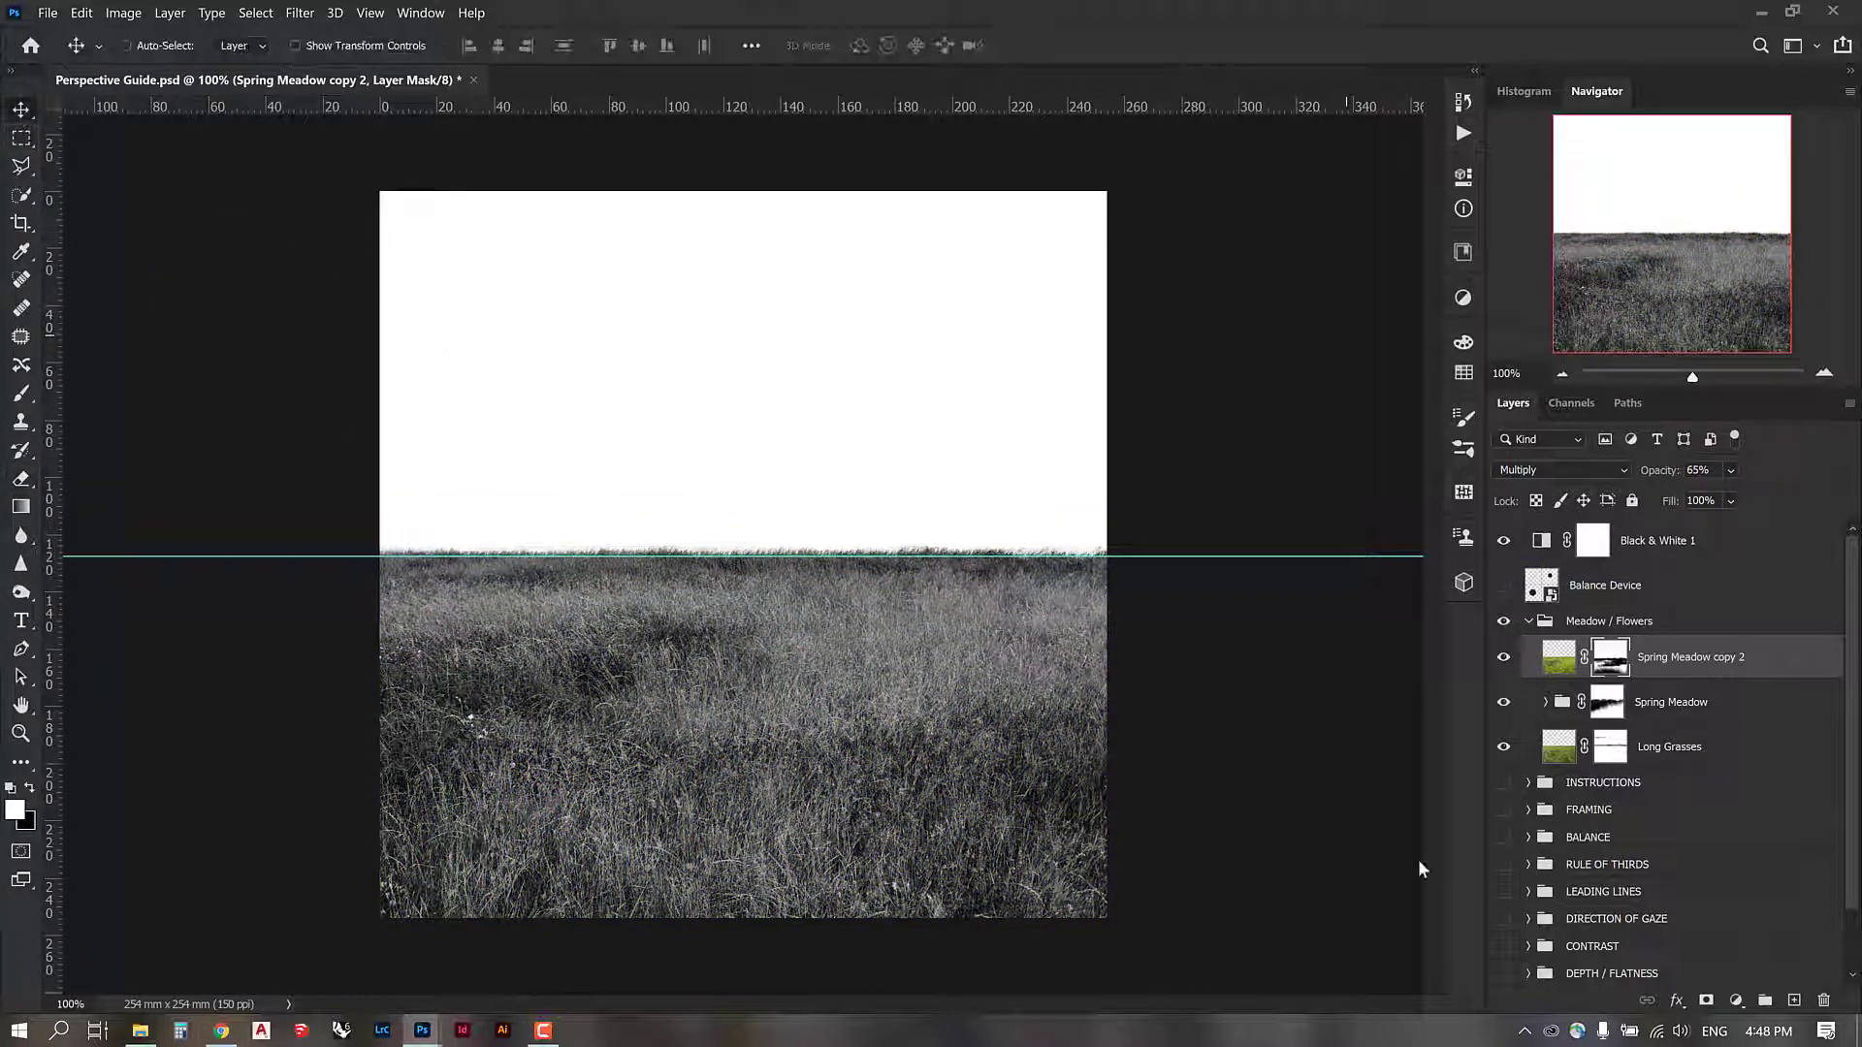
# Step: Examine the contribution of Spring Meadow copy 2, Spring Meadow and Long Grasses in colour, and restore all layers and the Black & White 1 adjustment
pyautogui.click(1504, 544)
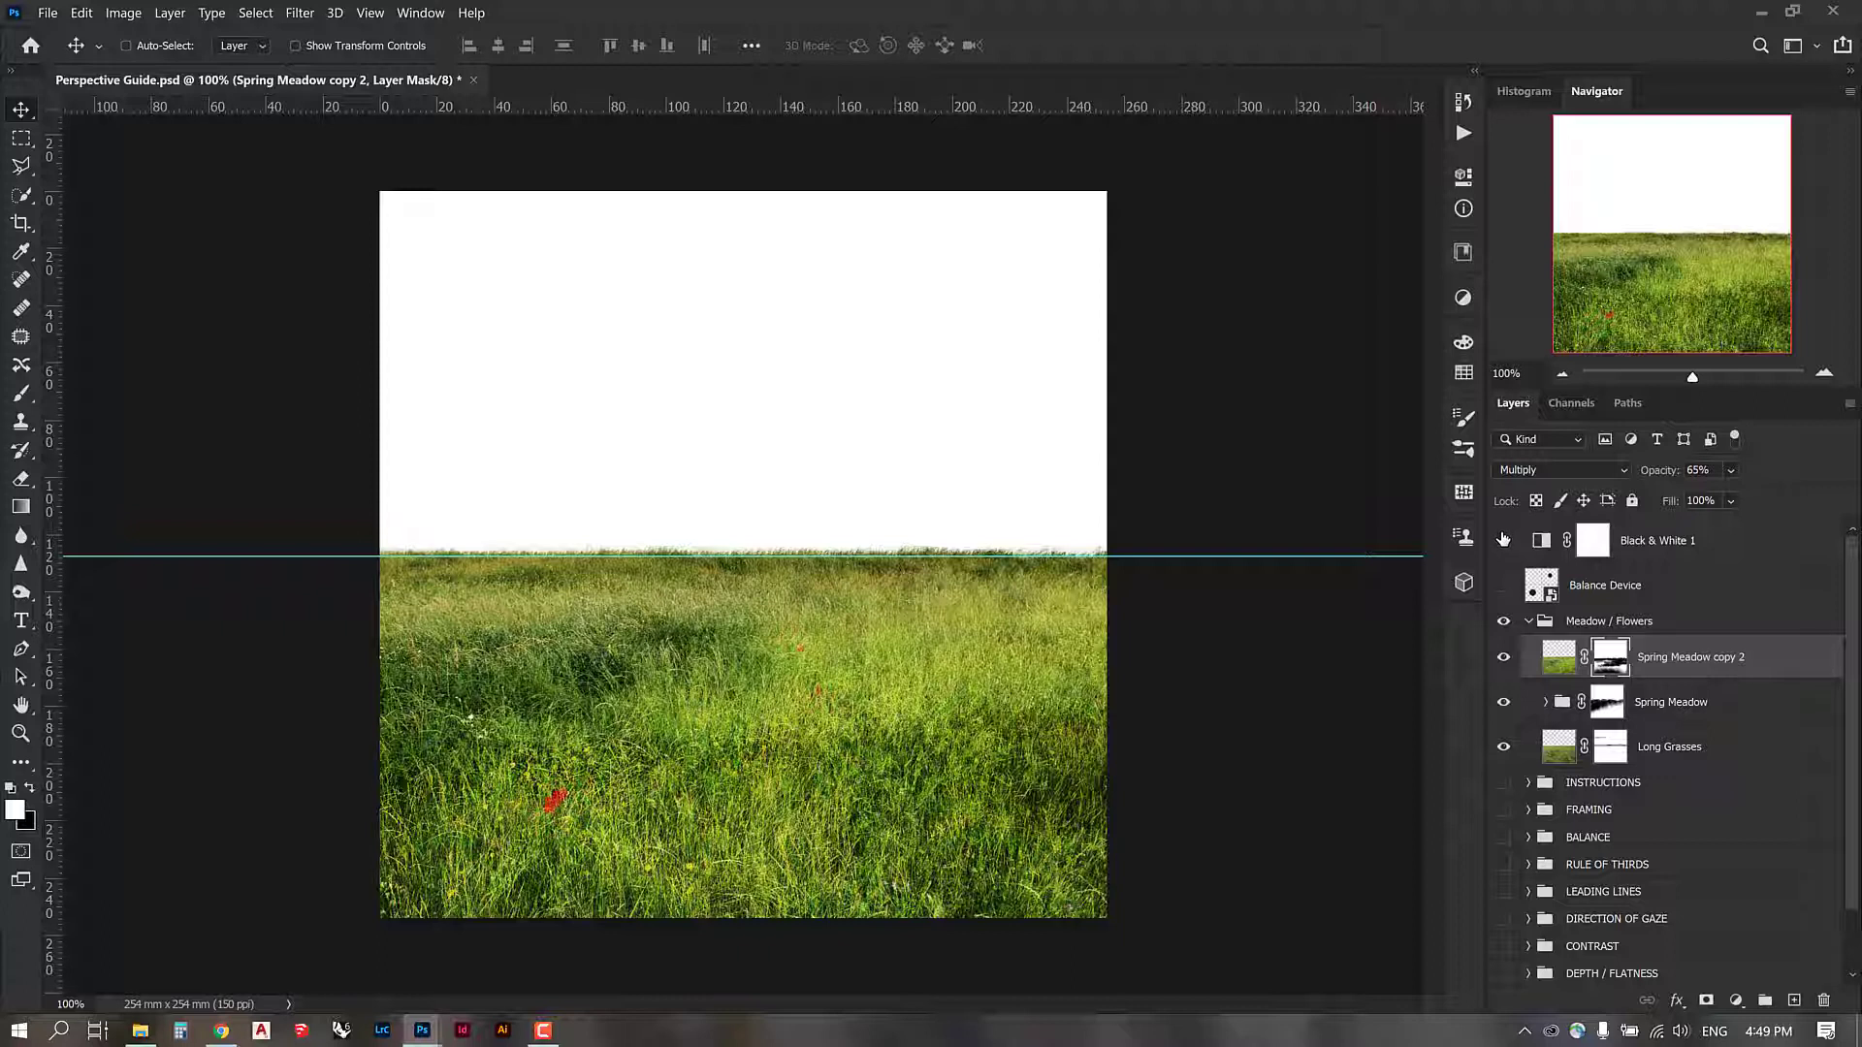
pyautogui.click(1504, 703)
pyautogui.click(1505, 658)
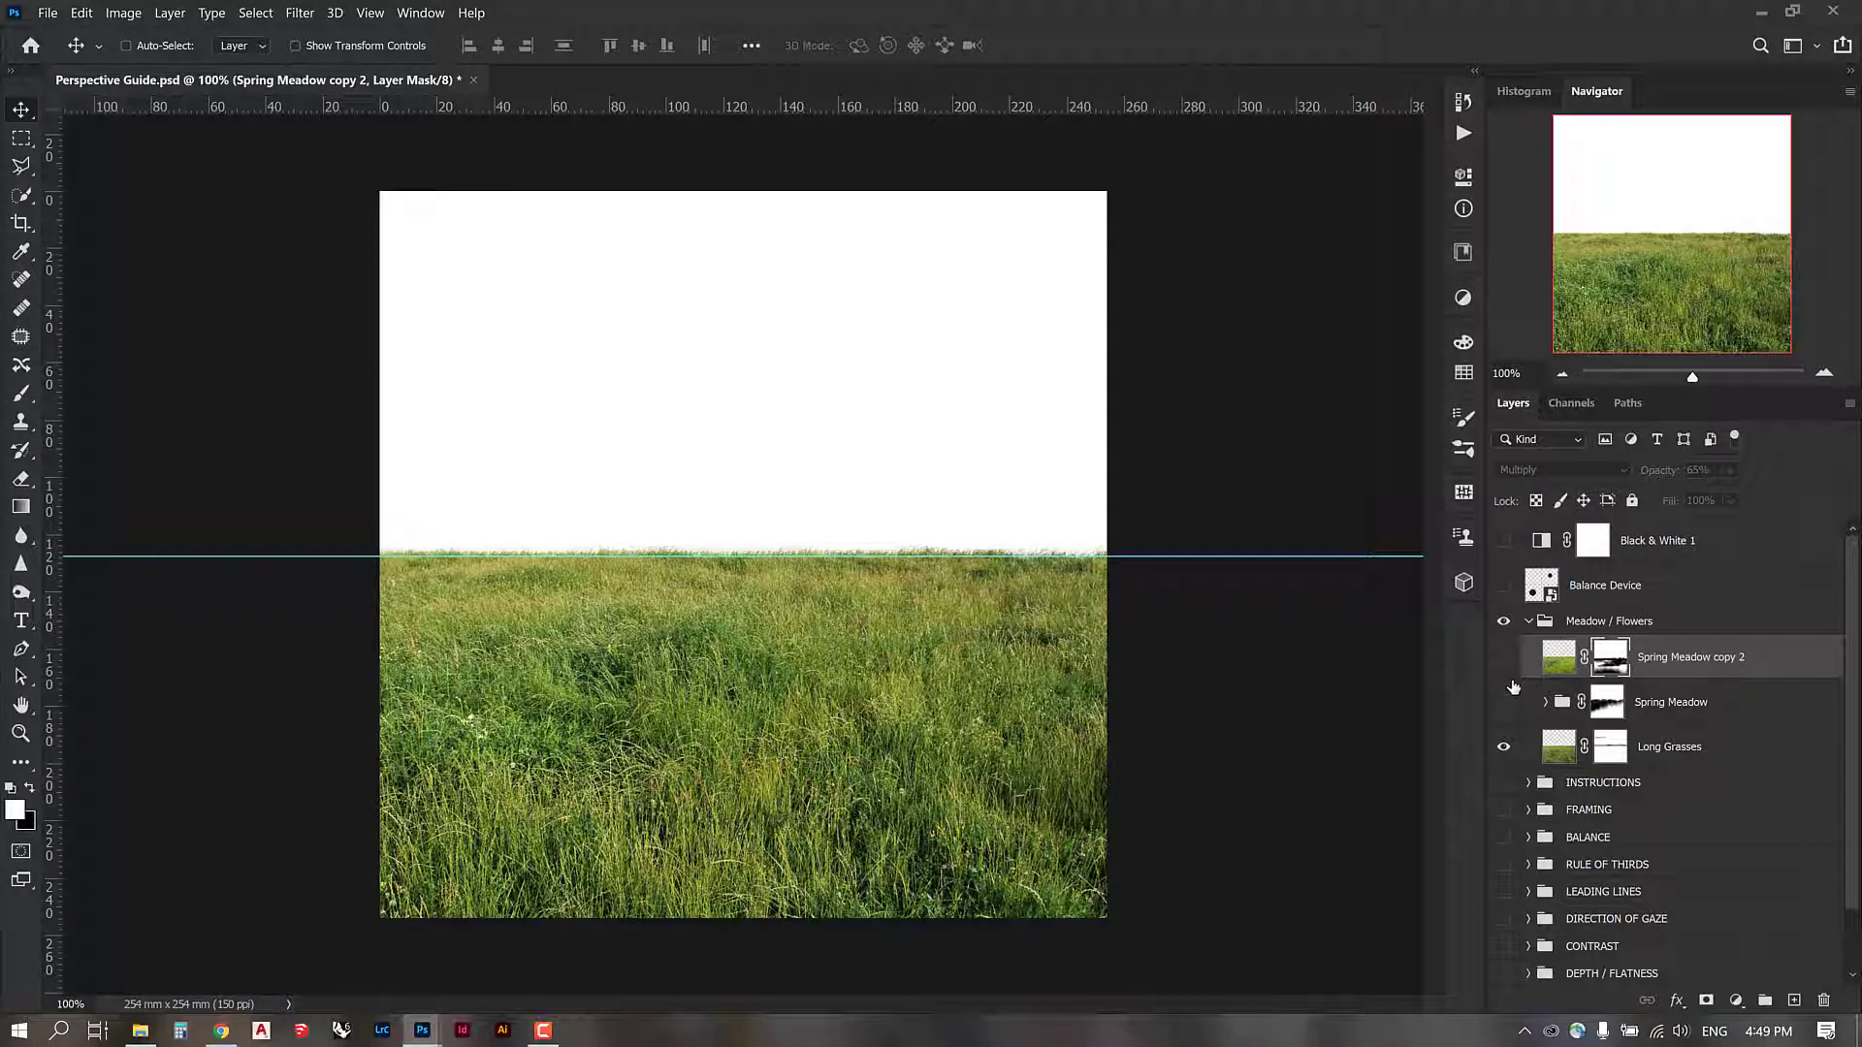
pyautogui.click(1506, 747)
pyautogui.click(1507, 748)
pyautogui.moveTo(1505, 657); pyautogui.dragTo(1504, 702)
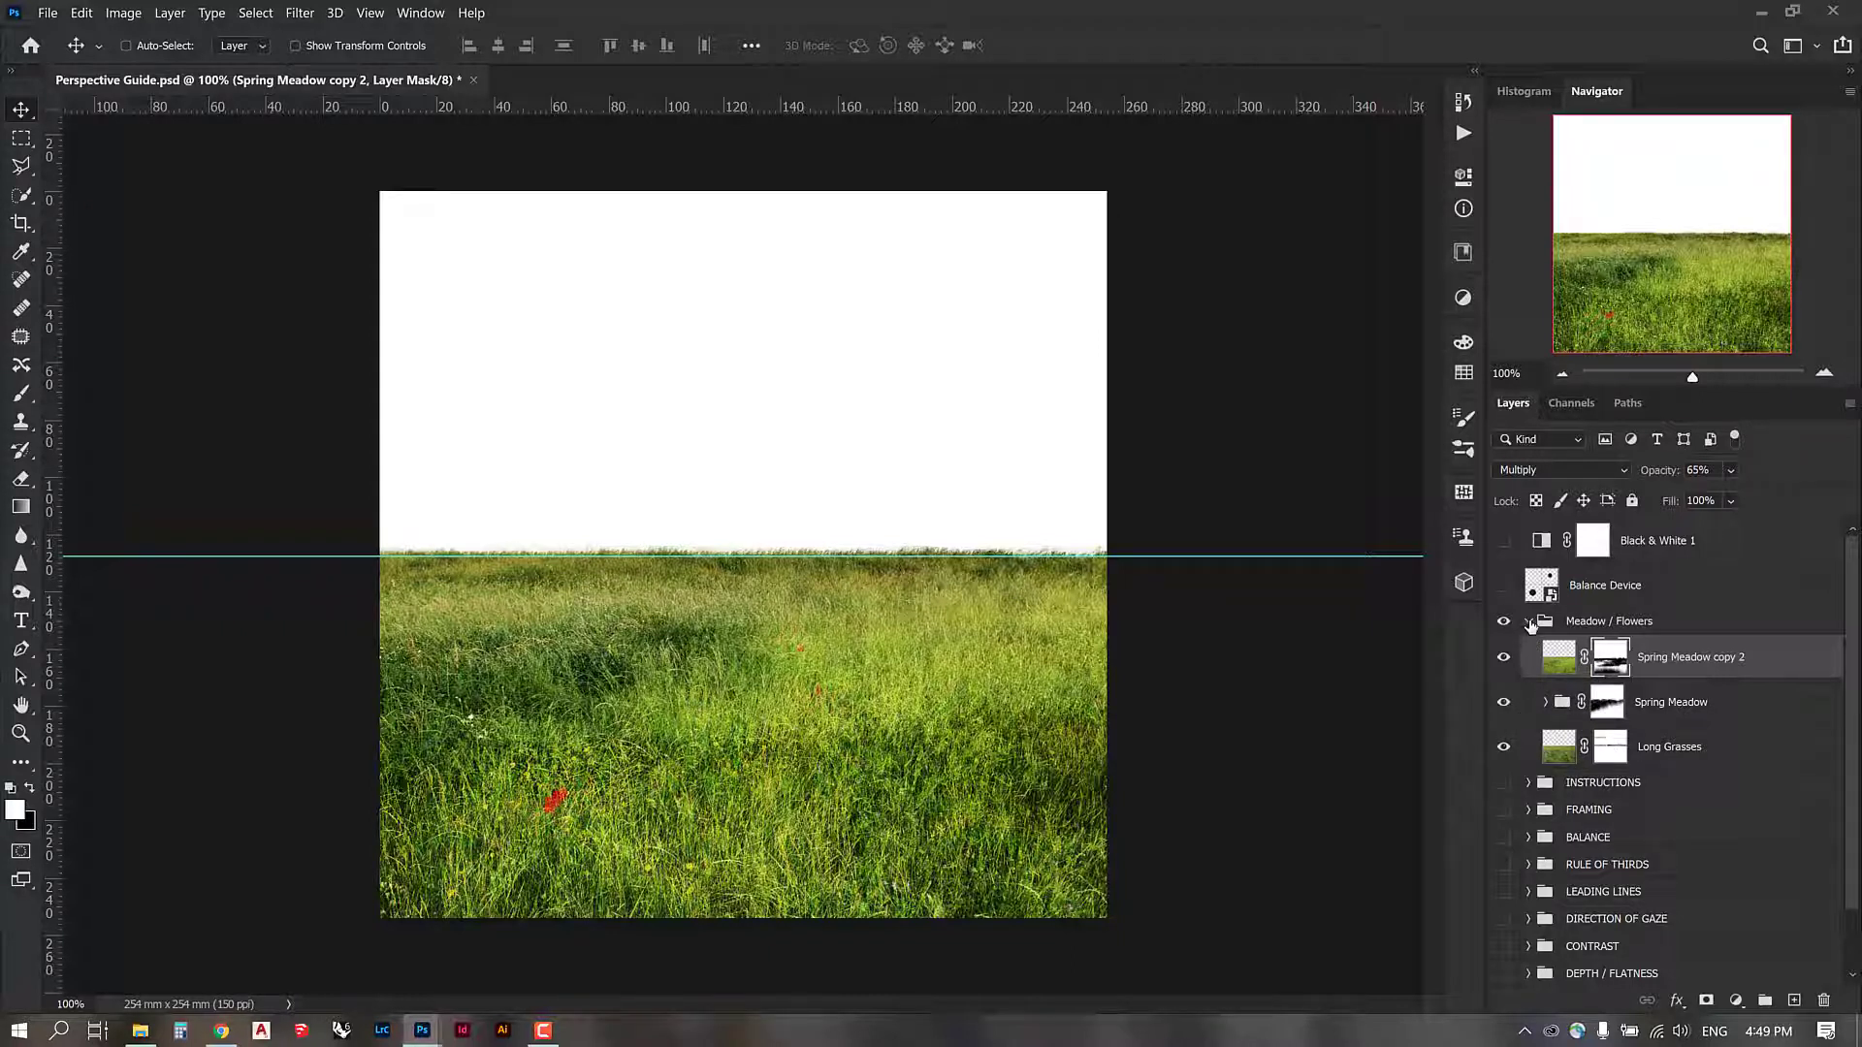
pyautogui.click(1503, 541)
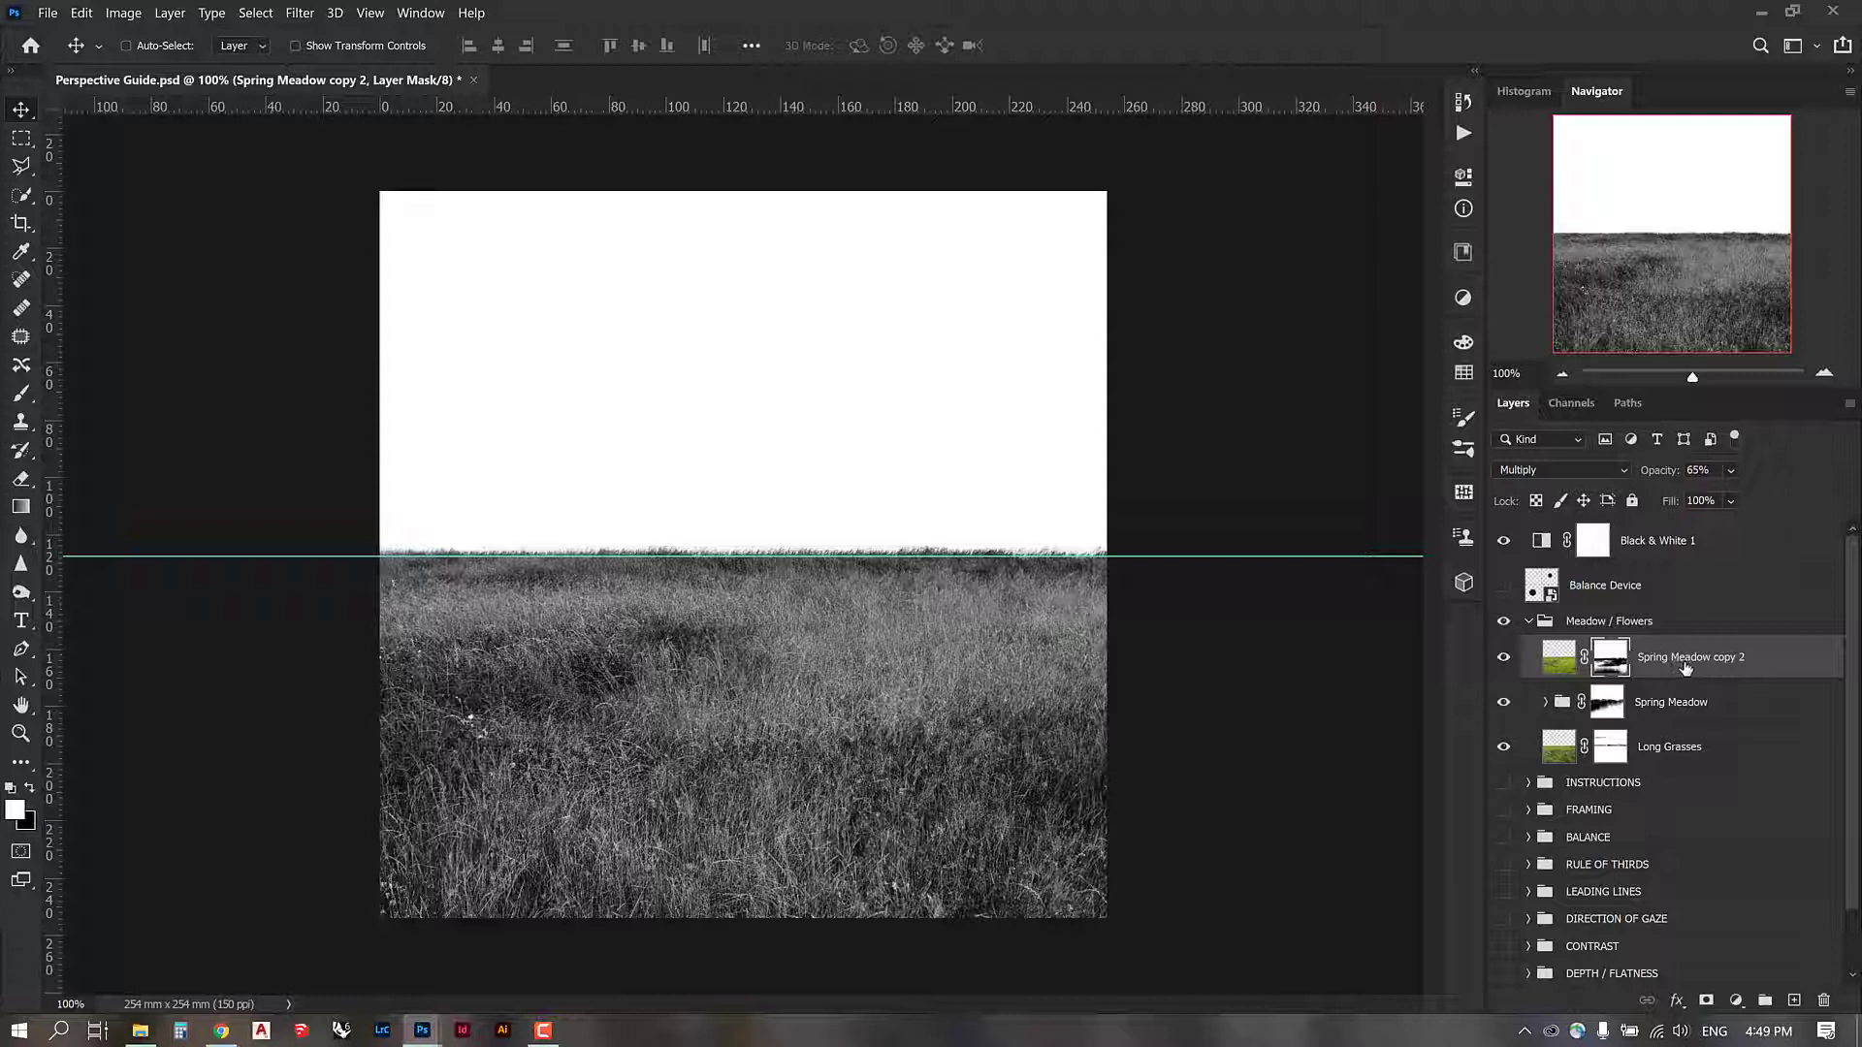
# Step: Set the opacity of the Spring Meadow copy 2 layer to 85%
pyautogui.click(1709, 471)
pyautogui.write('85')
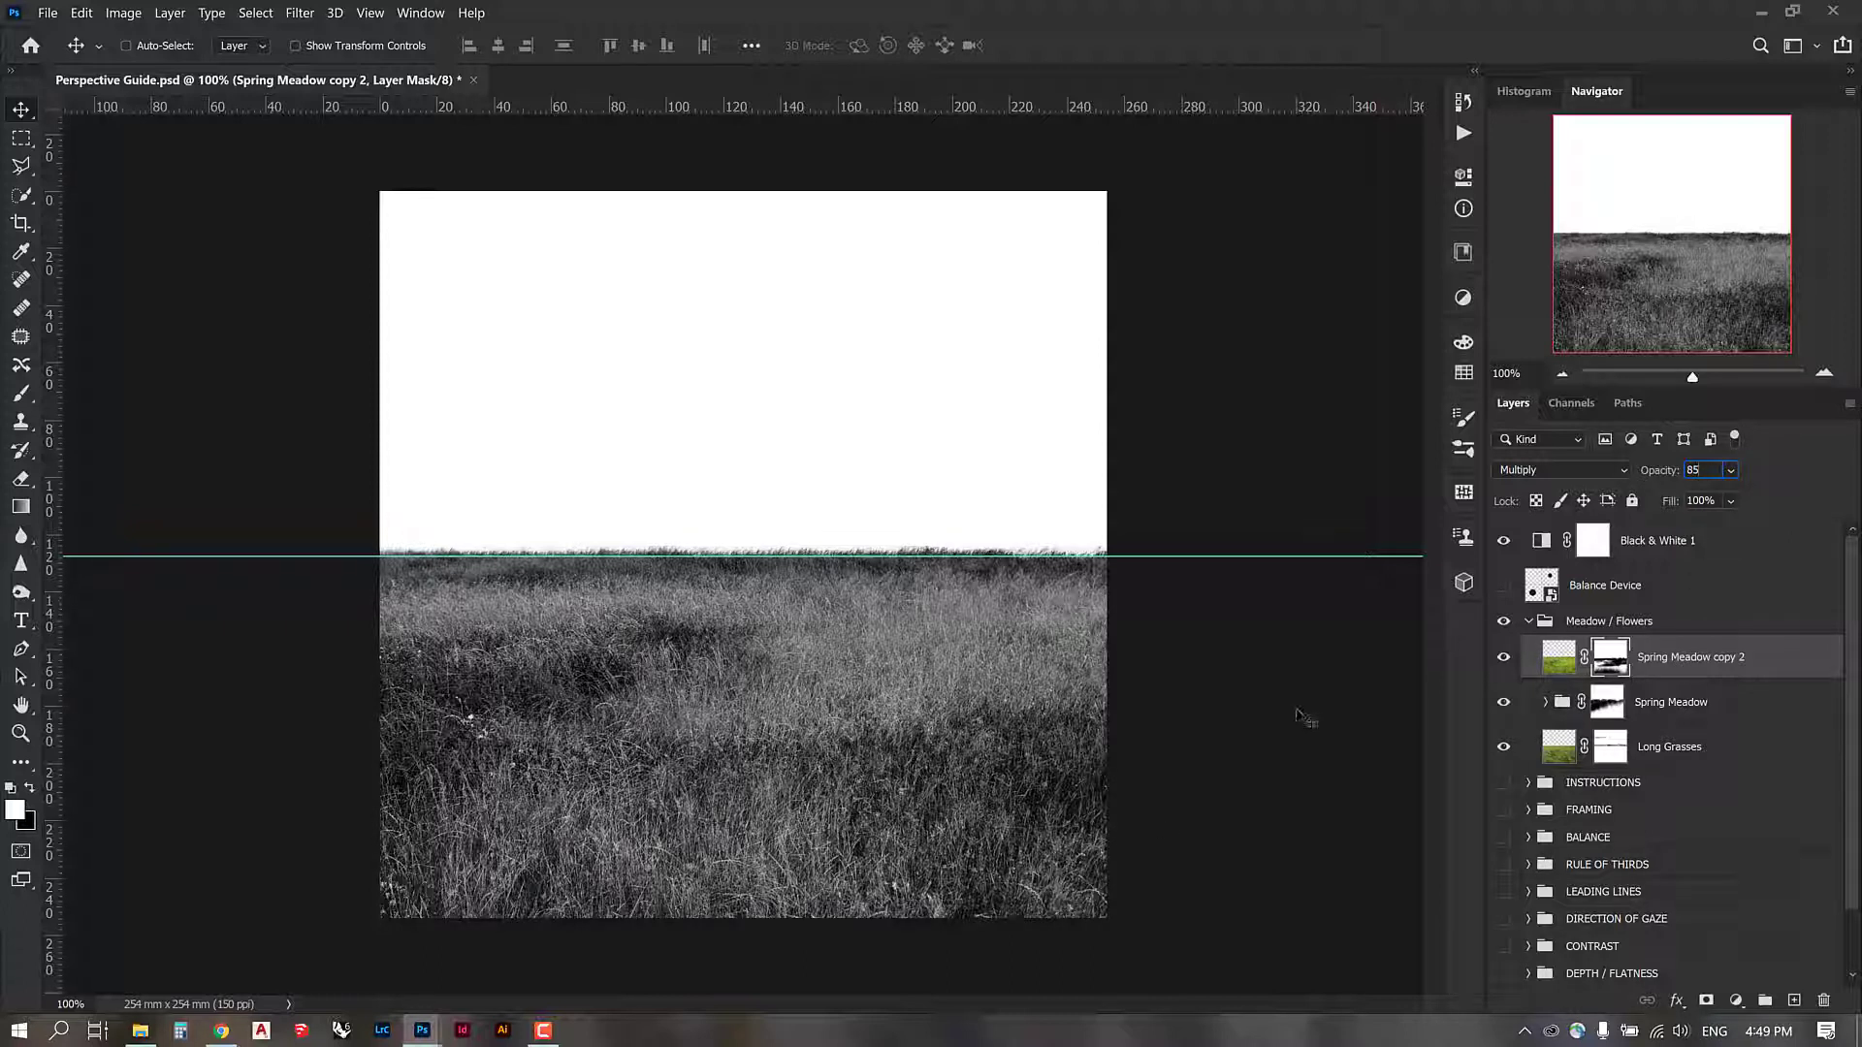
pyautogui.press('Return')
# Step: Rotate the 250 px grass-tuft Eraser tip to 175° and erase the Spring Meadow copy 2 mask around the middle of the field
pyautogui.press('e')
pyautogui.rightClick(913, 642)
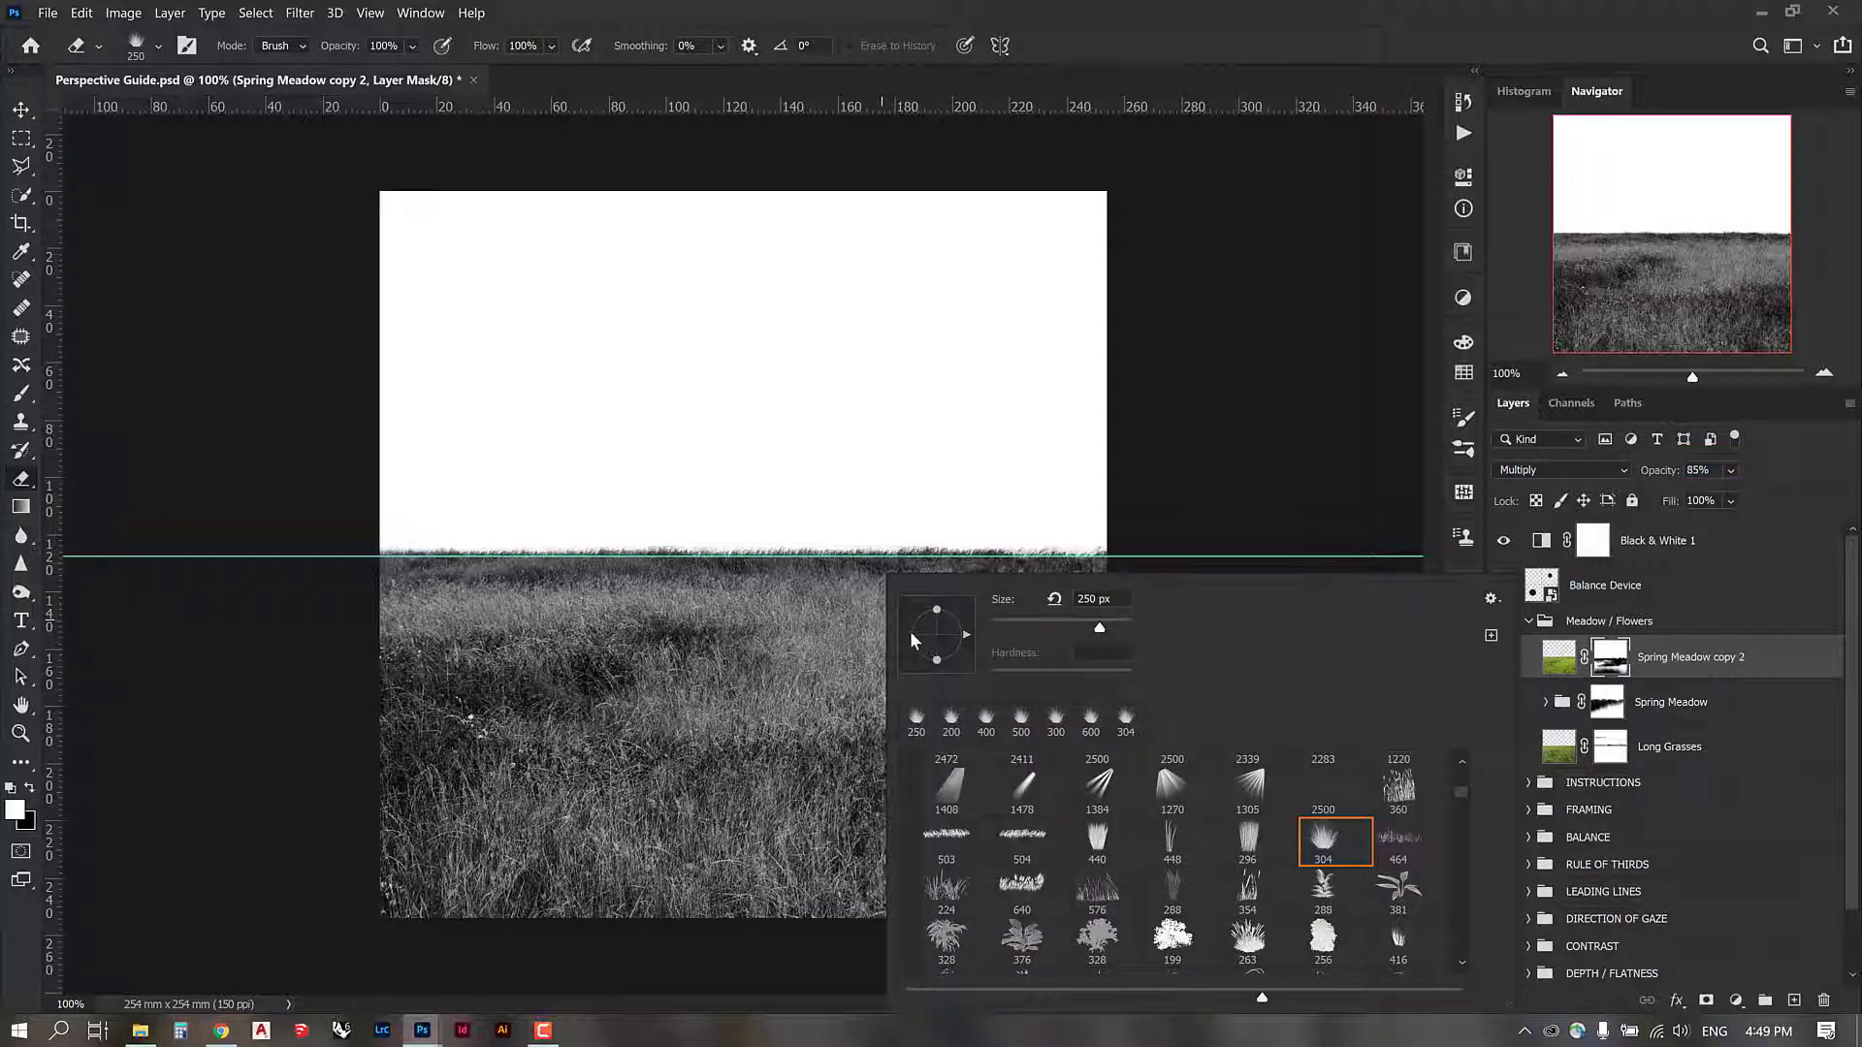
pyautogui.click(911, 633)
pyautogui.click(848, 569)
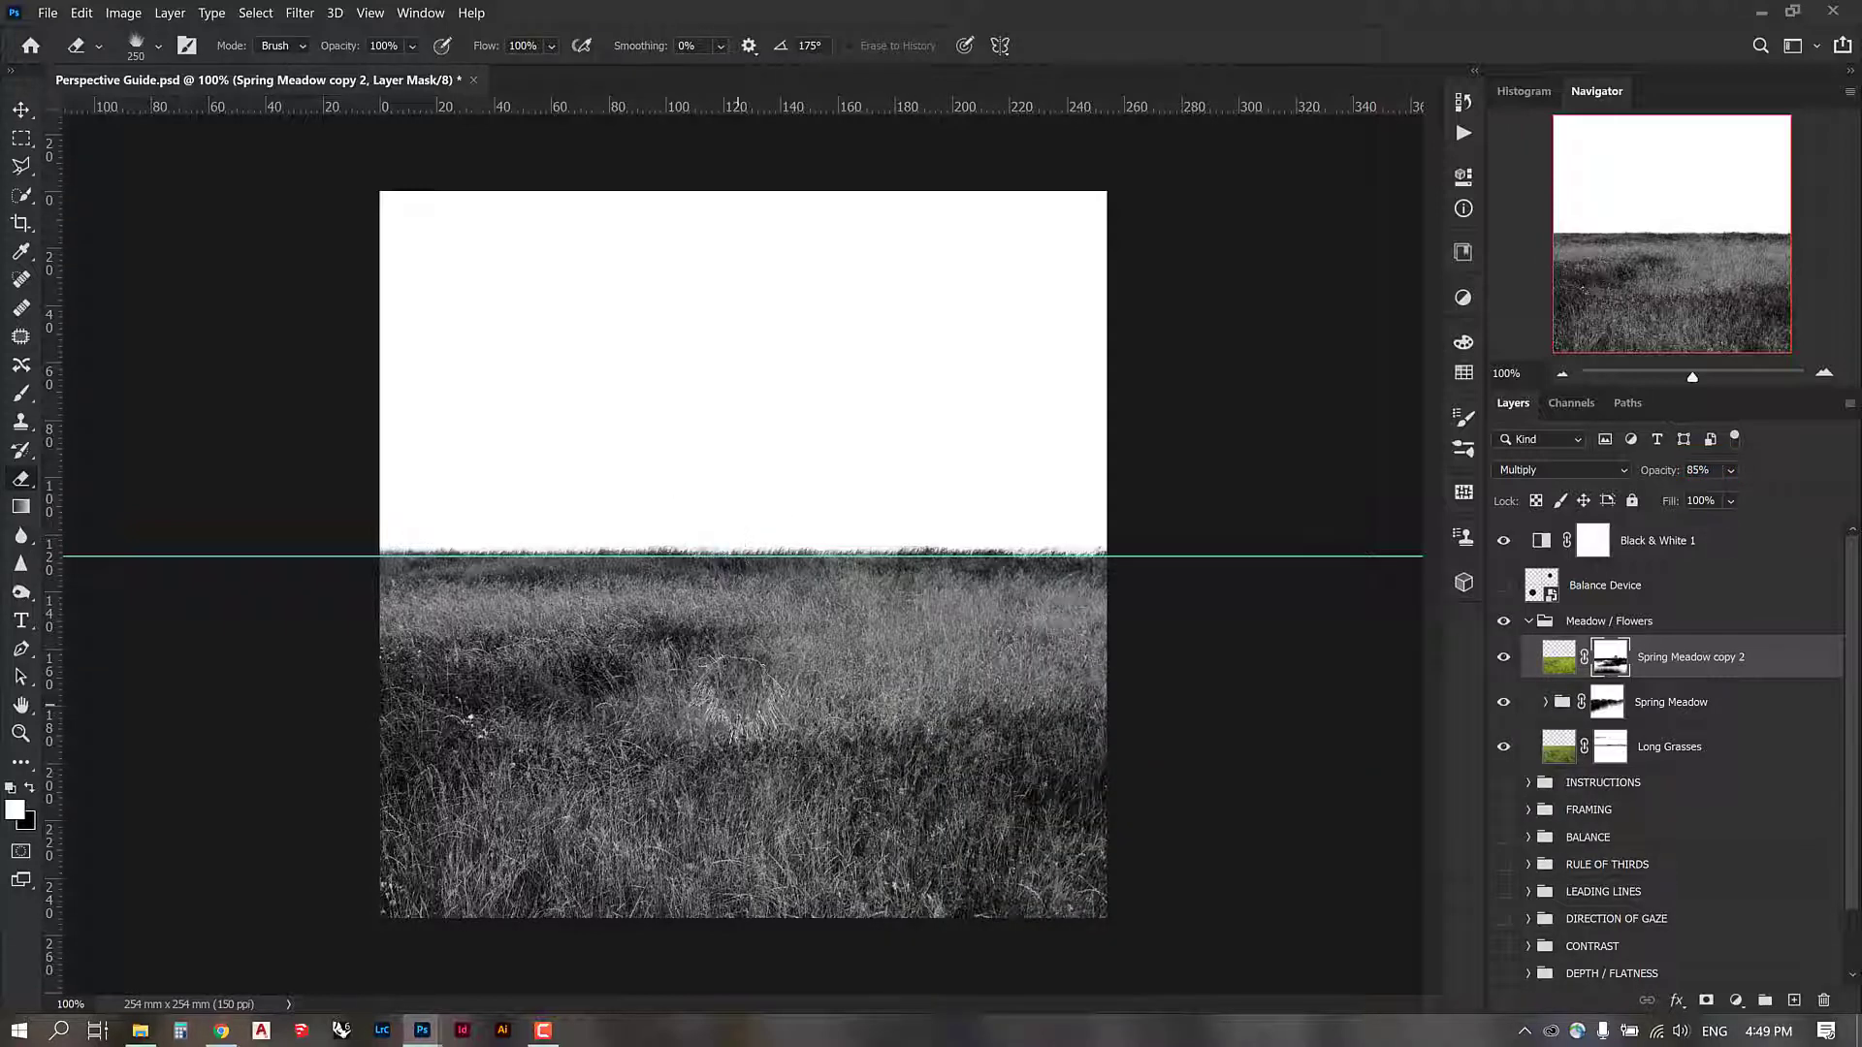
# Step: Rotate the grass-tuft Brush tip to -171°, paint on the Spring Meadow copy 2 mask, and reduce the brush to 200 px
pyautogui.press('b')
pyautogui.rightClick(847, 603)
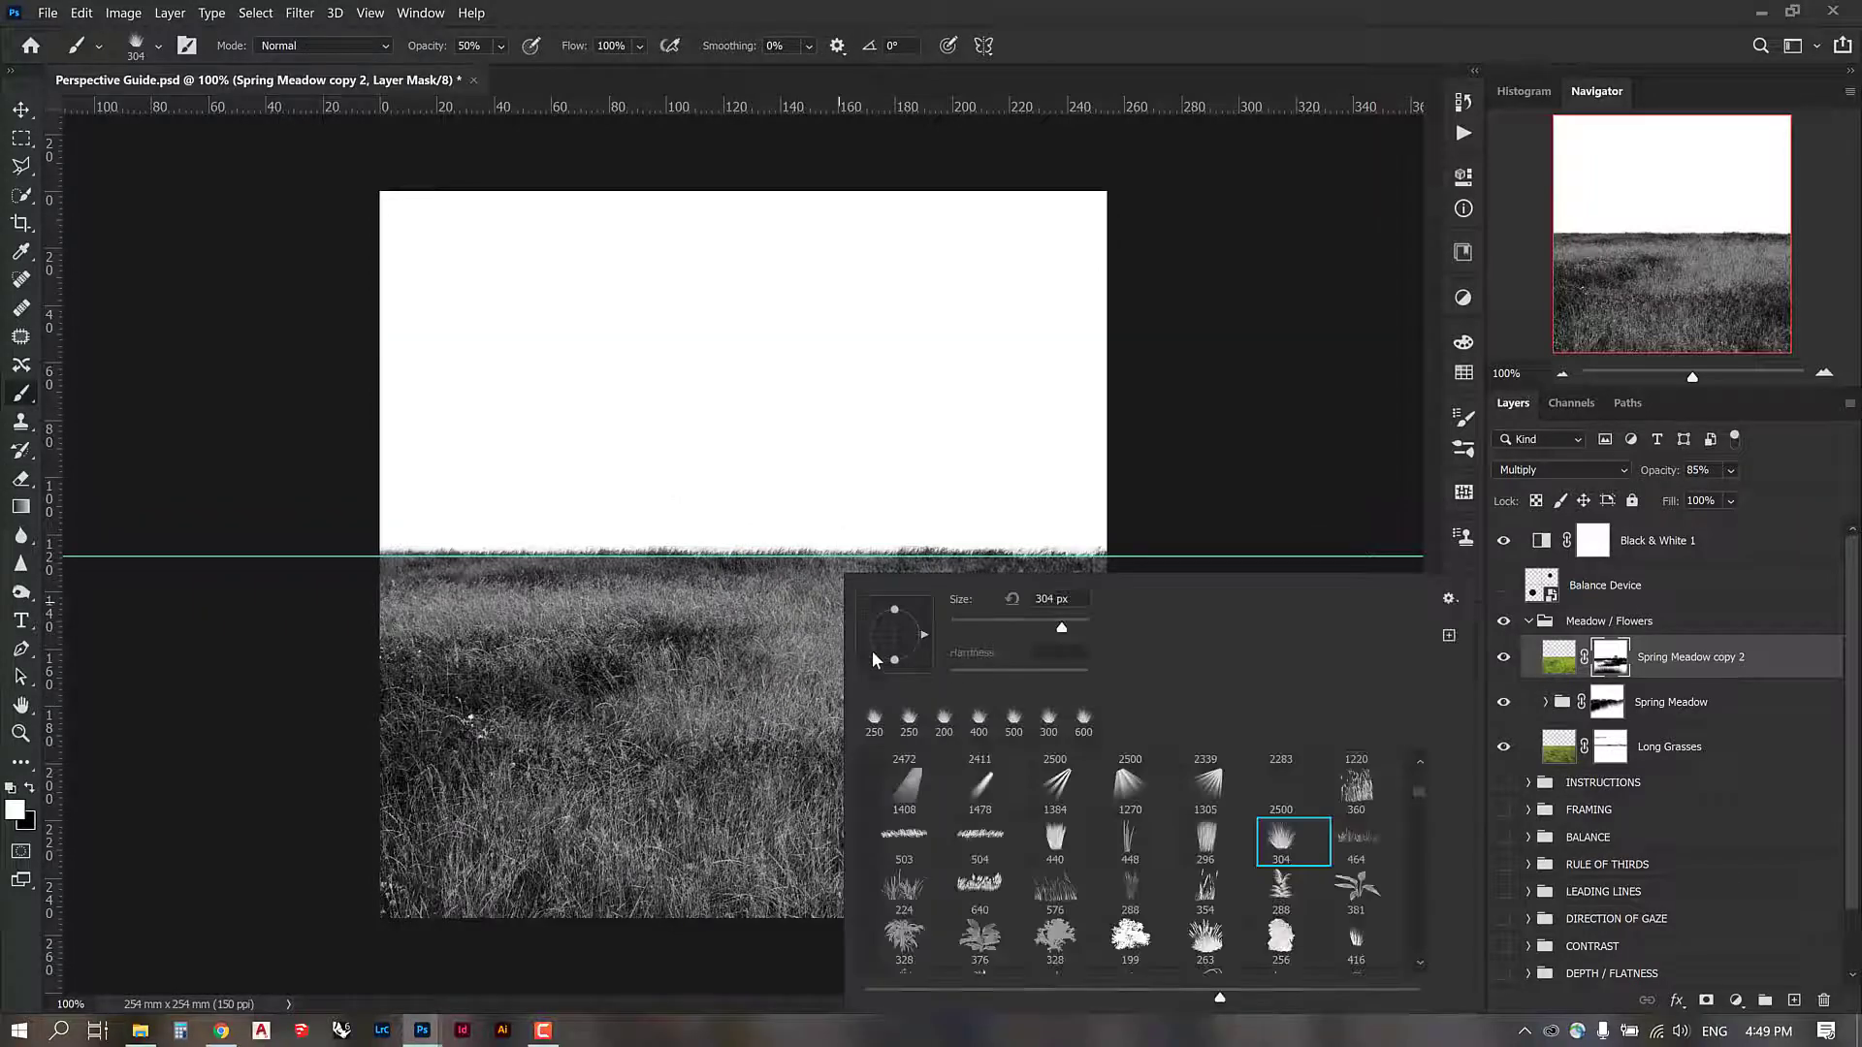
pyautogui.click(870, 637)
pyautogui.click(830, 578)
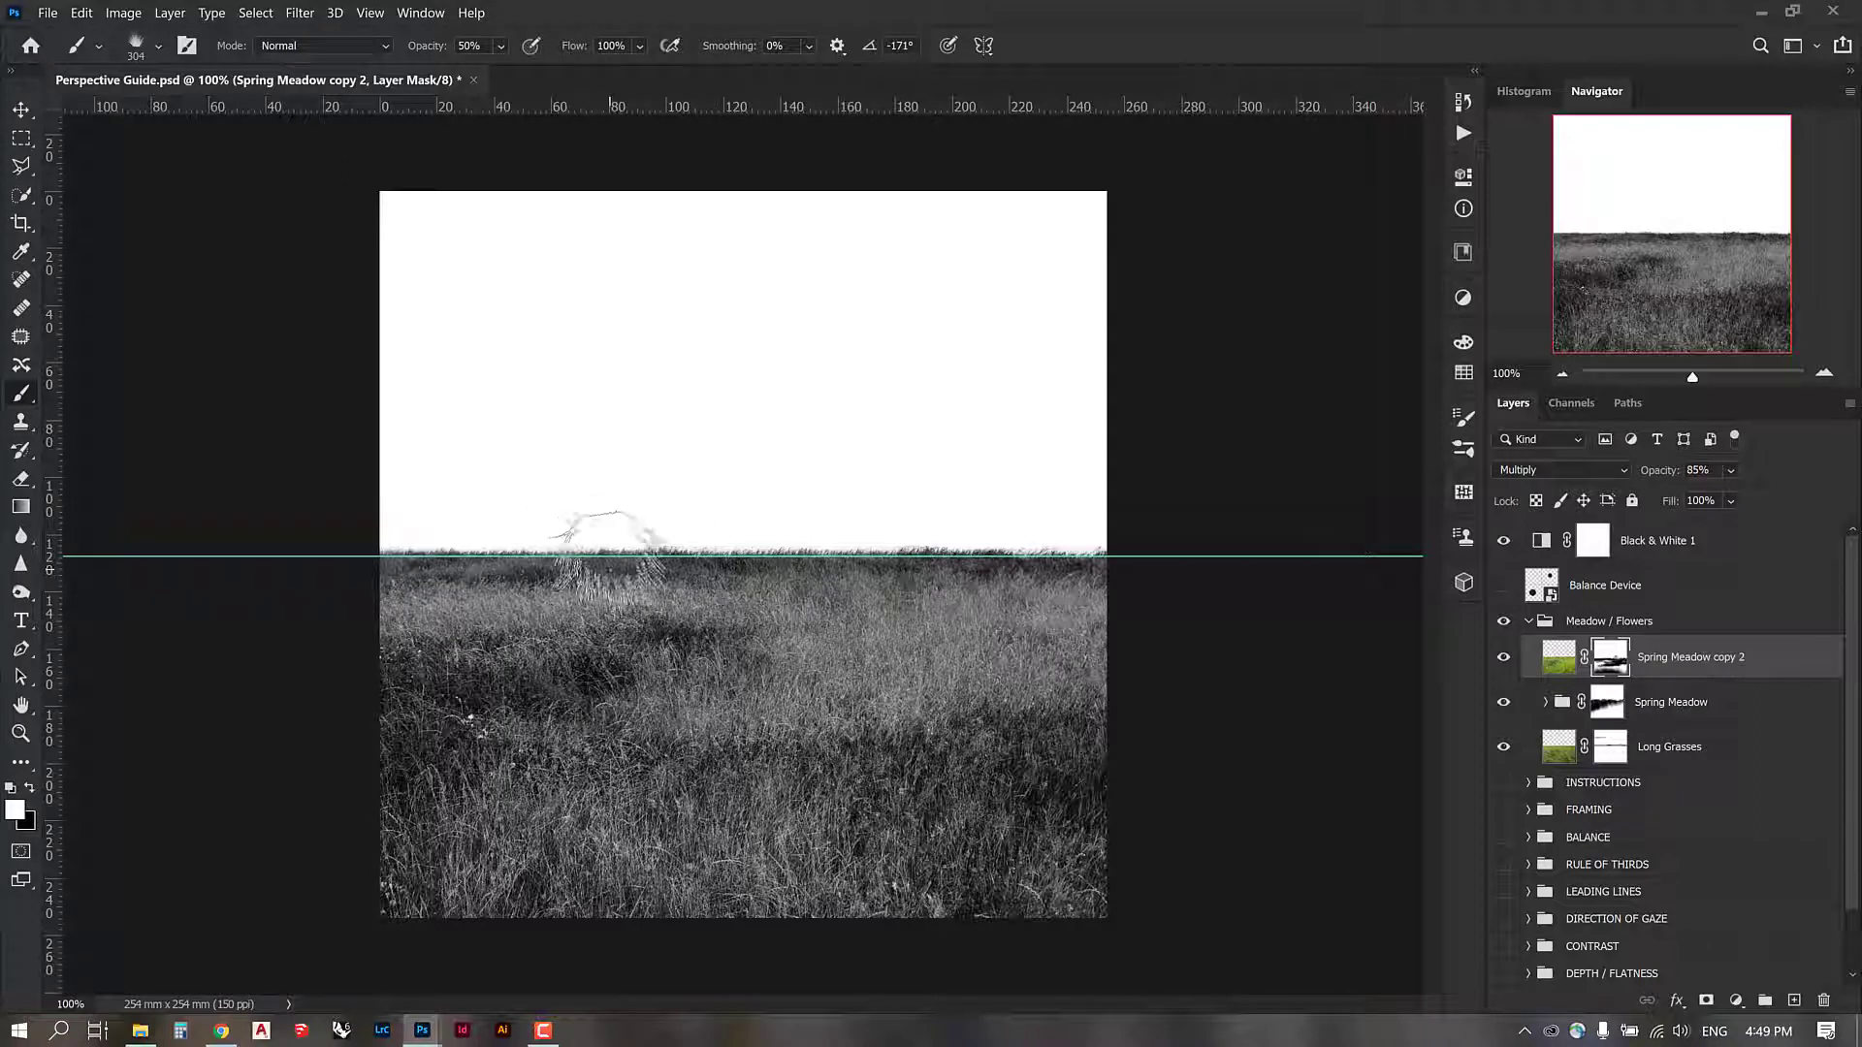
pyautogui.press('[')
pyautogui.press('[')
pyautogui.press('[')
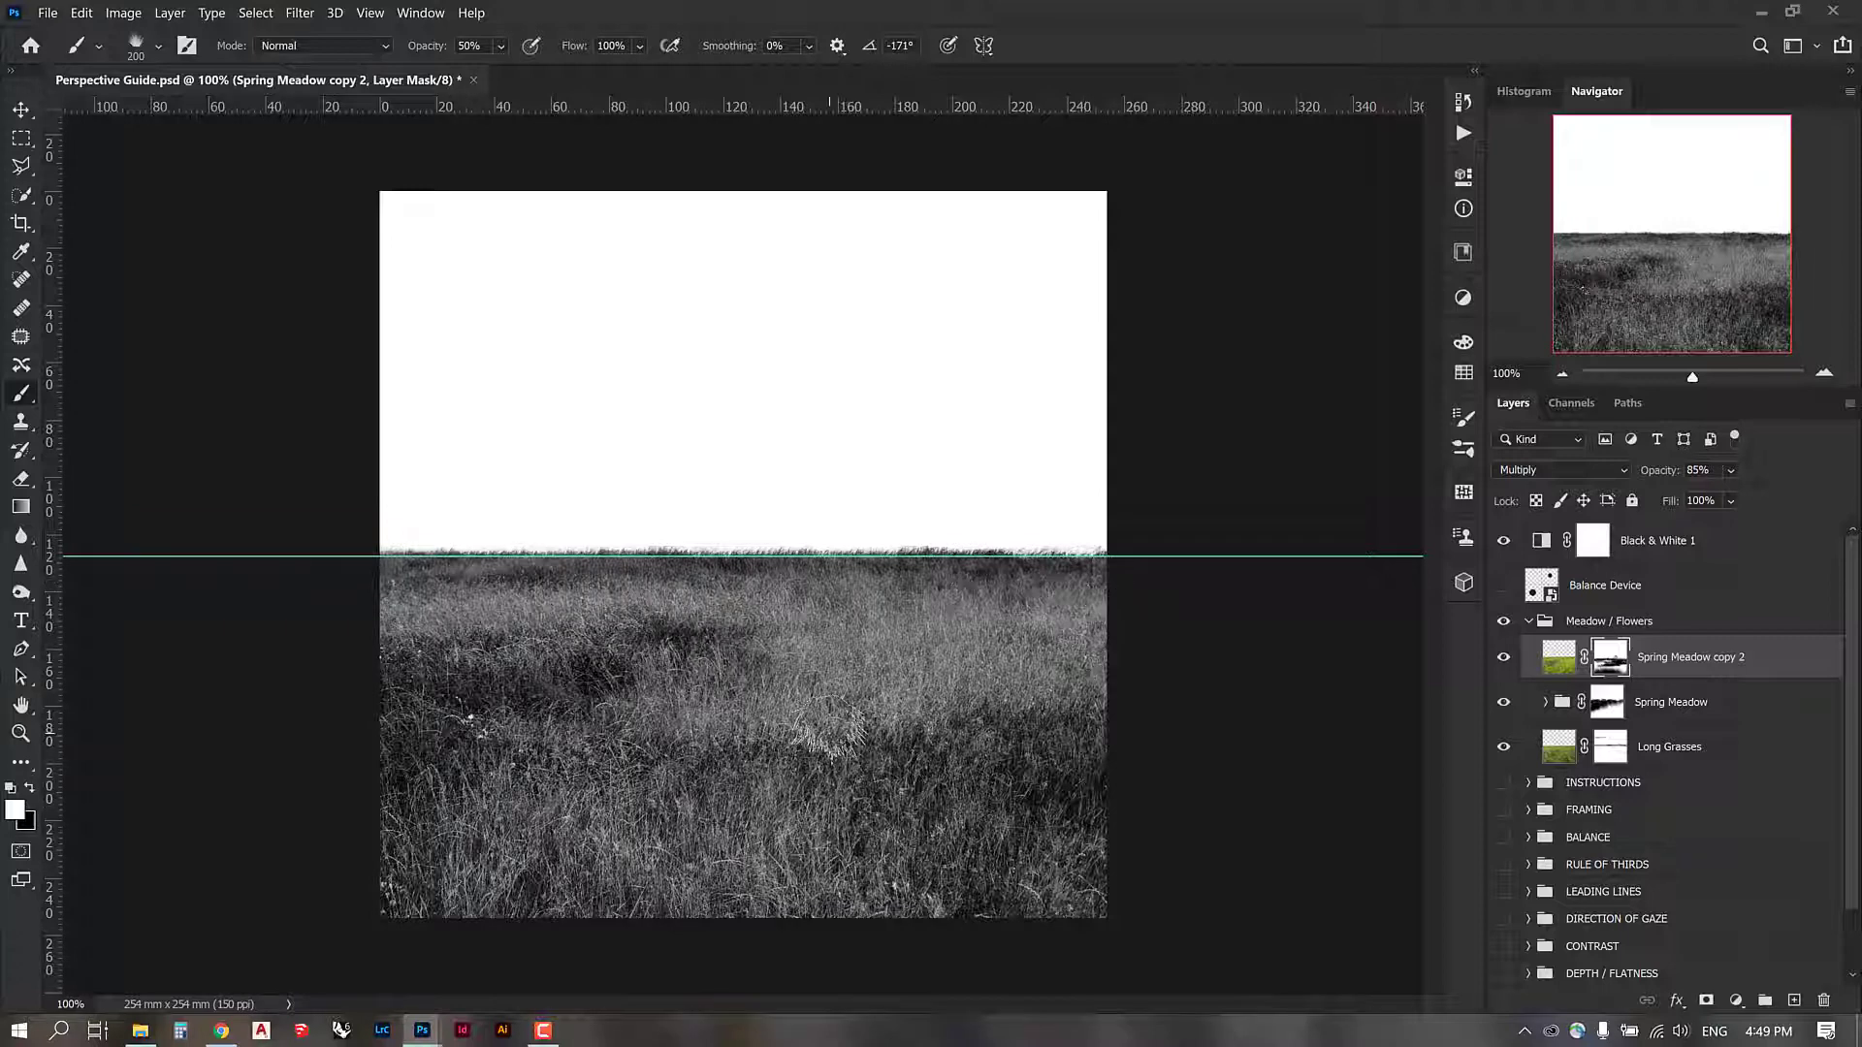
# Step: Rotate the grass-tuft Brush tip to 5°, touch up the Spring Meadow copy 2 mask mid-field, enlarge the brush to 300 px and return to the Move tool
pyautogui.rightClick(968, 666)
pyautogui.click(910, 635)
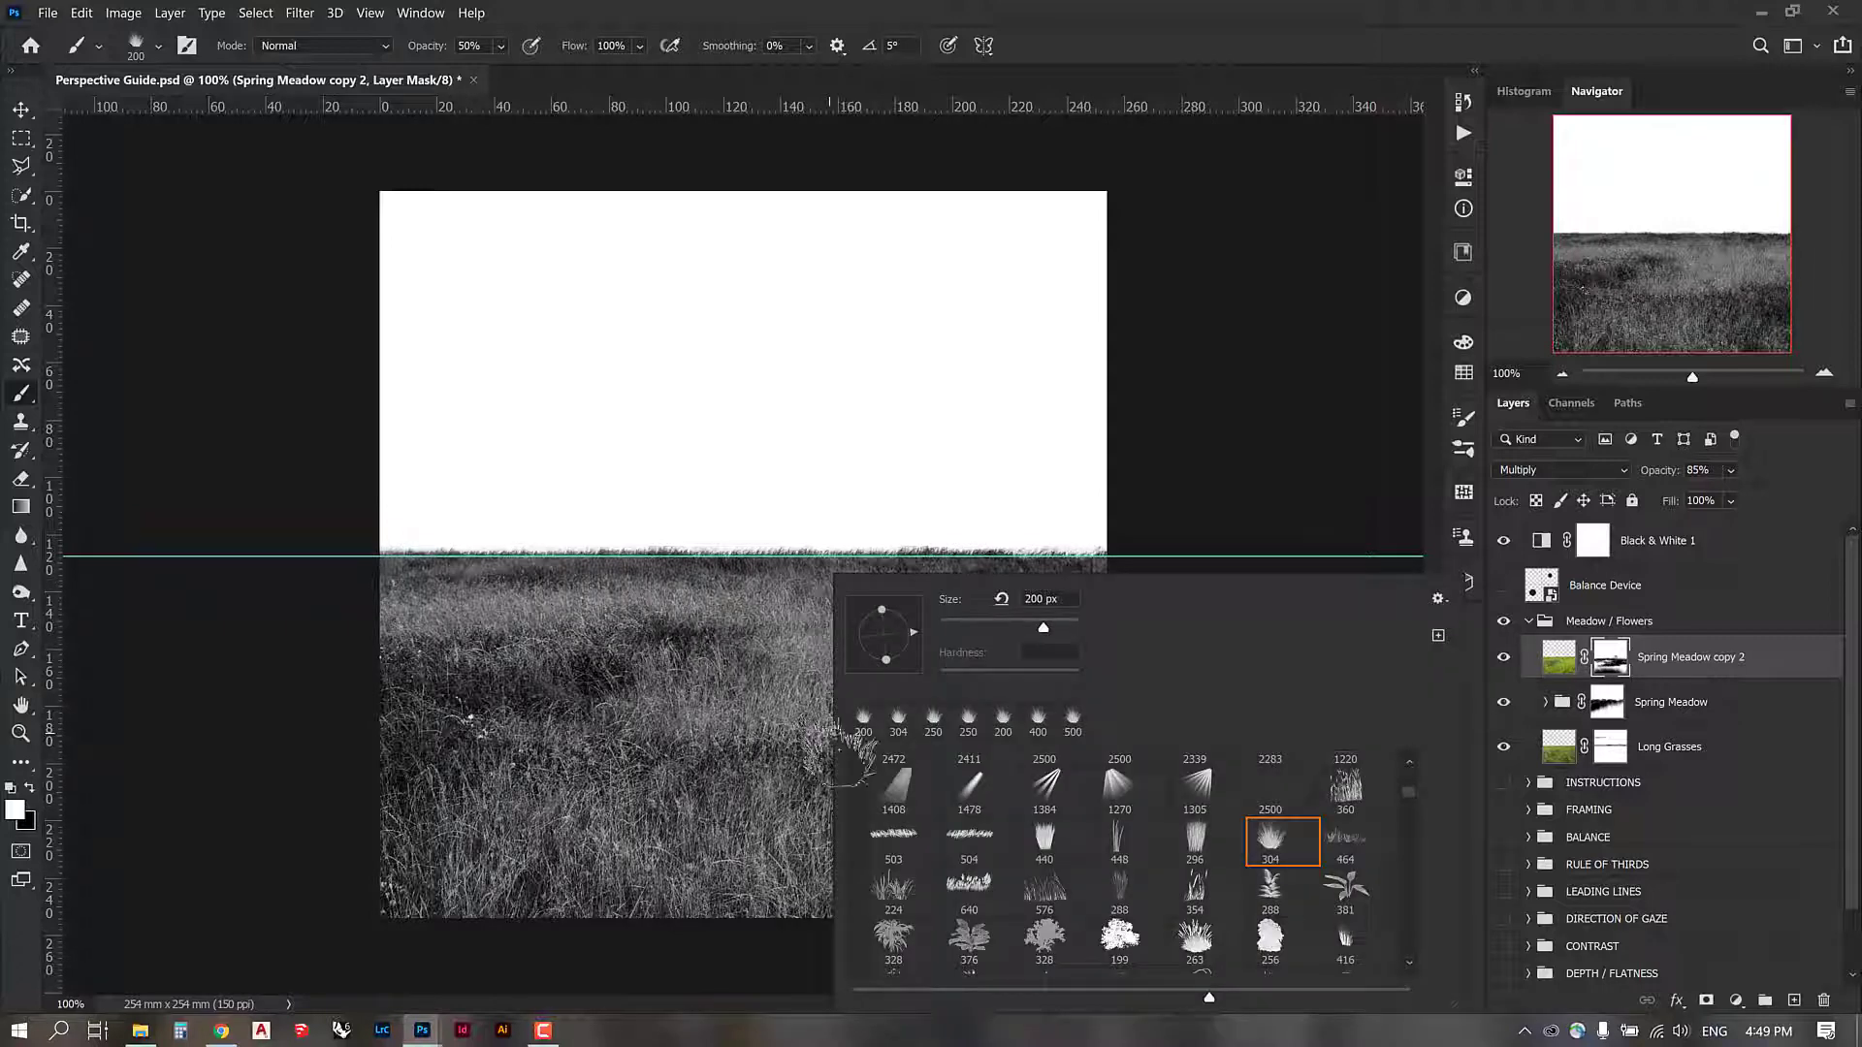
pyautogui.click(824, 743)
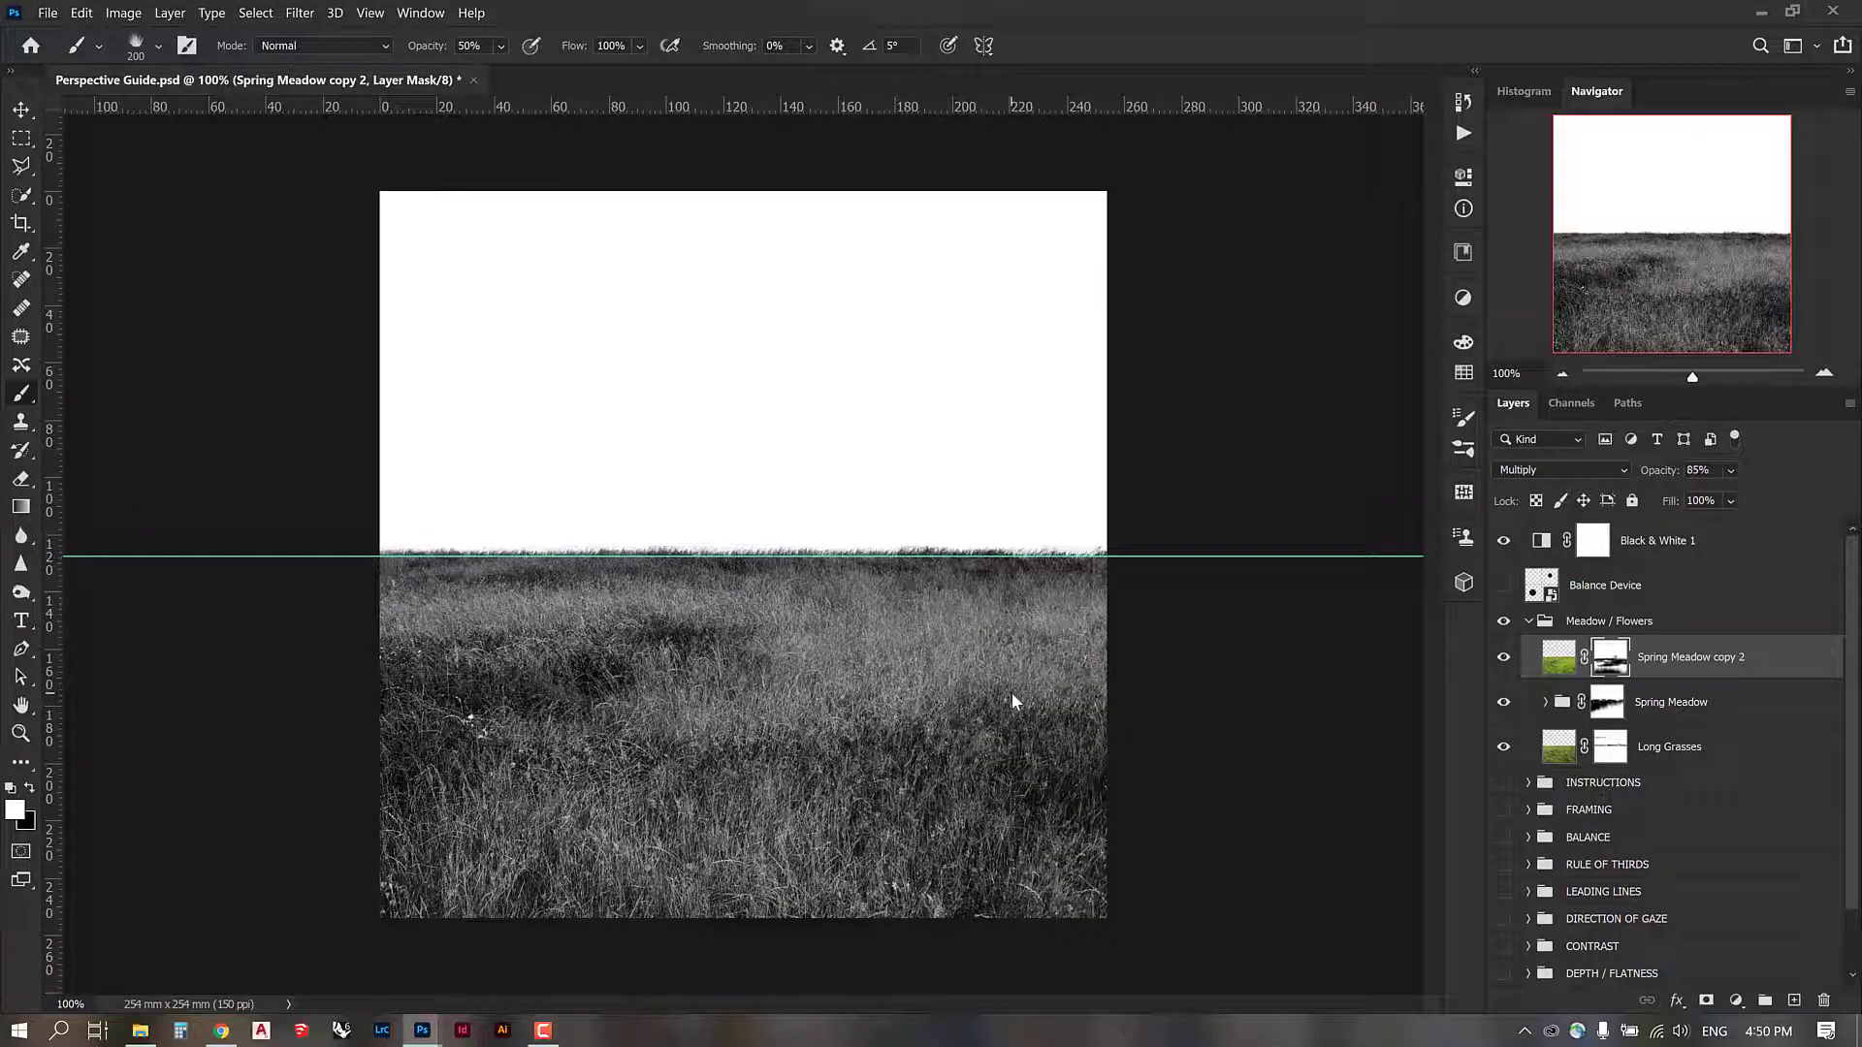
pyautogui.press(']')
pyautogui.press(']')
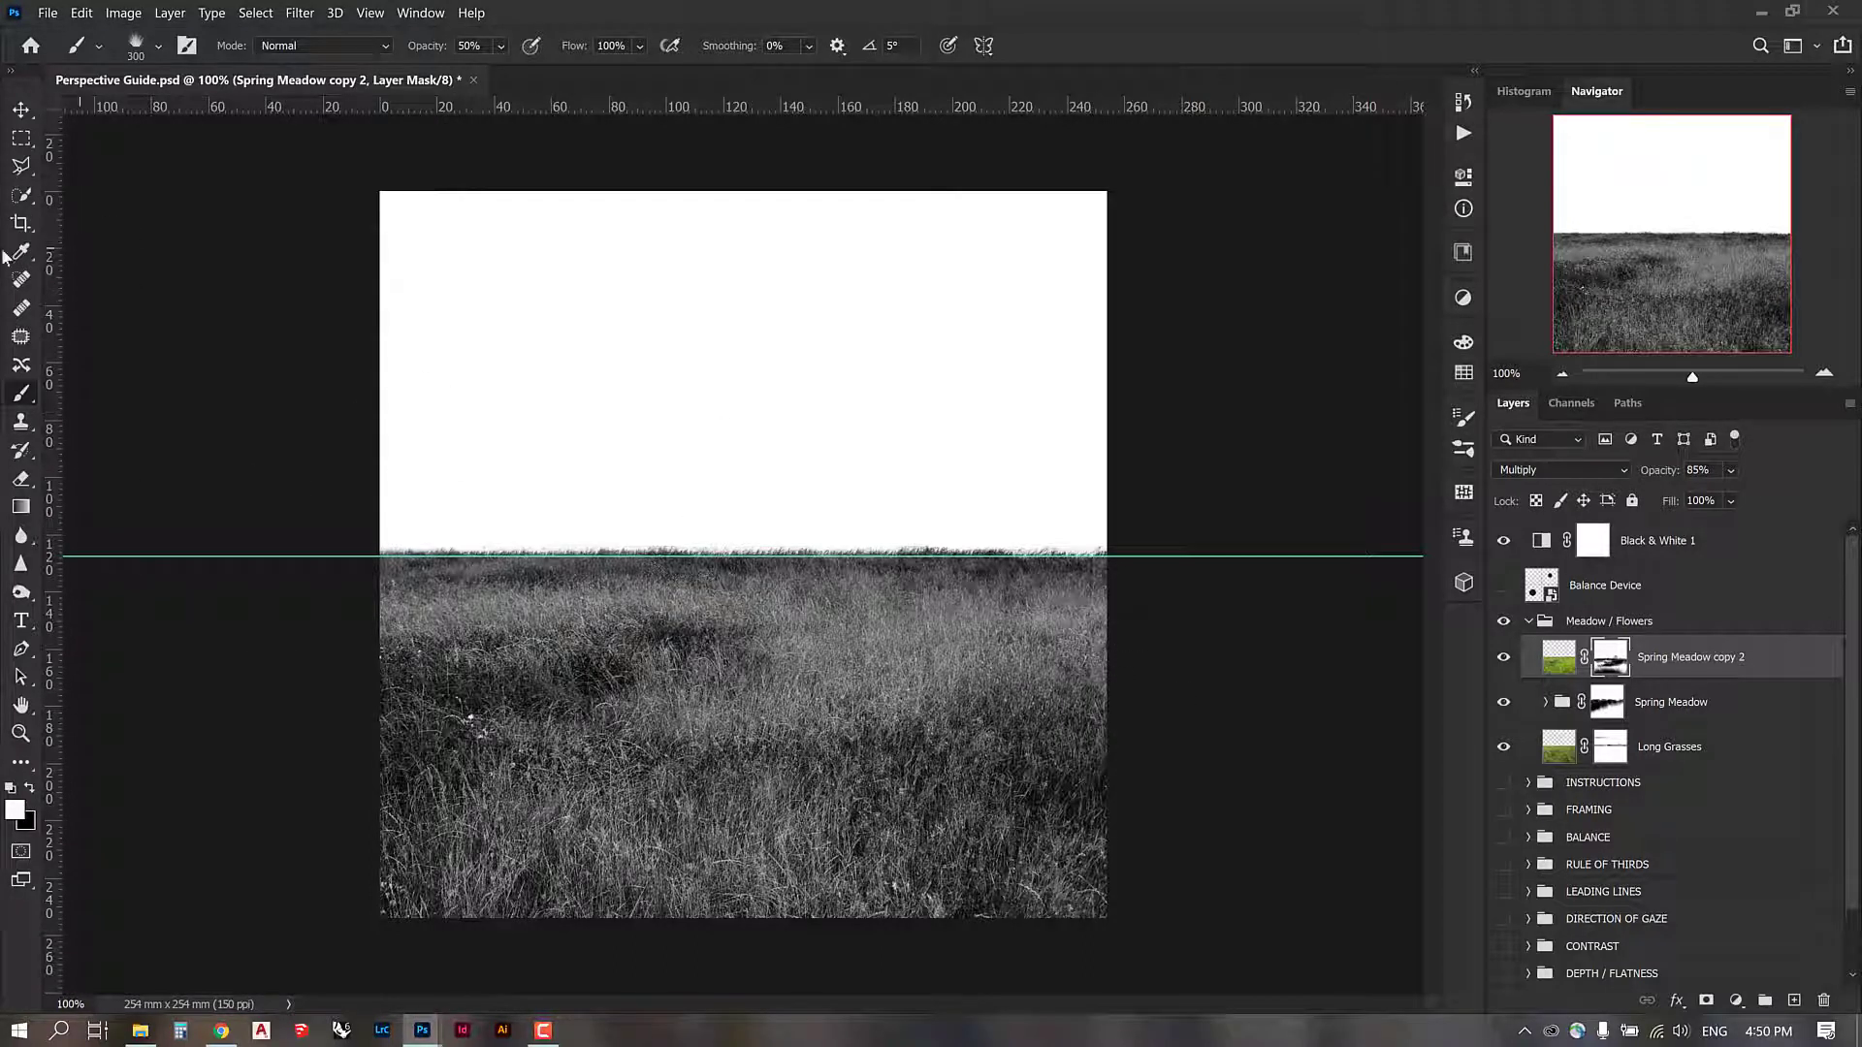
pyautogui.click(22, 110)
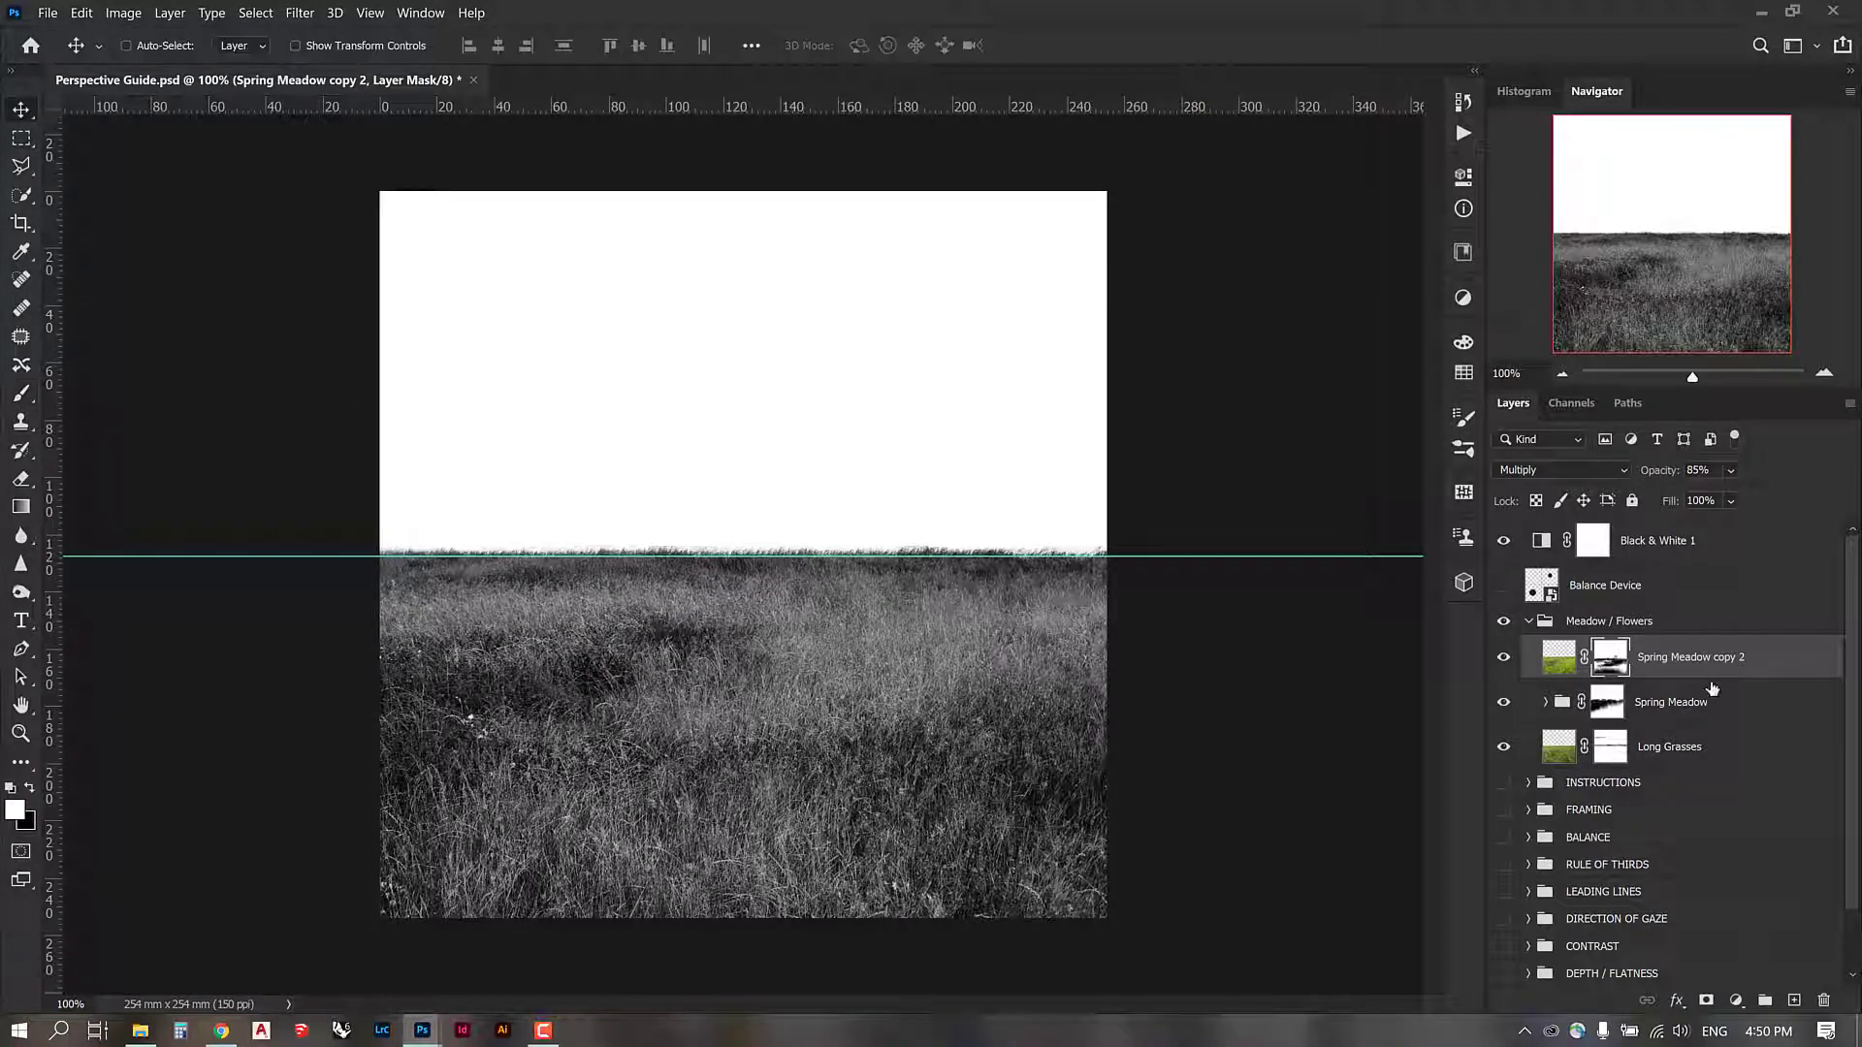
# Step: Duplicate the Spring Meadow copy 2 layer and set the duplicate's blend mode to Screen
pyautogui.click(1715, 696)
pyautogui.click(1722, 660)
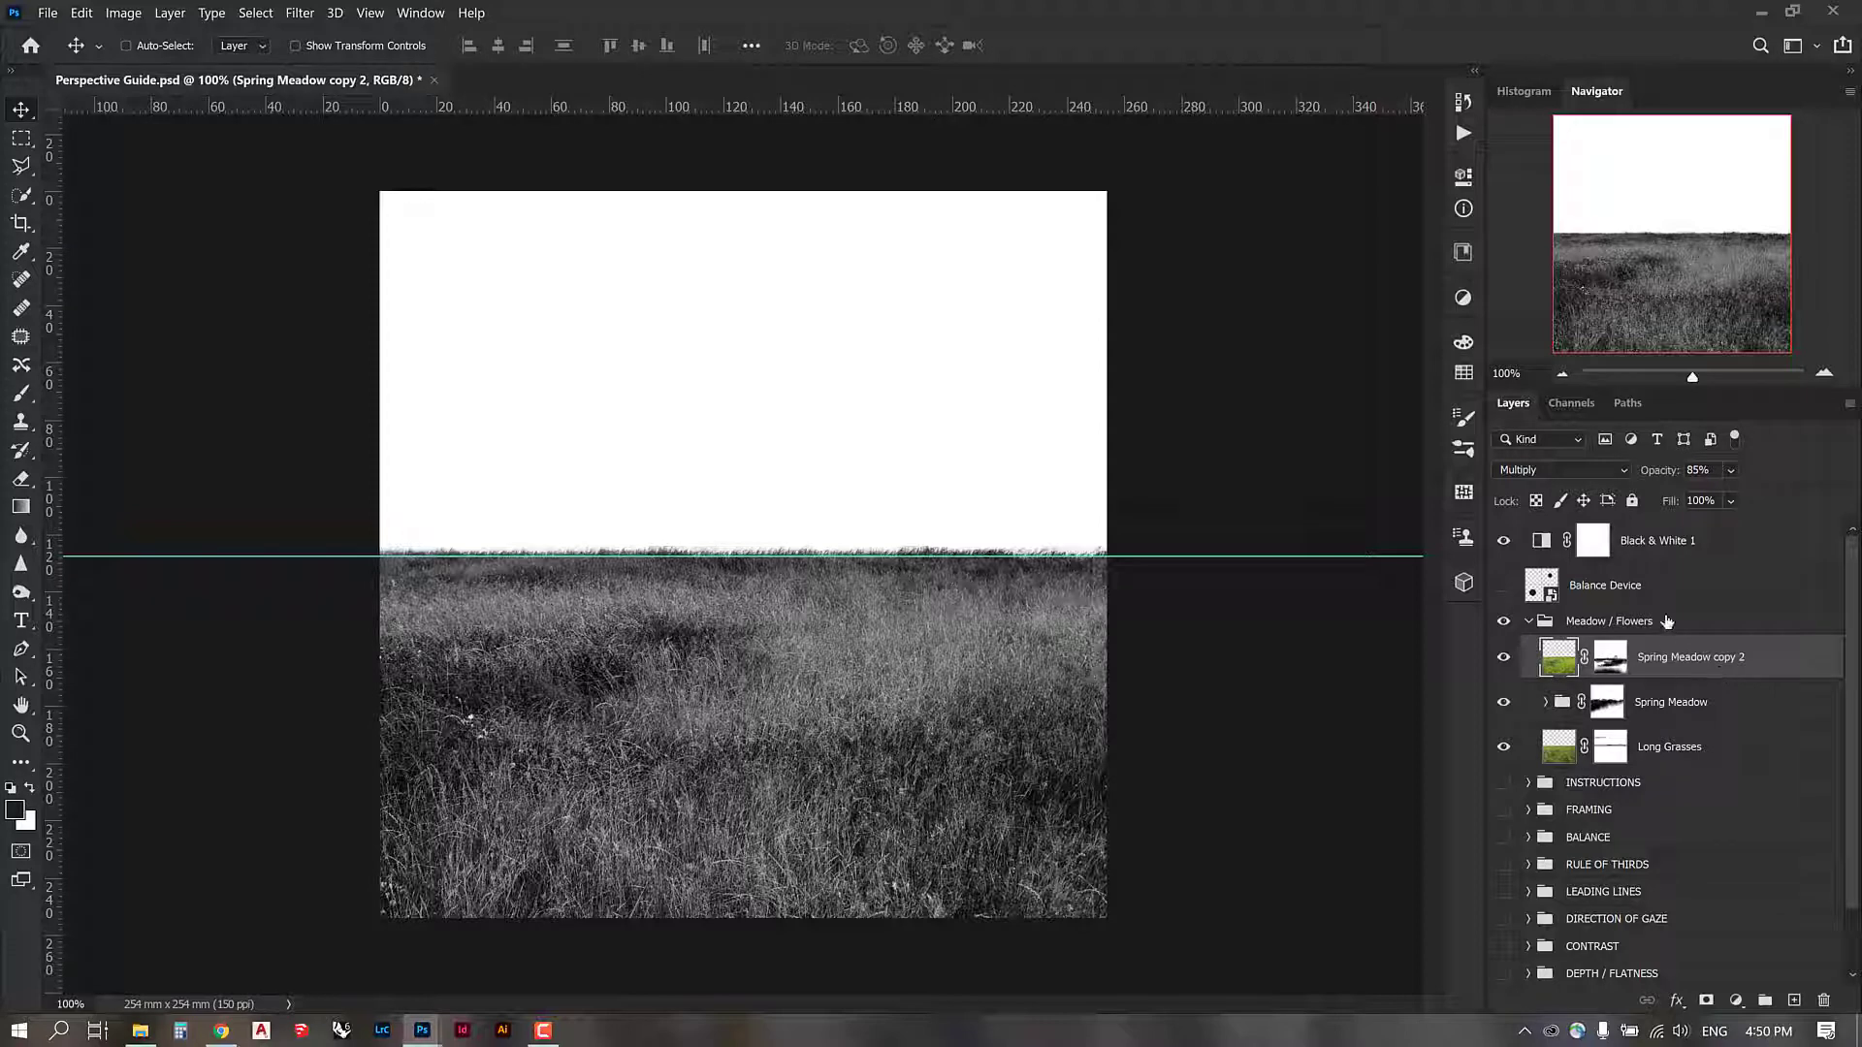
pyautogui.press('ctrl')
pyautogui.hotkey('ctrl', 'j')
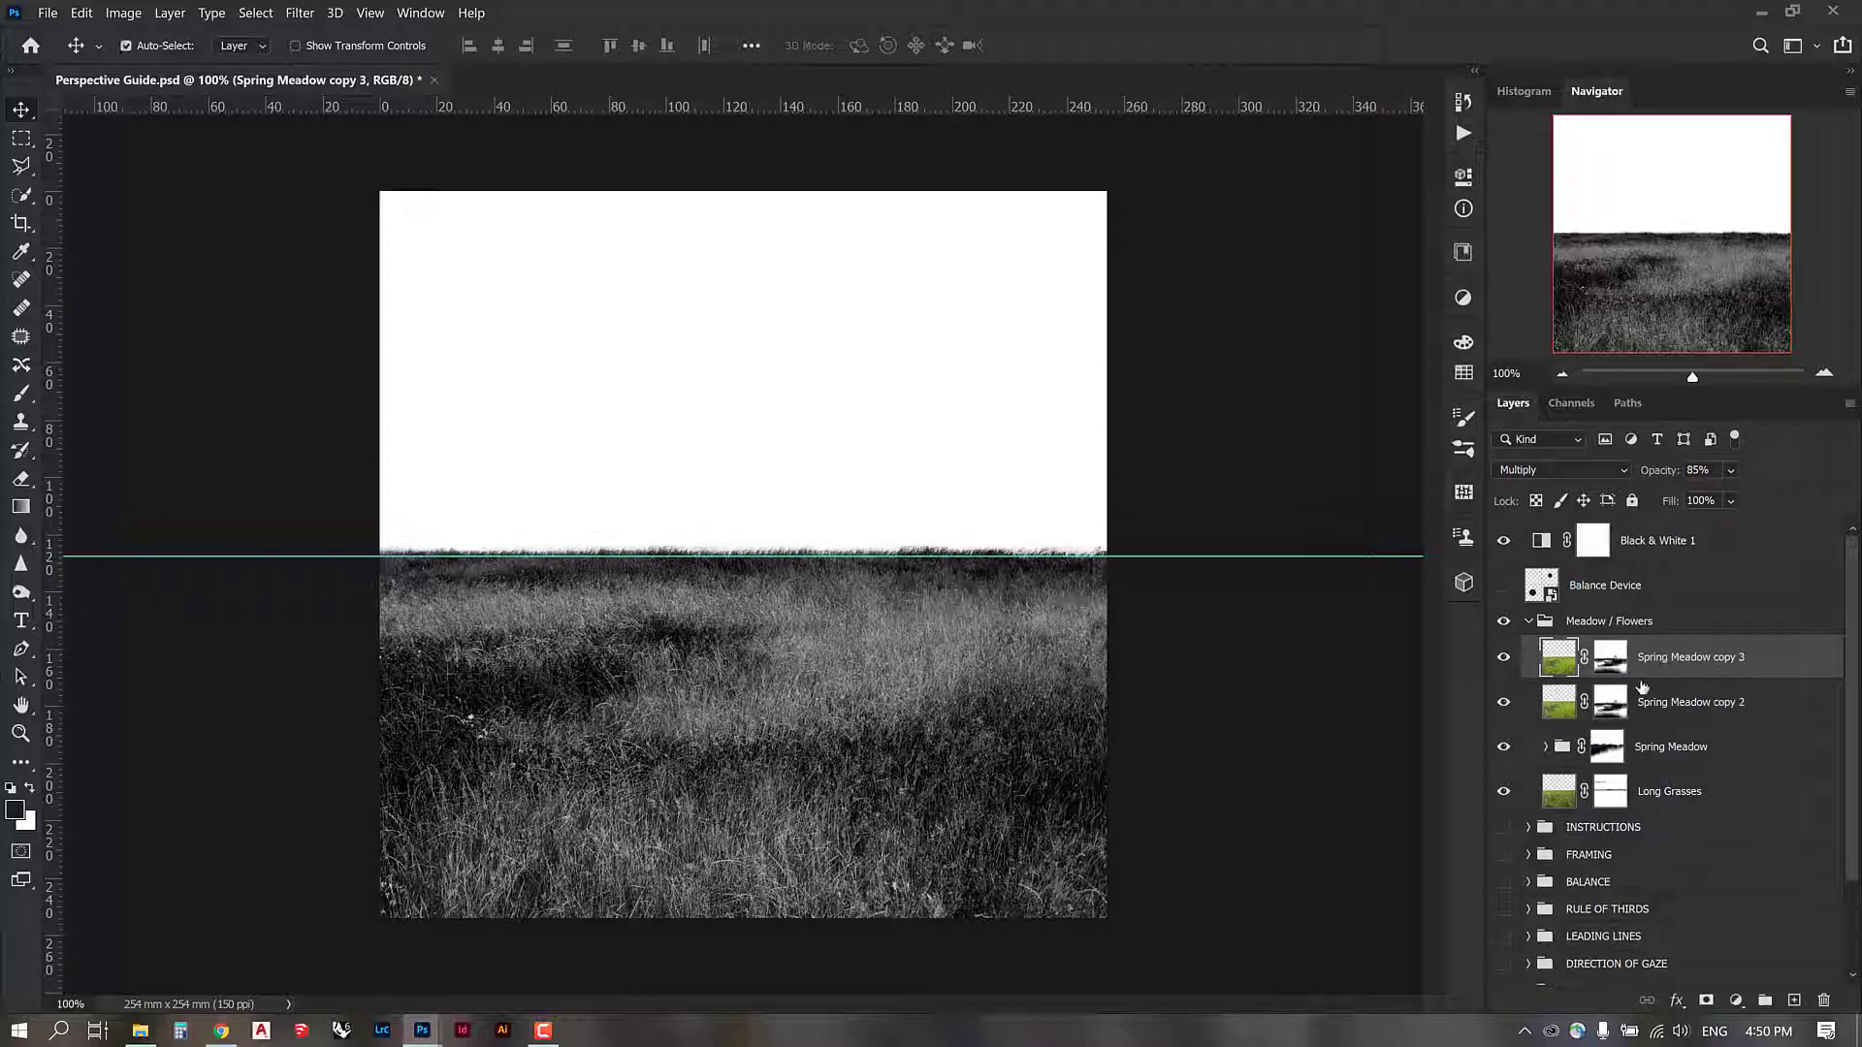
pyautogui.click(1590, 469)
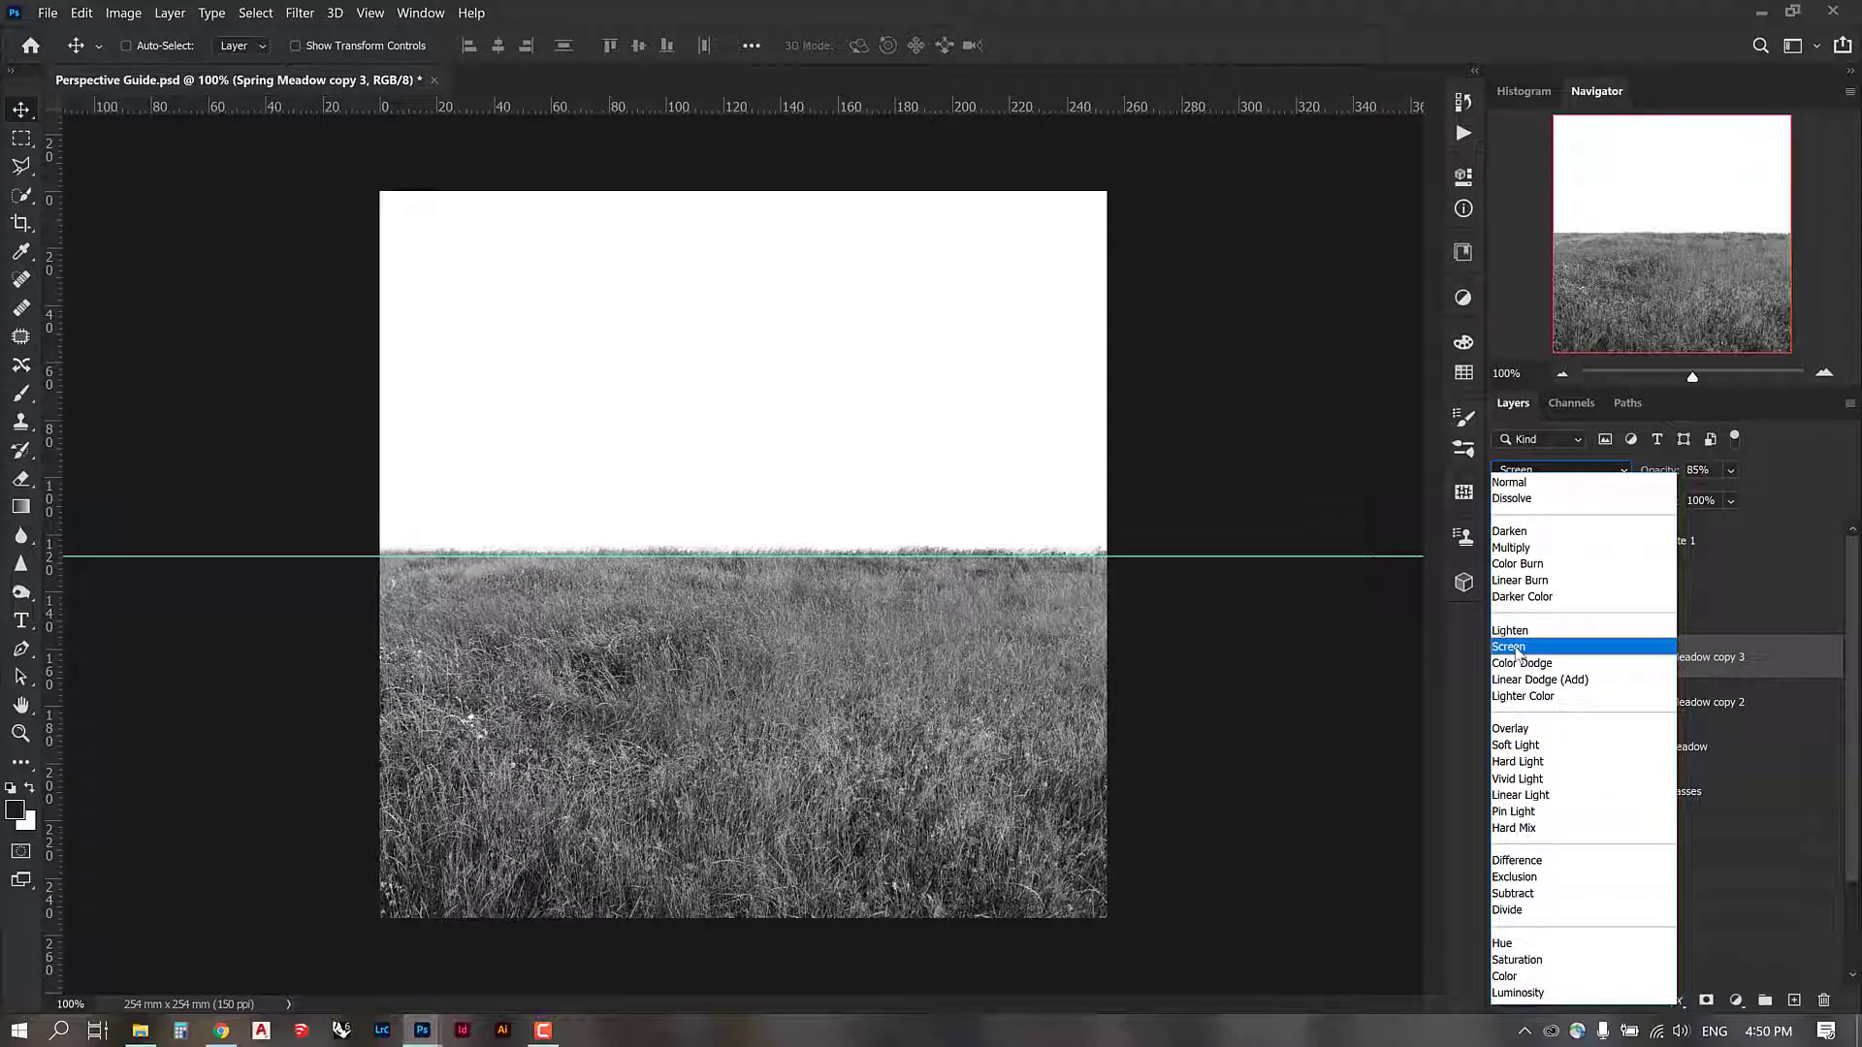
pyautogui.click(1548, 652)
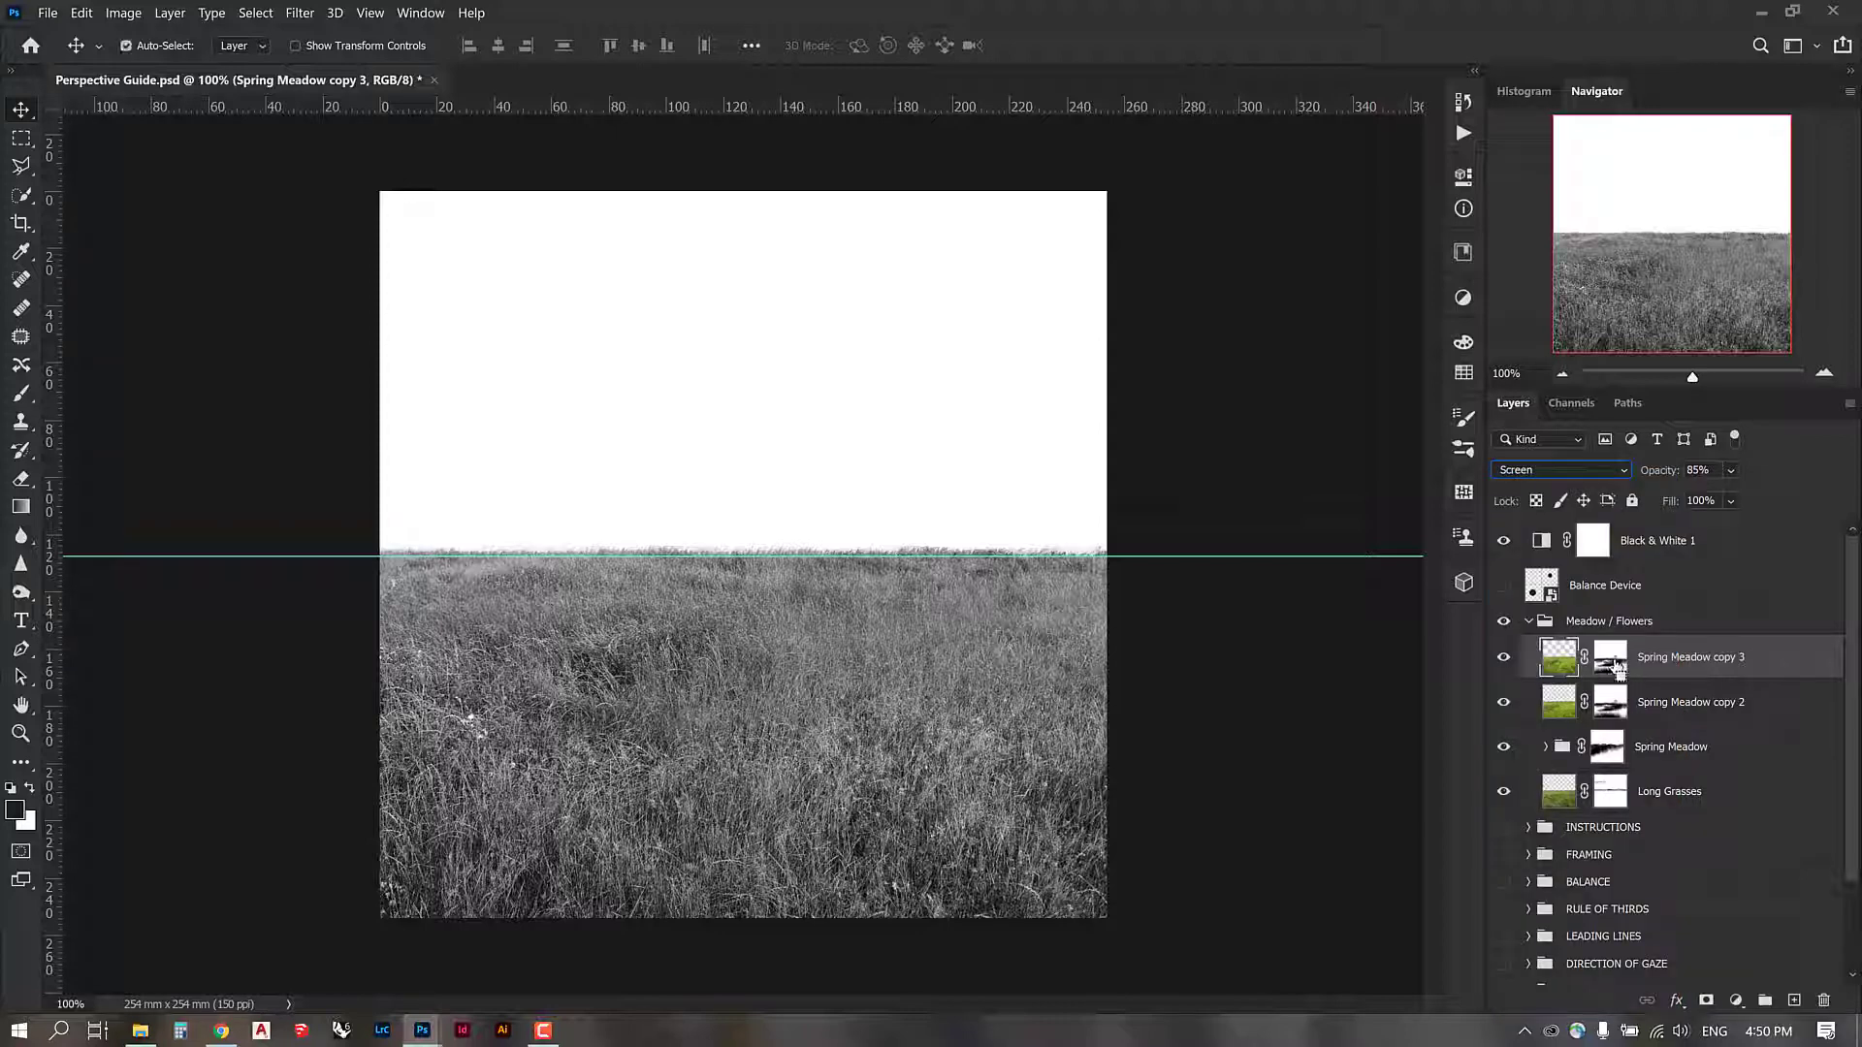
# Step: Replace the Spring Meadow copy 3 mask with an inverse of the Spring Meadow copy 2 mask, using its selection filled with black
pyautogui.rightClick(1617, 667)
pyautogui.click(1638, 697)
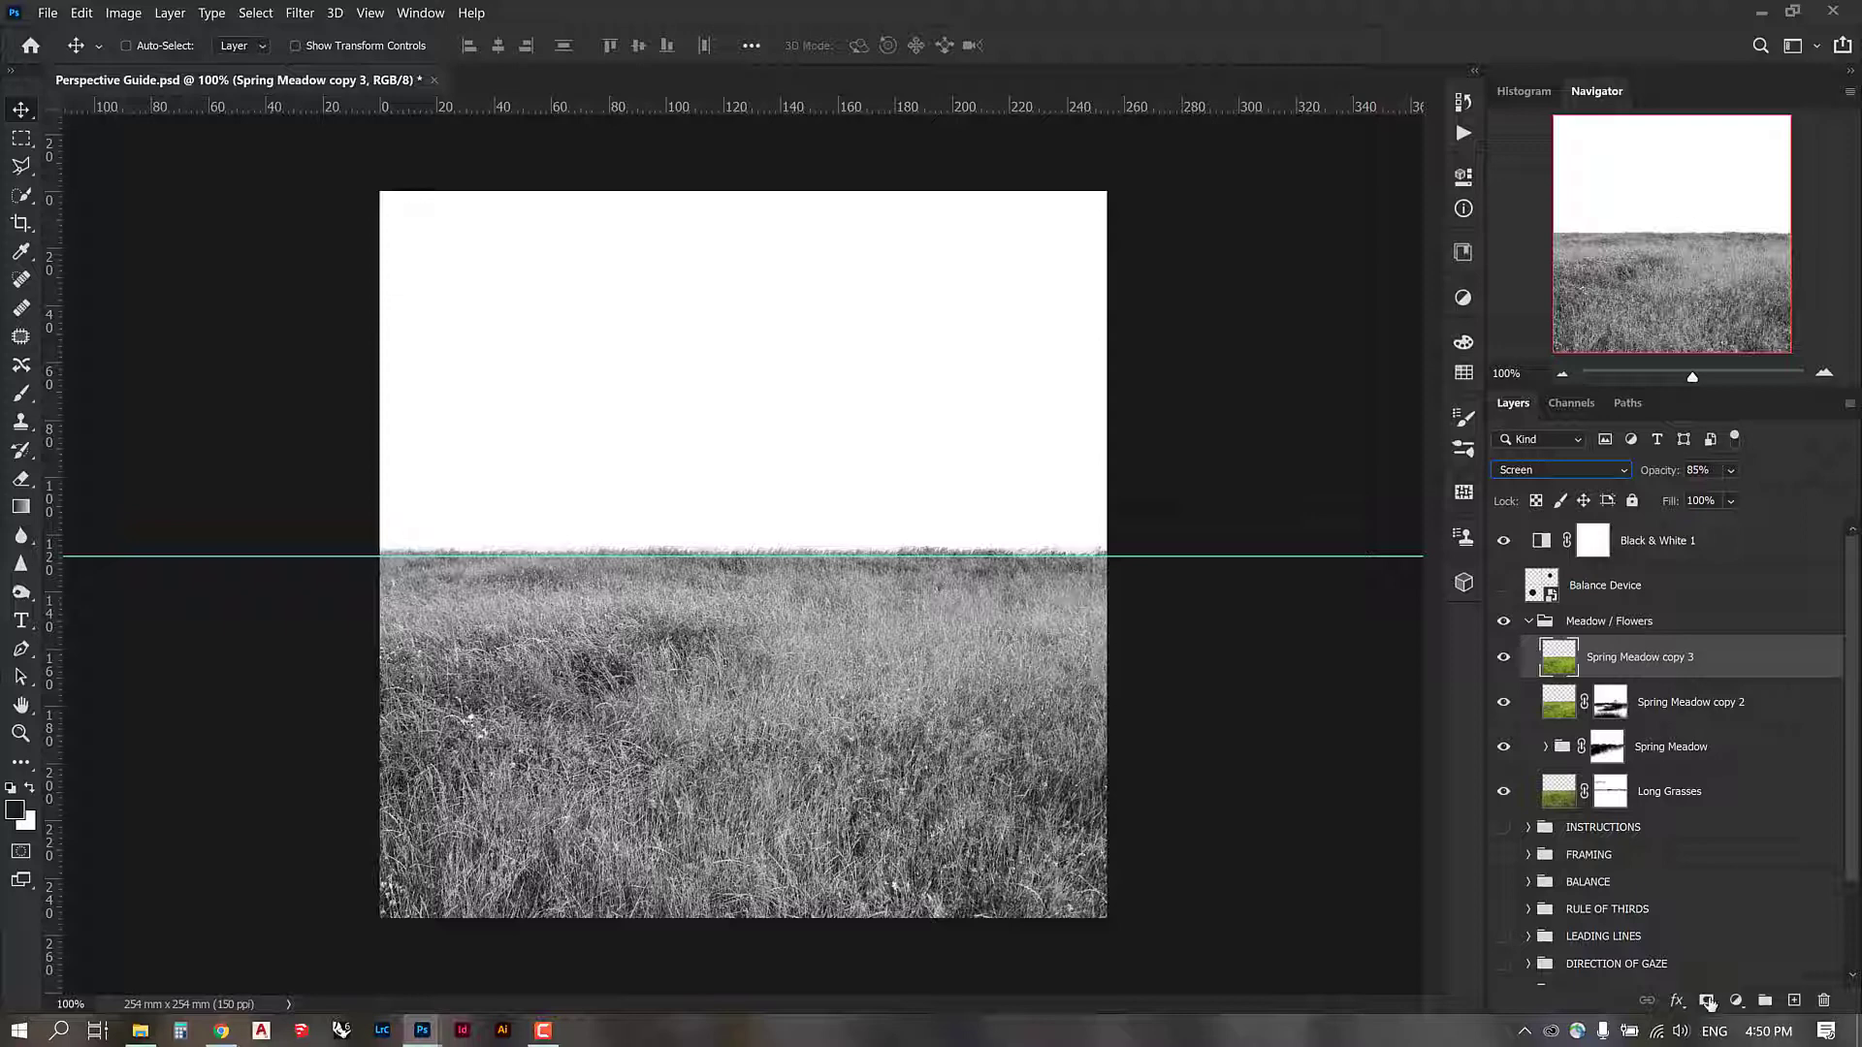
pyautogui.click(1707, 1001)
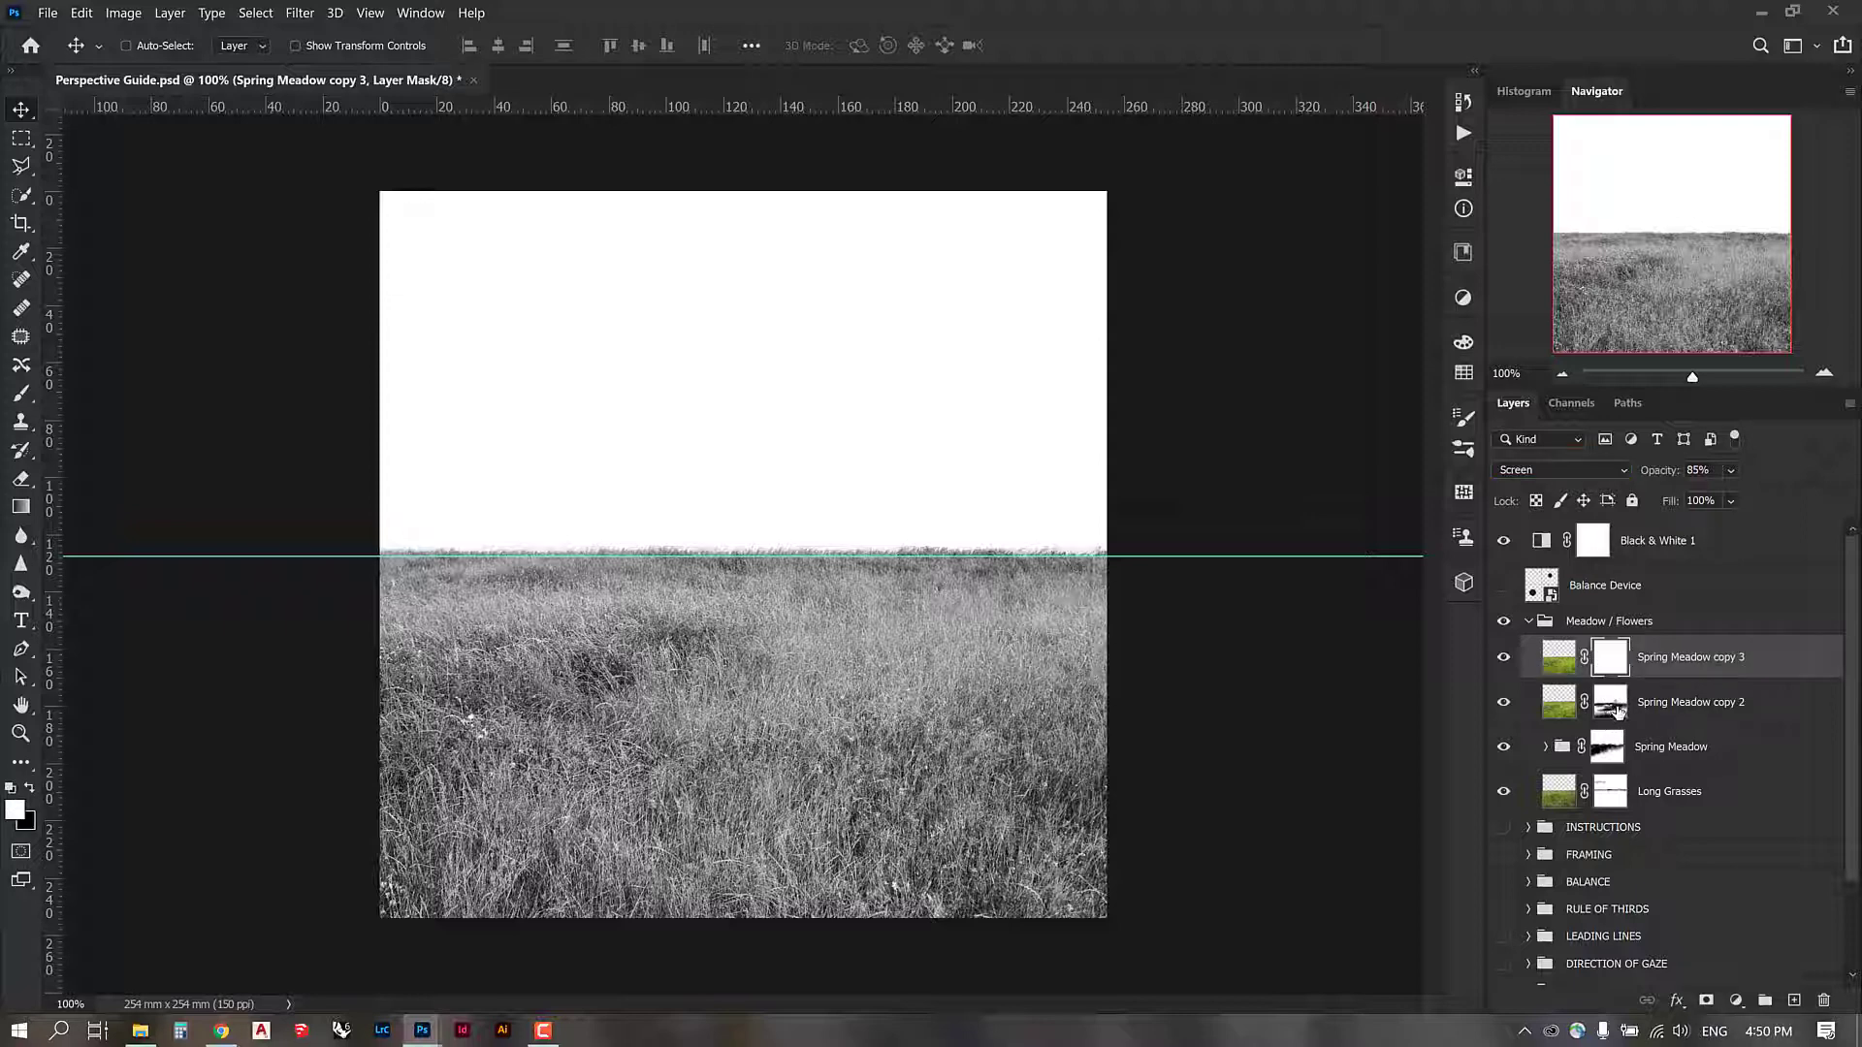
pyautogui.keyDown('ctrl'); pyautogui.click(1617, 711); pyautogui.keyUp('ctrl')
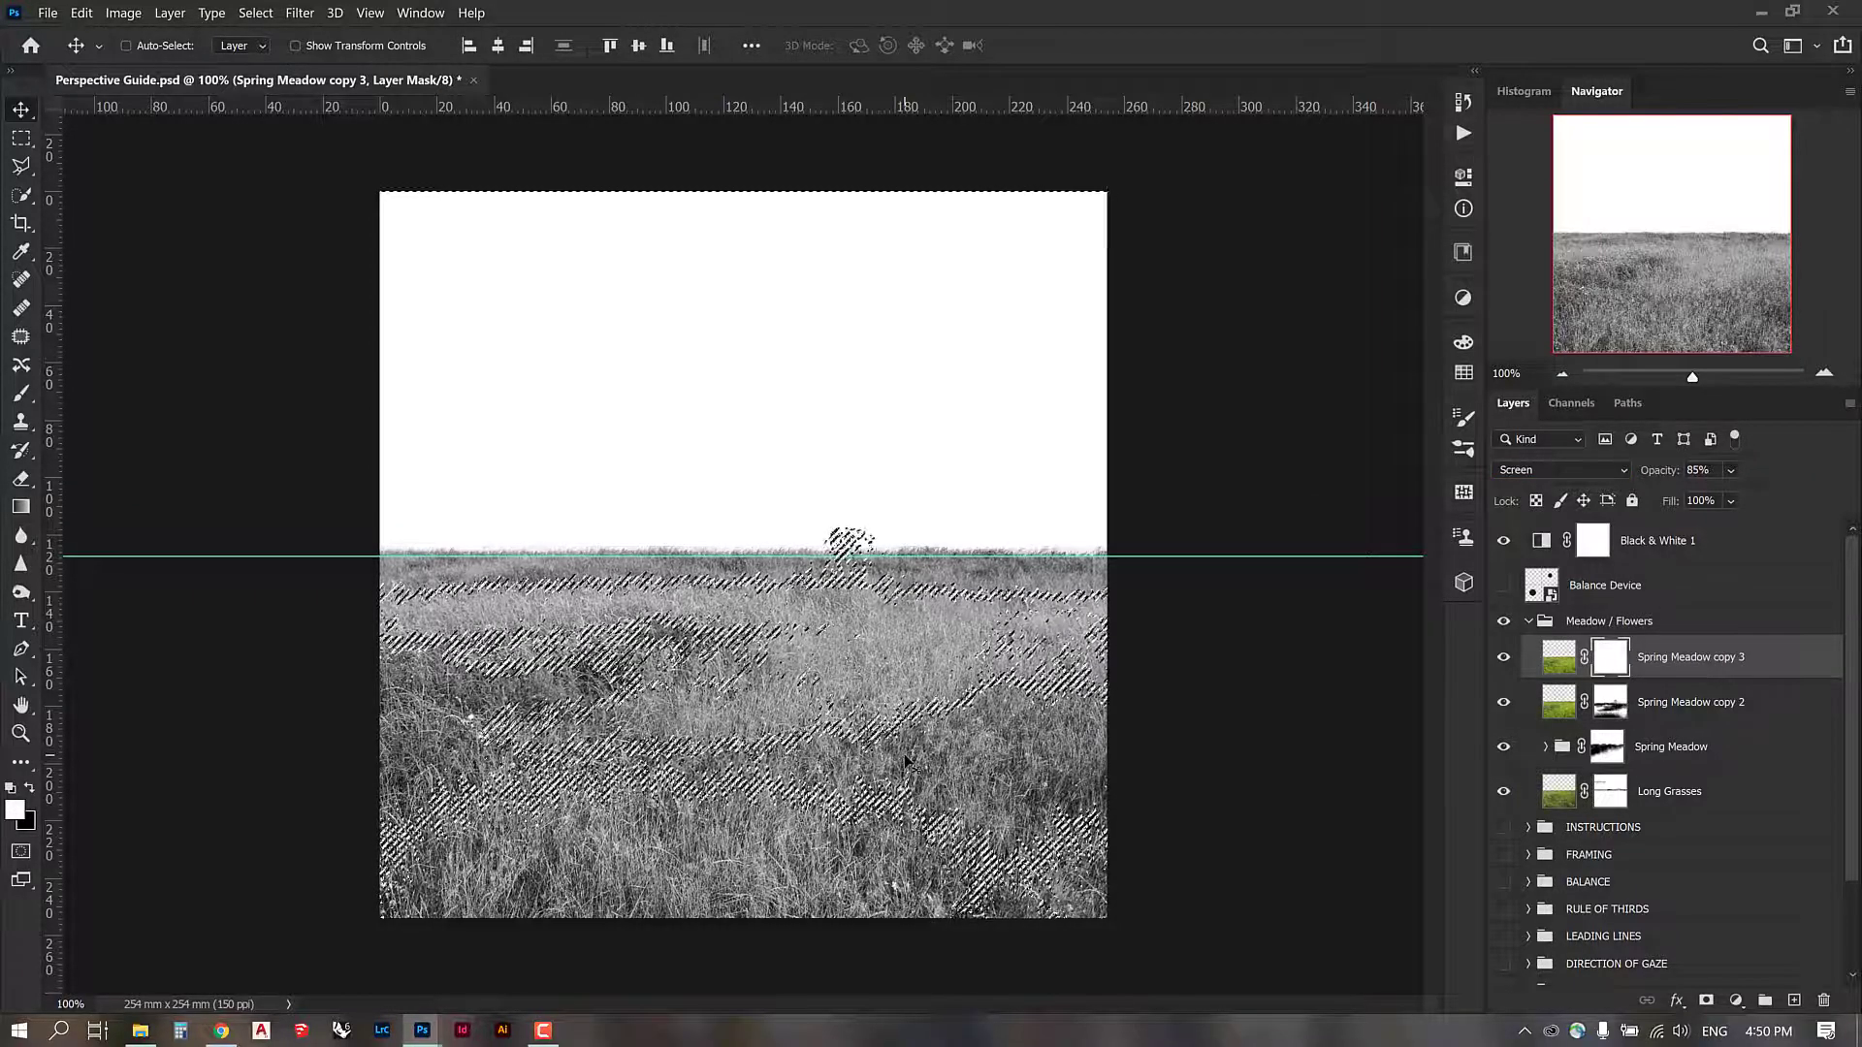
pyautogui.hotkey('ctrl', 'BackSpace')
pyautogui.hotkey('ctrl', 'd')
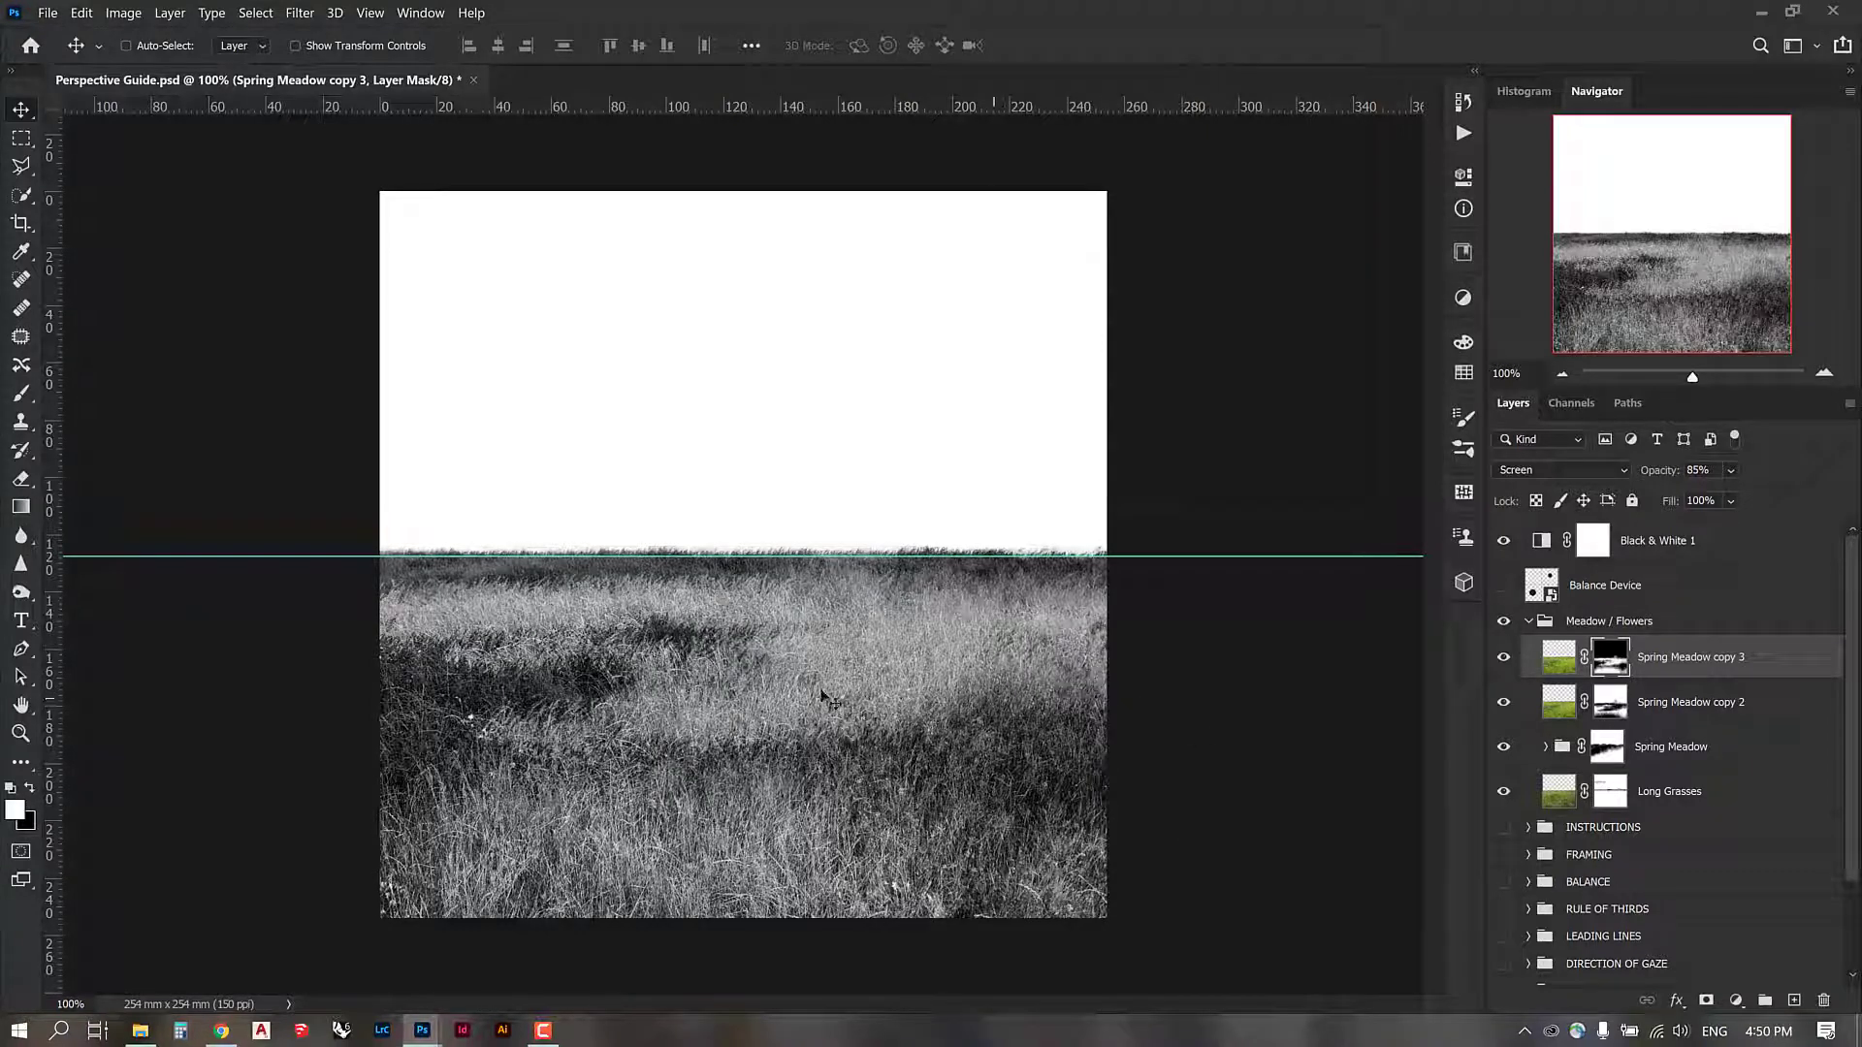
# Step: Set the opacity of the Spring Meadow copy 3 layer to 25%
pyautogui.click(1648, 470)
pyautogui.write('35')
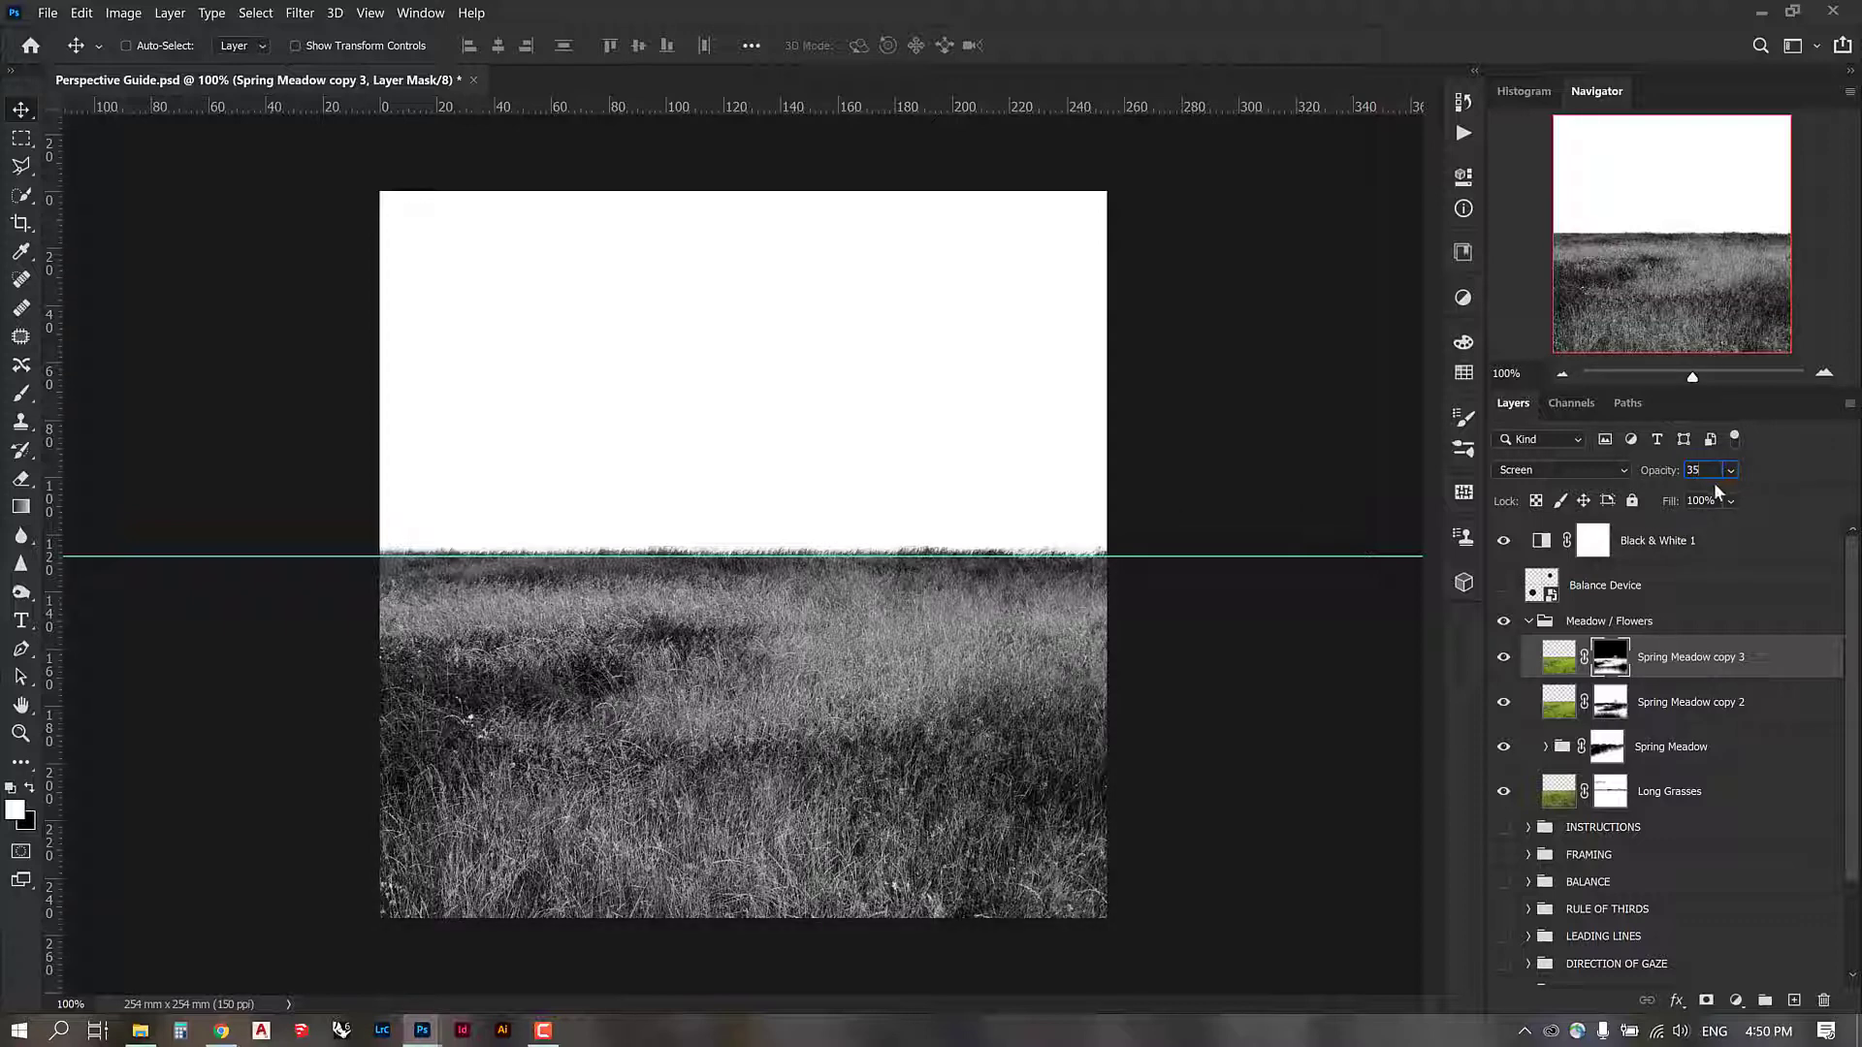
pyautogui.write('25')
pyautogui.press('Return')
# Step: Rotate the 250 px grass-tuft Eraser tip to 177° and erase parts of the Spring Meadow copy 3 mask across the field
pyautogui.click(1617, 664)
pyautogui.press('e')
pyautogui.rightClick(881, 700)
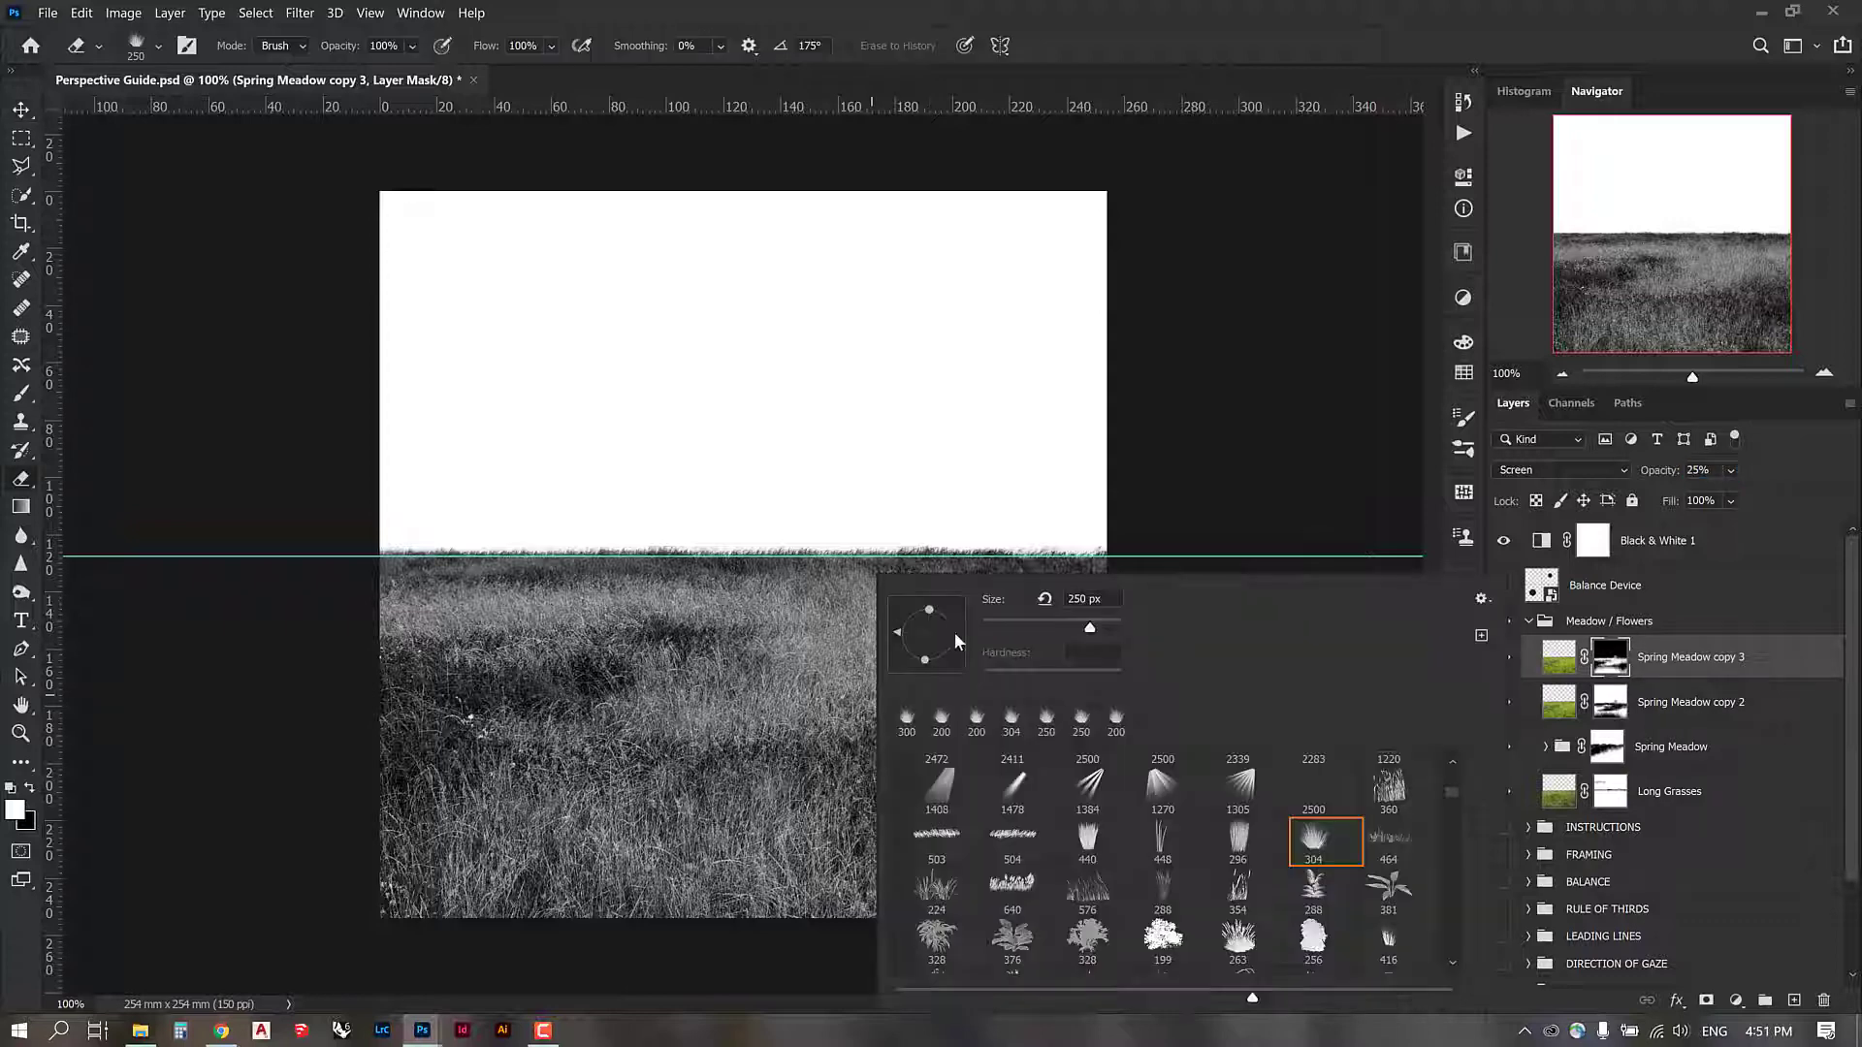
pyautogui.press('Escape')
pyautogui.press('[')
pyautogui.press('[')
pyautogui.rightClick(955, 621)
pyautogui.click(991, 621)
pyautogui.press('Escape')
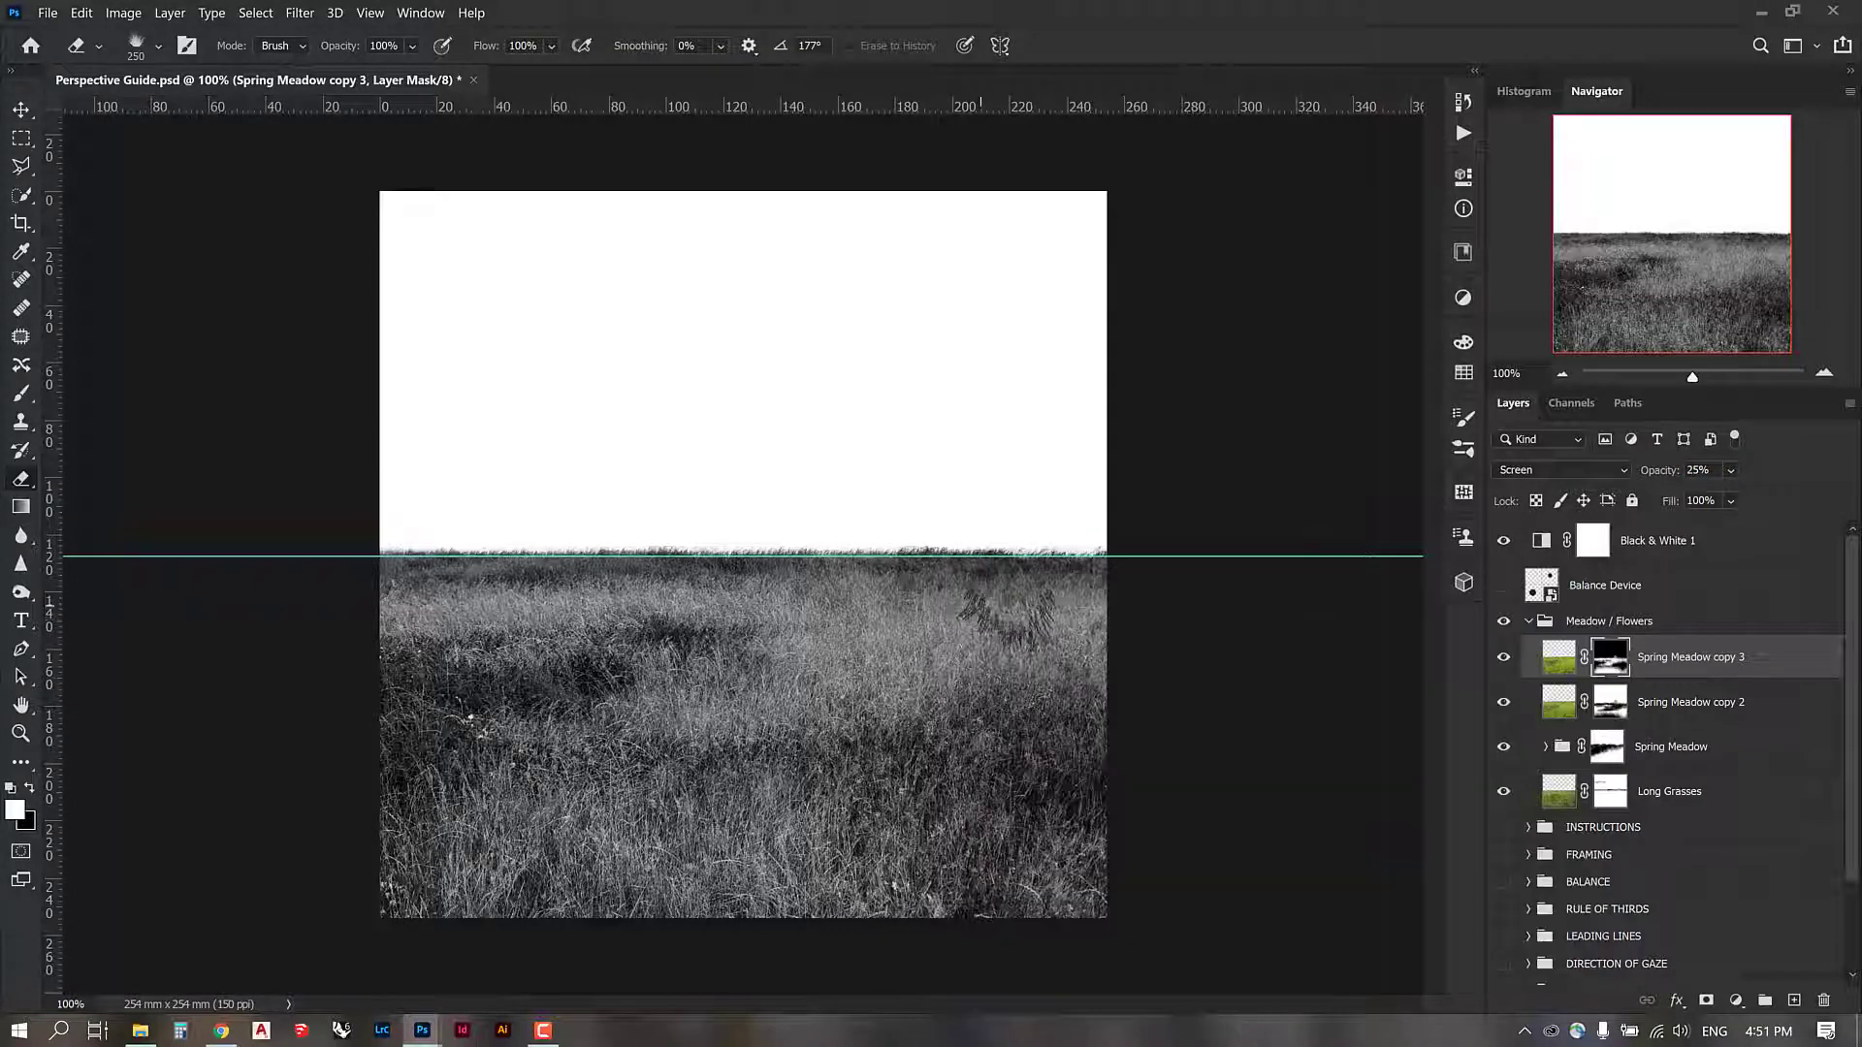
pyautogui.click(611, 794)
pyautogui.click(760, 661)
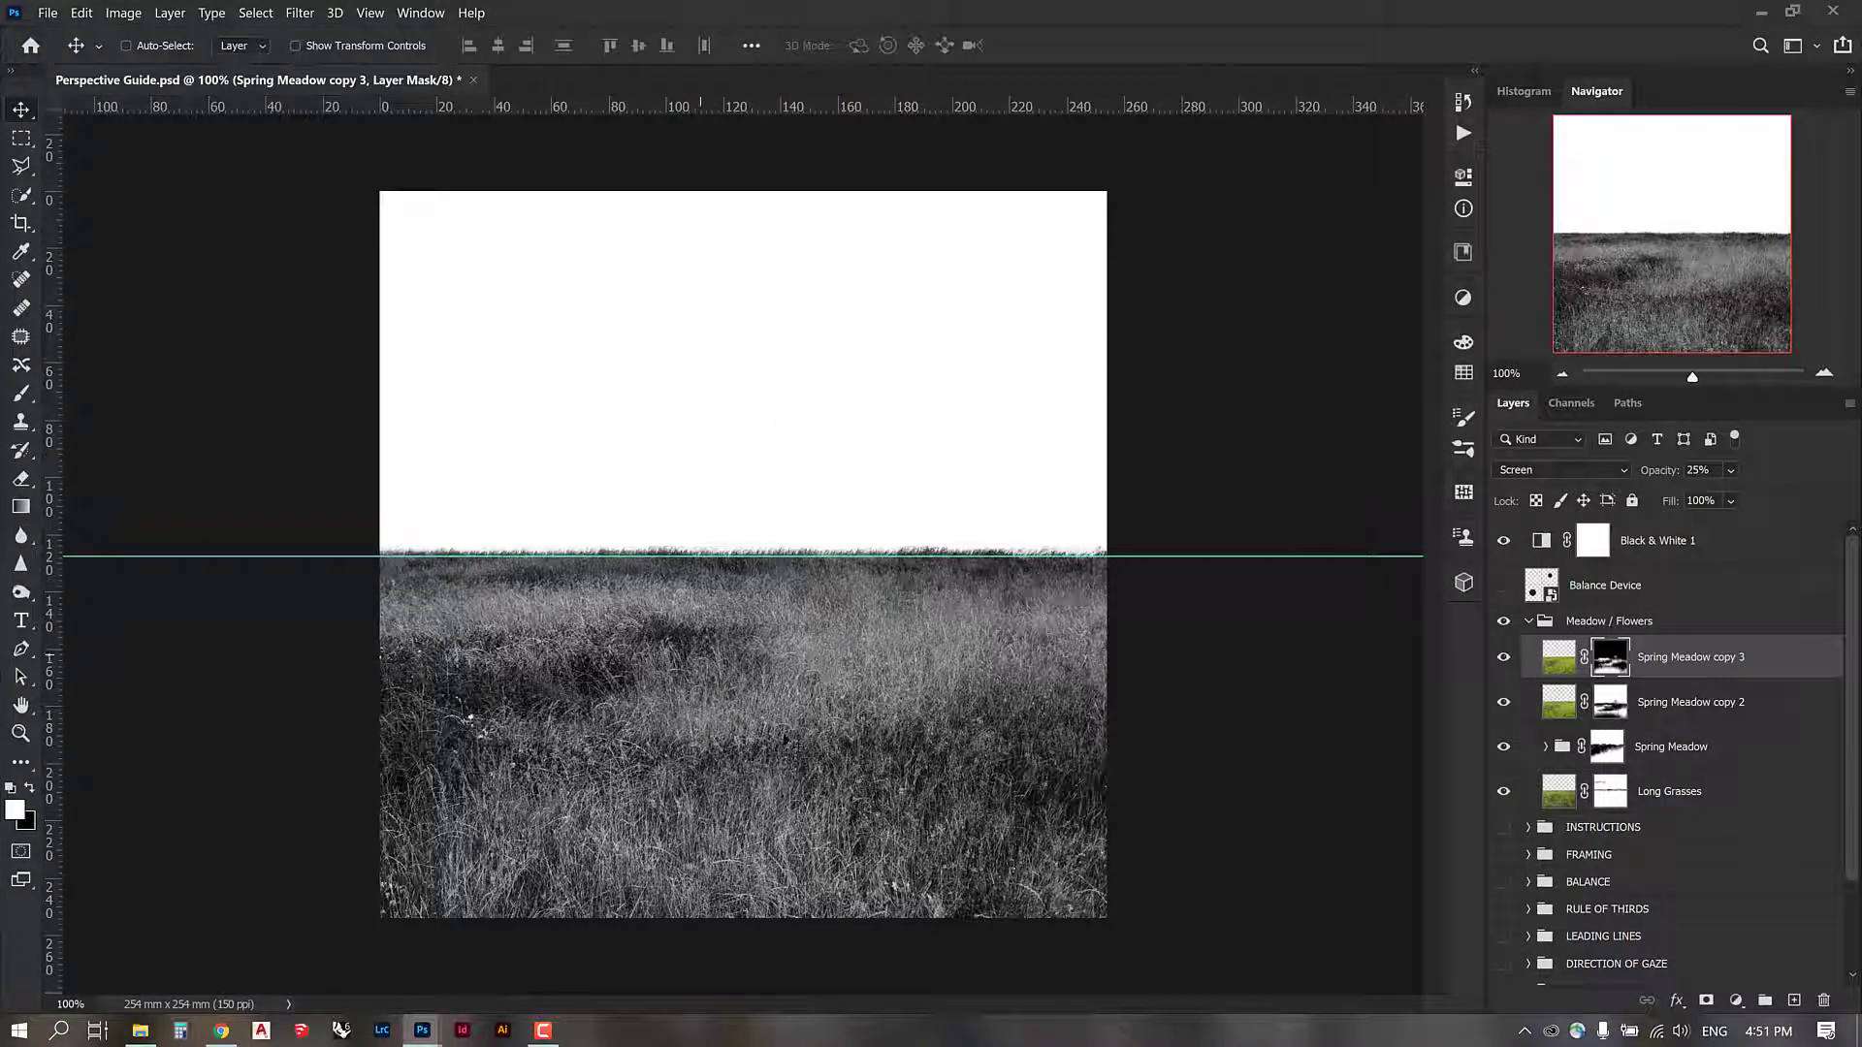
# Step: Compare the field with Spring Meadow copy 3, Spring Meadow copy 2 and Spring Meadow hidden and shown
pyautogui.moveTo(1503, 657); pyautogui.dragTo(1503, 746)
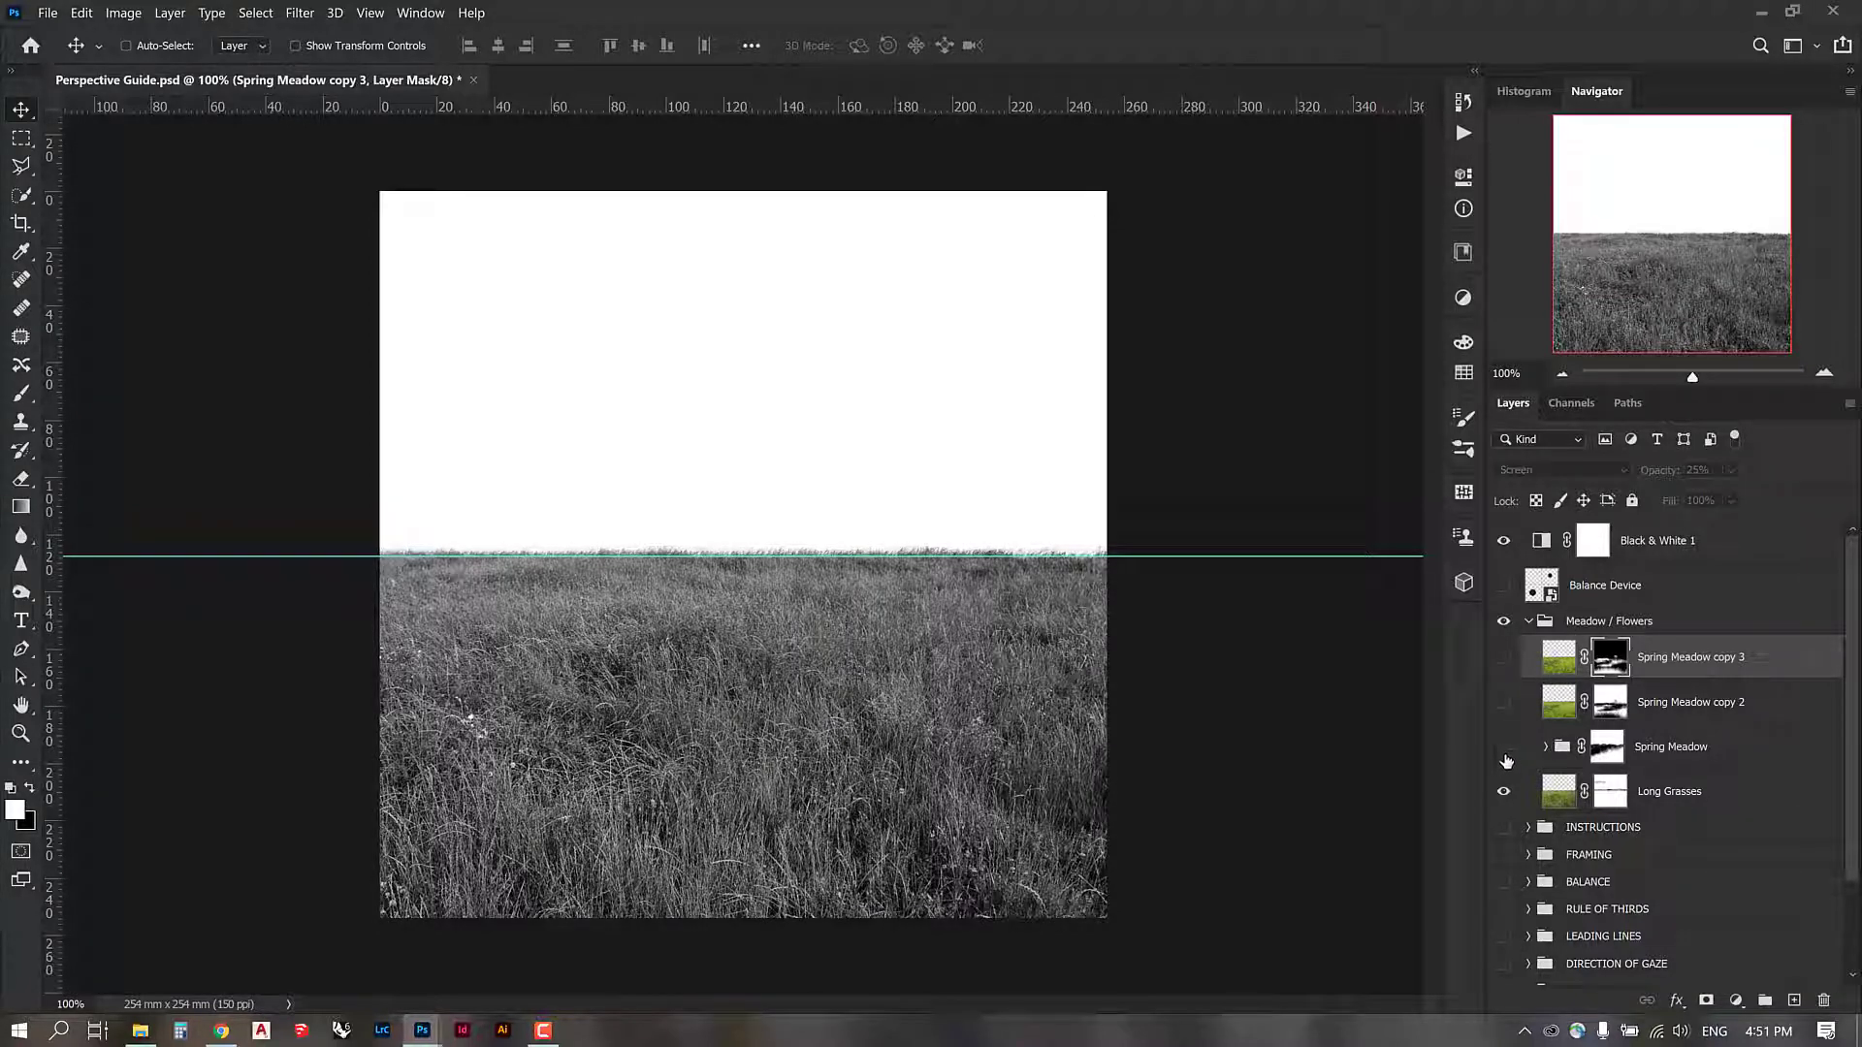
pyautogui.moveTo(1506, 758); pyautogui.dragTo(1505, 663)
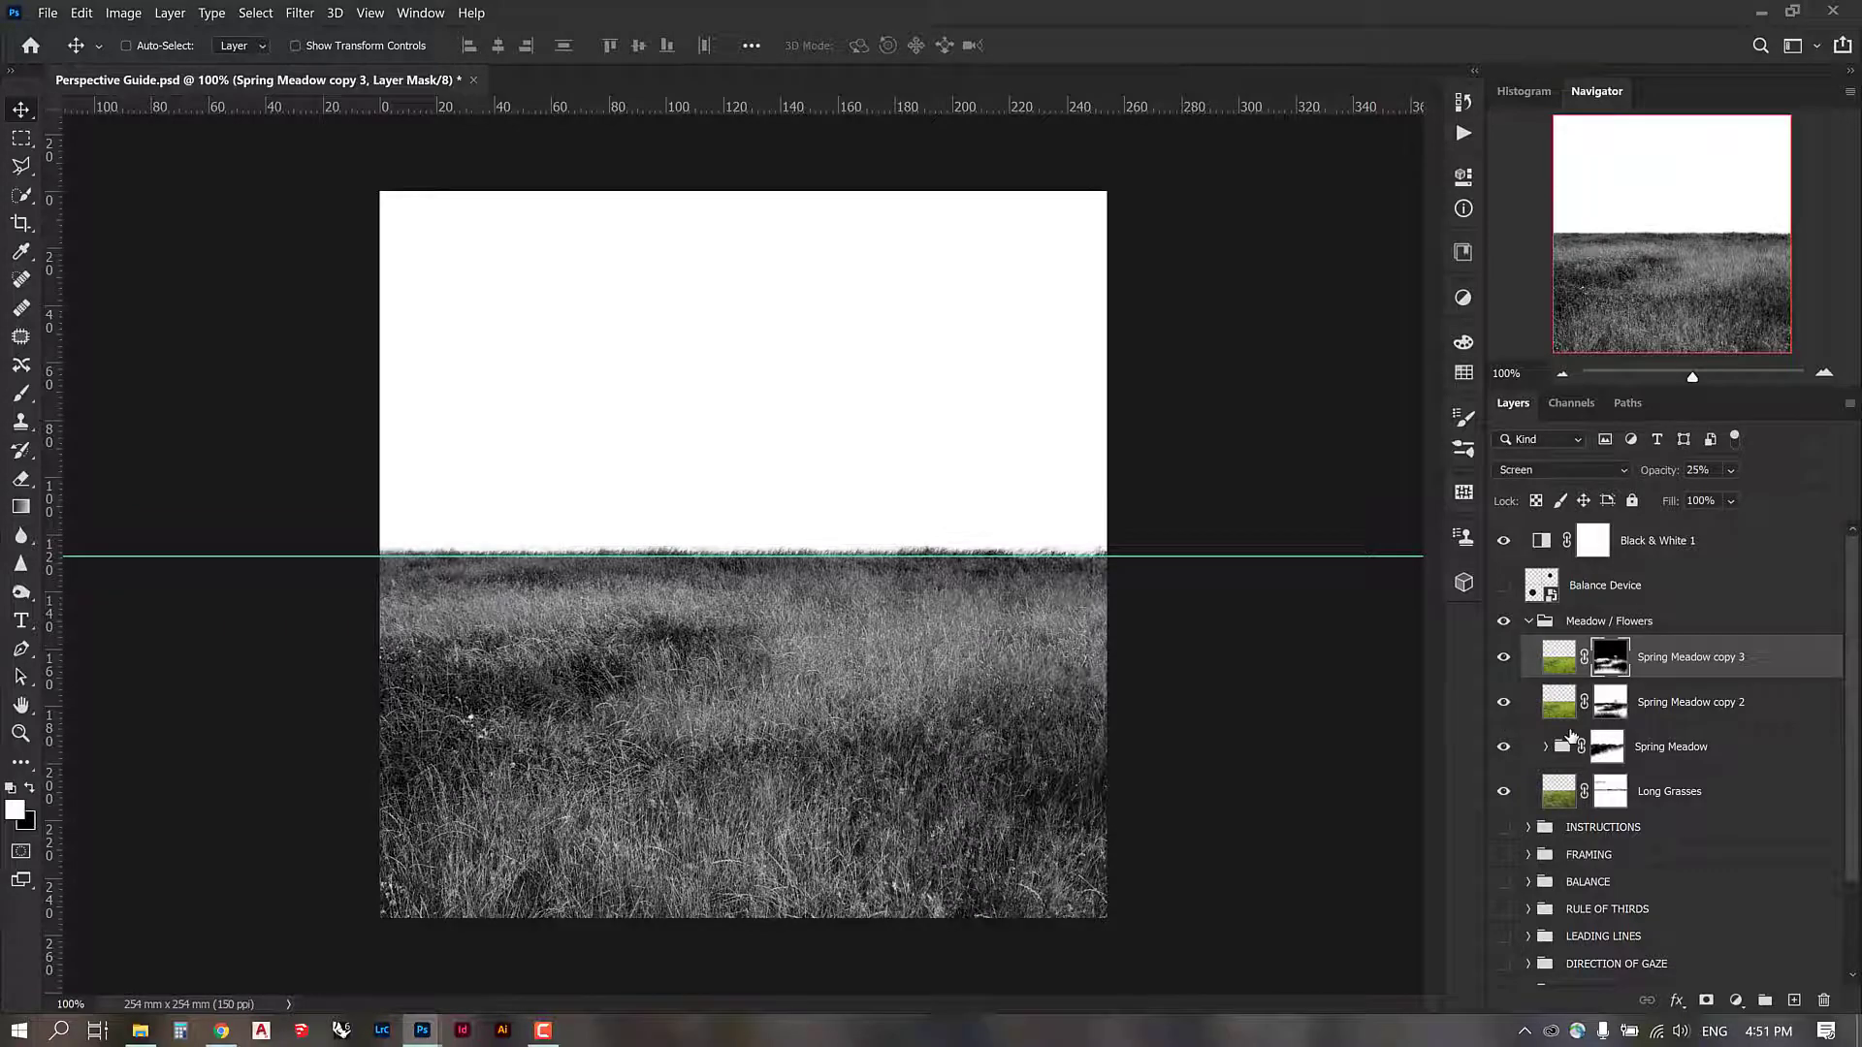